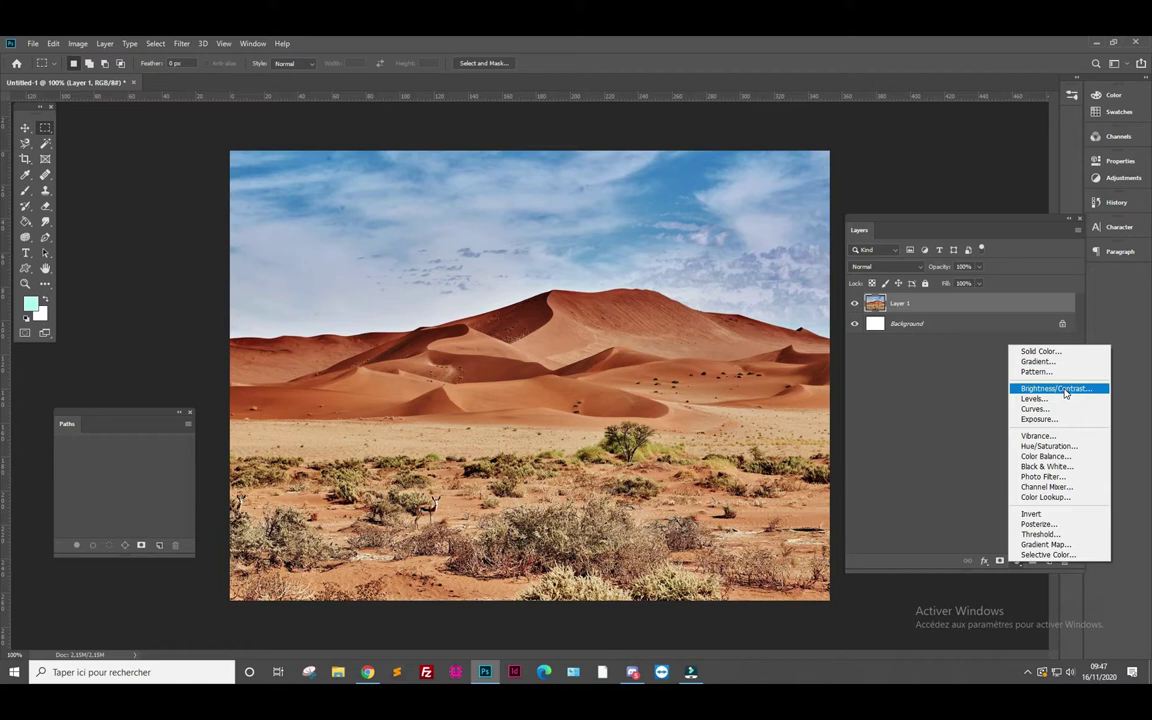
Step: Add a Brightness/Contrast adjustment layer that raises the desert photo's brightness and contrast
left_click(1063, 389)
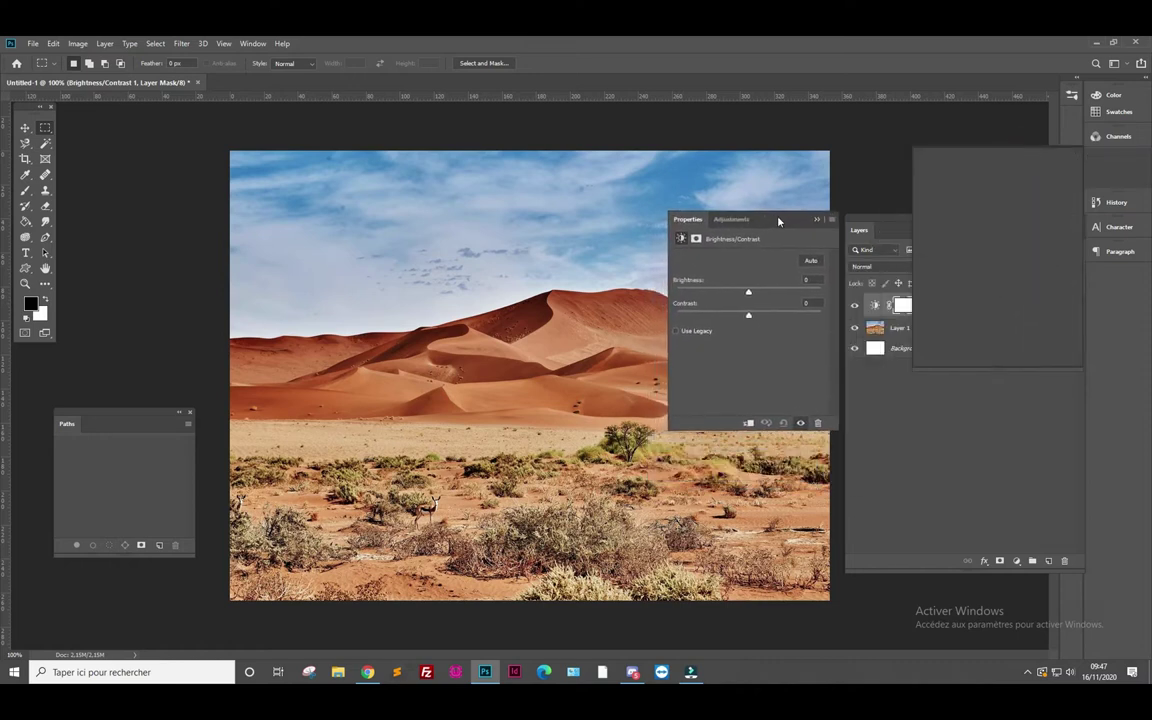
left_click_drag(1022, 157, 778, 214)
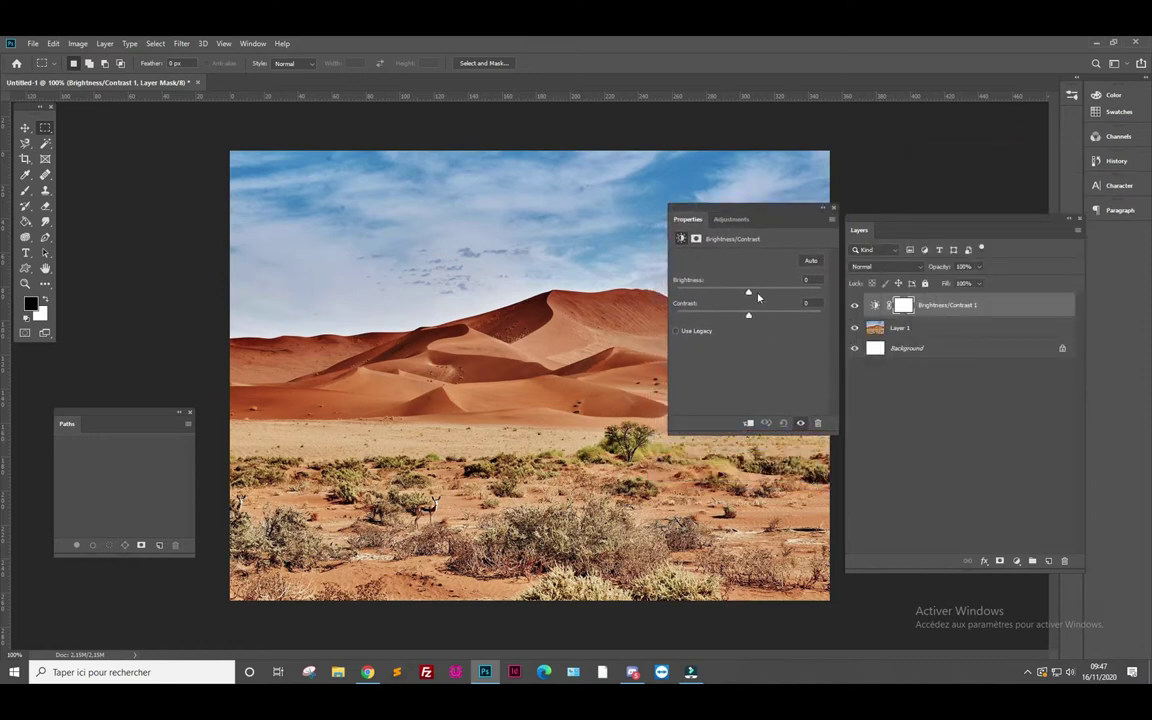
mouse_move(749, 294)
left_mouse_down()
mouse_move(792, 294)
mouse_move(707, 294)
mouse_move(781, 294)
mouse_move(722, 315)
mouse_move(790, 316)
mouse_move(794, 292)
mouse_move(758, 296)
left_mouse_up()
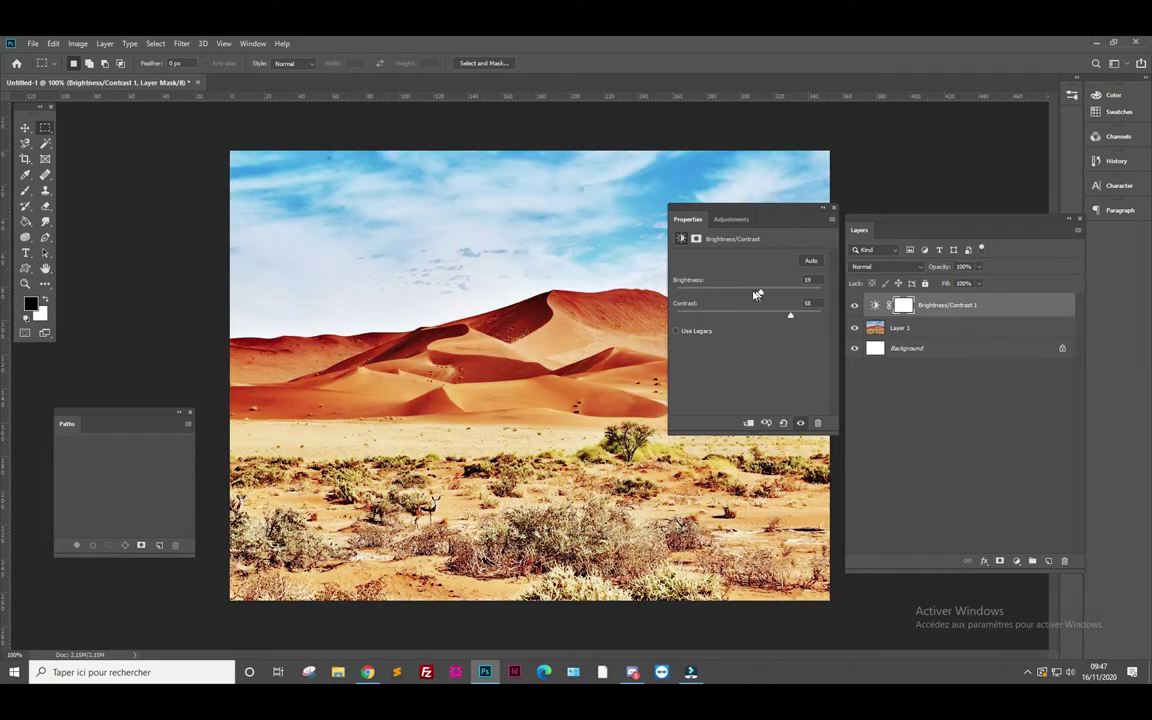
left_click(1018, 562)
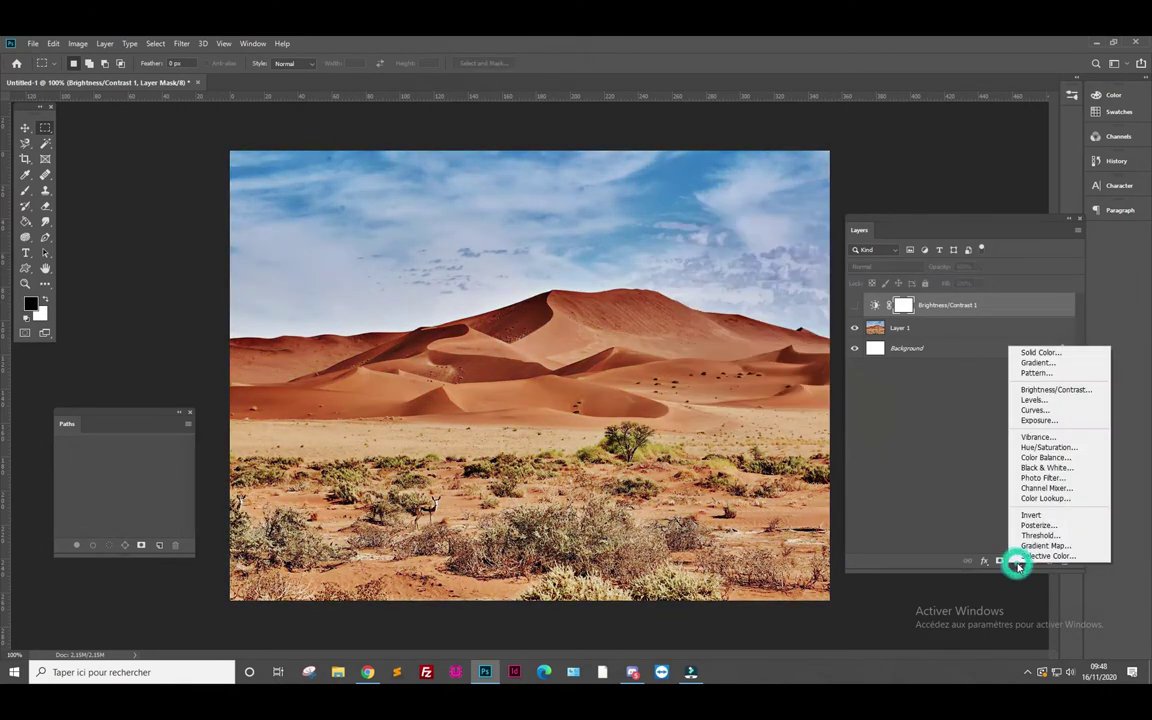
Step: Add Levels 1 with input levels 26, 0.79 and 222, toggling it to compare before and after
left_click(1036, 402)
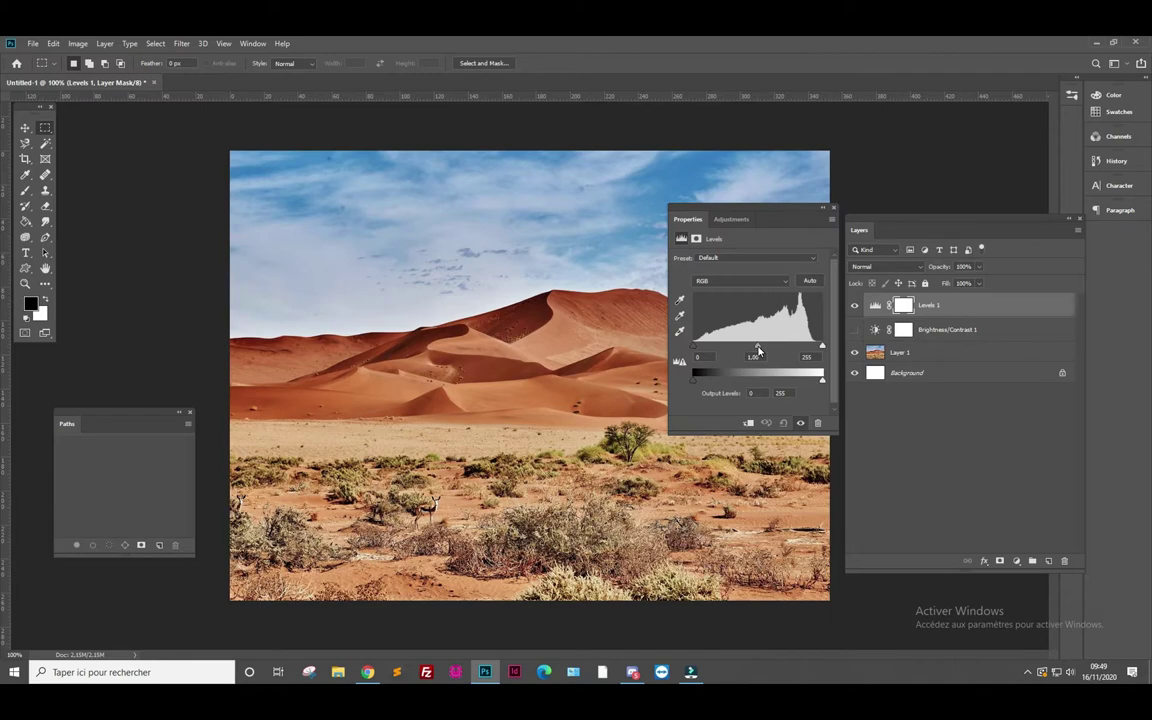
mouse_move(757, 350)
left_mouse_down()
mouse_move(746, 352)
mouse_move(782, 350)
mouse_move(756, 350)
mouse_move(767, 349)
left_mouse_up()
mouse_move(693, 347)
left_mouse_down()
mouse_move(806, 346)
mouse_move(764, 347)
left_mouse_up()
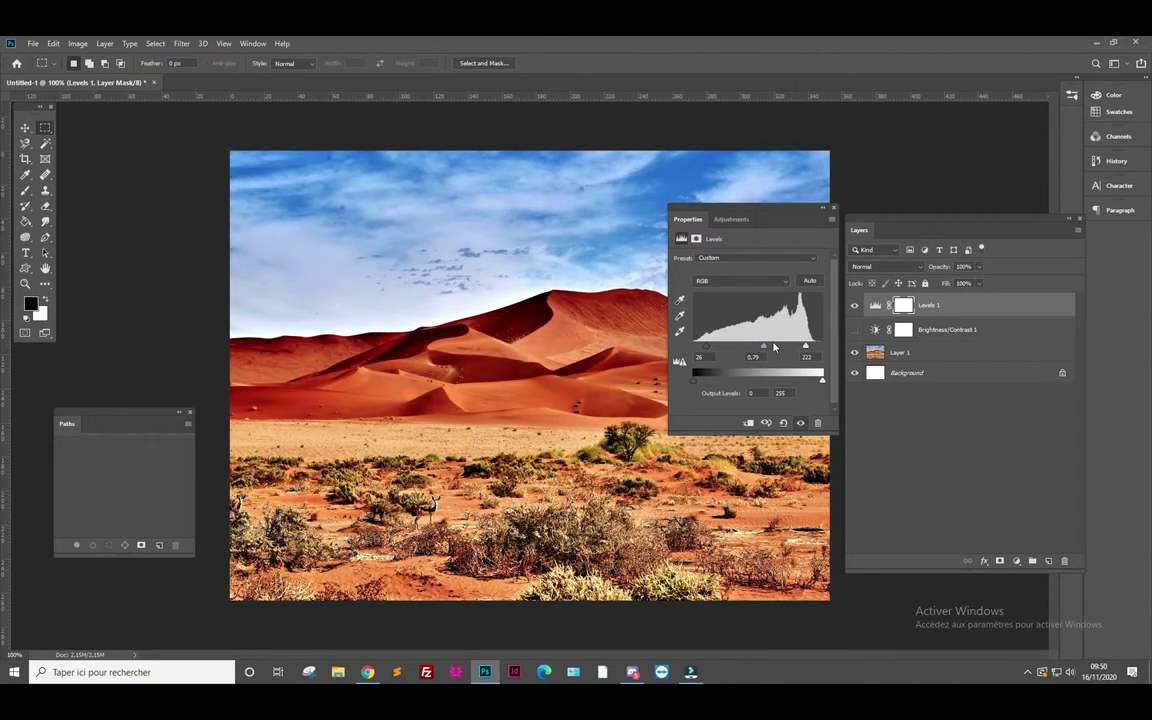
left_click(853, 306)
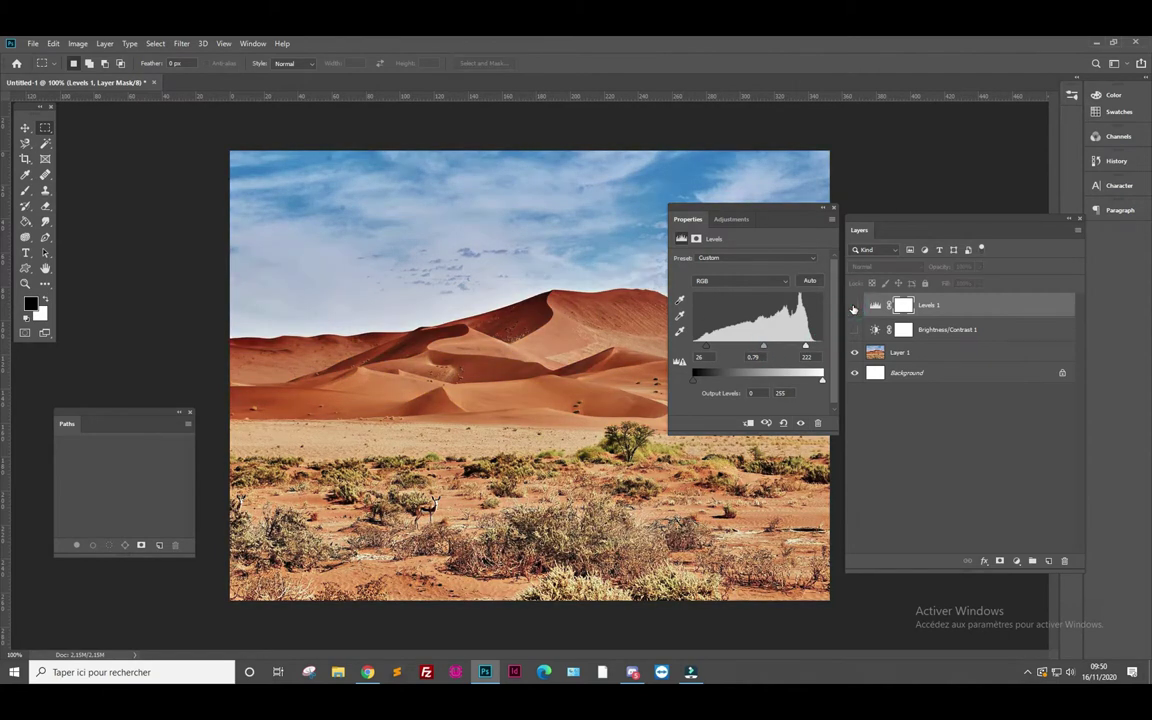
left_click(853, 307)
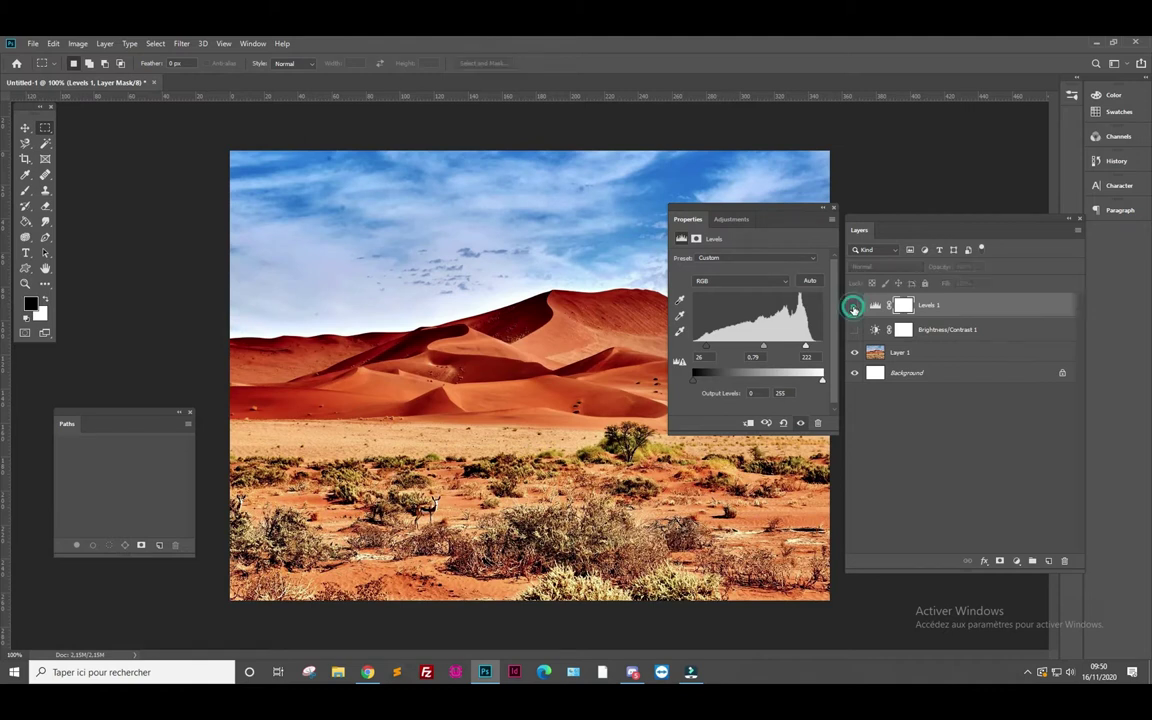
left_click(853, 307)
left_click(853, 307)
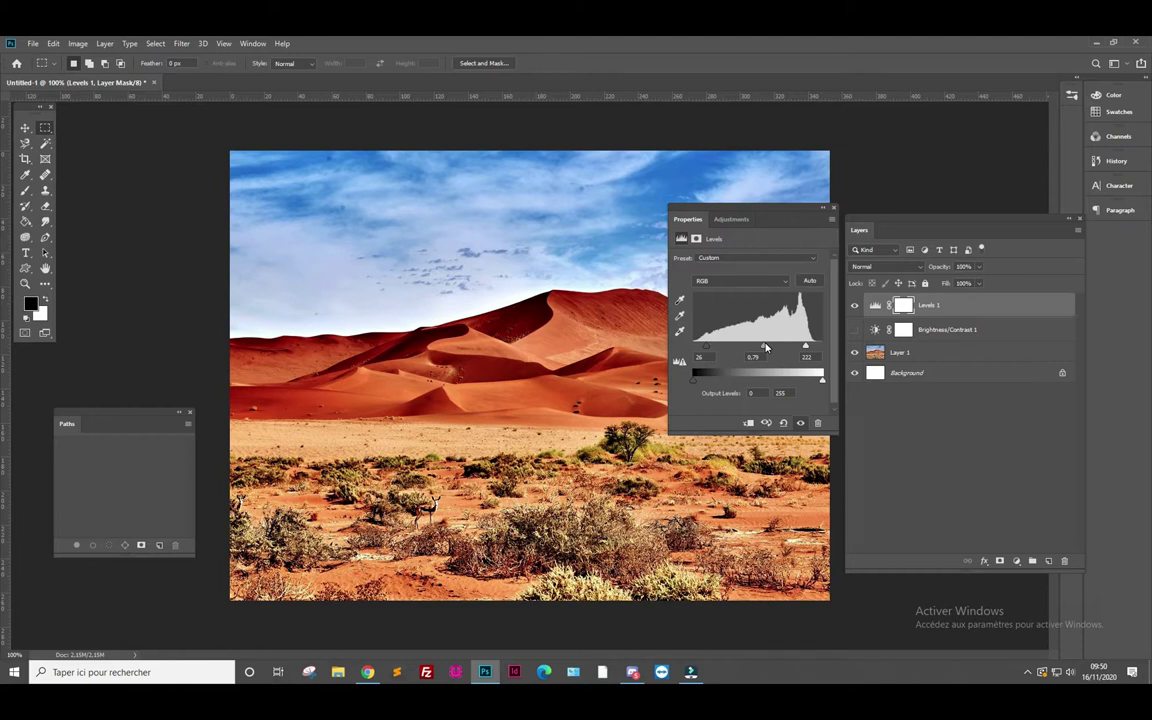
Step: Open the Levels channel dropdown, currently set to RGB
left_click(784, 284)
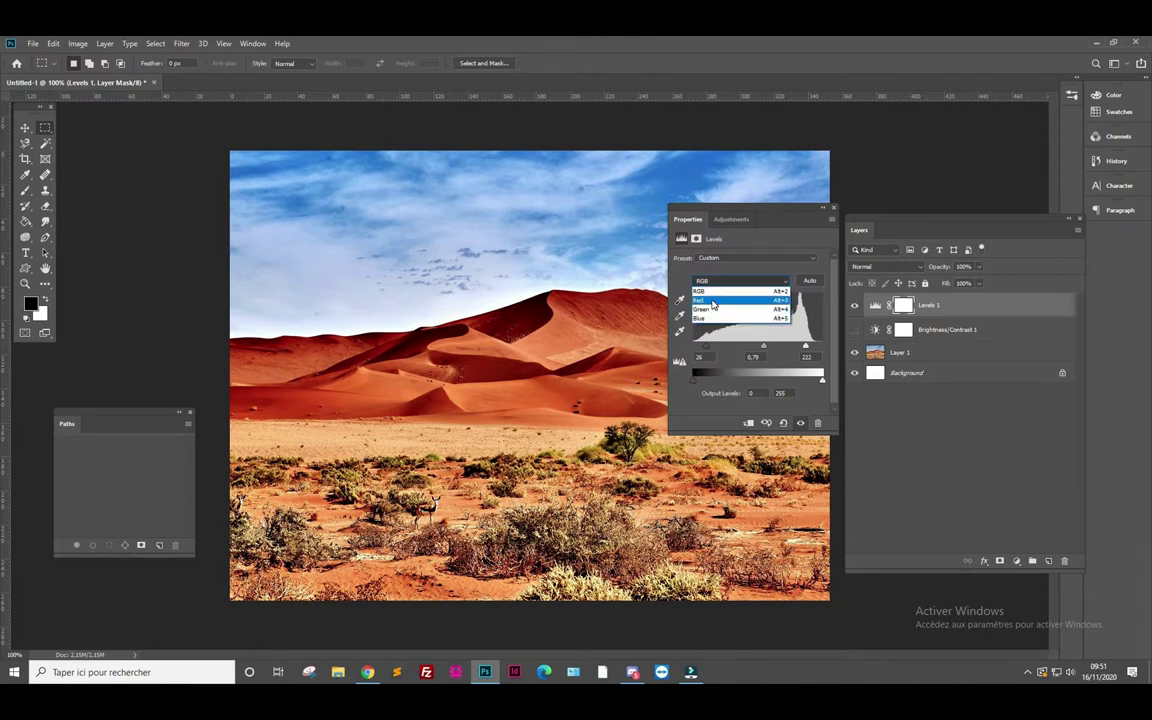
Step: Set the Levels Red channel inputs to 9, 0.81 and 246
left_click(712, 303)
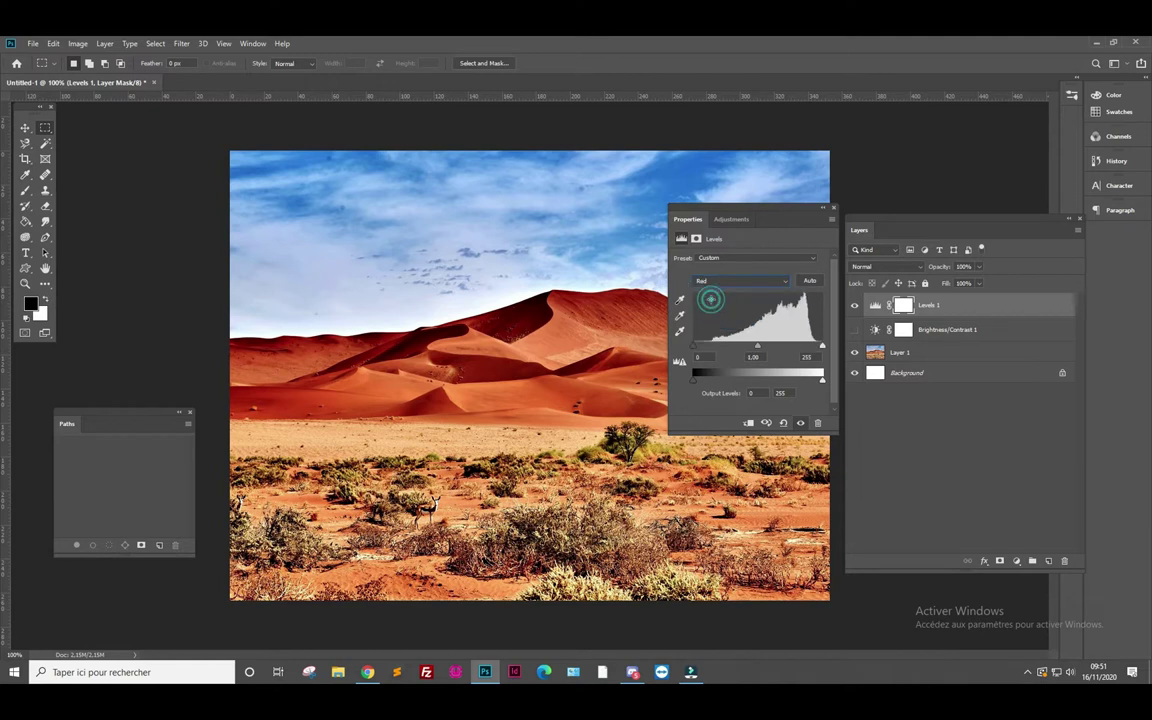
mouse_move(704, 353)
left_mouse_down()
mouse_move(732, 349)
mouse_move(697, 349)
left_mouse_up()
left_click_drag(822, 346, 767, 350)
left_click_drag(693, 381, 694, 381)
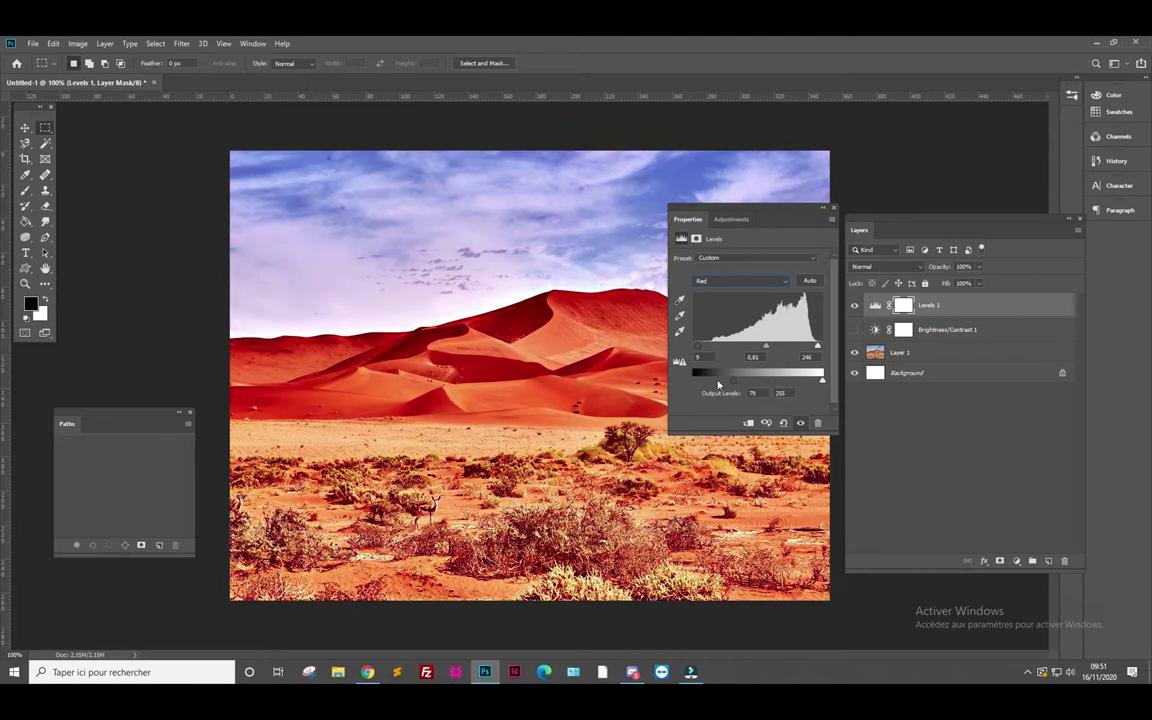
Step: Return to the RGB channel and test the Output Levels sliders, leaving them at 0–255
left_click(705, 281)
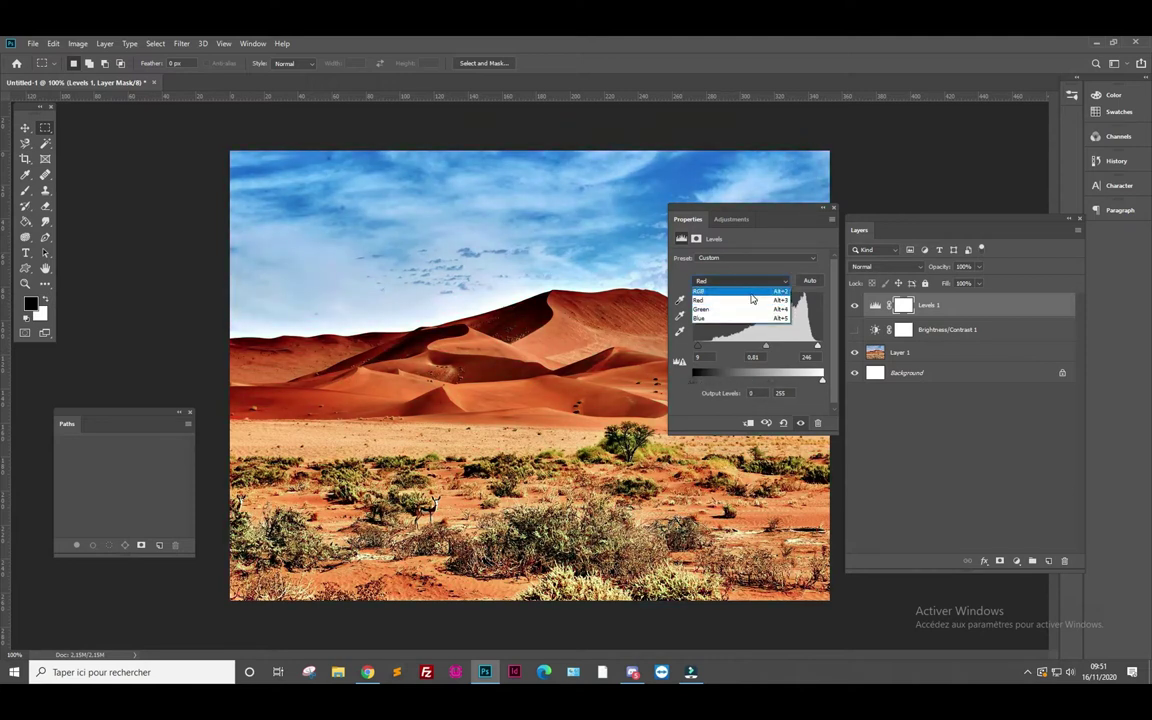
left_click(705, 268)
left_click_drag(694, 381, 695, 381)
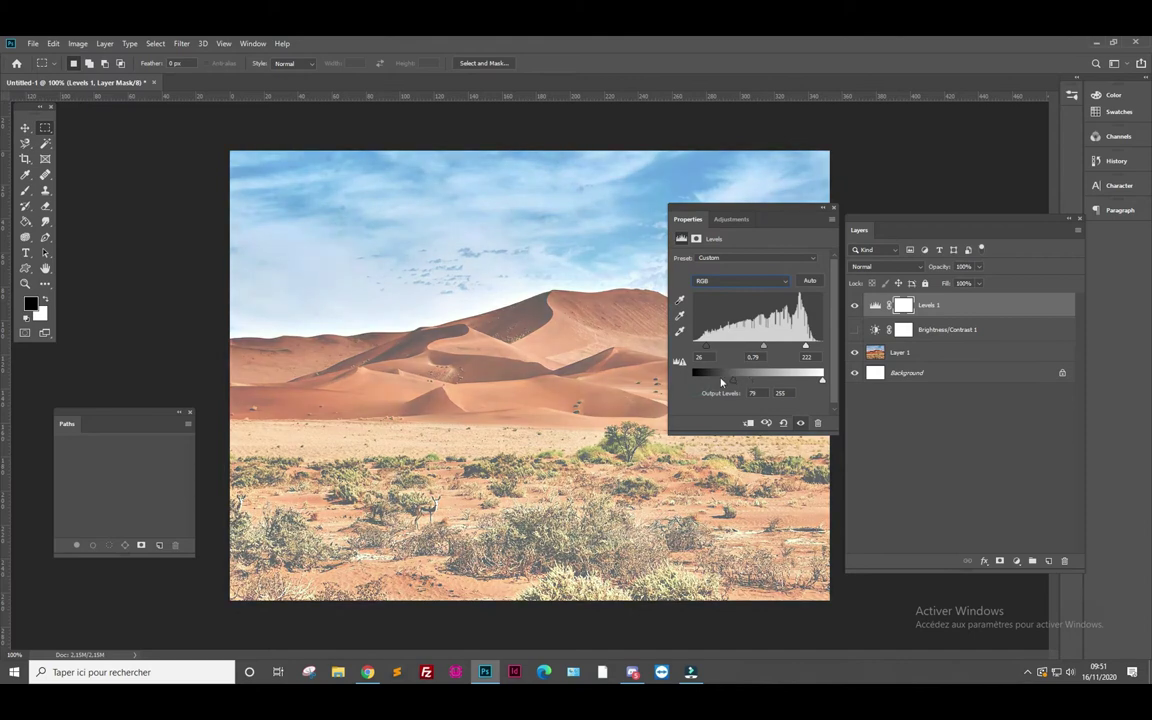
left_click_drag(822, 381, 822, 381)
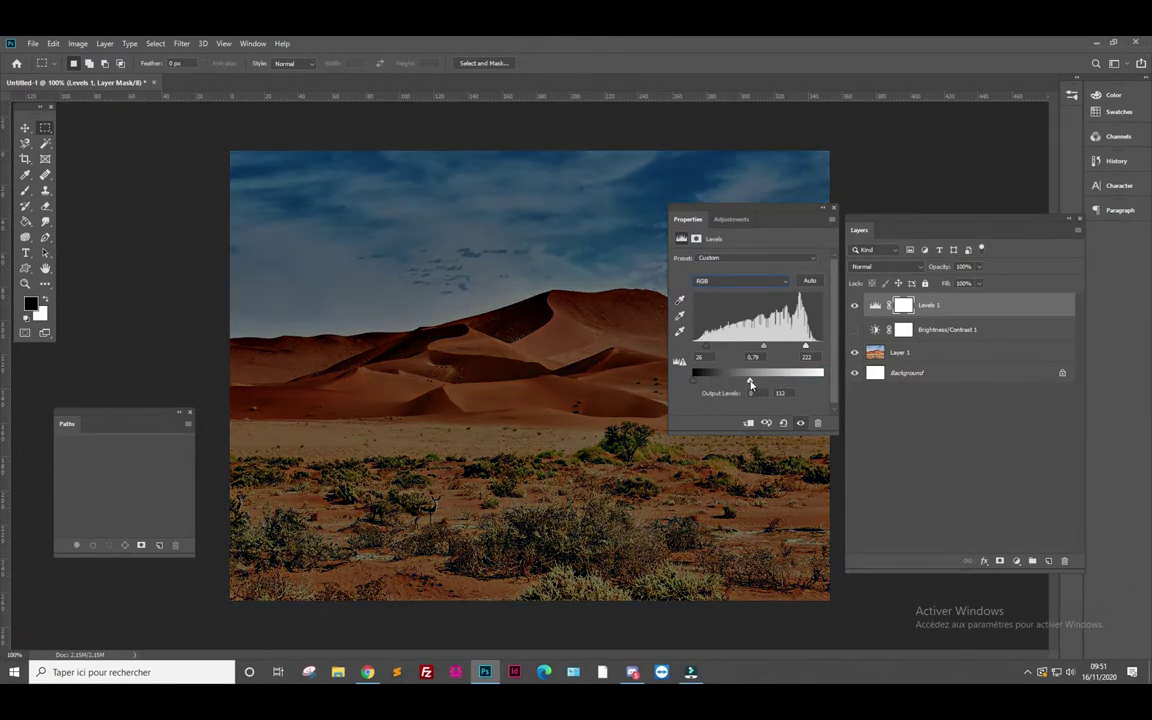
left_click_drag(694, 381, 676, 383)
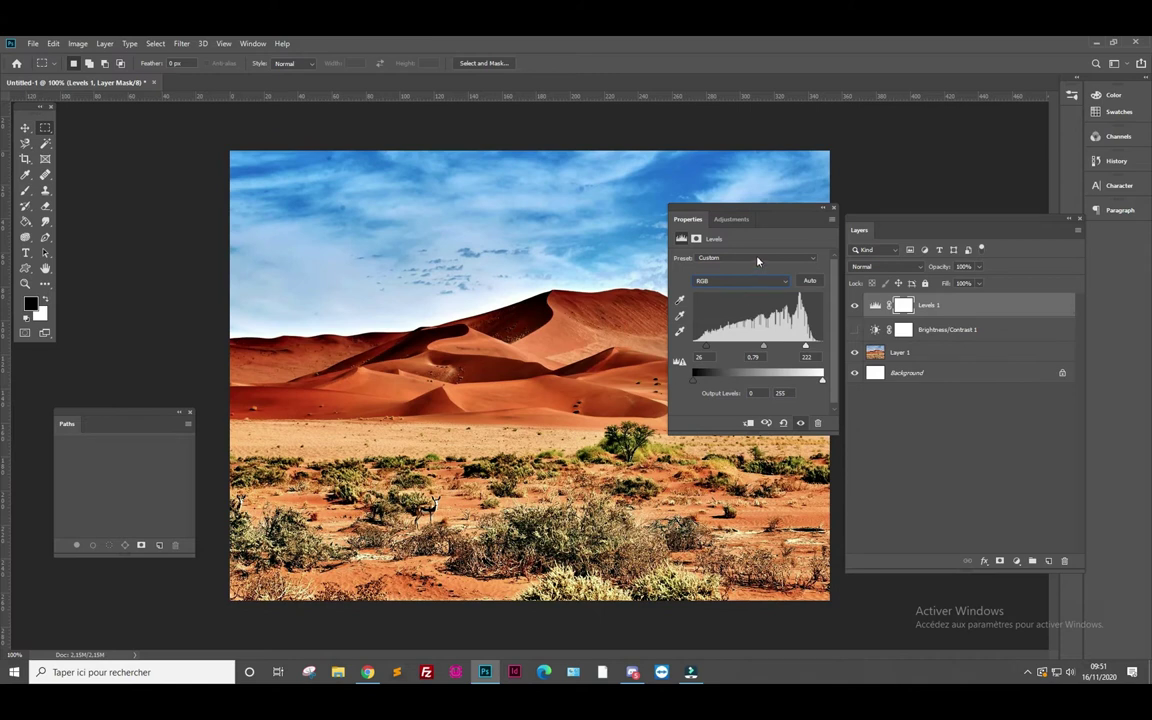
Step: Hide Levels 1 and add a Curves adjustment layer
left_click(855, 306)
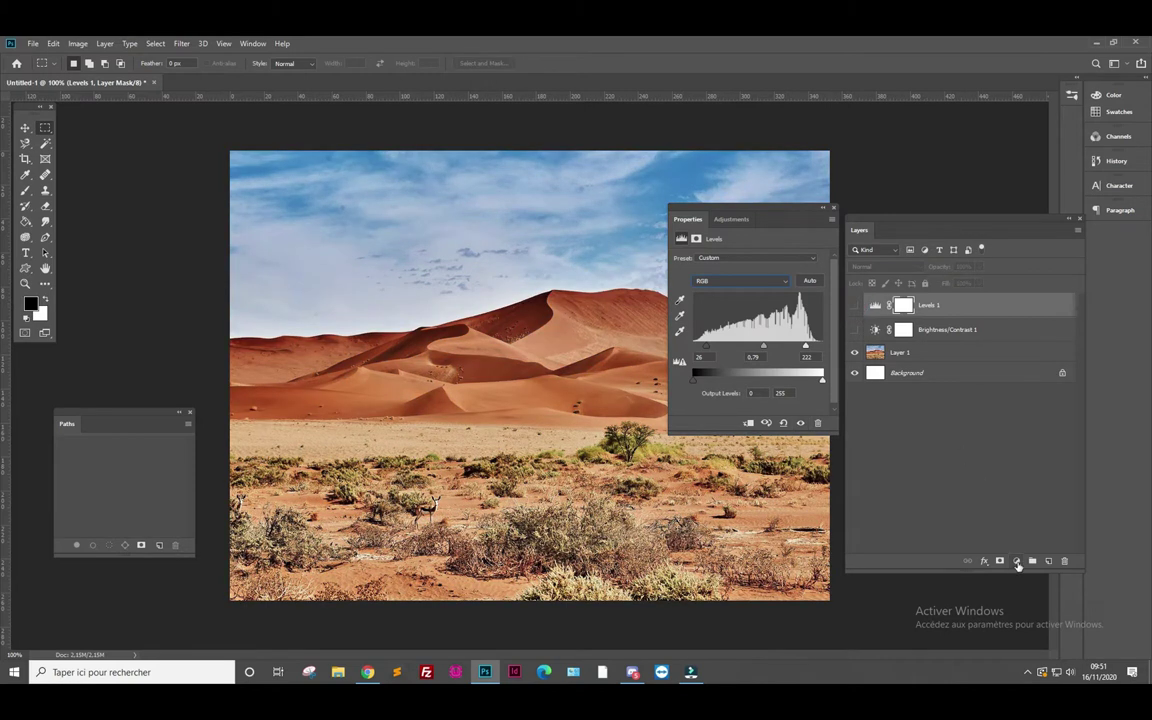
left_click(1018, 564)
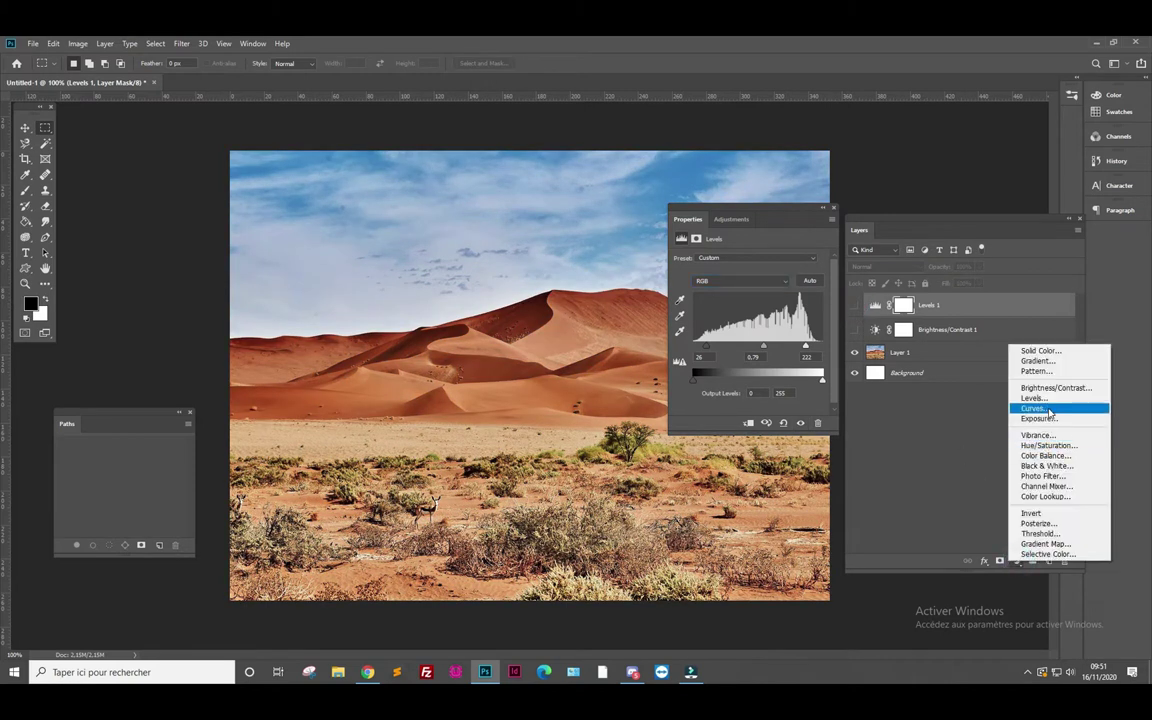
left_click(1049, 409)
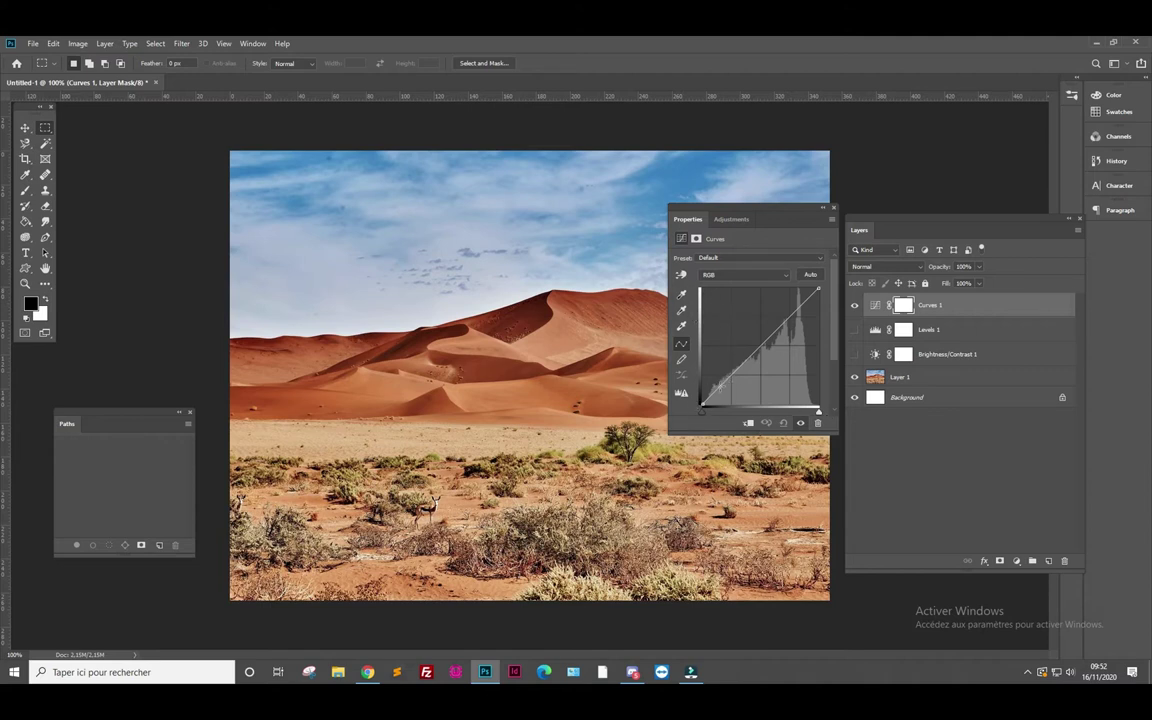
Step: Shape the RGB curve into an S-curve, turning the dunes deep red and the sky vivid blue
mouse_move(711, 390)
left_mouse_down()
mouse_move(711, 350)
mouse_move(719, 373)
left_mouse_up()
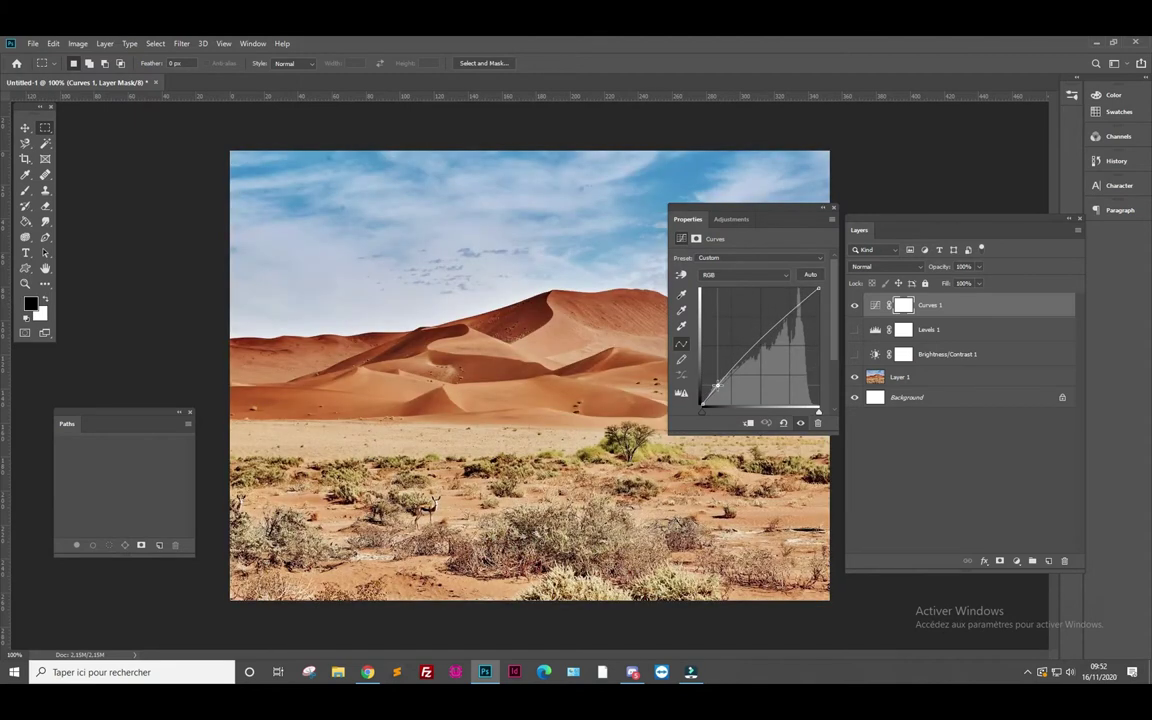
mouse_move(800, 294)
left_mouse_down()
mouse_move(803, 362)
mouse_move(800, 300)
left_mouse_up()
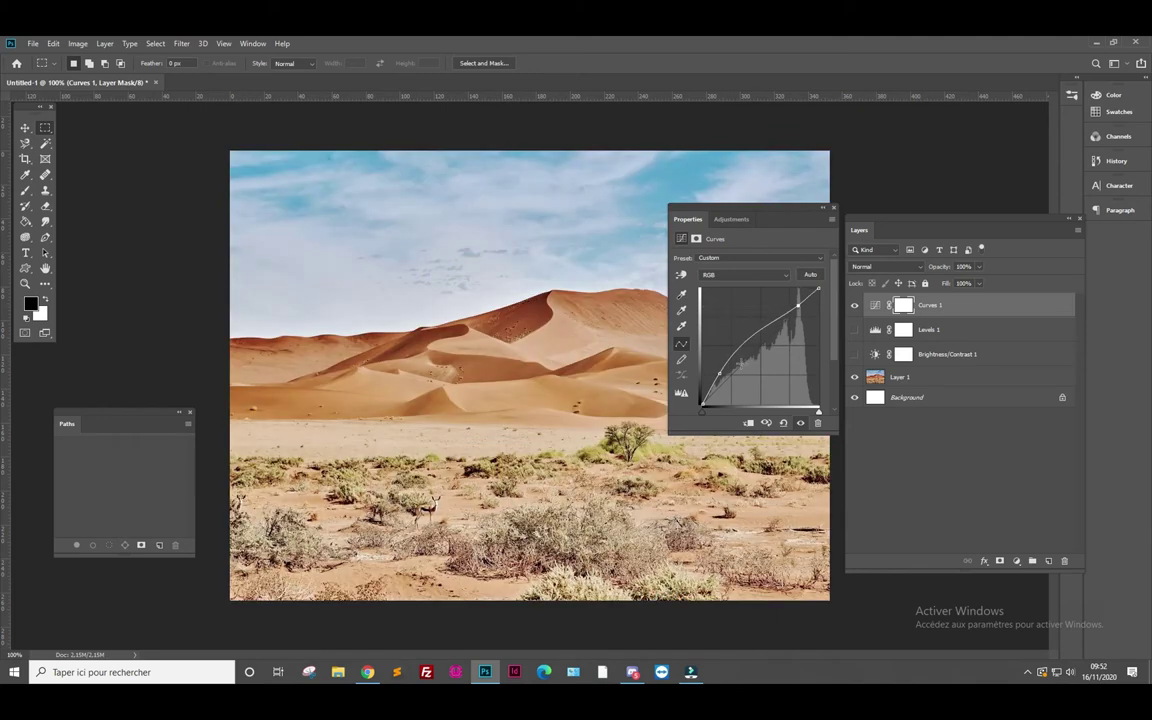
left_click(719, 373)
left_click_drag(719, 373, 746, 369)
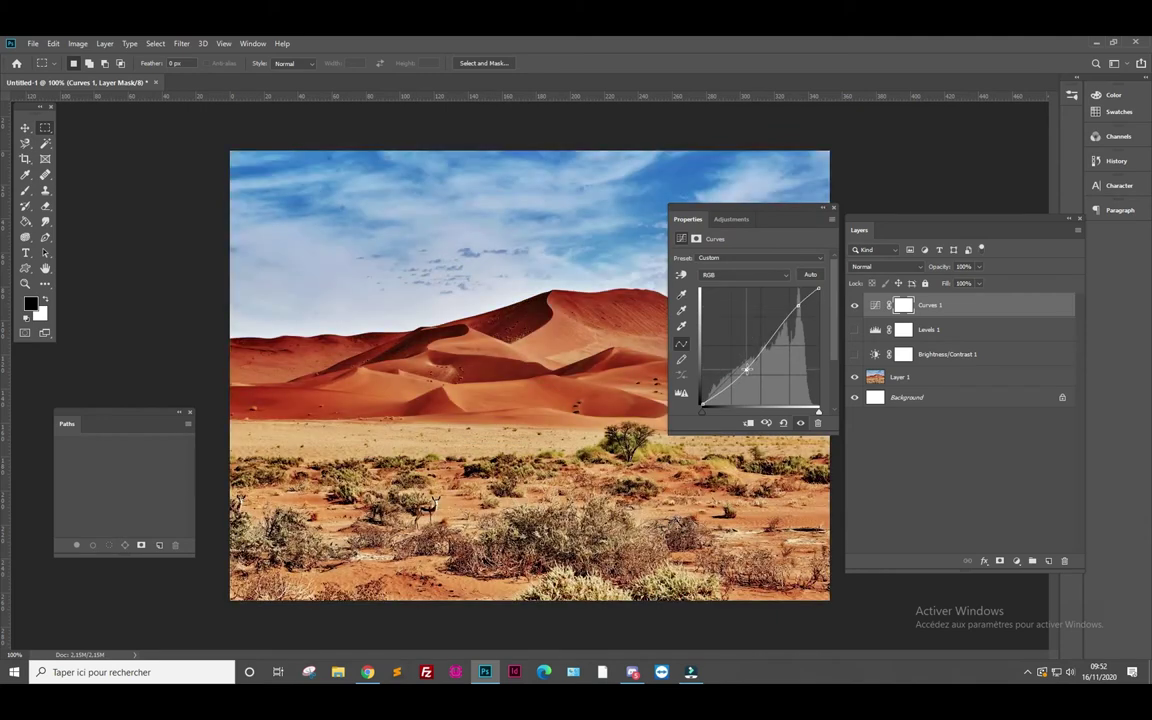
mouse_move(786, 320)
left_mouse_down()
mouse_move(766, 330)
mouse_move(752, 372)
left_mouse_up()
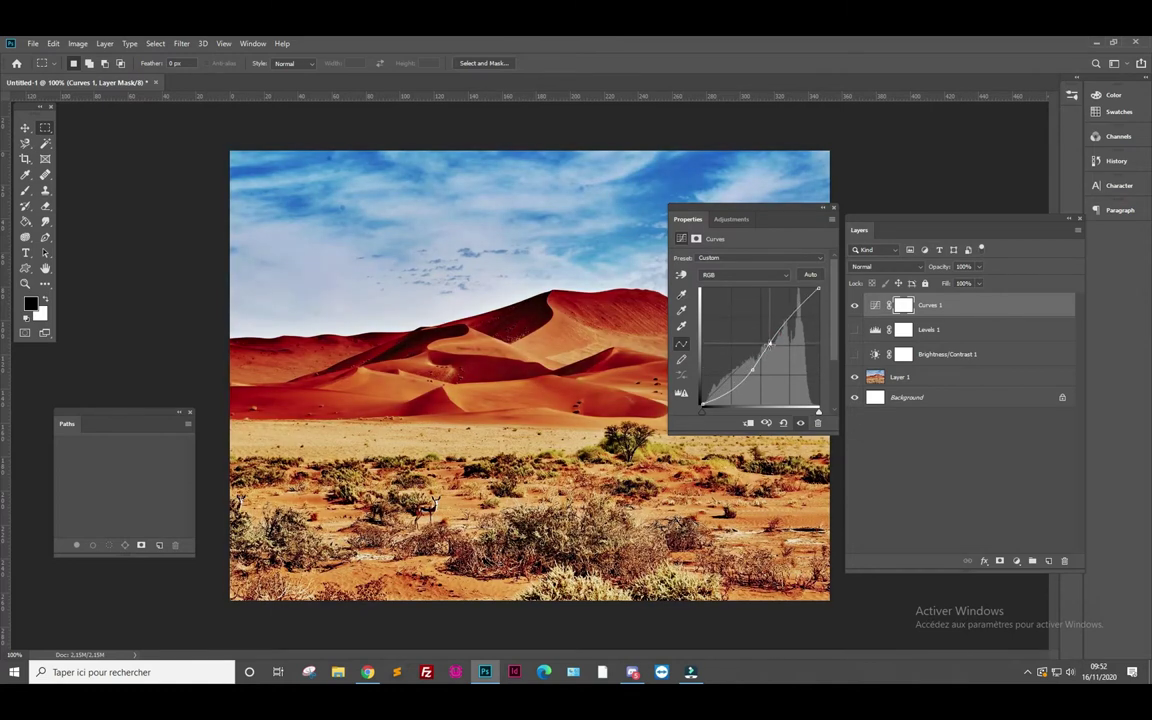
left_click_drag(771, 331, 769, 347)
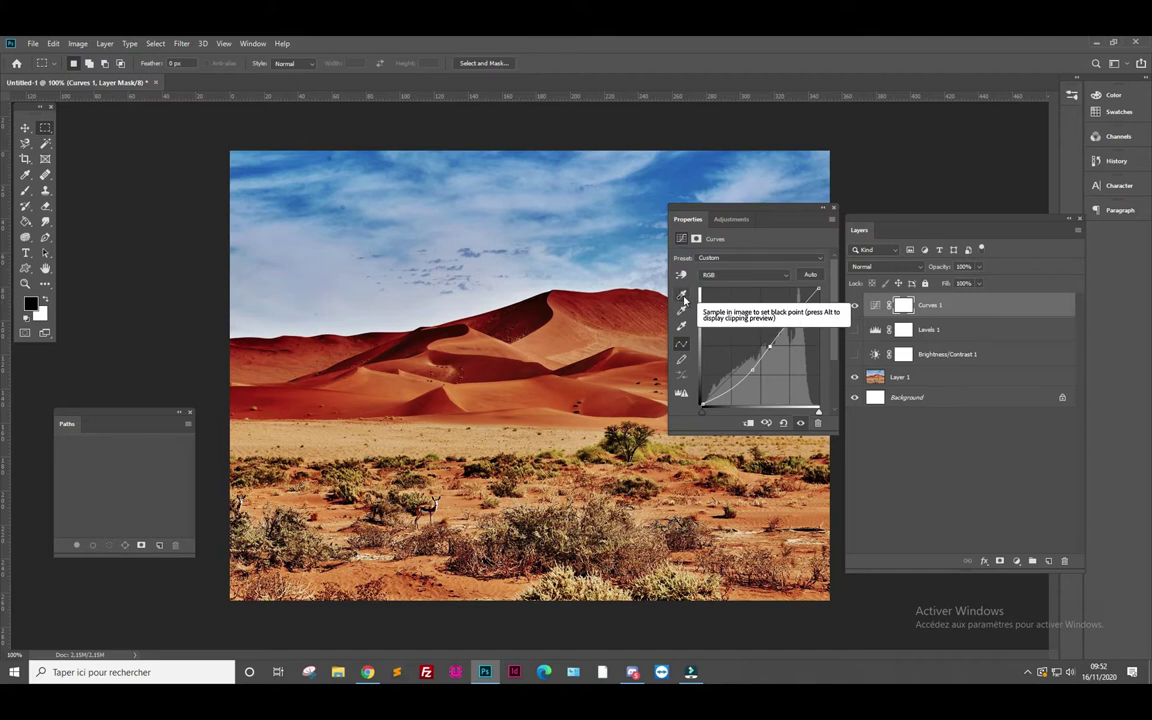
Step: Sample black, gray and white points on the dunes and ridge with the Curves eyedroppers
left_click(682, 296)
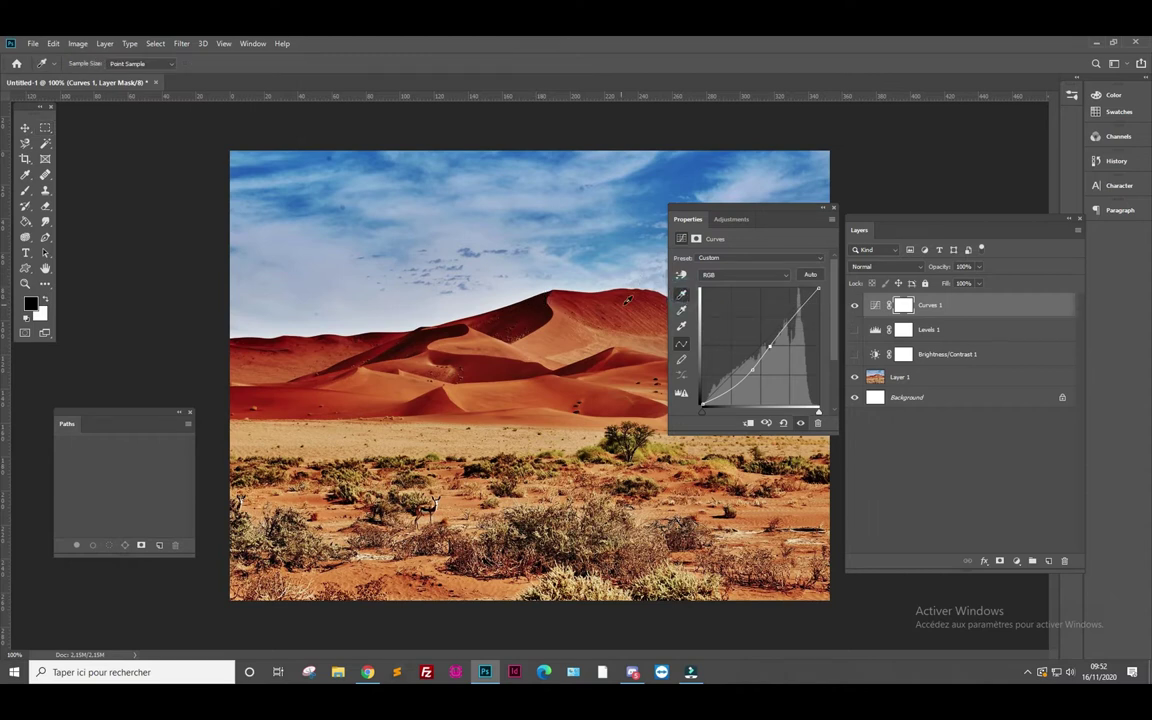
left_click(428, 331)
left_click(682, 313)
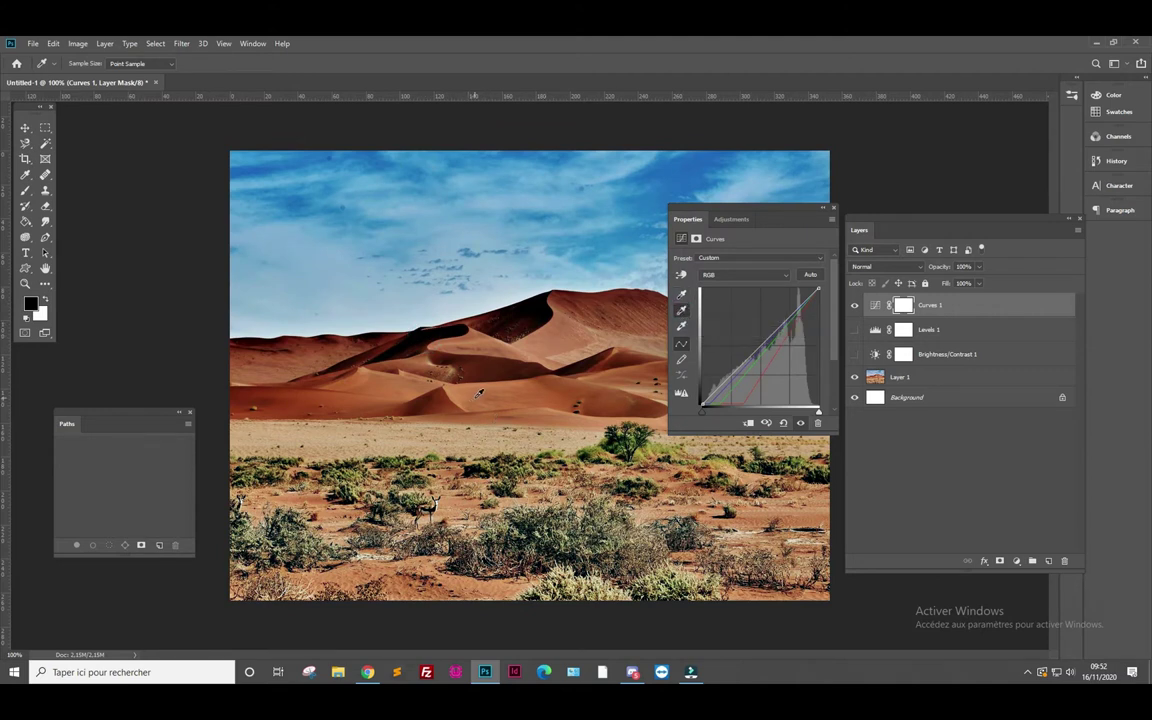
left_click(476, 393)
left_click(681, 326)
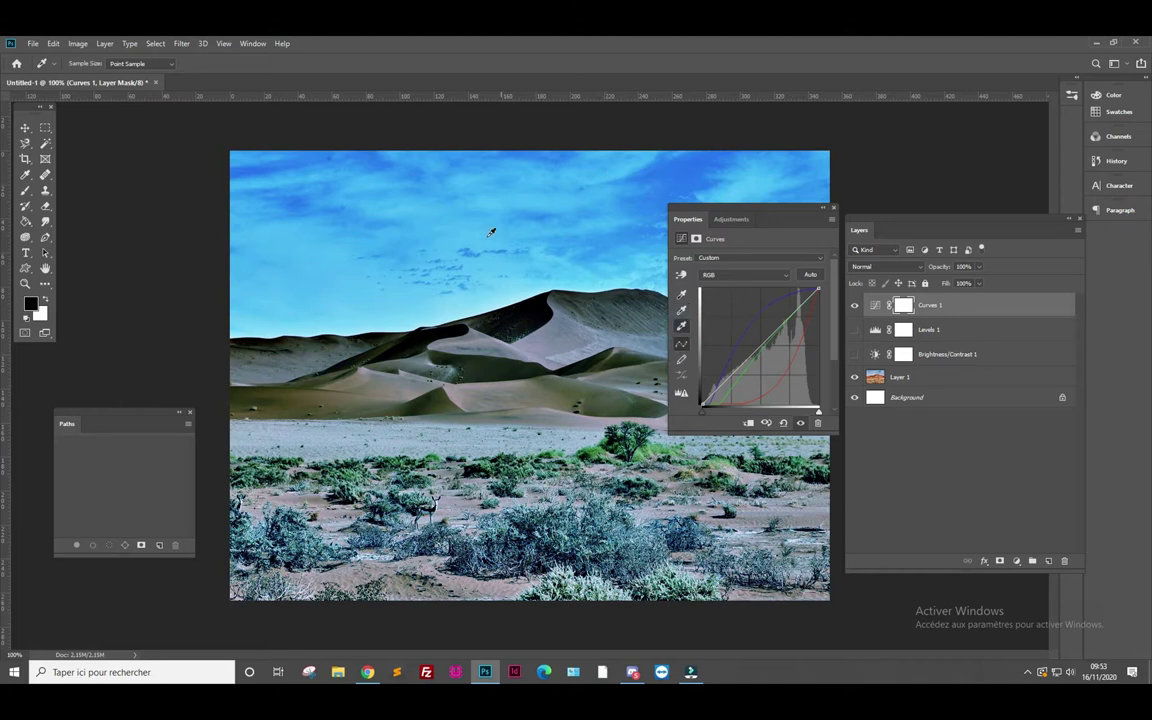
left_click(313, 332)
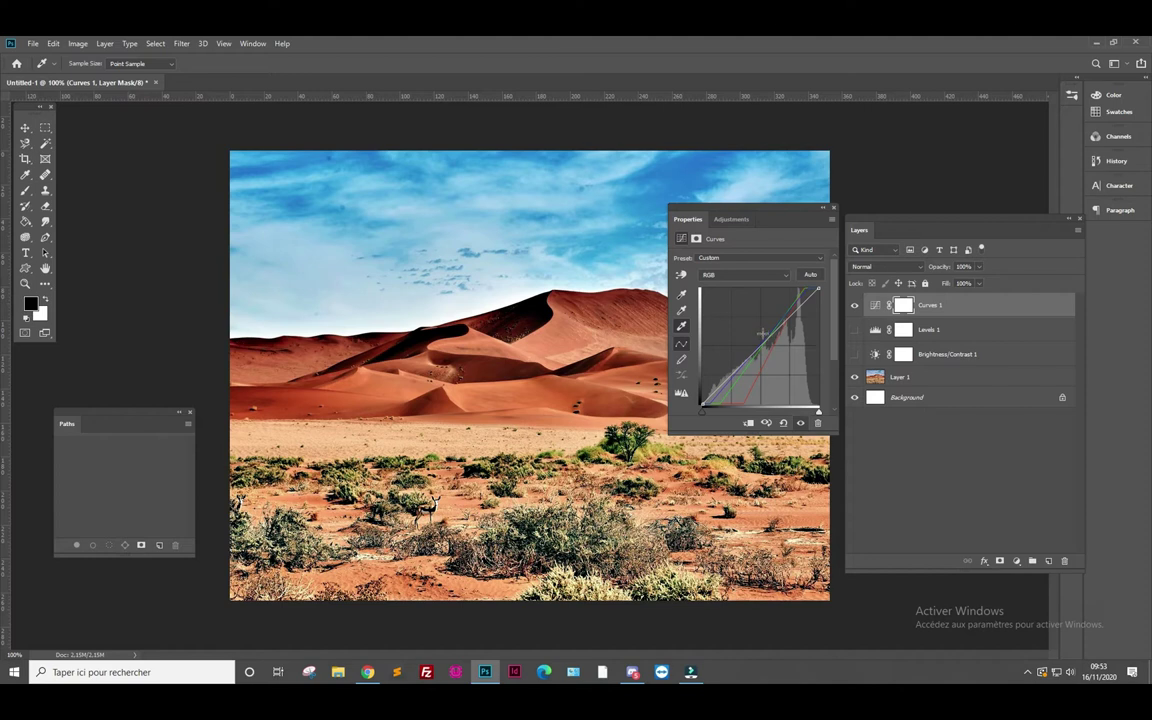
Step: Preview the Curves presets from Color Negative through Negative on the desert photo
left_click(821, 262)
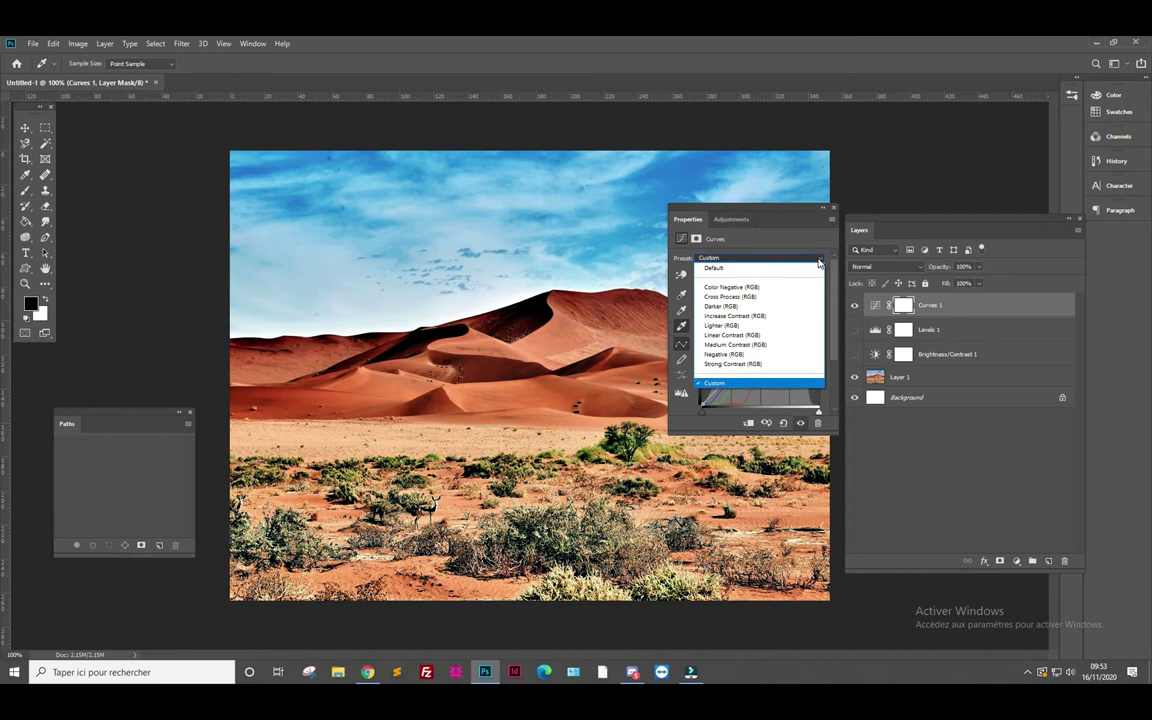
left_click(768, 288)
left_click(820, 258)
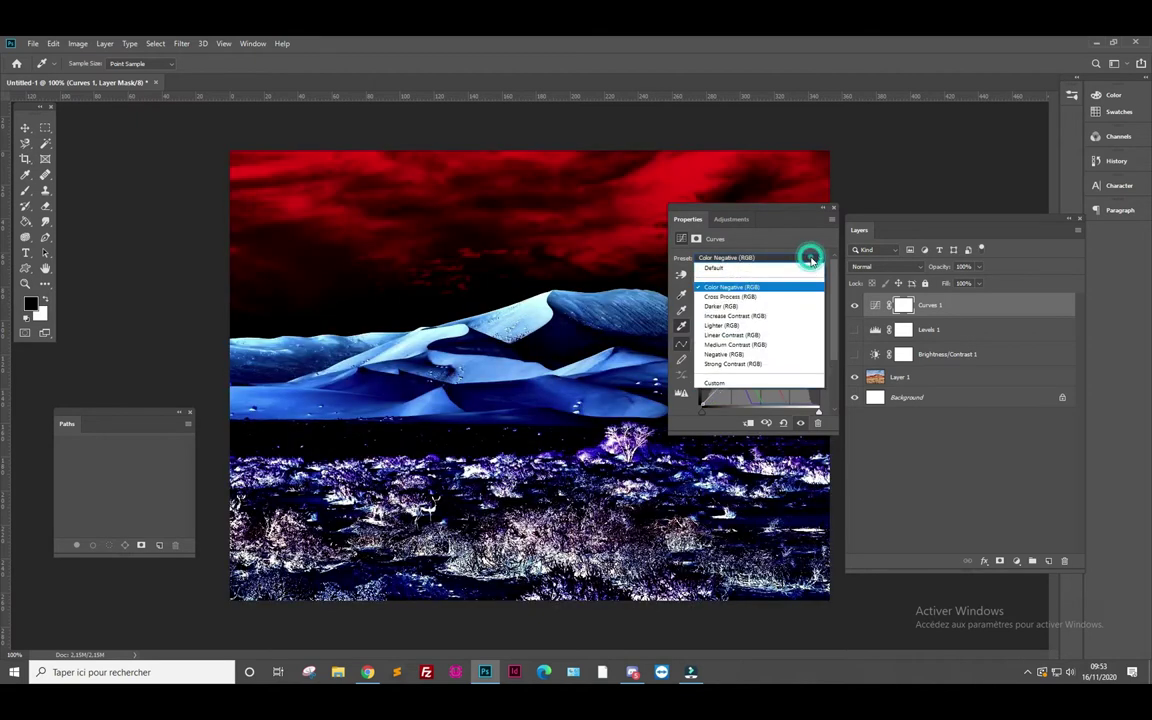
left_click(746, 297)
left_click(805, 258)
left_click(750, 307)
left_click(803, 260)
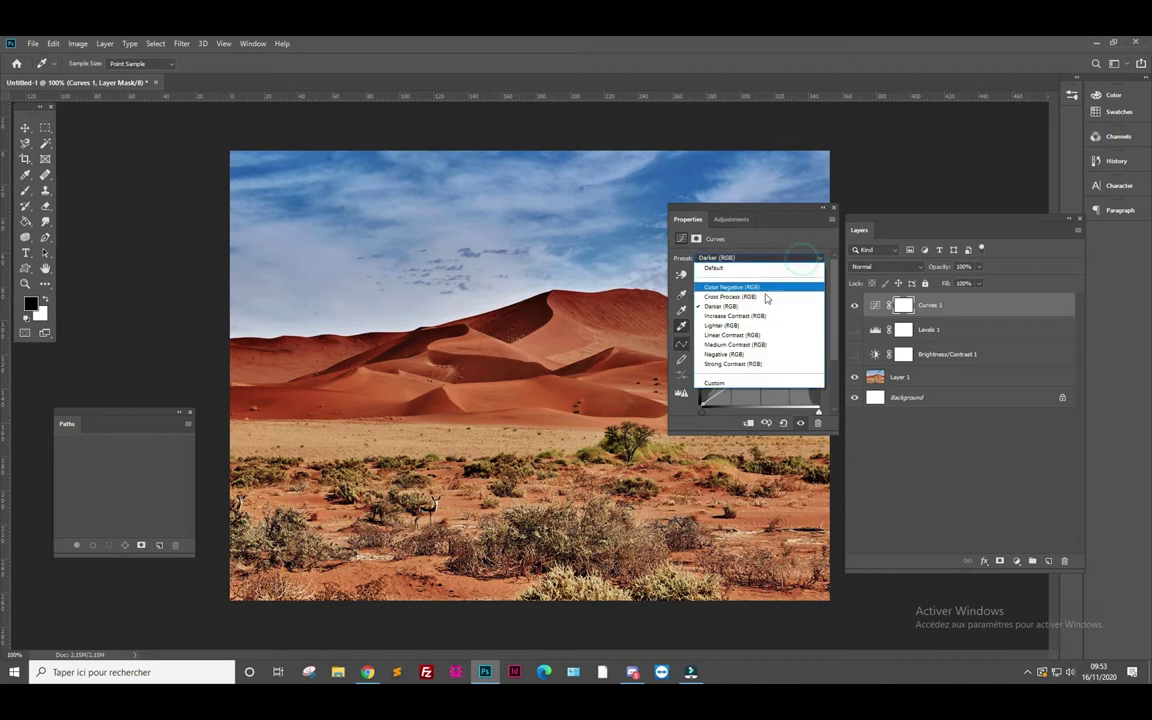
left_click(750, 317)
left_click(792, 260)
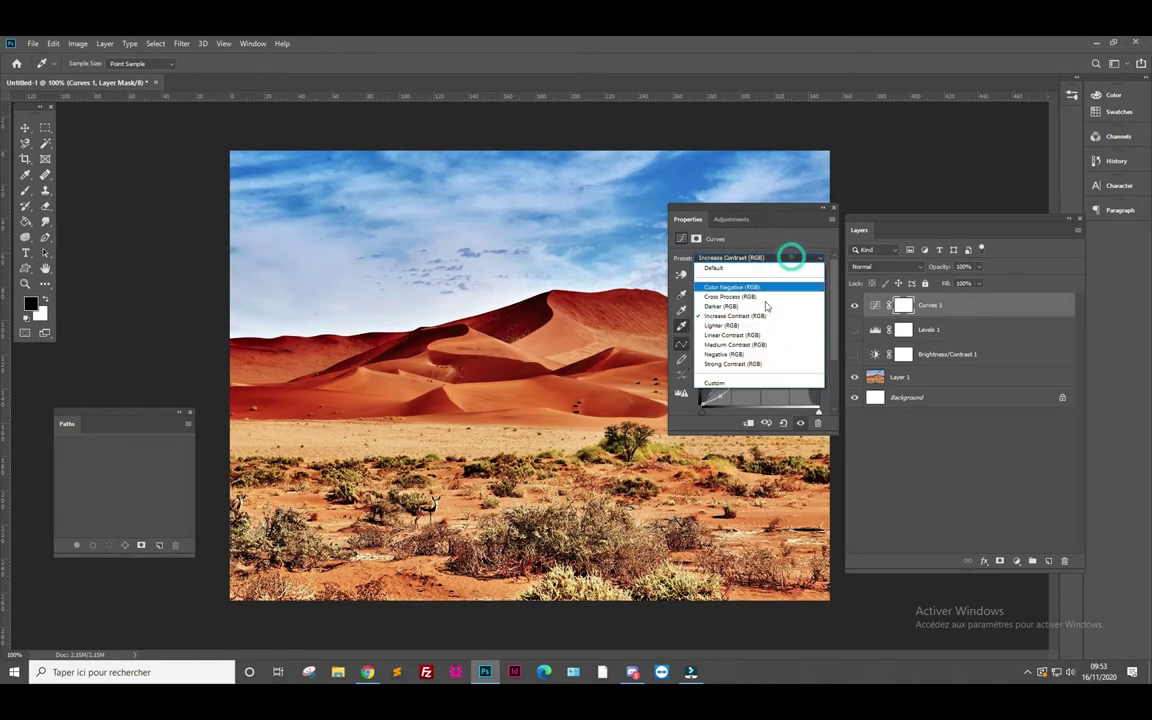
left_click(746, 331)
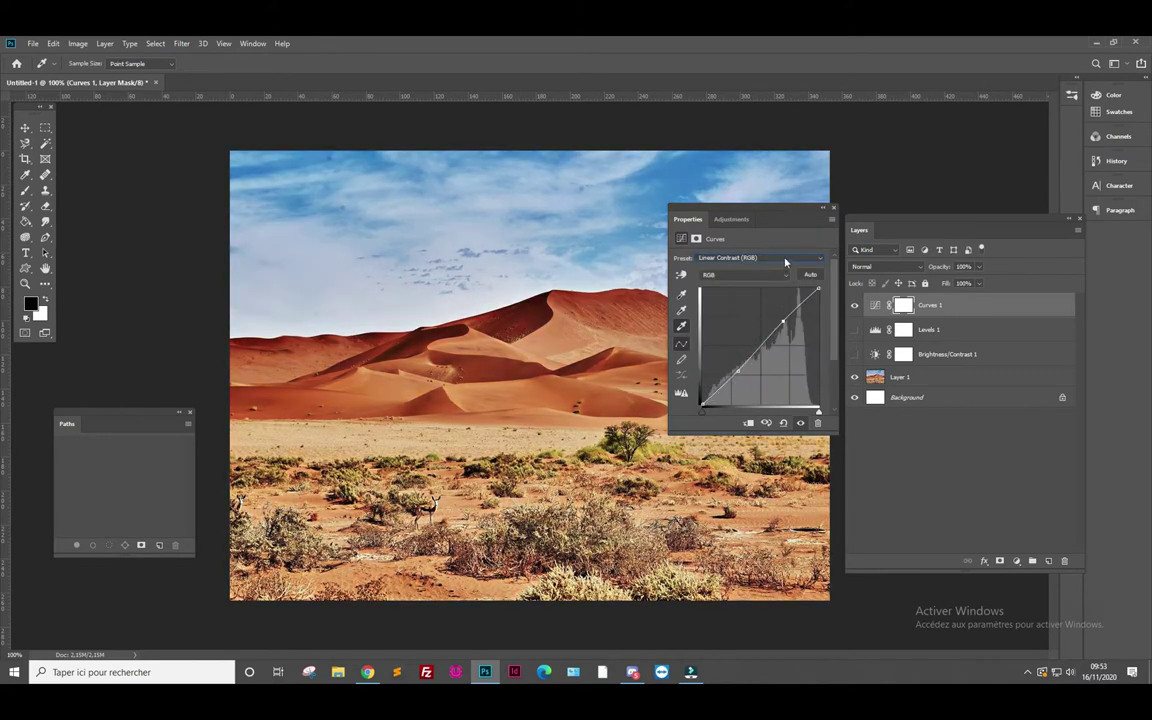
left_click(785, 259)
left_click(750, 341)
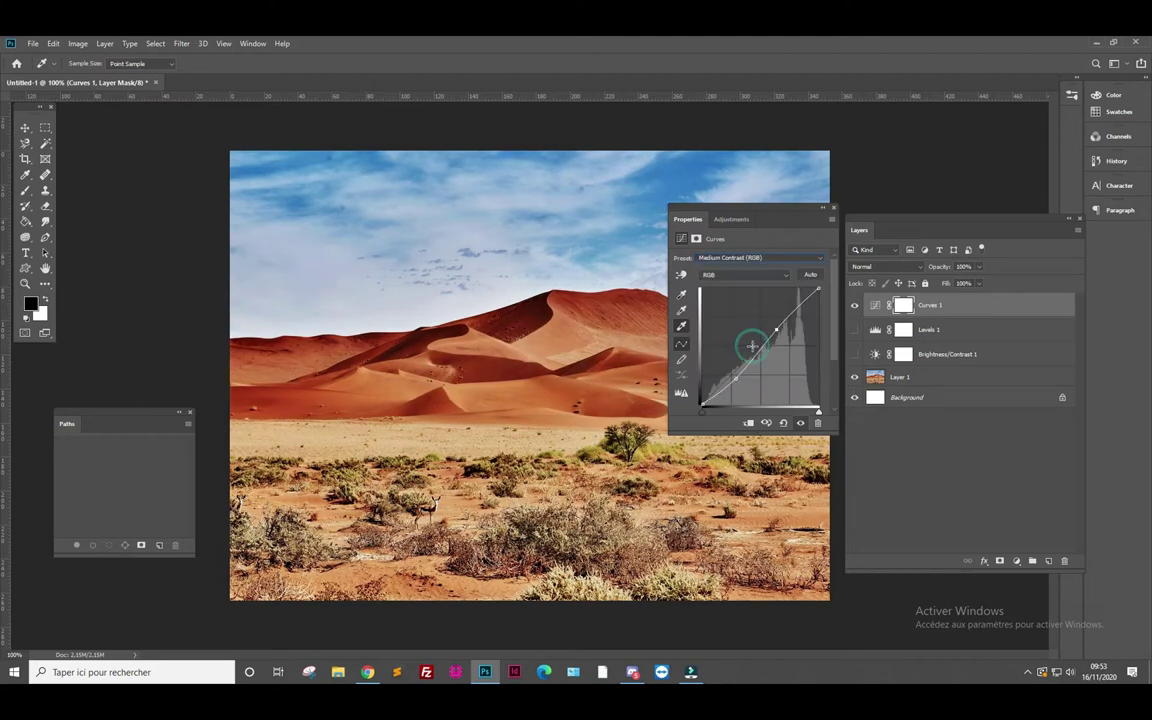
left_click(806, 259)
left_click(747, 352)
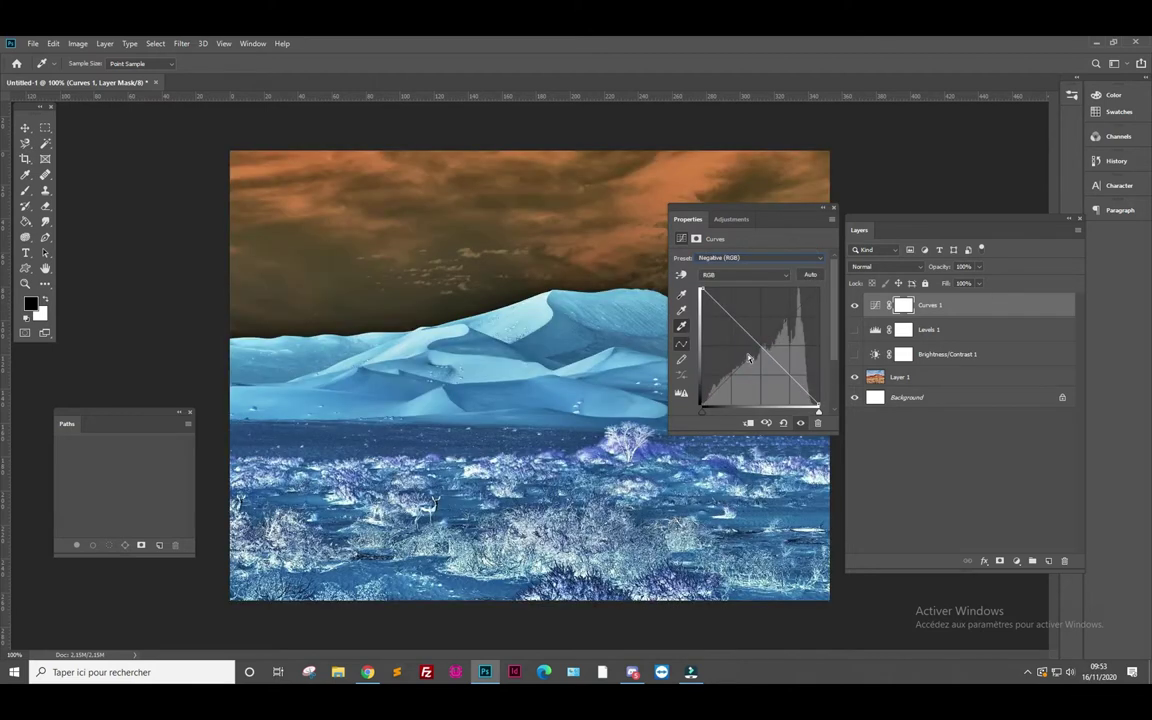
Step: Apply the Strong Contrast preset, then rework its points into a gentler custom curve
left_click(784, 259)
left_click(751, 367)
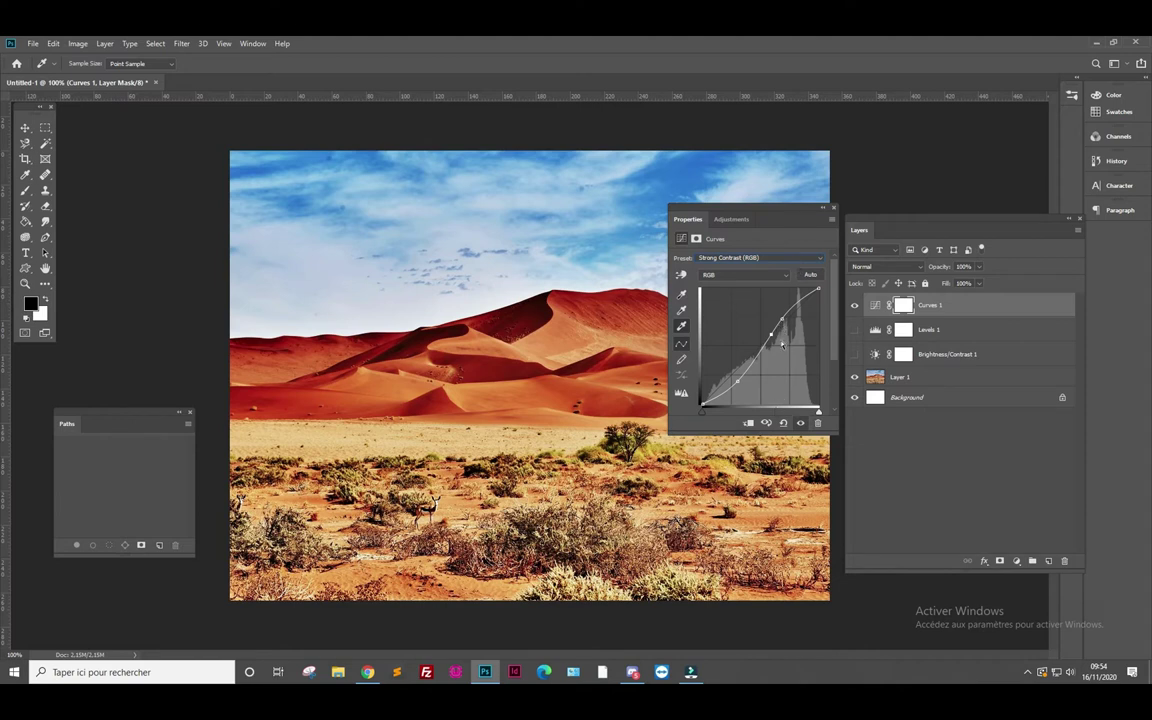
left_click_drag(783, 318, 781, 330)
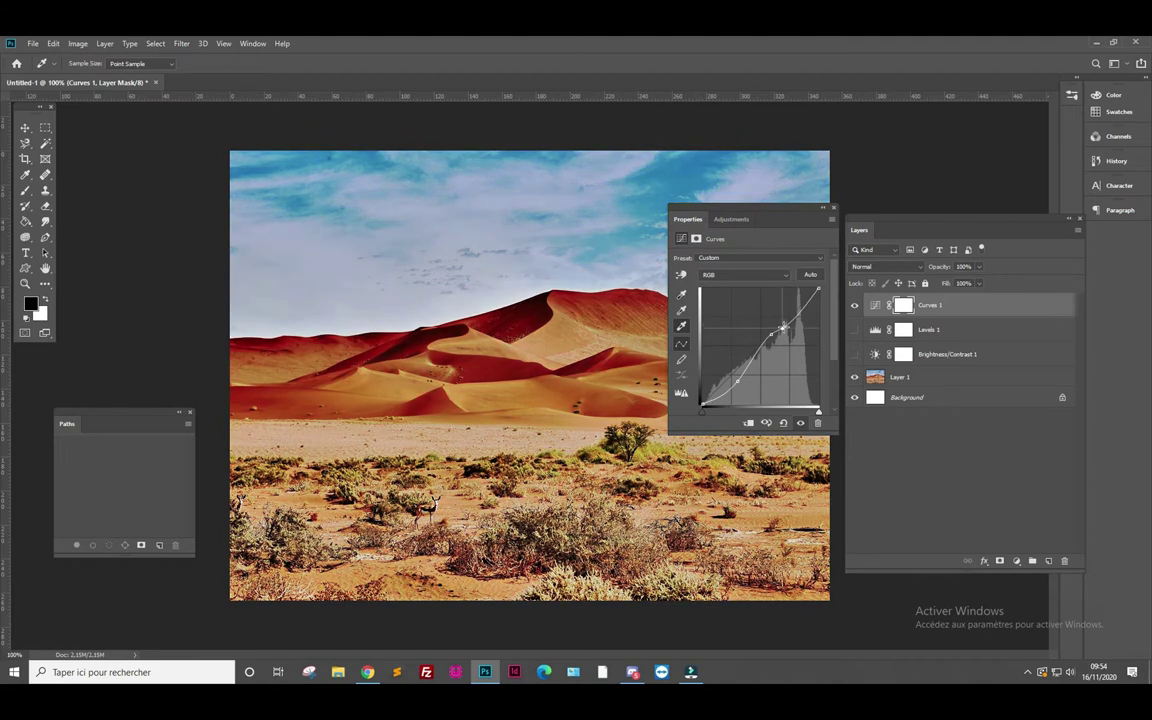
left_click_drag(736, 381, 735, 384)
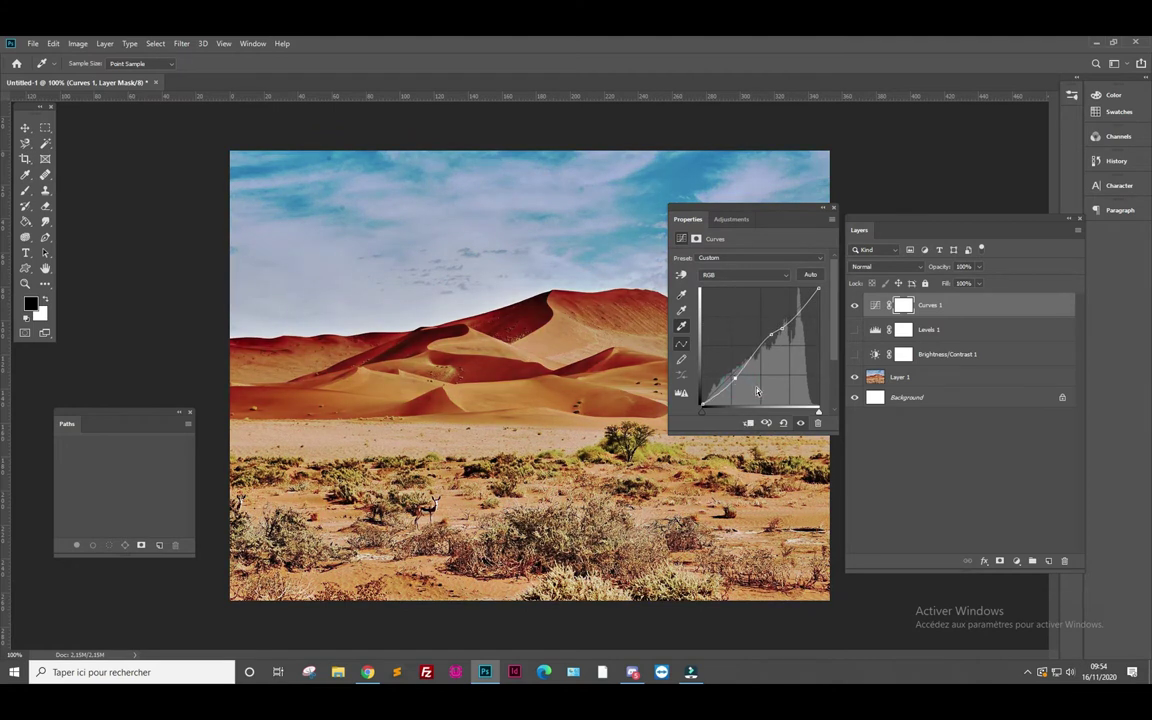
Step: Hide Curves 1 and add an Exposure adjustment layer
left_click(834, 211)
left_click(854, 306)
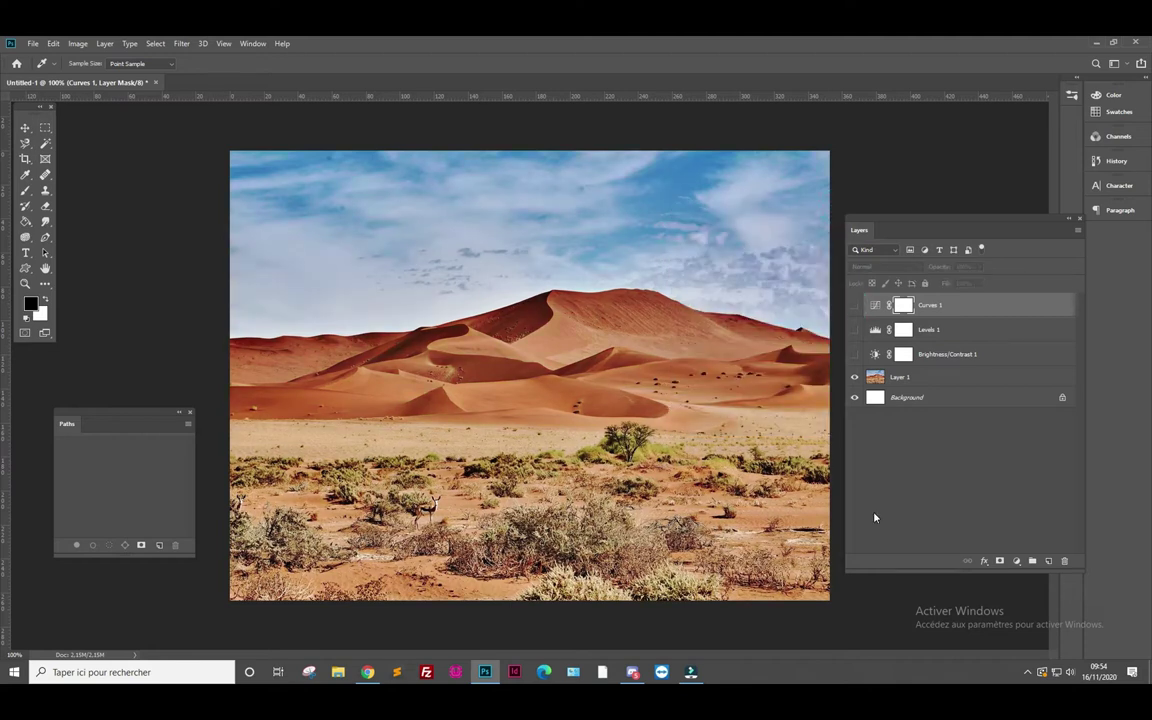
left_click(1016, 561)
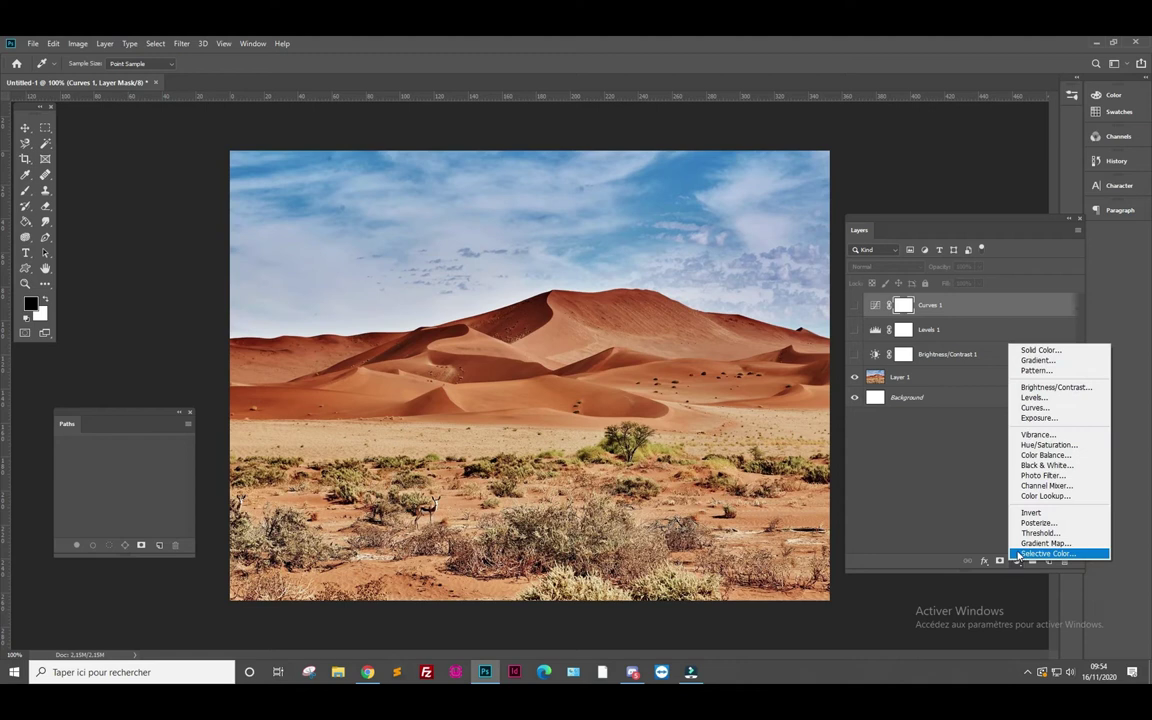
left_click(1053, 419)
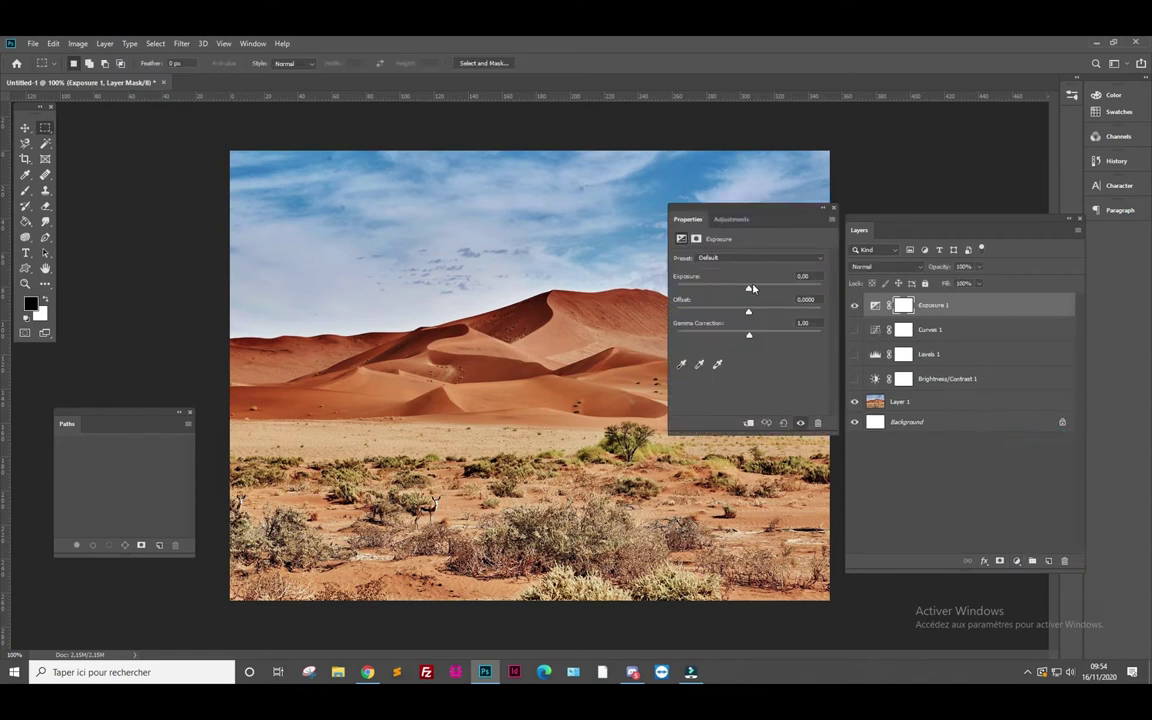
Step: Test the Exposure sliders, settling on exposure -2.33, and select the layer mask
mouse_move(750, 291)
left_mouse_down()
mouse_move(764, 291)
mouse_move(750, 291)
left_mouse_up()
mouse_move(750, 291)
left_mouse_down()
mouse_move(814, 290)
mouse_move(699, 292)
mouse_move(750, 291)
mouse_move(766, 337)
mouse_move(753, 338)
mouse_move(787, 337)
mouse_move(741, 340)
mouse_move(774, 337)
mouse_move(728, 334)
mouse_move(785, 337)
mouse_move(753, 337)
mouse_move(767, 338)
mouse_move(736, 315)
mouse_move(754, 315)
mouse_move(744, 316)
mouse_move(751, 339)
left_mouse_up()
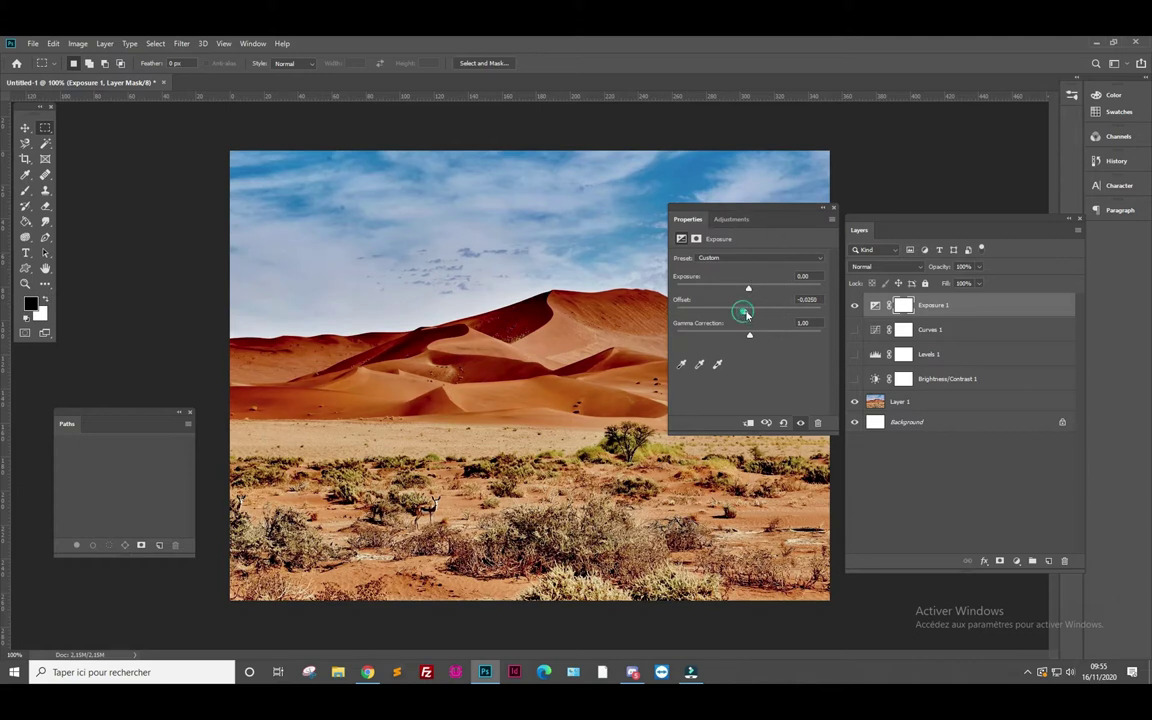
left_click_drag(746, 314, 749, 315)
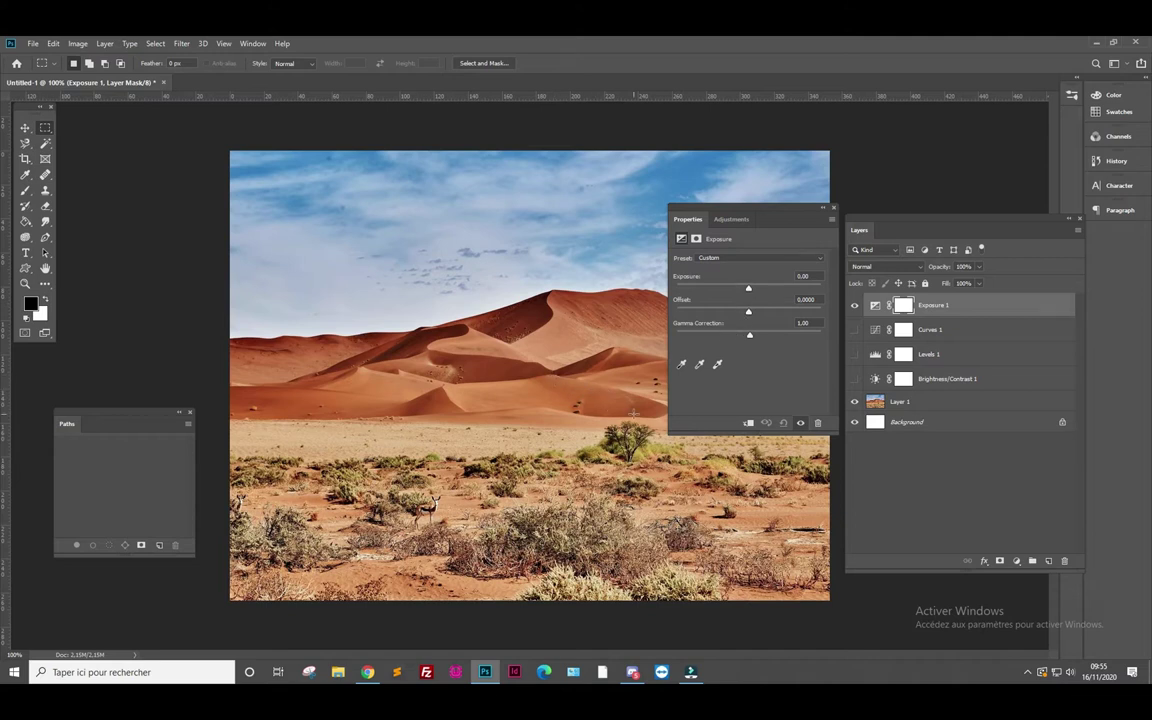
mouse_move(750, 289)
left_mouse_down()
mouse_move(746, 312)
mouse_move(723, 289)
left_mouse_up()
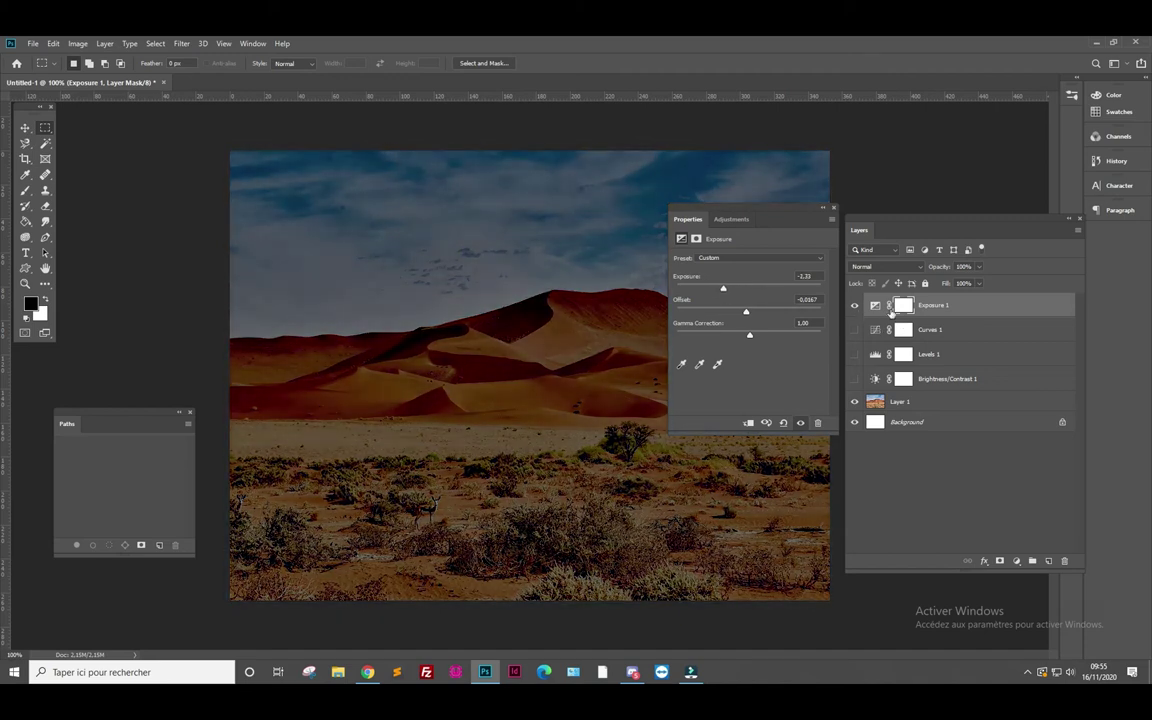
left_click(903, 305)
left_click(25, 190)
Step: Fill the Exposure mask black and paint white over the dune shadow patch
left_click(25, 221)
left_click(537, 352)
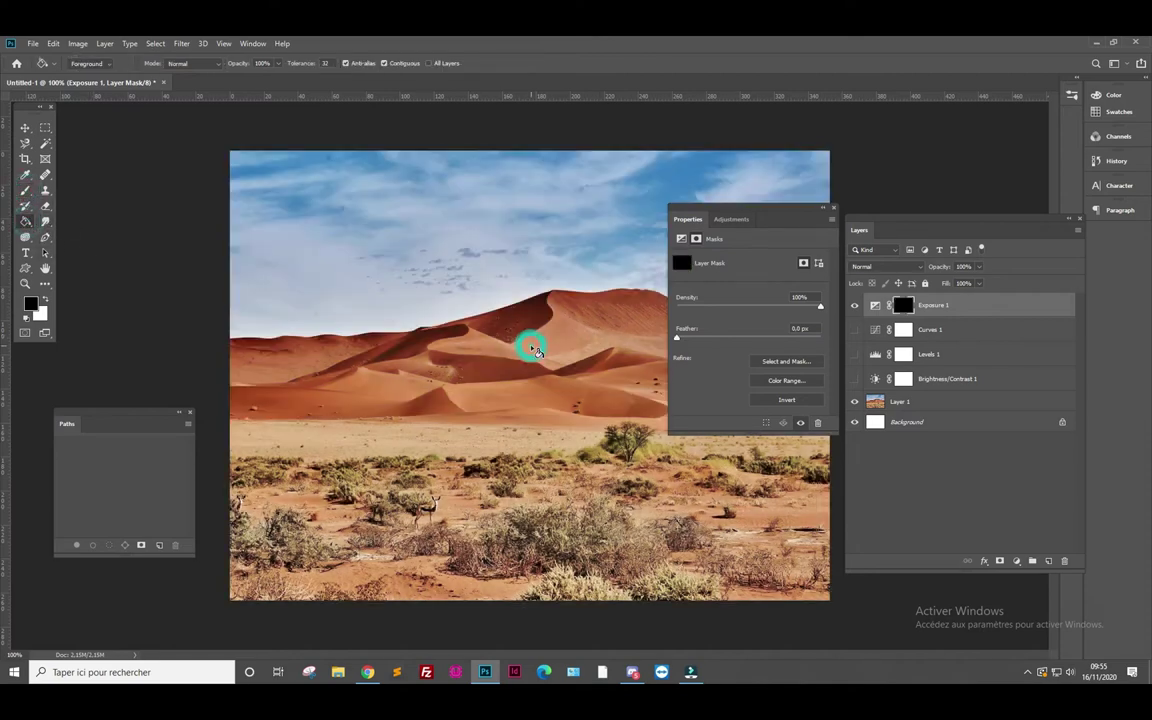
left_click(25, 190)
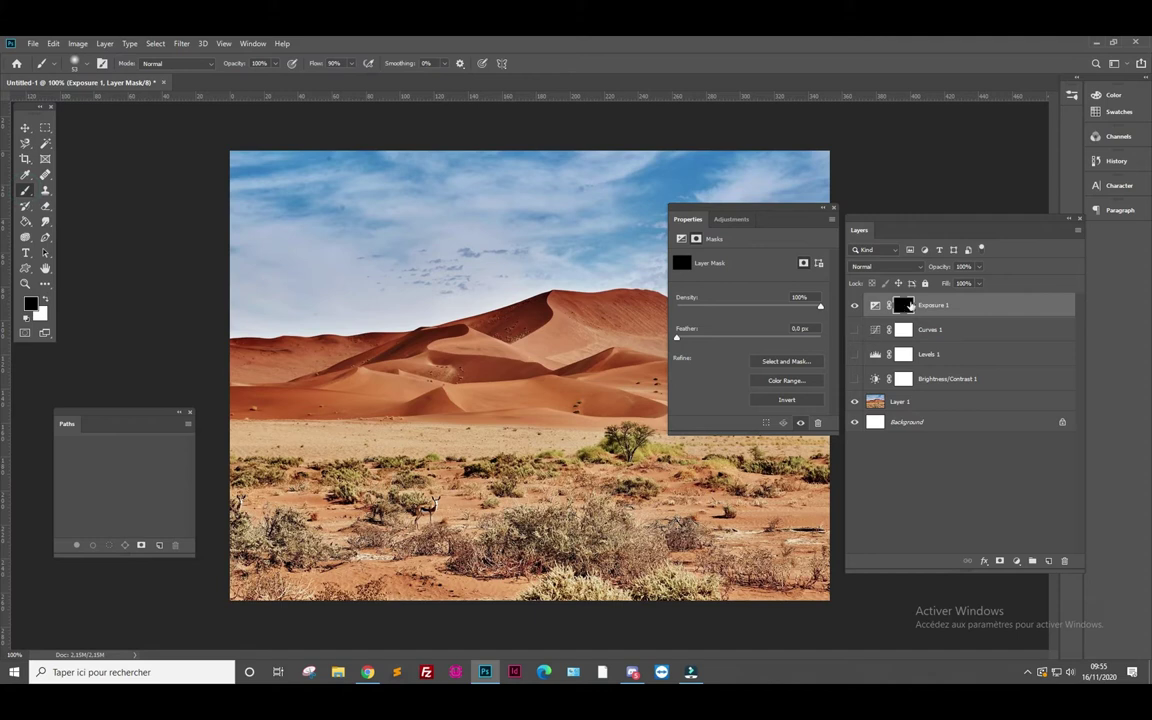
left_click(45, 298)
left_click_drag(495, 340, 600, 368)
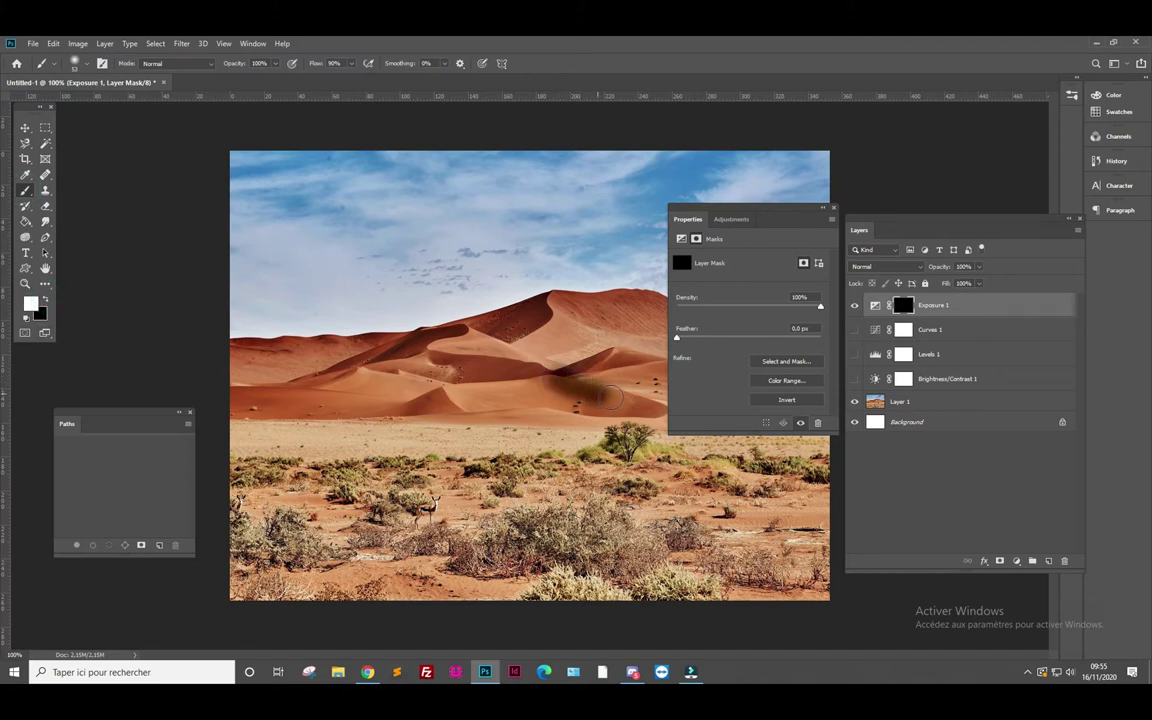
left_click(618, 389)
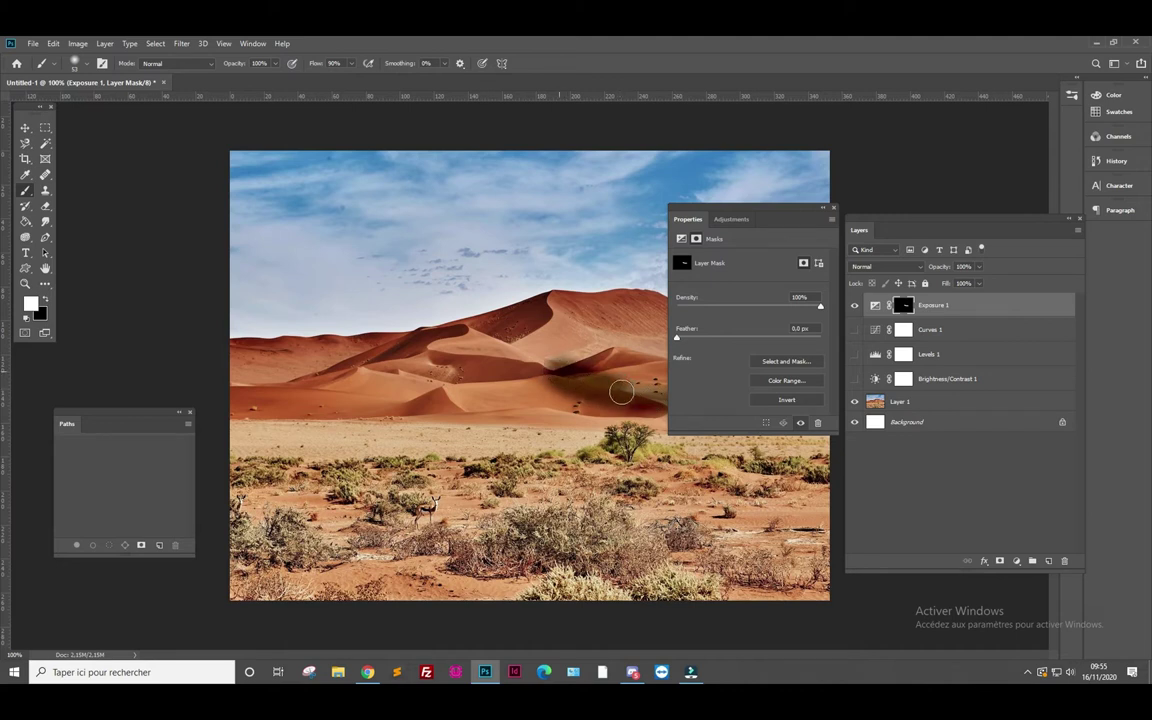
left_click(42, 296)
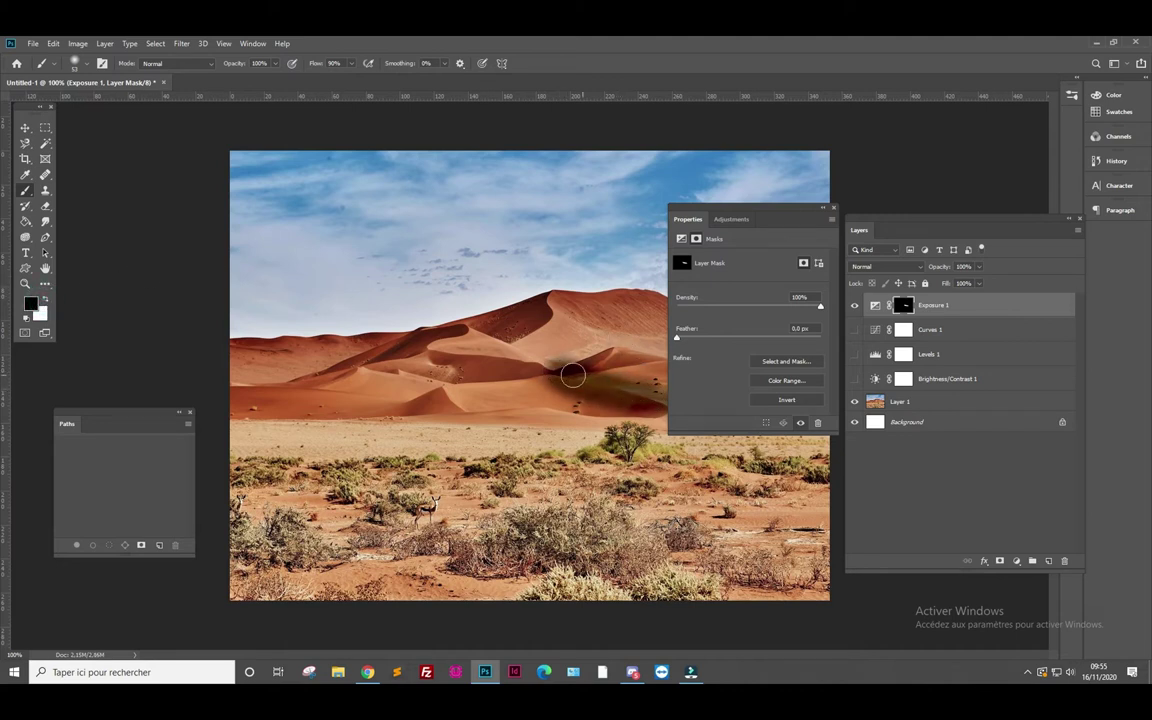
left_click_drag(525, 362, 590, 352)
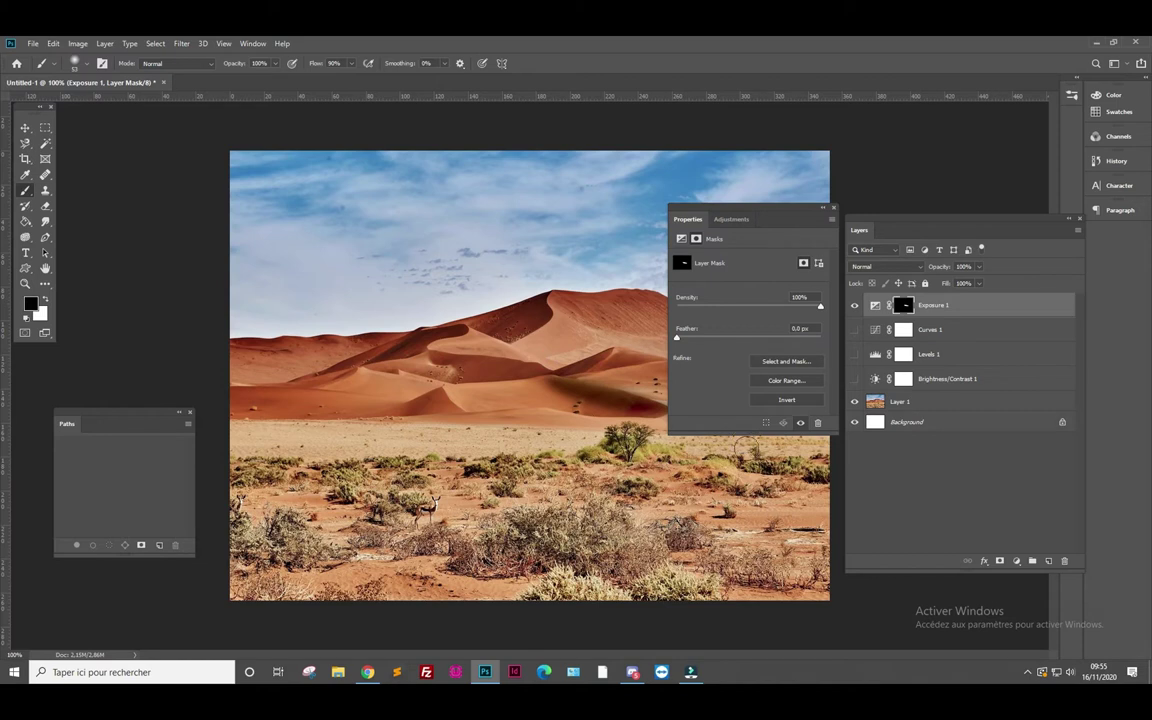
left_click_drag(531, 385, 577, 422)
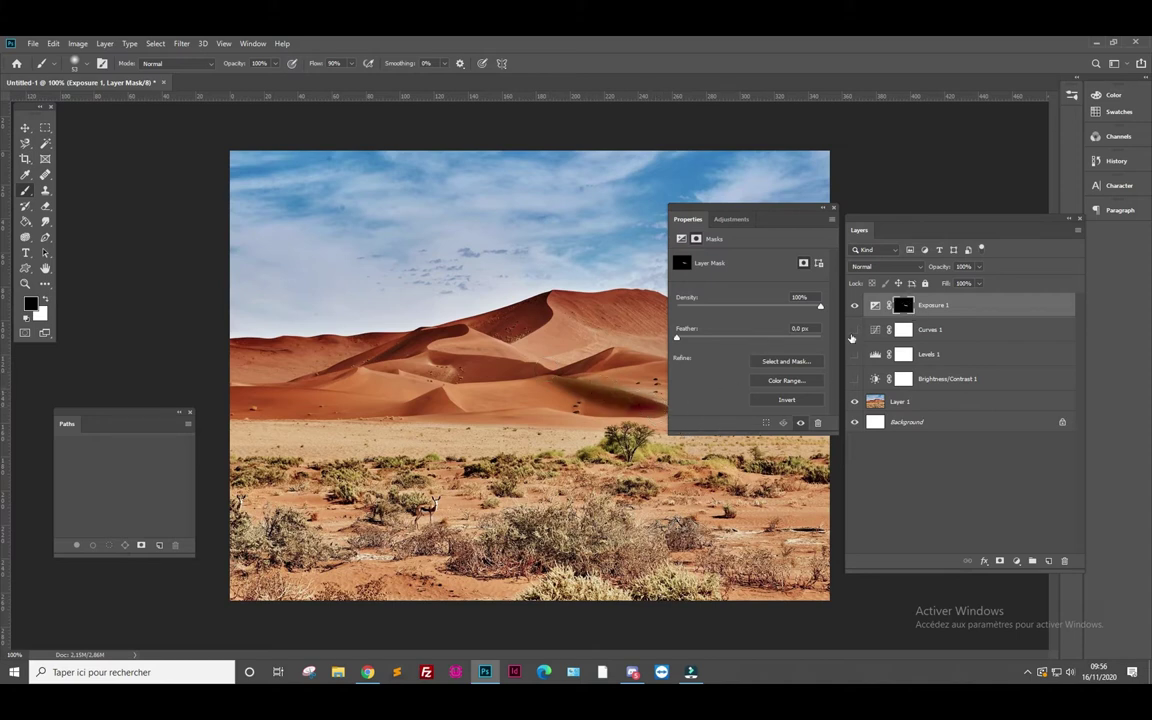
Step: Duplicate Exposure 1, delete the copy, and switch Exposure 1 off
left_click_drag(978, 310, 1047, 566)
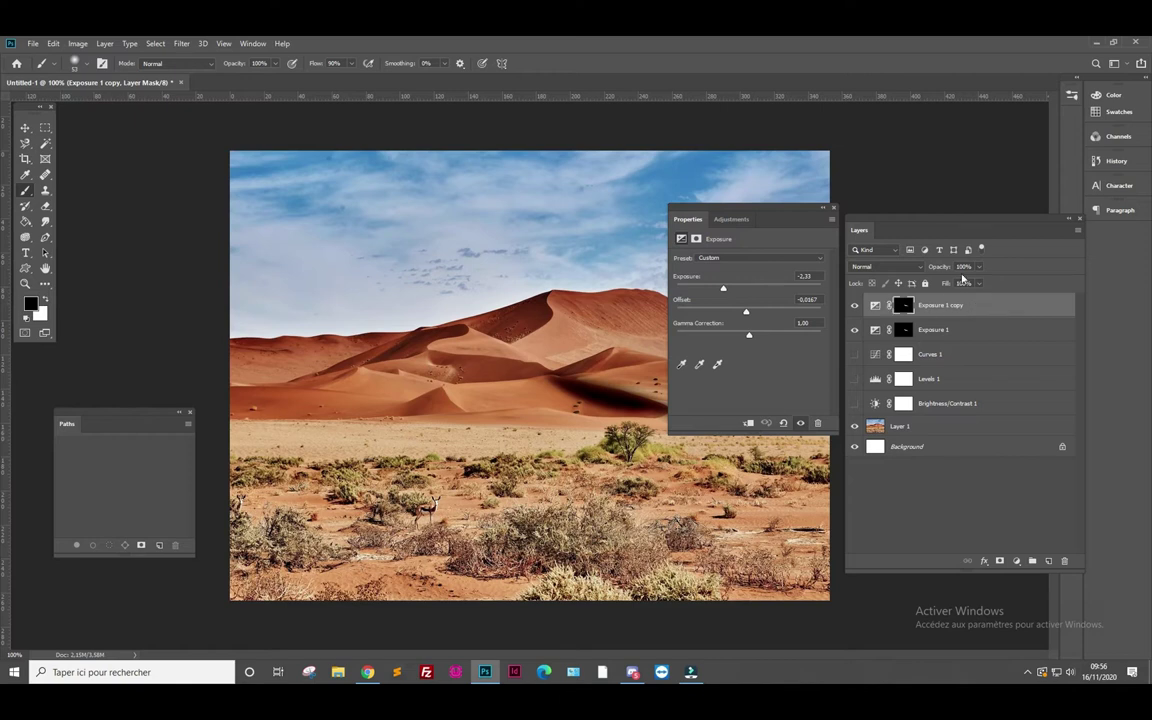
mouse_move(980, 268)
left_mouse_down()
mouse_move(938, 293)
mouse_move(1064, 561)
left_mouse_up()
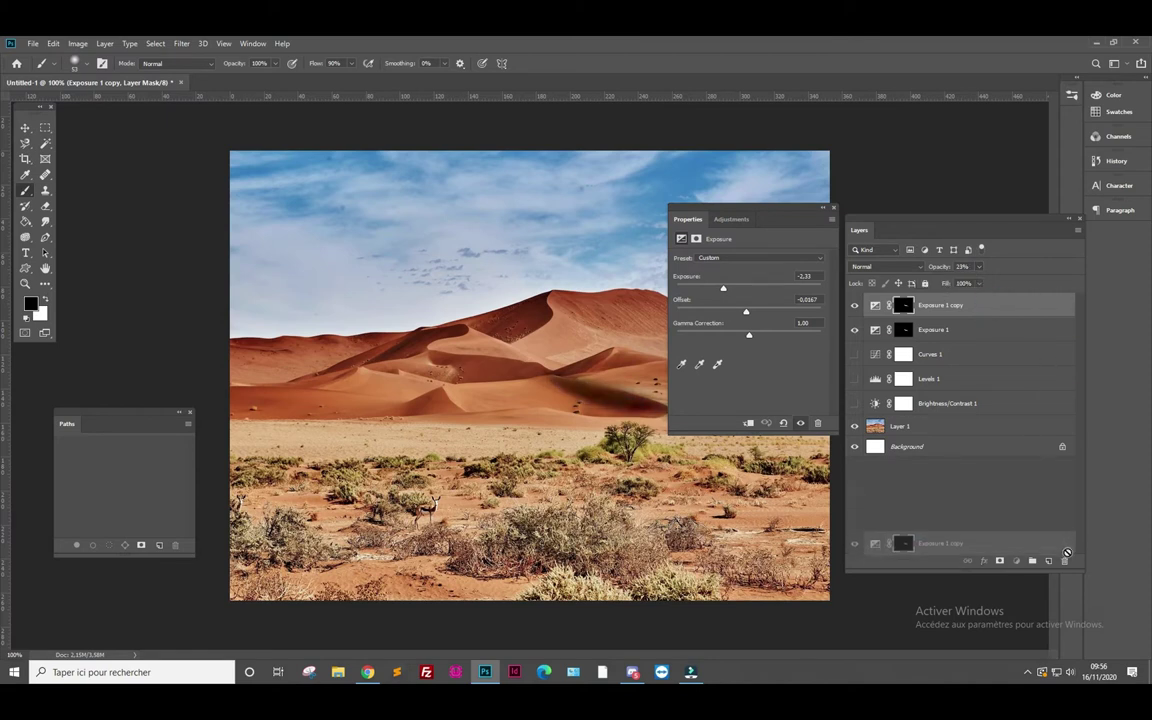
left_click(854, 305)
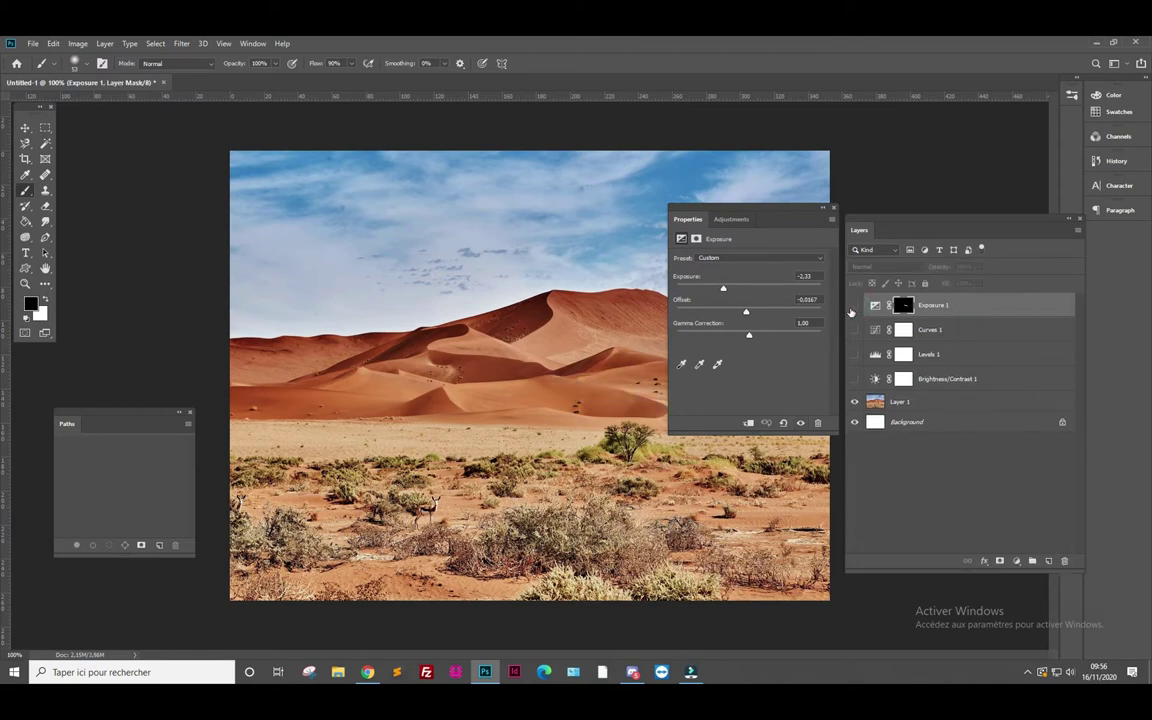
Step: Create Vibrance 1 with Vibrance +100 and Saturation +6, then switch it off
left_click(1017, 561)
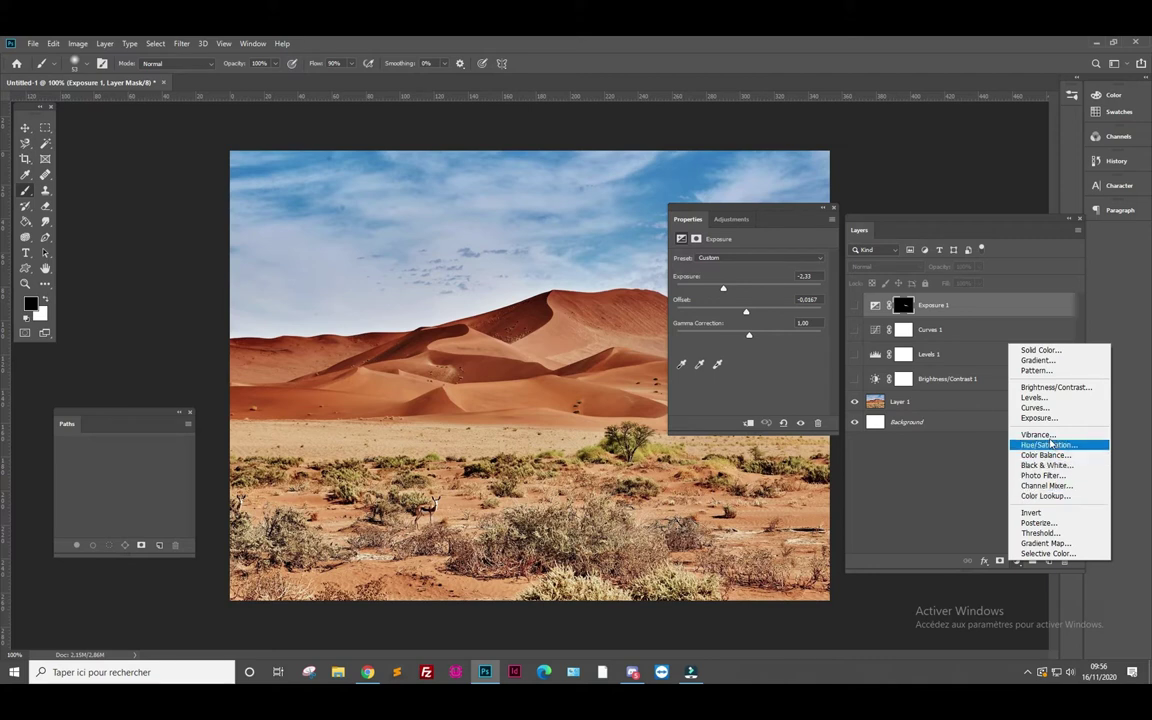
left_click(1048, 440)
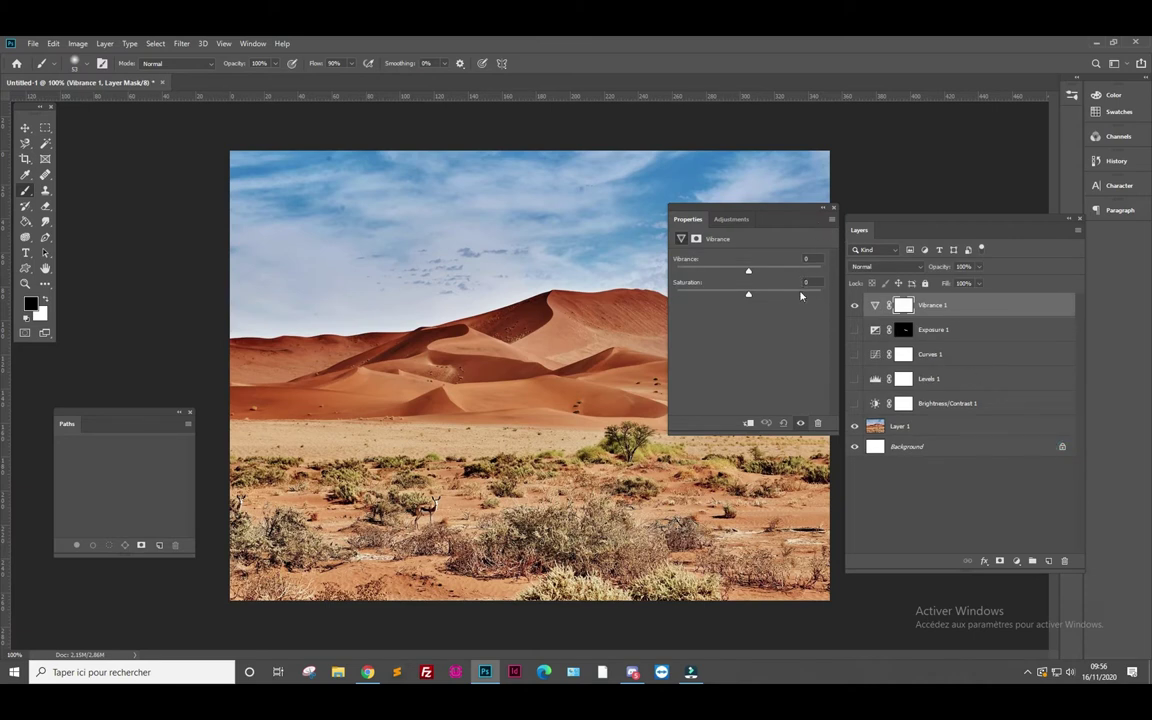
mouse_move(750, 296)
left_mouse_down()
mouse_move(886, 303)
mouse_move(675, 297)
mouse_move(846, 280)
left_mouse_up()
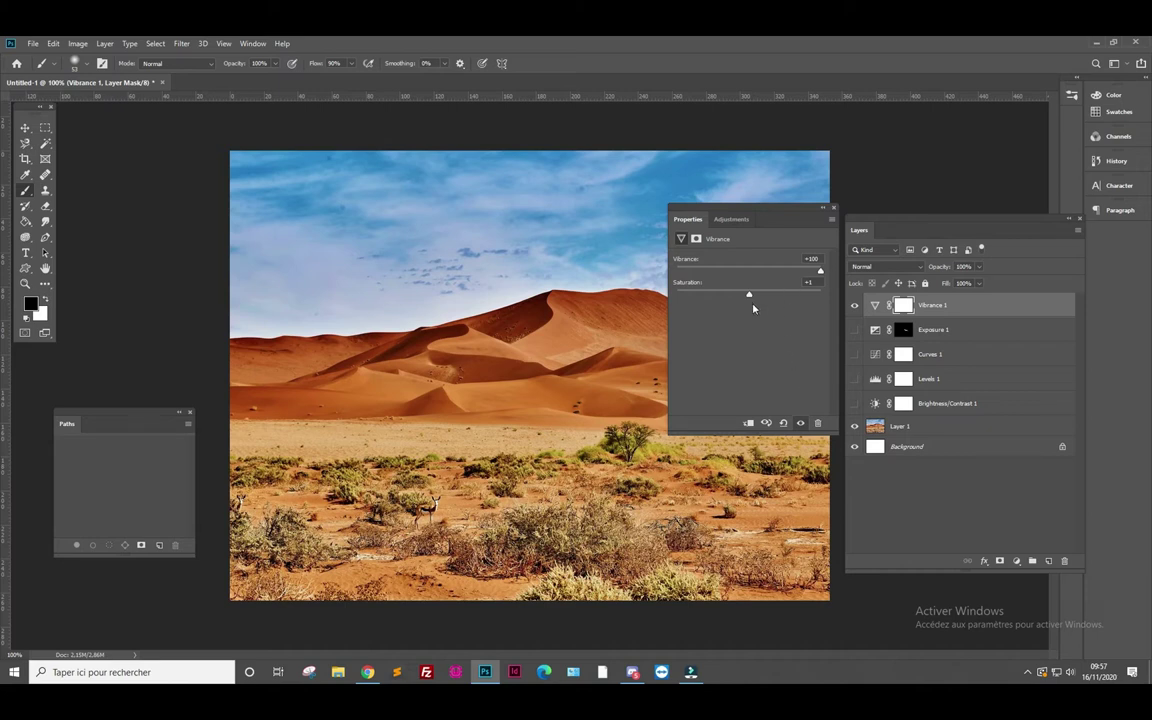
mouse_move(750, 295)
left_mouse_down()
mouse_move(840, 297)
mouse_move(753, 297)
left_mouse_up()
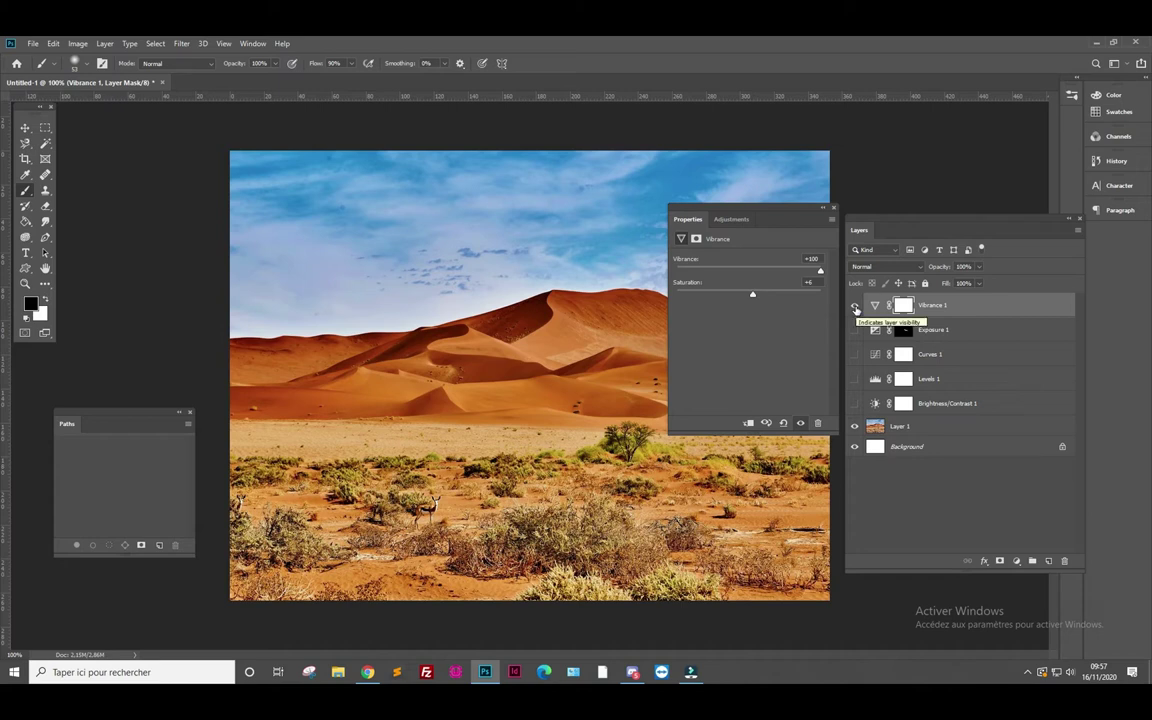
left_click(854, 305)
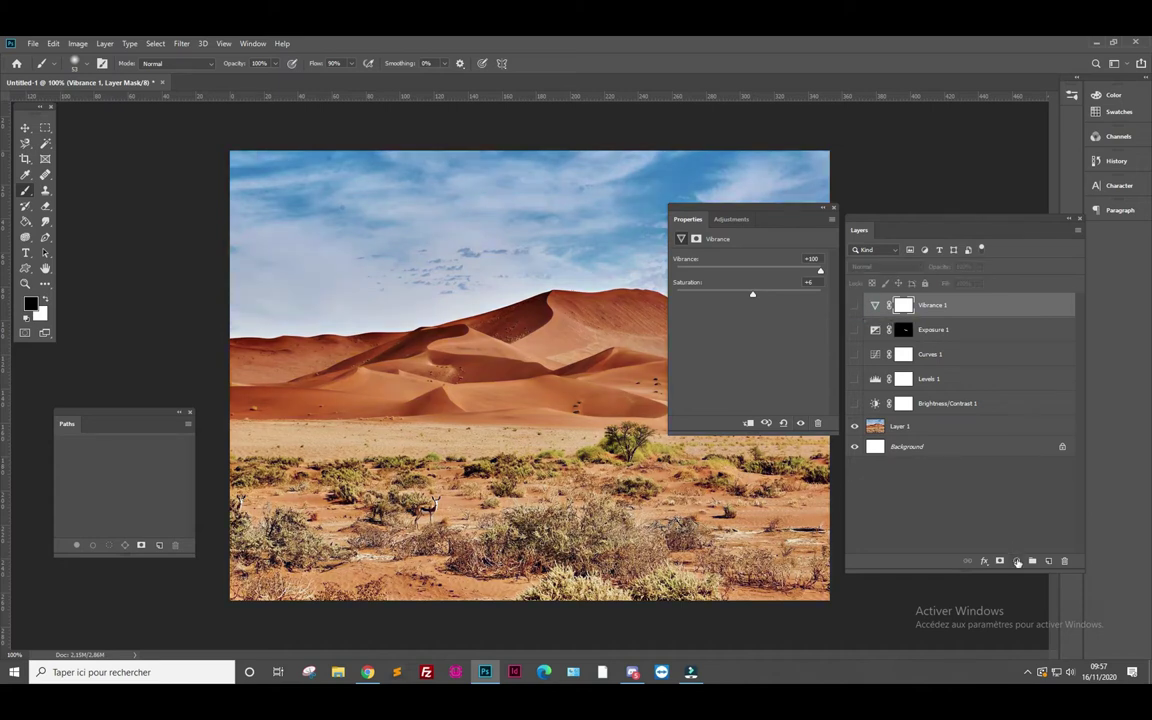
left_click(1017, 562)
Step: Add a Hue/Saturation layer set to Hue +149, Saturation +17 and Lightness −4
left_click(1053, 447)
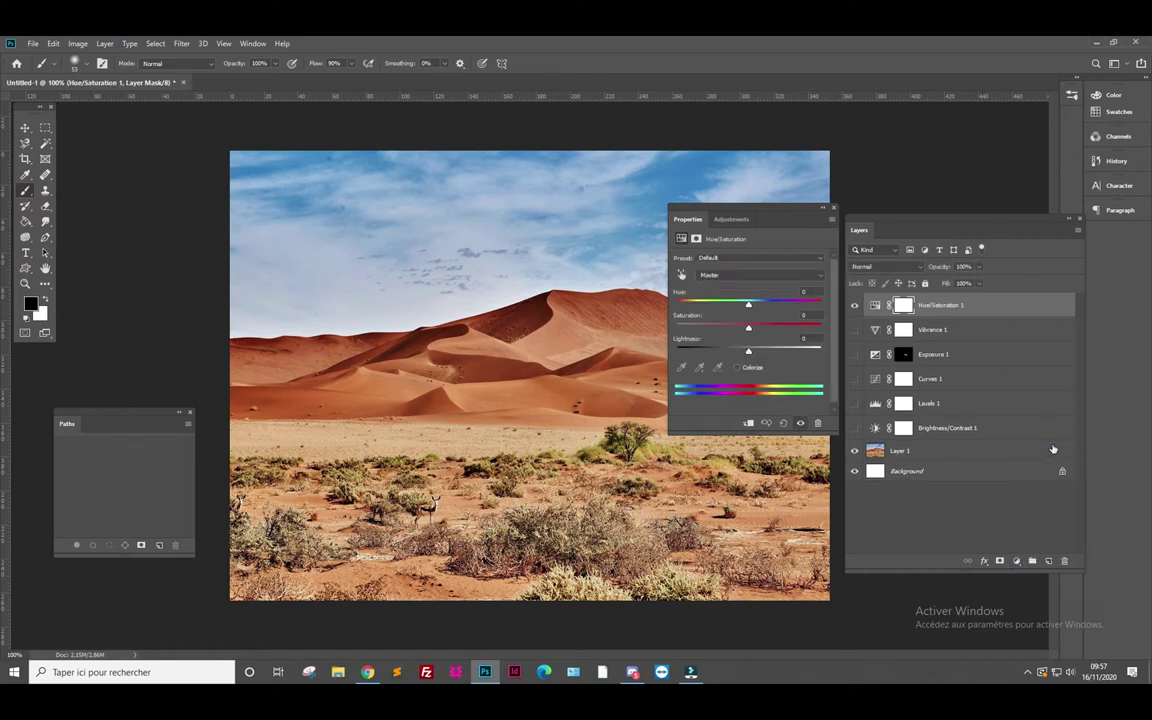
mouse_move(749, 306)
left_mouse_down()
mouse_move(682, 311)
mouse_move(816, 313)
left_mouse_up()
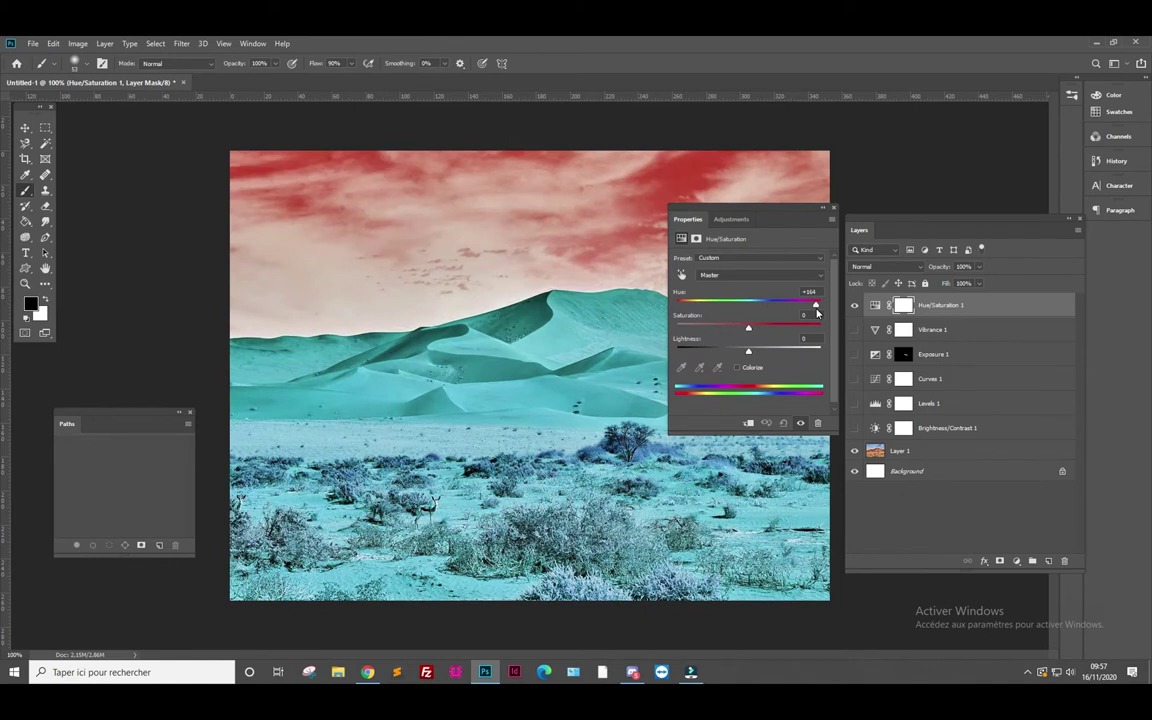
left_click_drag(816, 313, 811, 305)
mouse_move(748, 327)
left_mouse_down()
mouse_move(722, 330)
mouse_move(852, 337)
left_mouse_up()
mouse_move(764, 336)
left_mouse_down()
mouse_move(676, 337)
mouse_move(762, 337)
left_mouse_up()
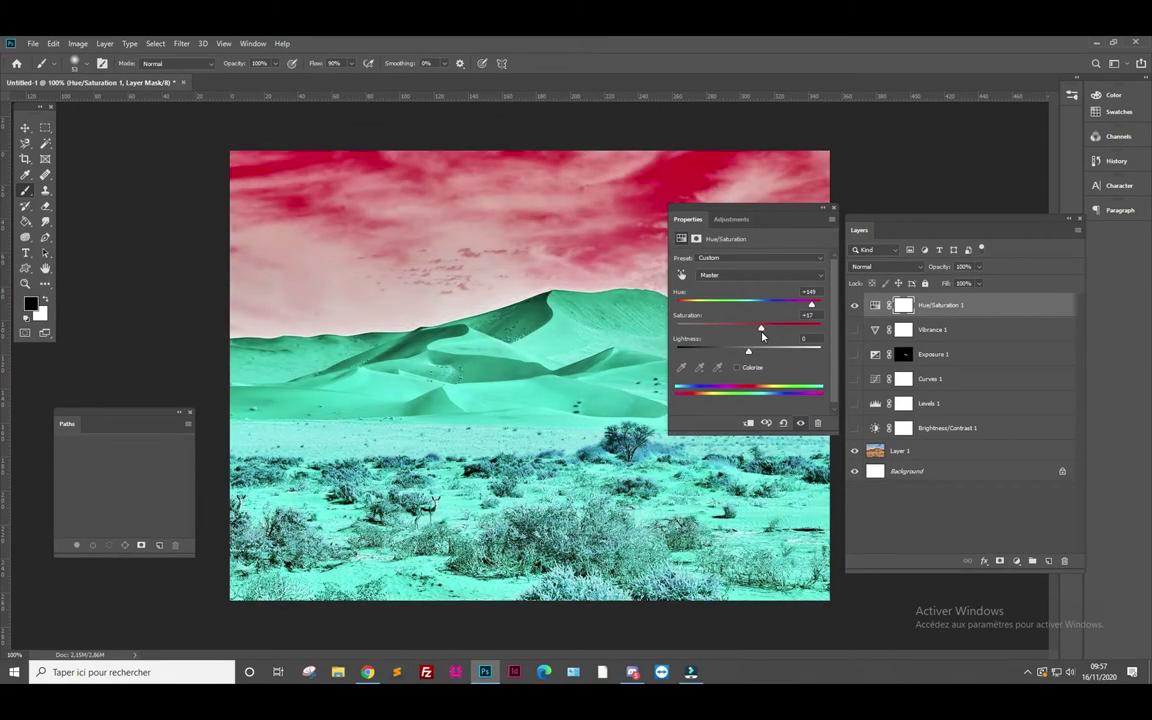
mouse_move(749, 356)
left_mouse_down()
mouse_move(782, 355)
mouse_move(730, 355)
mouse_move(758, 355)
mouse_move(743, 357)
left_mouse_up()
left_click_drag(741, 359, 746, 358)
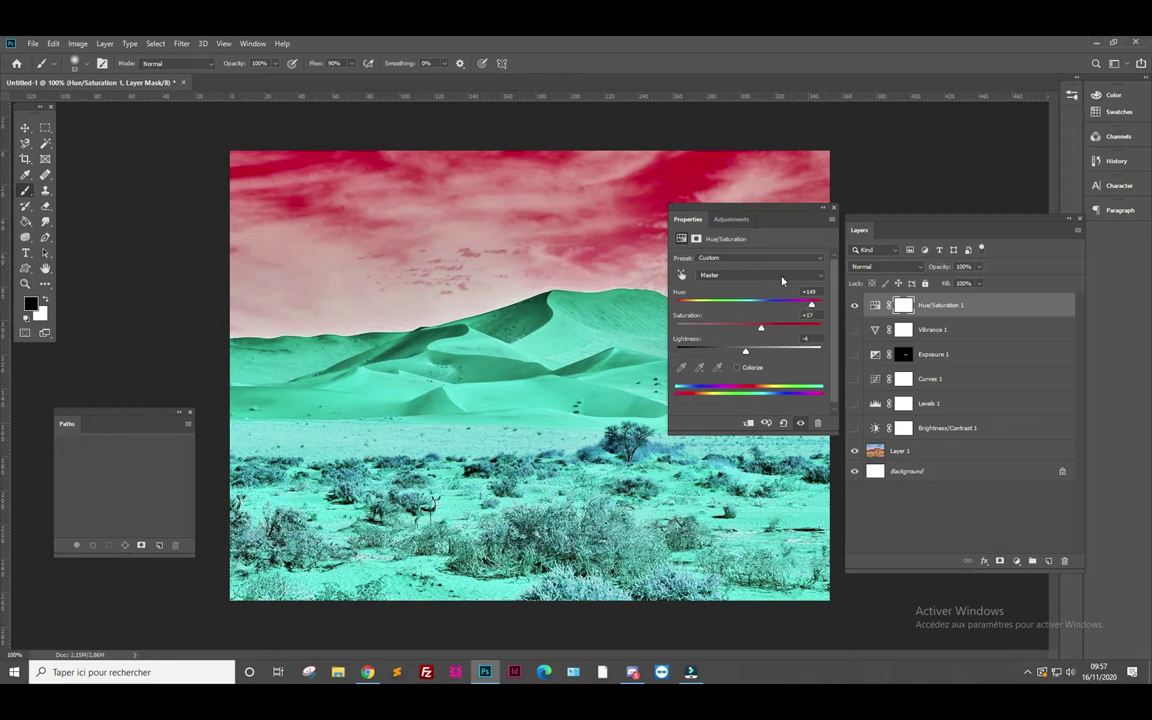
left_click(817, 258)
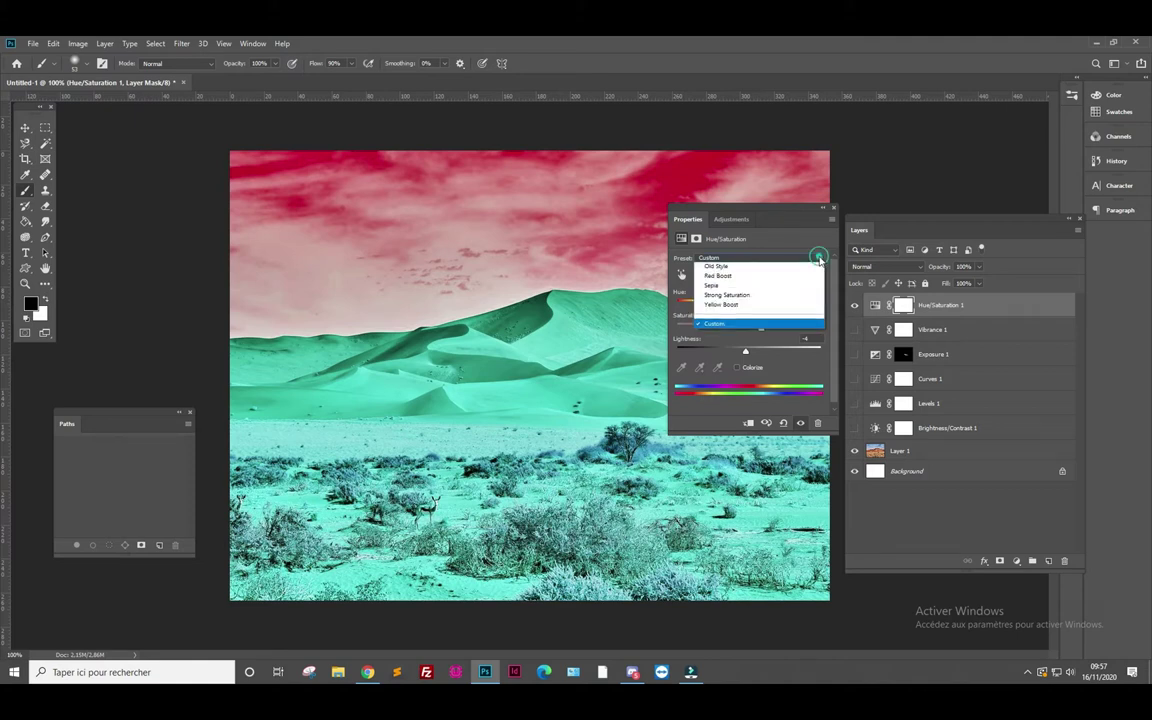
left_click(819, 274)
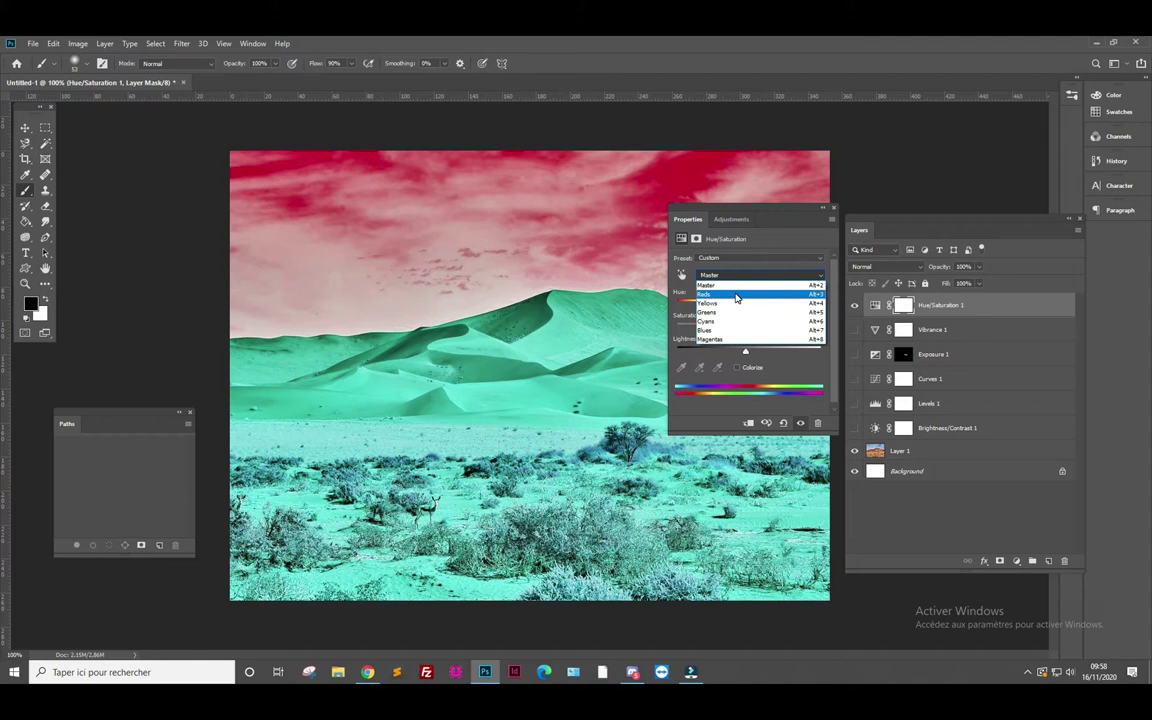
Step: Shift the Reds hue until the dunes turn purple, then shift the Yellows hue
left_click(736, 296)
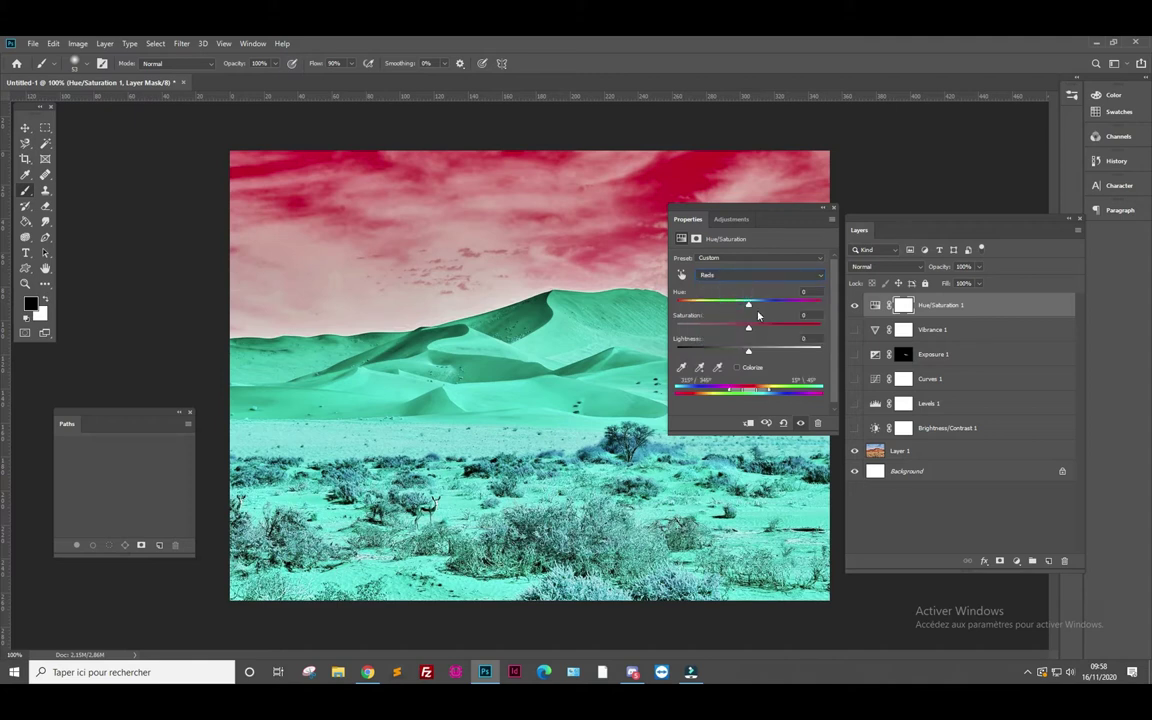
mouse_move(750, 309)
left_mouse_down()
mouse_move(689, 307)
mouse_move(812, 311)
mouse_move(690, 314)
left_mouse_up()
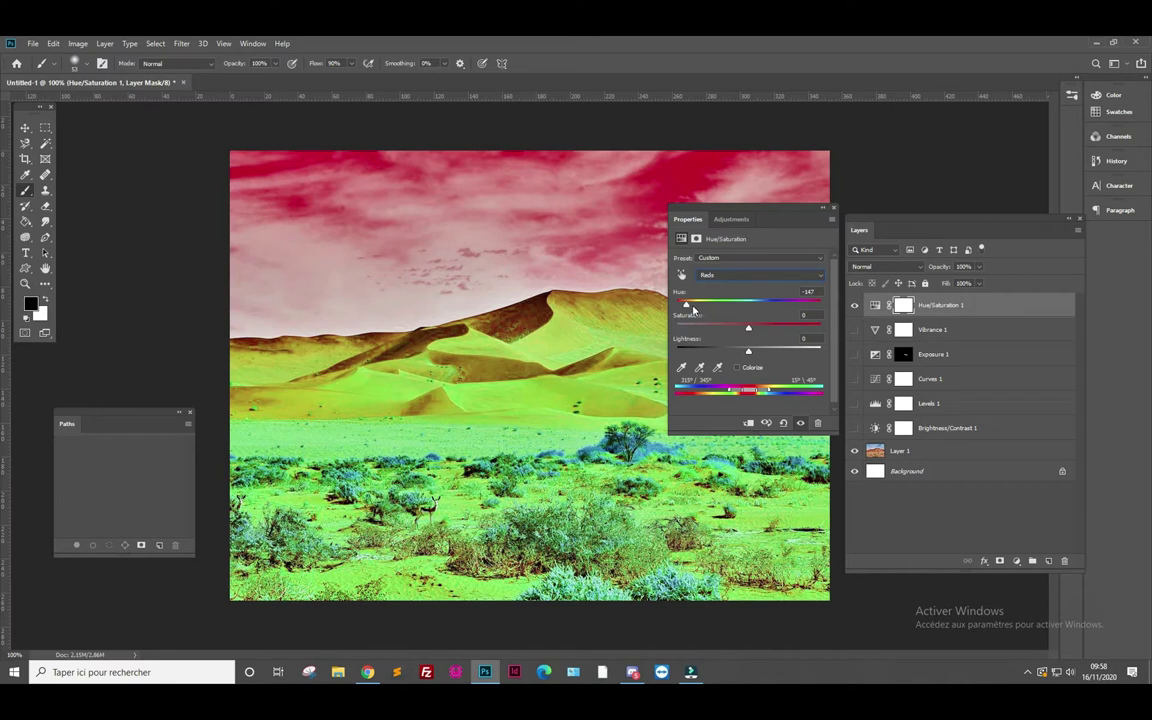
left_click_drag(686, 305, 816, 307)
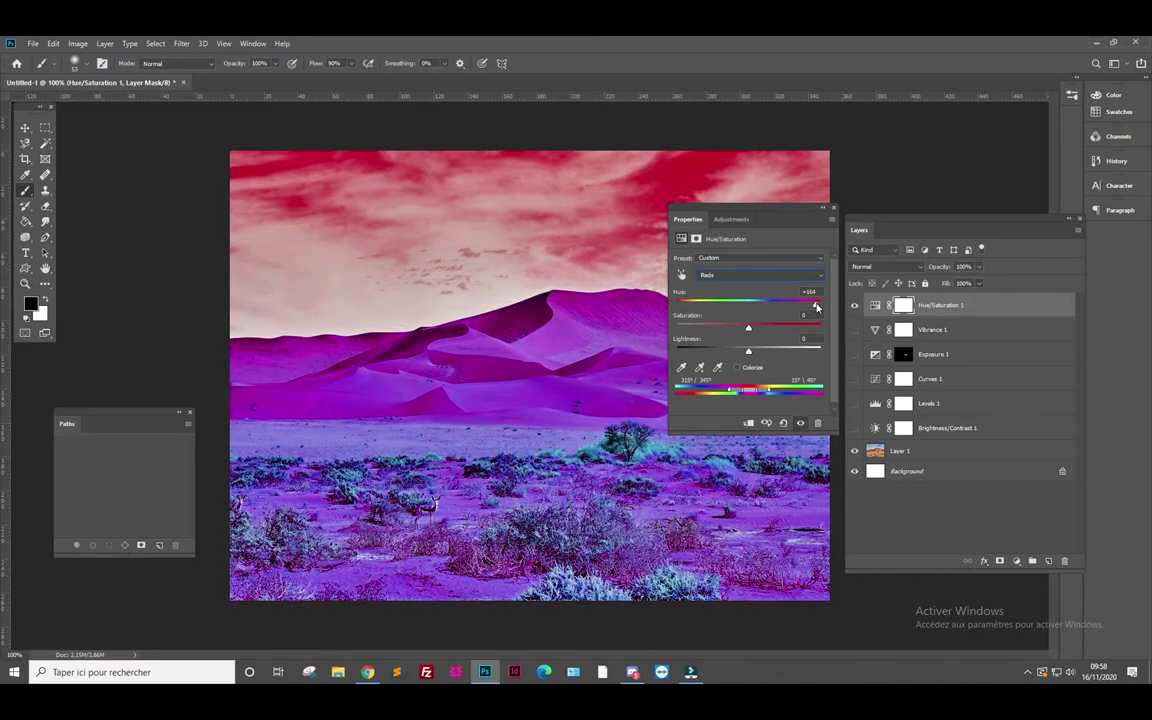
left_click(803, 278)
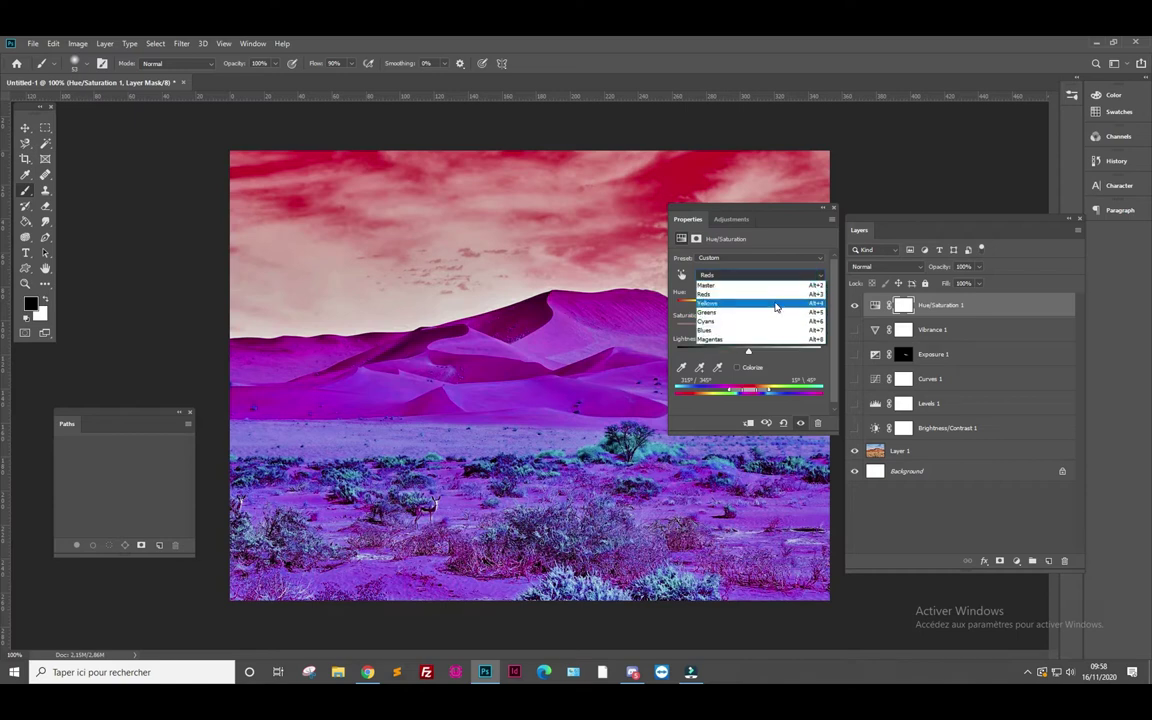
left_click(750, 300)
mouse_move(748, 308)
left_mouse_down()
mouse_move(708, 308)
mouse_move(795, 306)
left_mouse_up()
Step: Set the Cyans range hue to +180 so the sky turns lime green
left_click(751, 277)
left_click(740, 290)
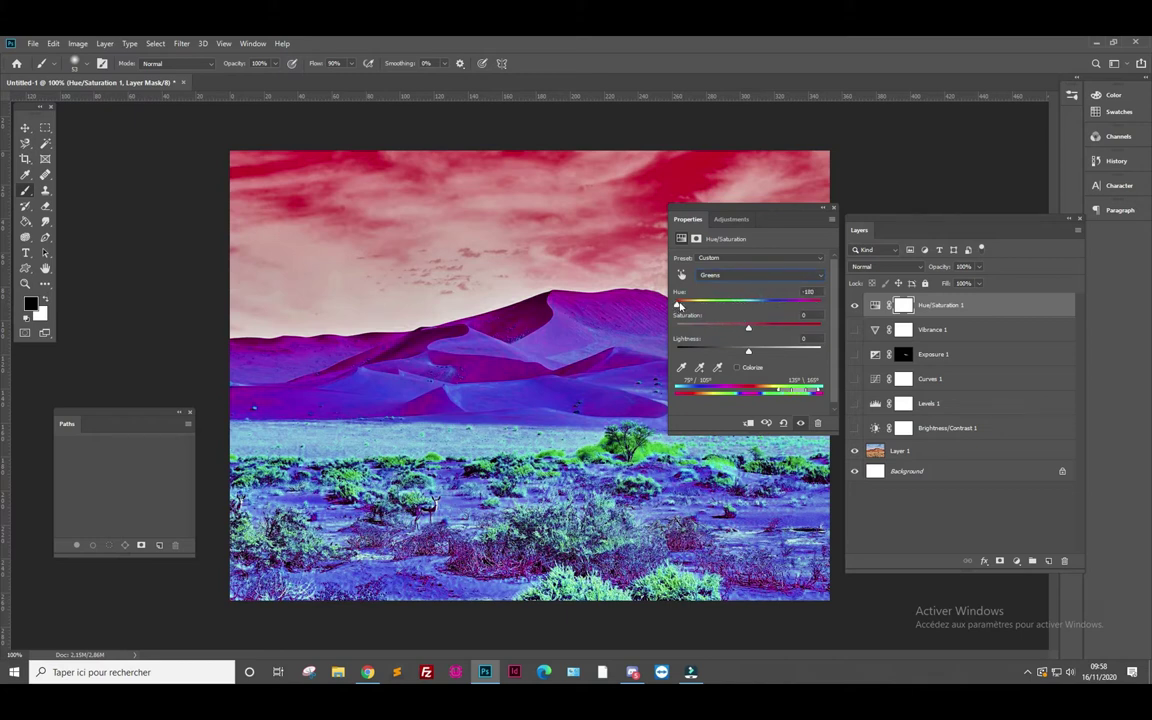
left_click(733, 277)
left_click(745, 321)
left_click_drag(748, 307, 827, 308)
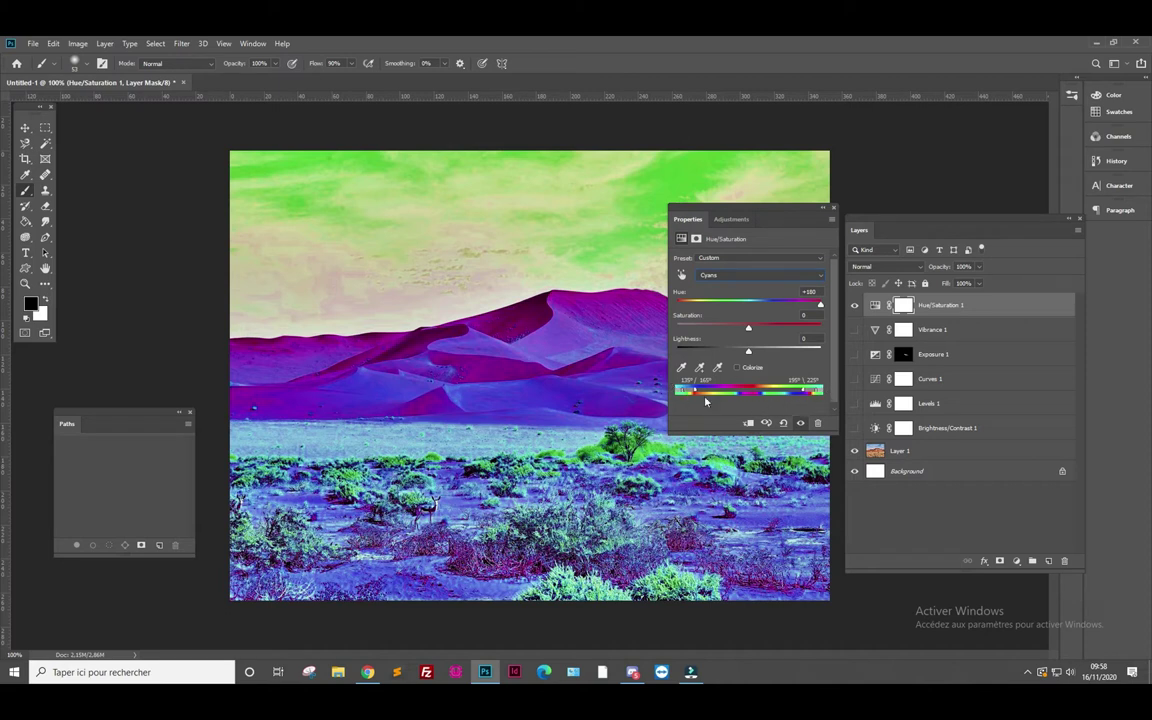
left_click(735, 275)
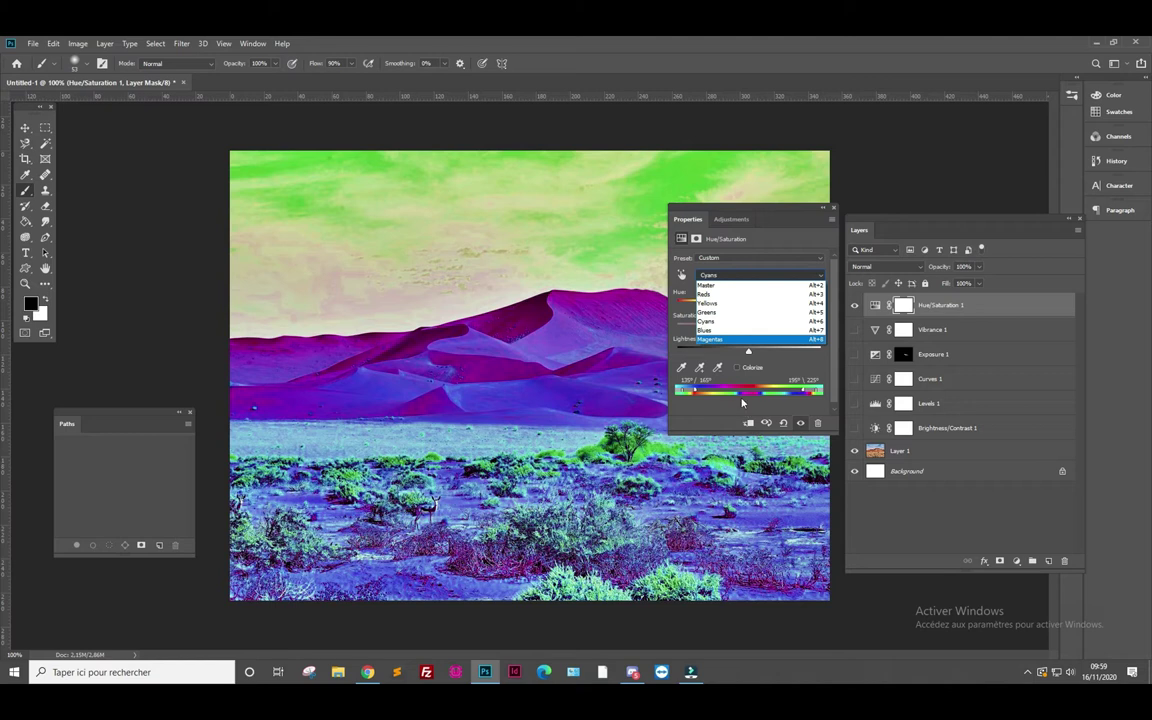
left_click(738, 399)
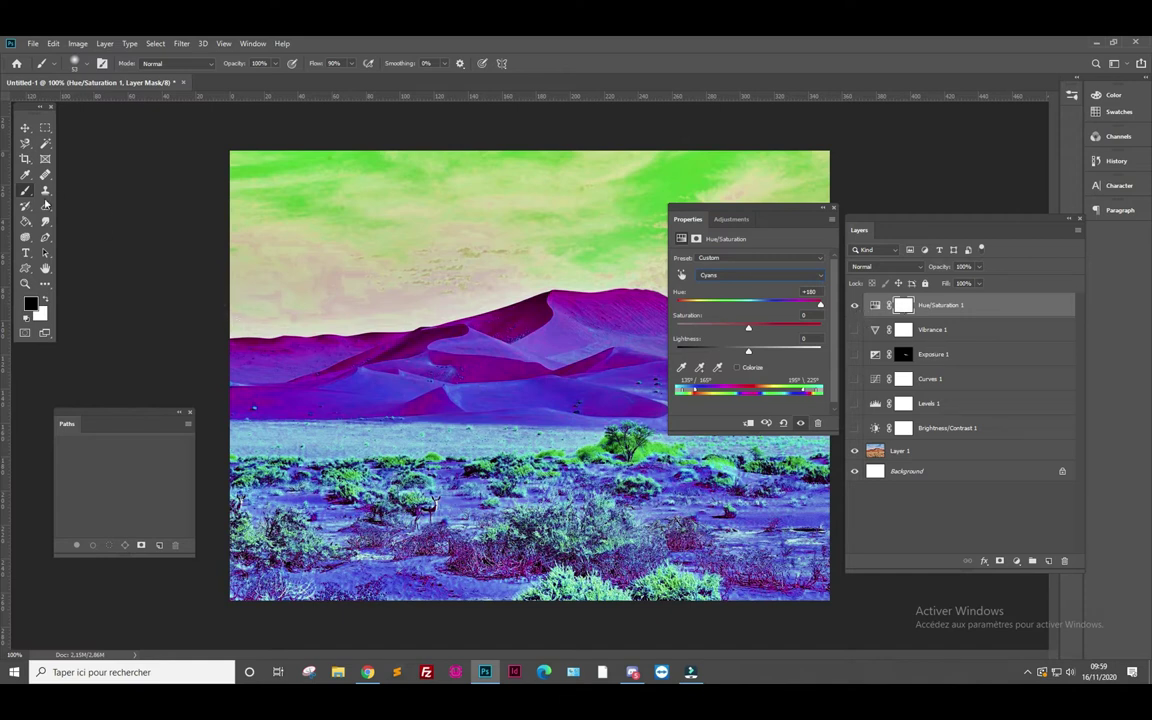
Step: With a 546 px black brush, mask the recolour off the sky across the top
left_click(87, 65)
left_click_drag(104, 98, 118, 98)
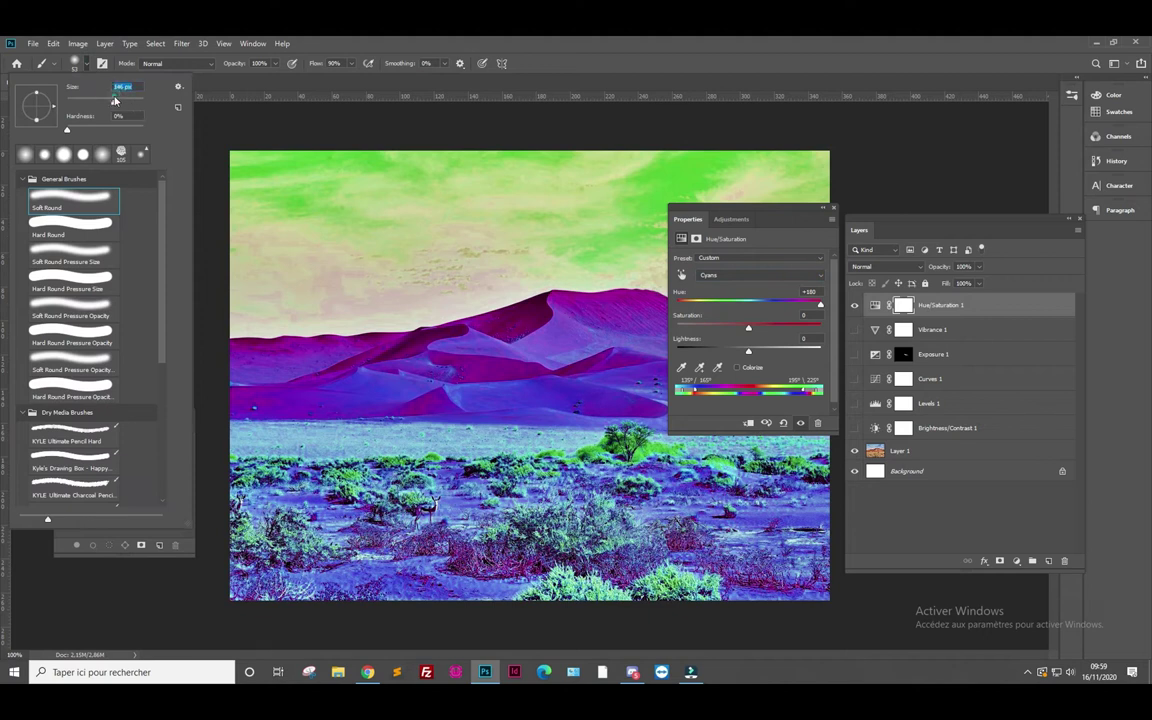
left_click(320, 152)
mouse_move(320, 152)
left_mouse_down()
mouse_move(185, 257)
mouse_move(267, 303)
mouse_move(463, 303)
mouse_move(600, 265)
left_mouse_up()
mouse_move(600, 210)
left_mouse_down()
mouse_move(170, 257)
mouse_move(334, 193)
mouse_move(746, 180)
left_mouse_up()
Step: Restore natural foreground, bushes and dune-foot sand, then hide the Hue/Saturation layer
mouse_move(240, 470)
left_mouse_down()
mouse_move(501, 591)
mouse_move(740, 530)
left_mouse_up()
mouse_move(240, 438)
left_mouse_down()
mouse_move(700, 410)
mouse_move(563, 404)
mouse_move(219, 424)
left_mouse_up()
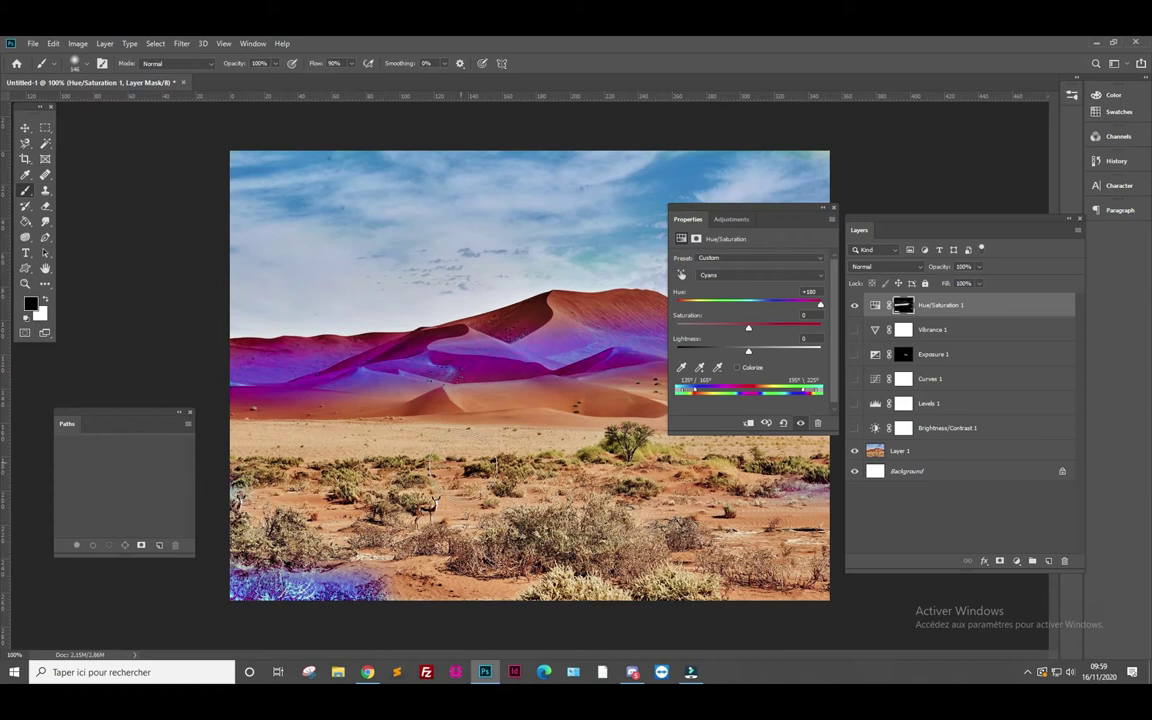
left_click_drag(380, 575, 250, 586)
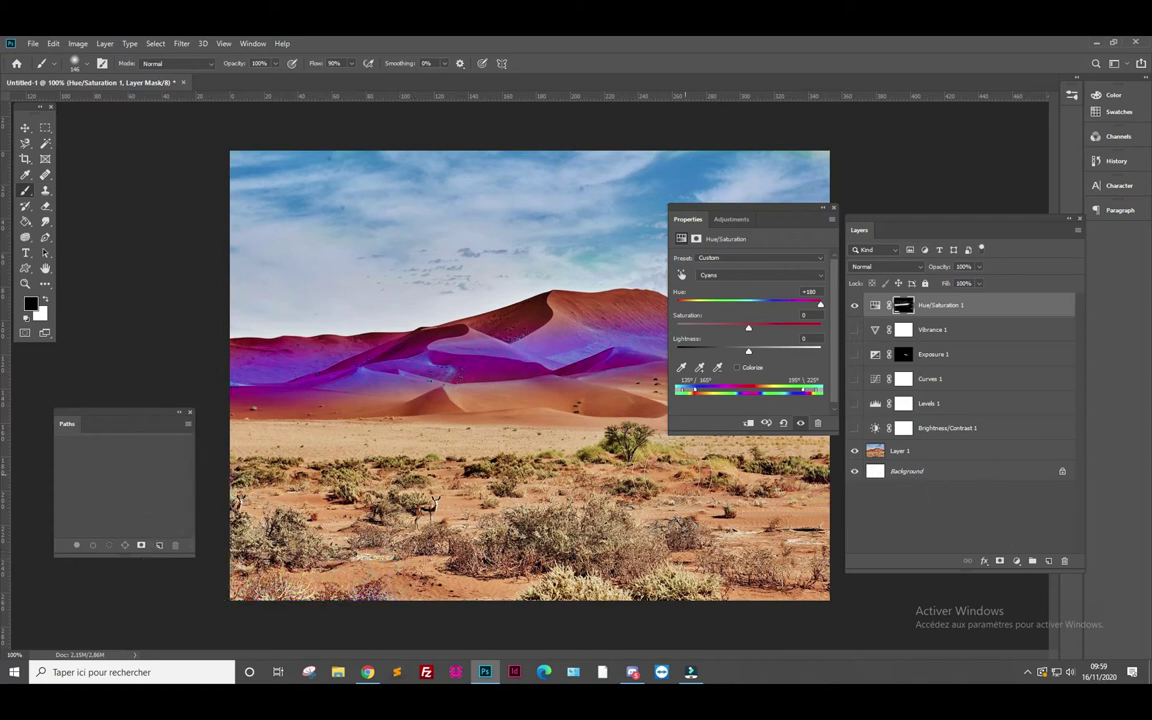
left_click_drag(758, 213, 623, 208)
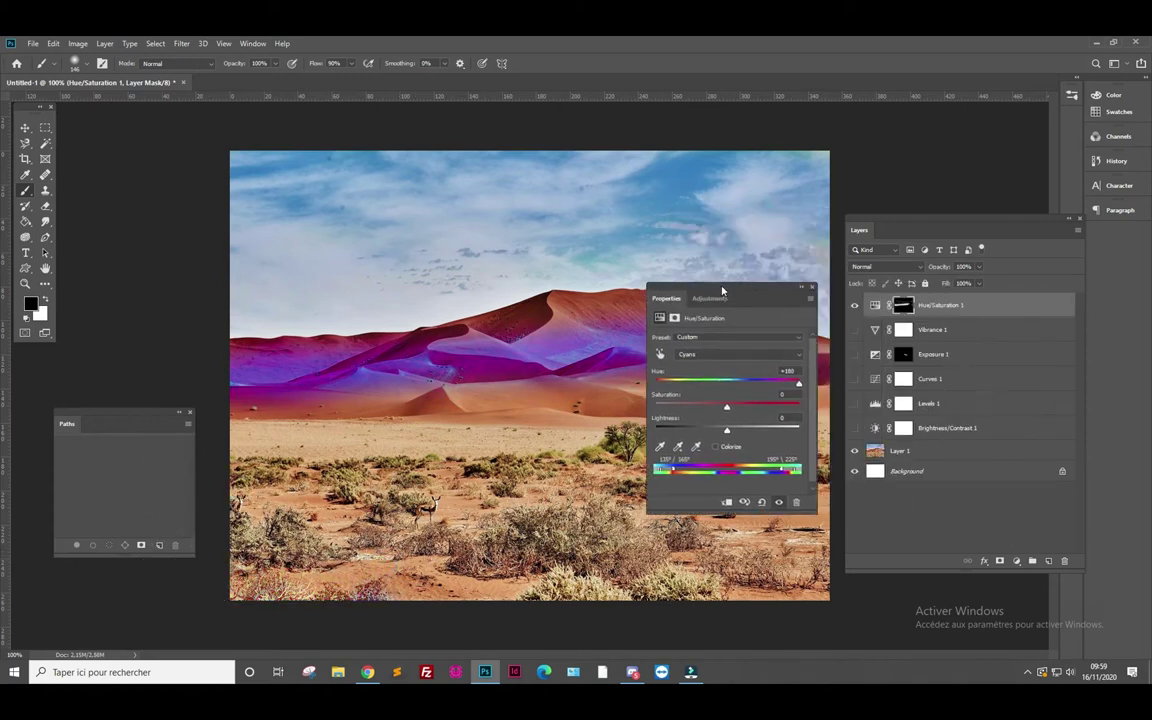
left_click(854, 304)
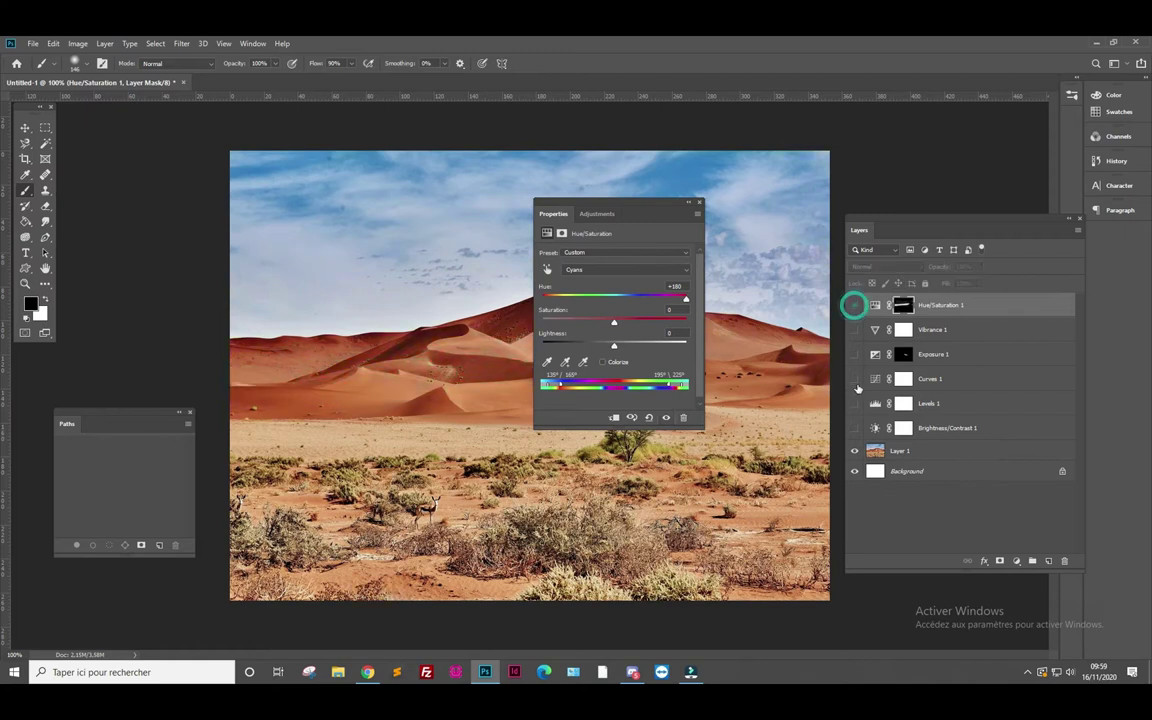
Step: Add a Color Balance layer with midtones Cyan/Red +19 and Yellow/Blue −40
left_click(1016, 560)
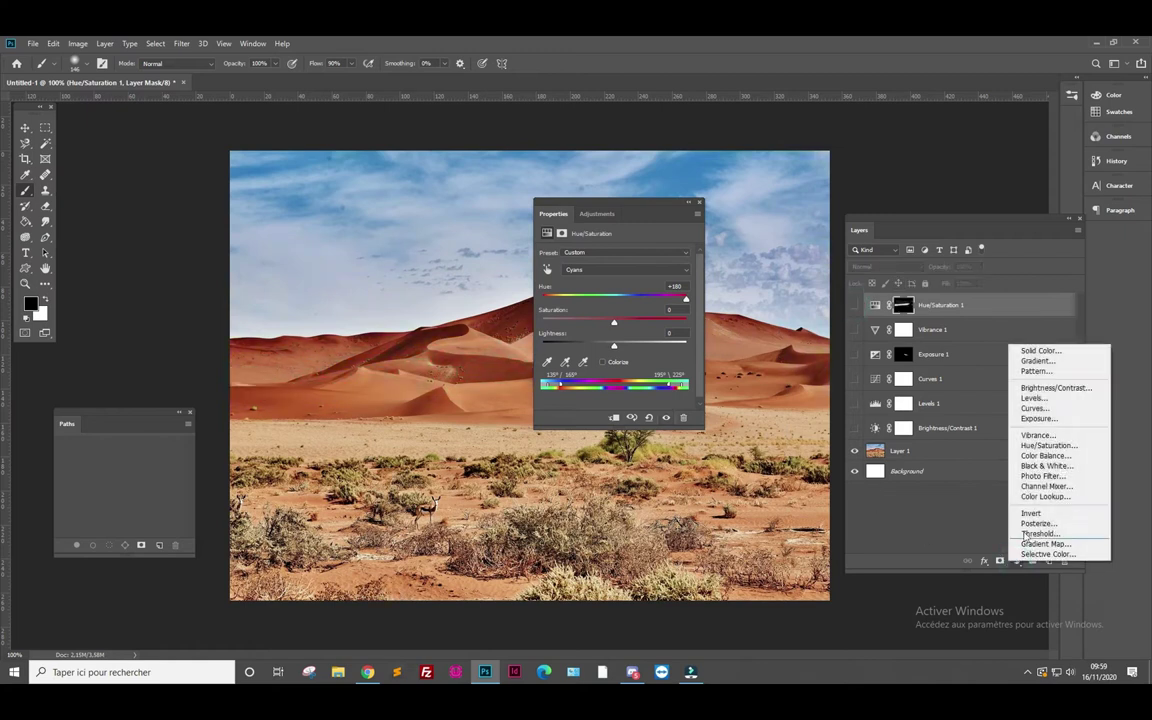
left_click(1044, 456)
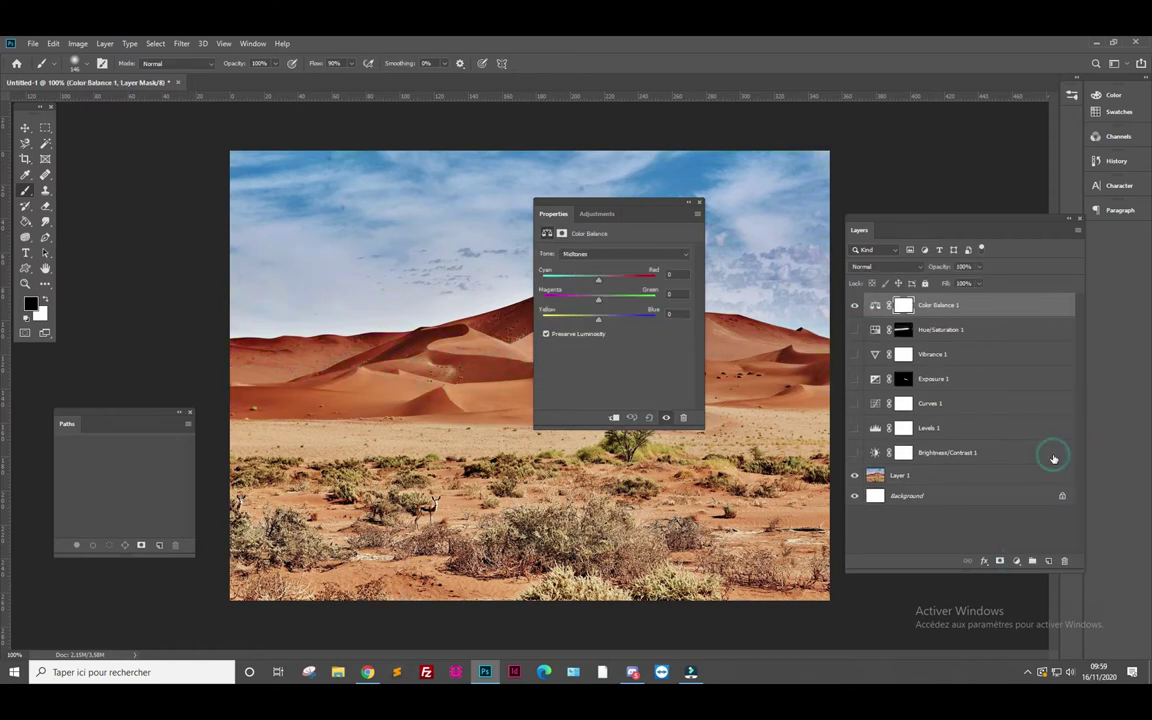
left_click_drag(625, 206, 744, 352)
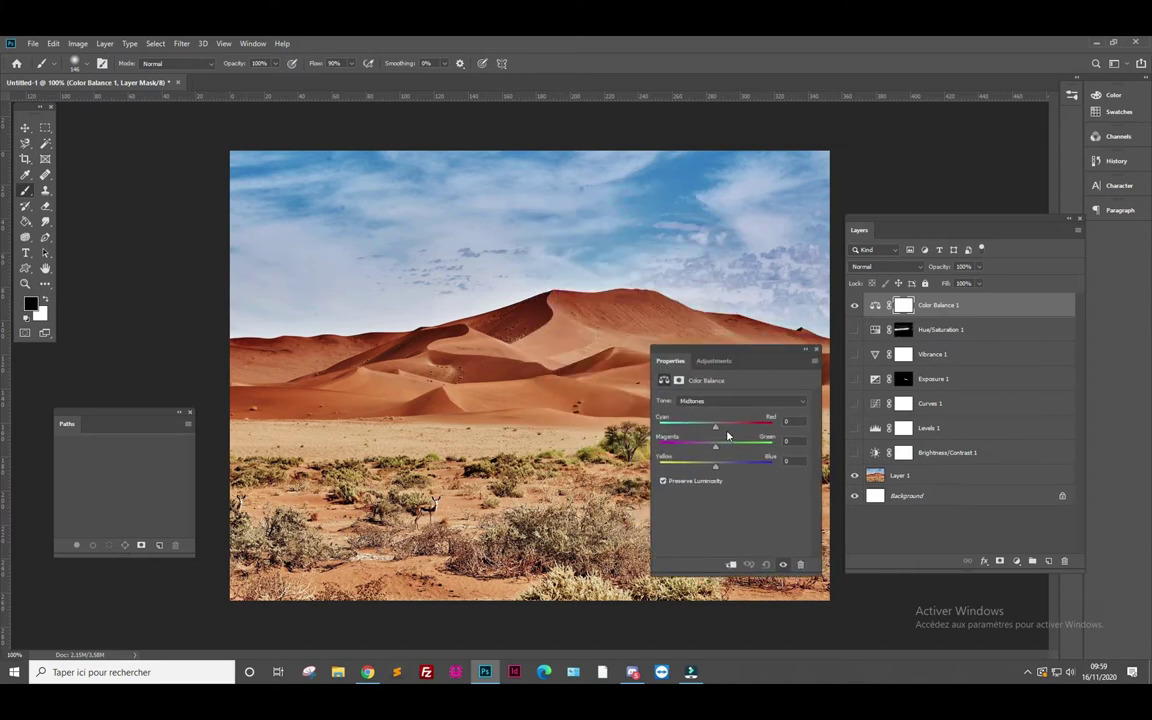
mouse_move(715, 426)
left_mouse_down()
mouse_move(756, 429)
mouse_move(693, 467)
left_mouse_up()
mouse_move(744, 428)
left_mouse_down()
mouse_move(710, 430)
mouse_move(750, 433)
mouse_move(716, 446)
left_mouse_up()
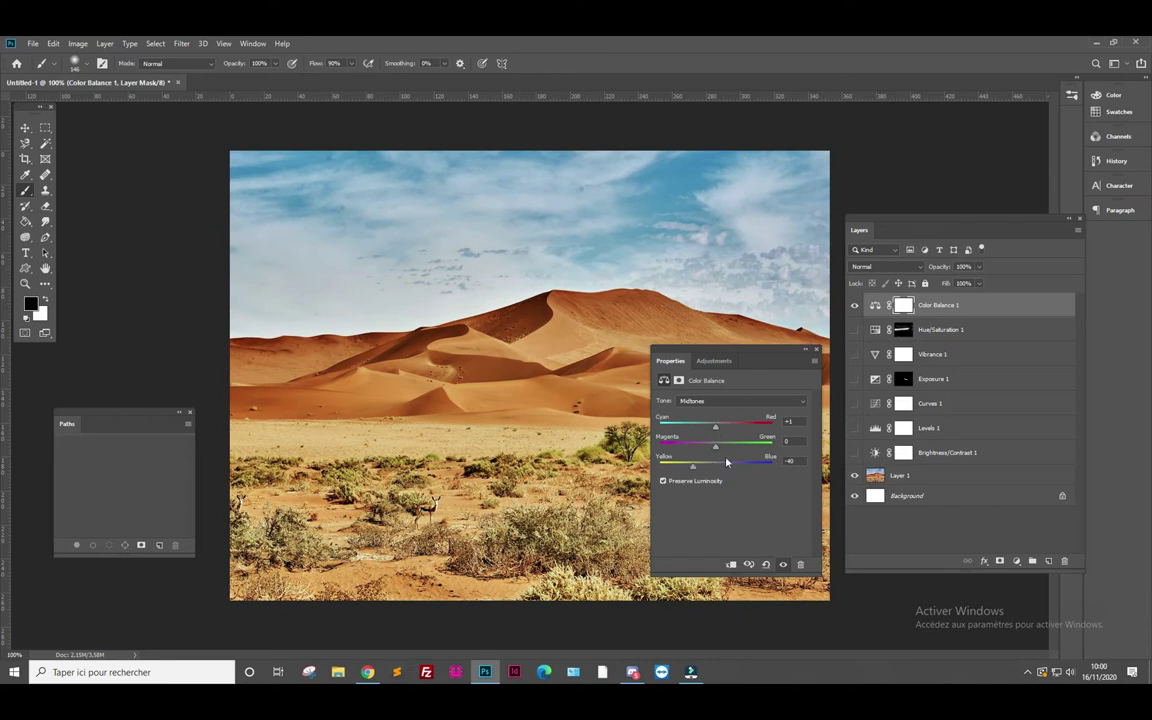
left_click_drag(716, 430, 726, 430)
Step: Add a Black & White adjustment layer and move its settings to the left
left_click(1016, 562)
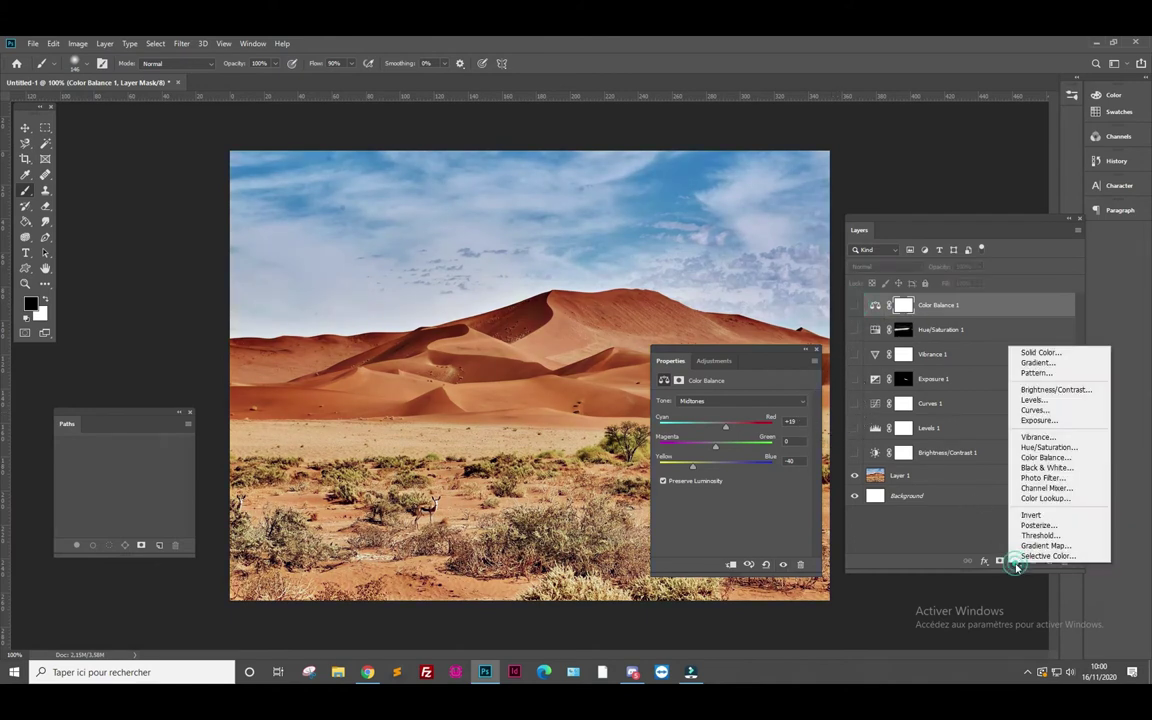
left_click(1065, 468)
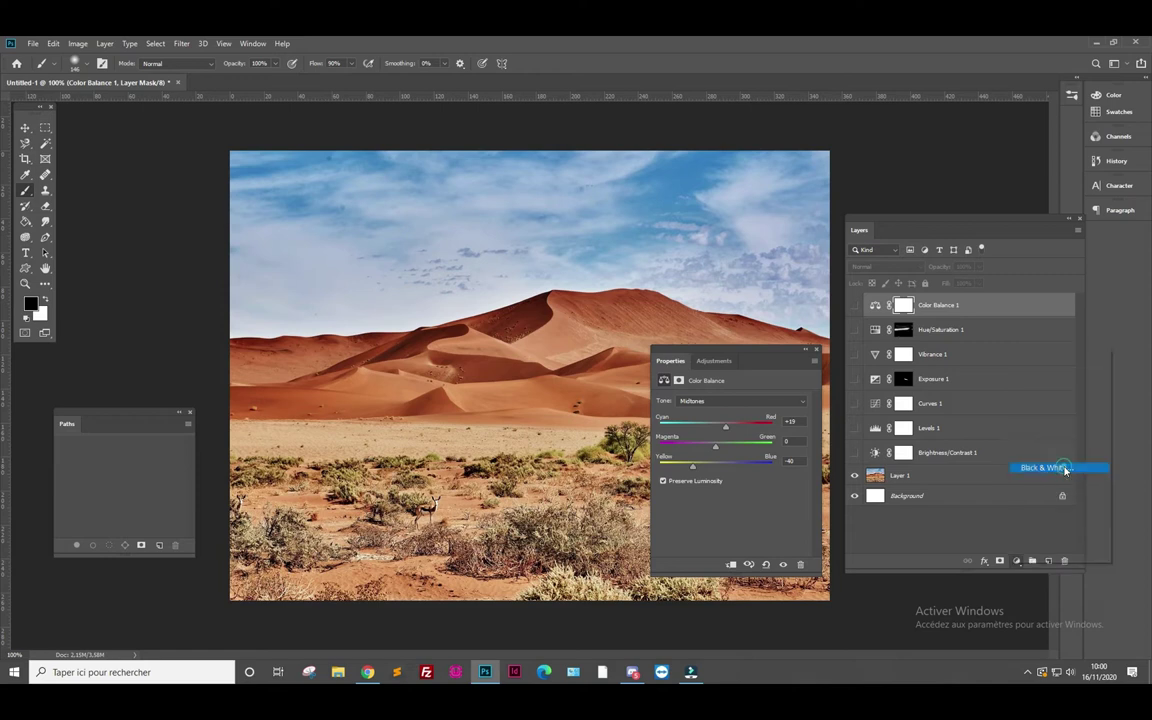
mouse_move(772, 355)
left_mouse_down()
mouse_move(524, 354)
mouse_move(446, 334)
mouse_move(639, 344)
left_mouse_up()
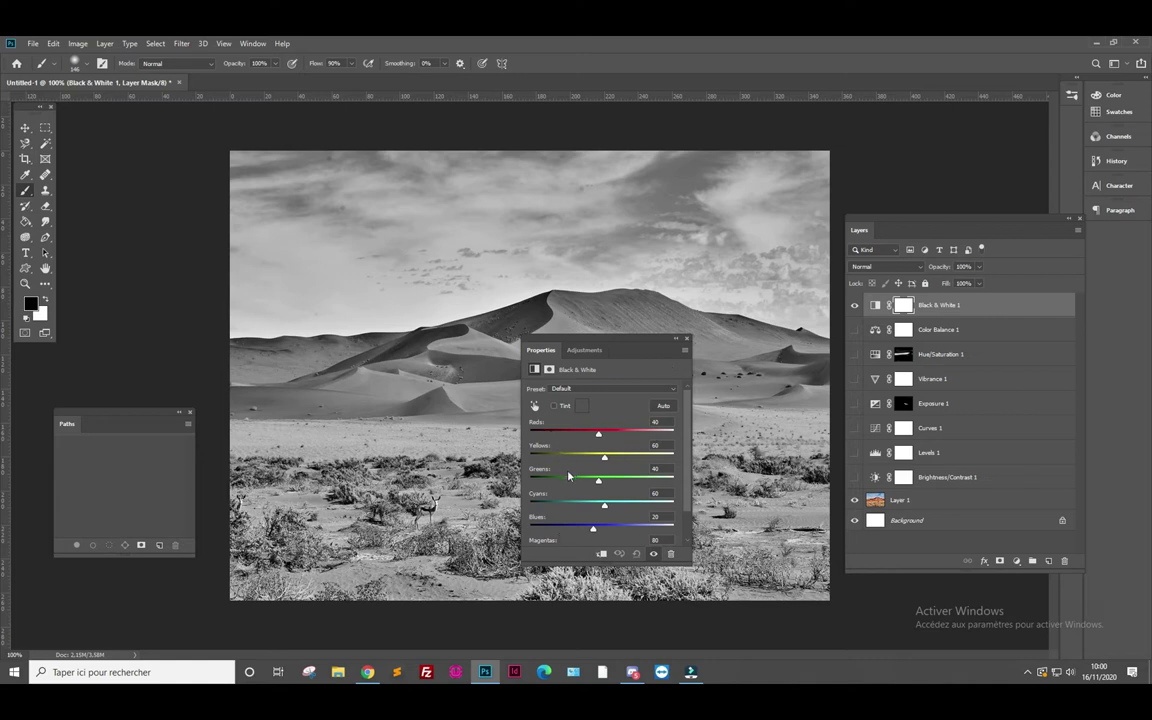
scroll(578, 520, "down", 1)
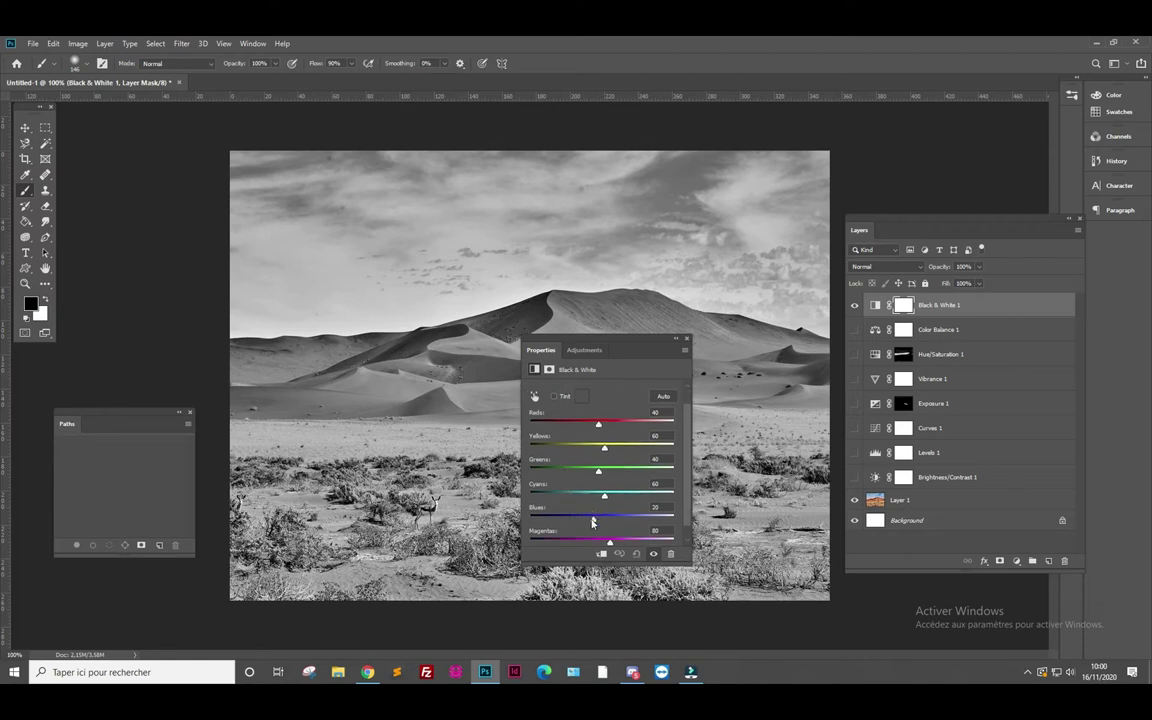
scroll(589, 510, "up", 1)
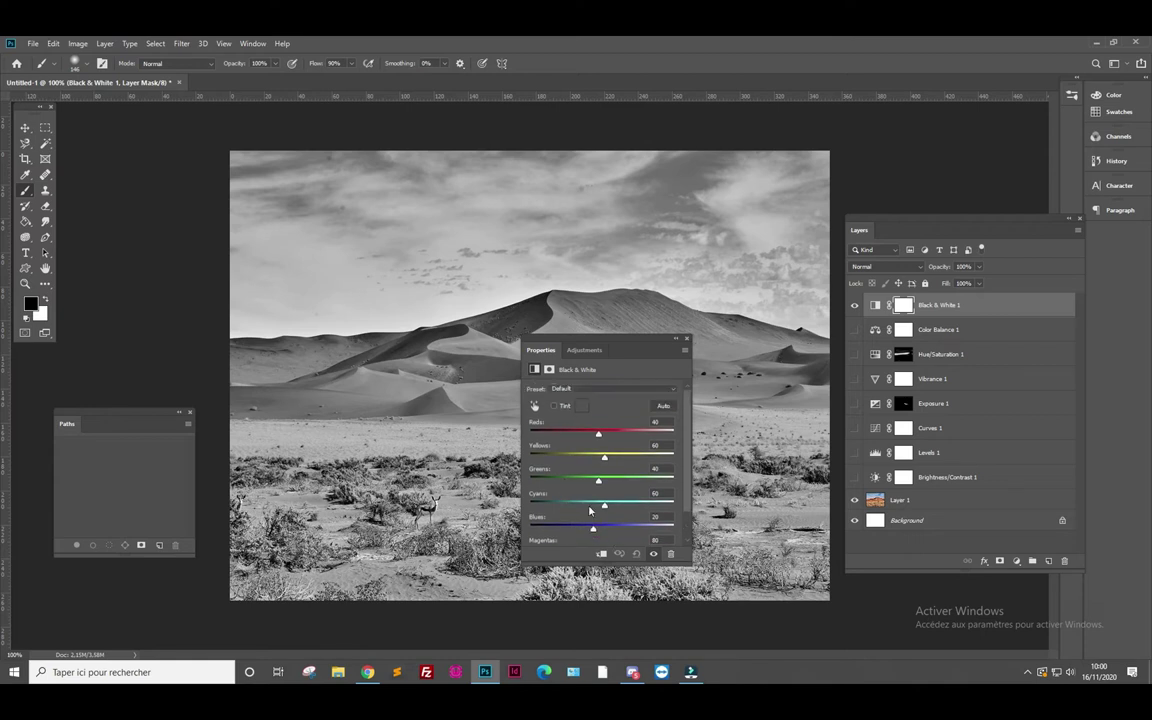
left_click(673, 390)
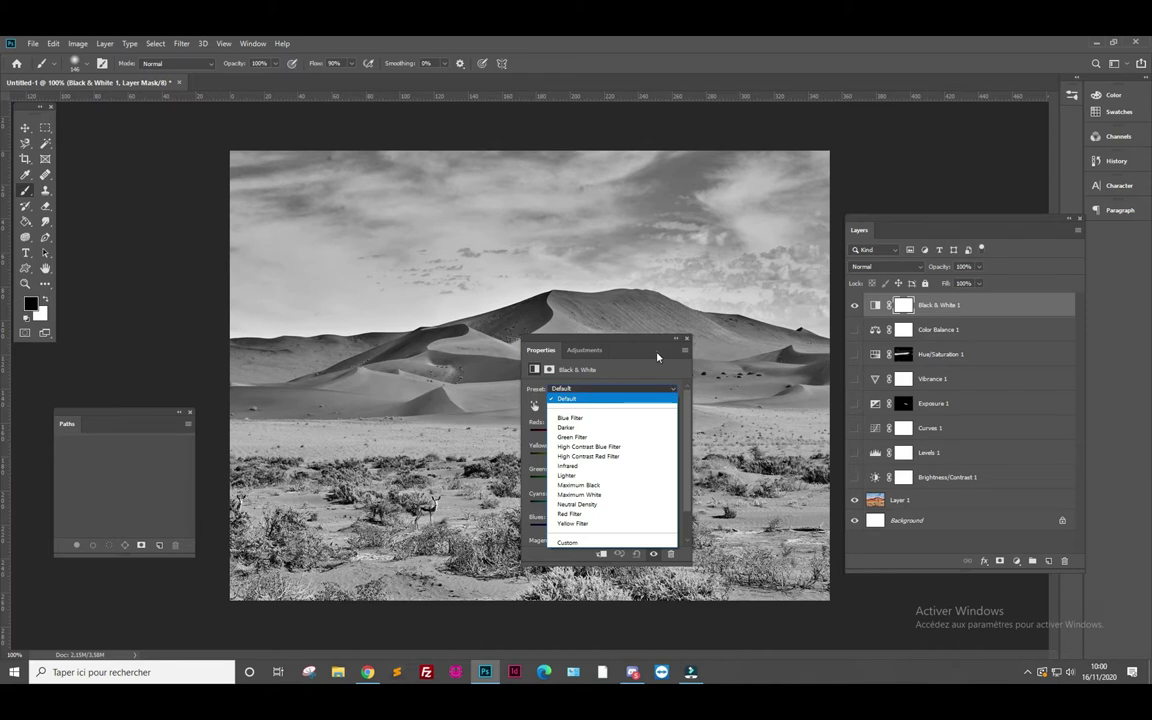
Step: Preview the Blue Filter, Green Filter, High Contrast Blue and Infrared presets, then Darker
left_click(590, 316)
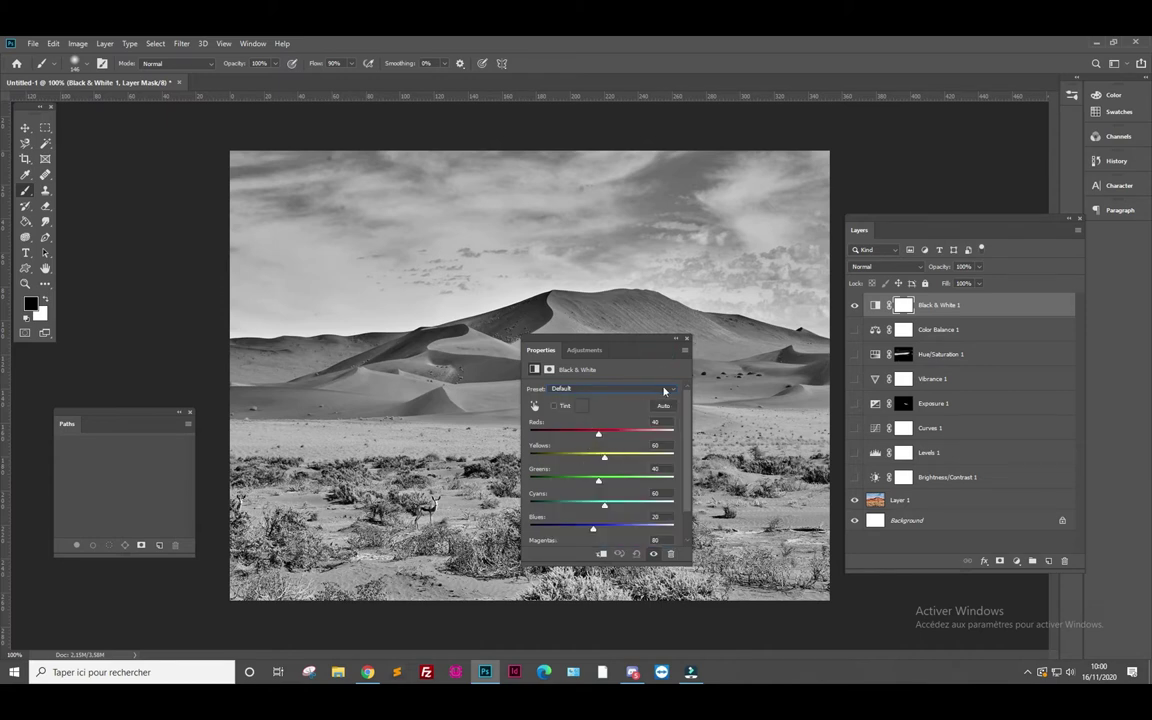
left_click(665, 390)
left_click(598, 414)
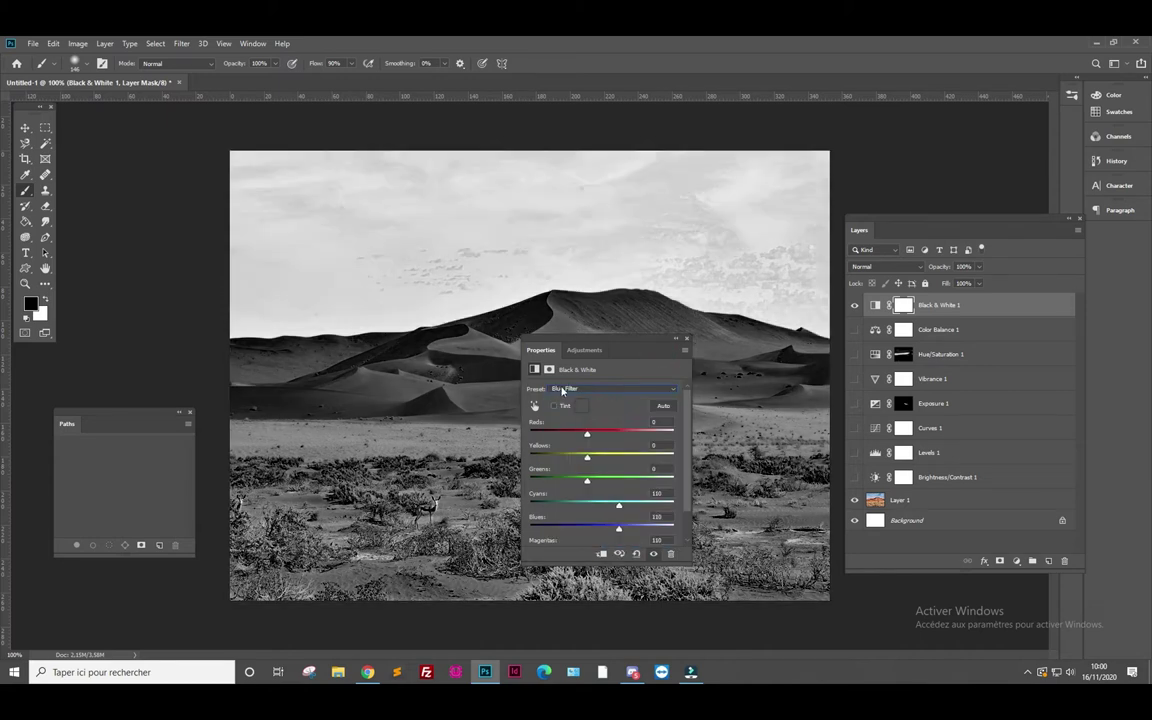
key("Down")
key("Down")
key("Down")
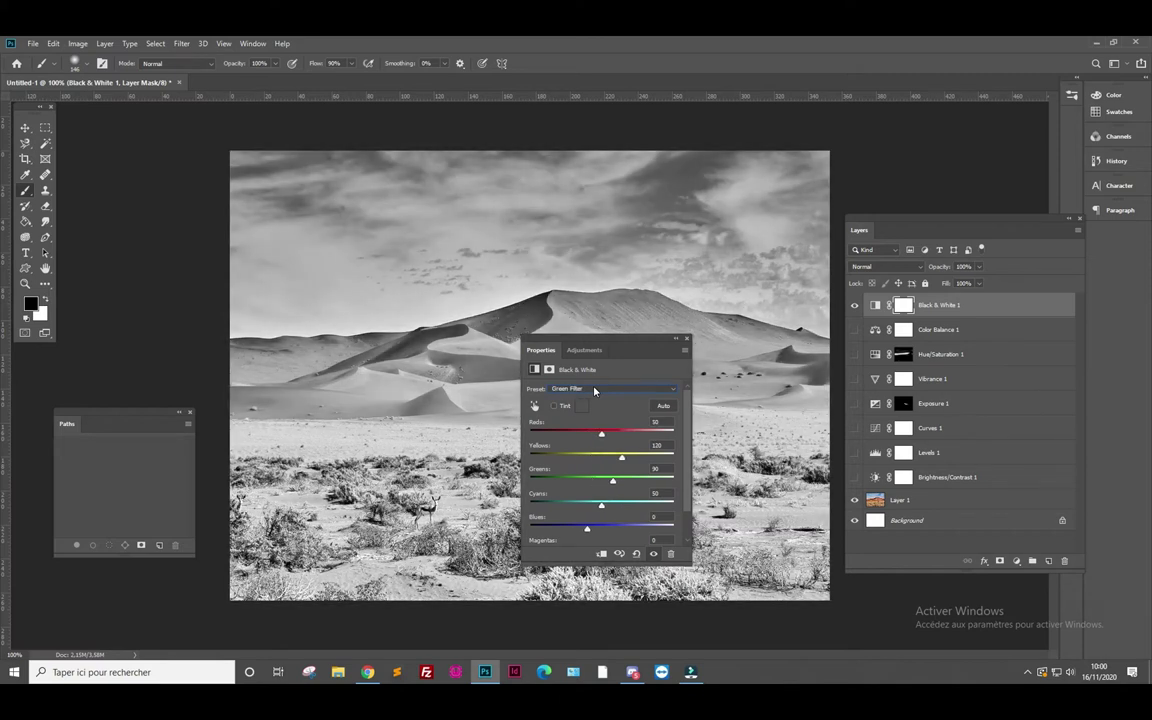
key("Down")
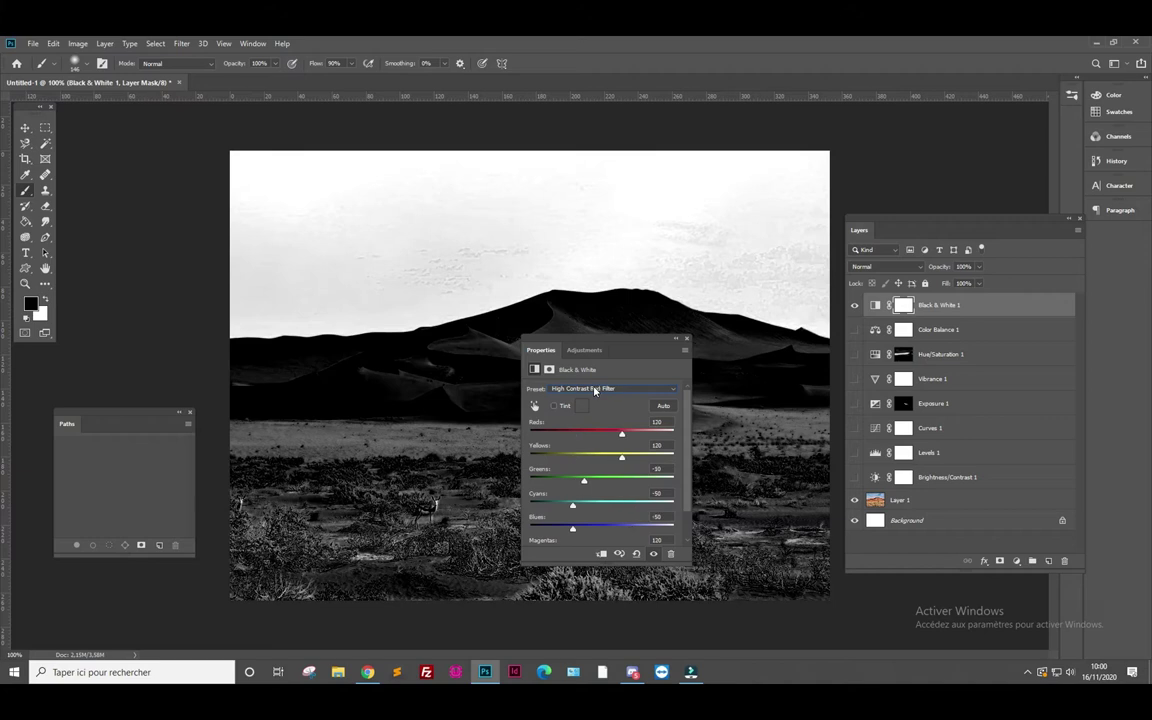
key("Down")
left_click(594, 389)
scroll(594, 400, "up", 3)
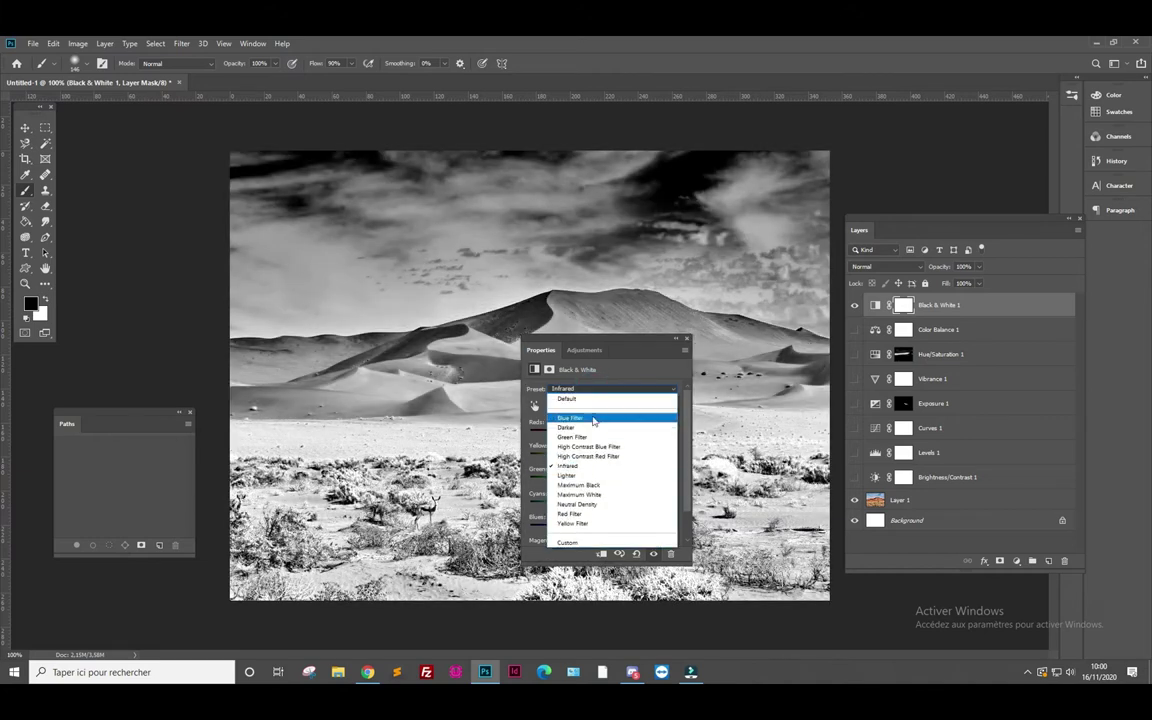
left_click(612, 420)
Step: Step through the remaining presets from High Contrast Red Filter to Maximum Black
key("Down")
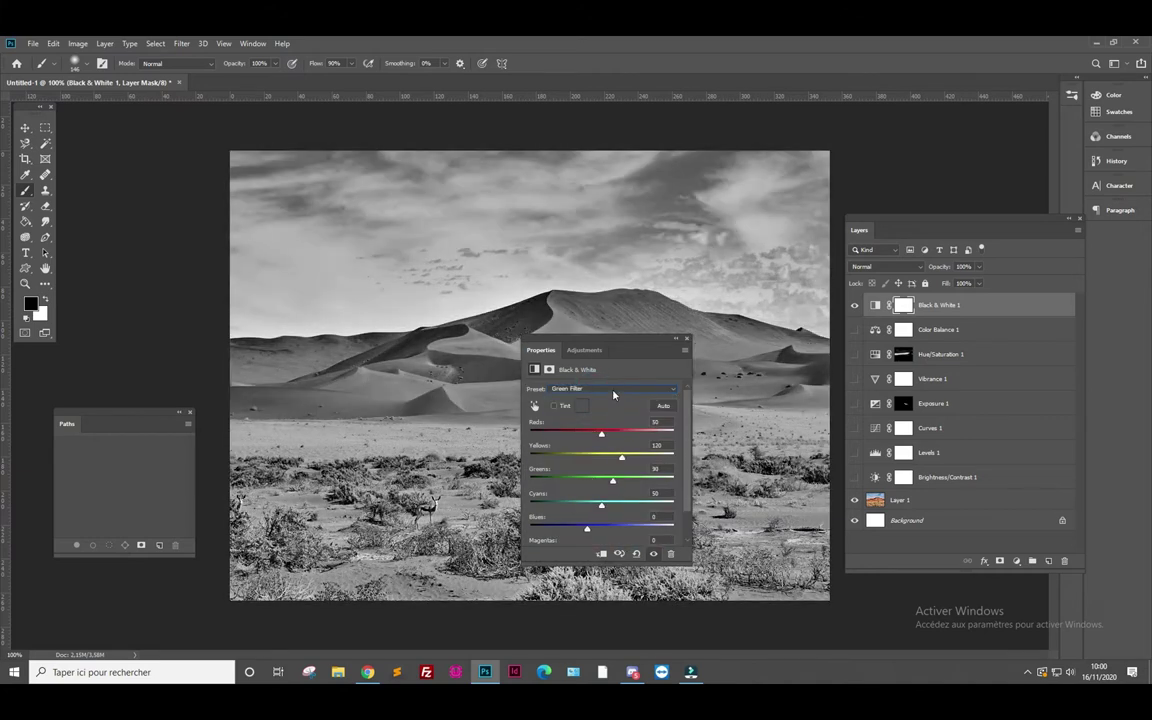
key("Down")
key("Down")
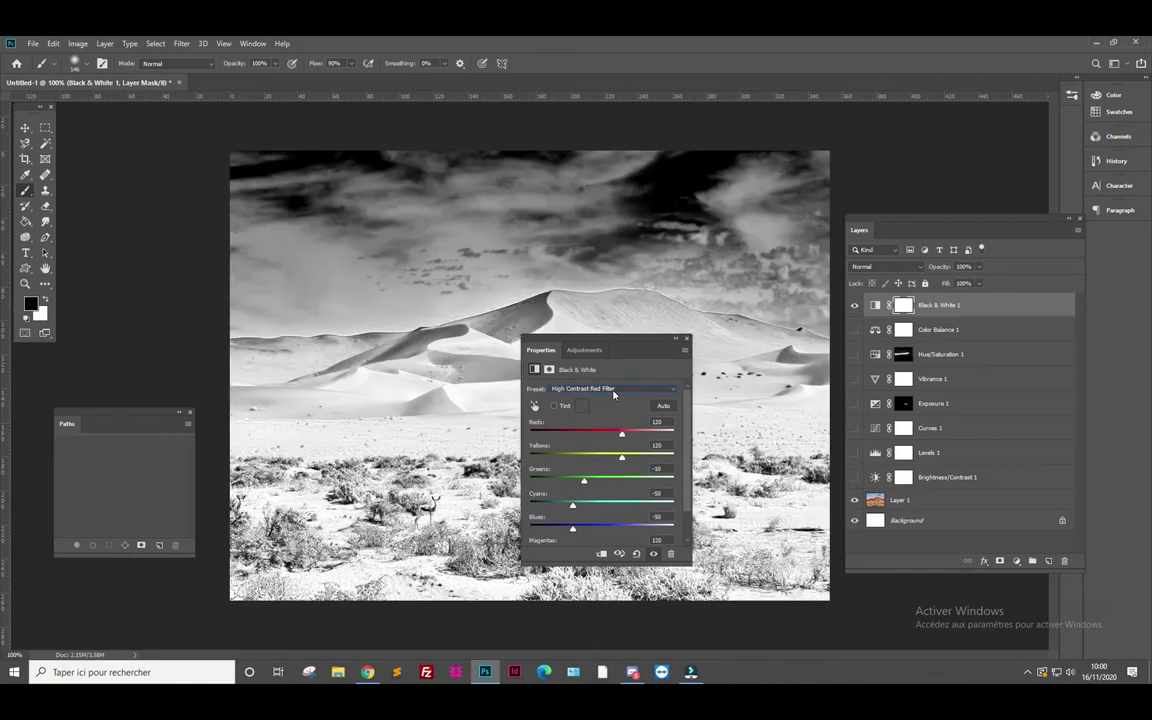
key("Down")
key("Down")
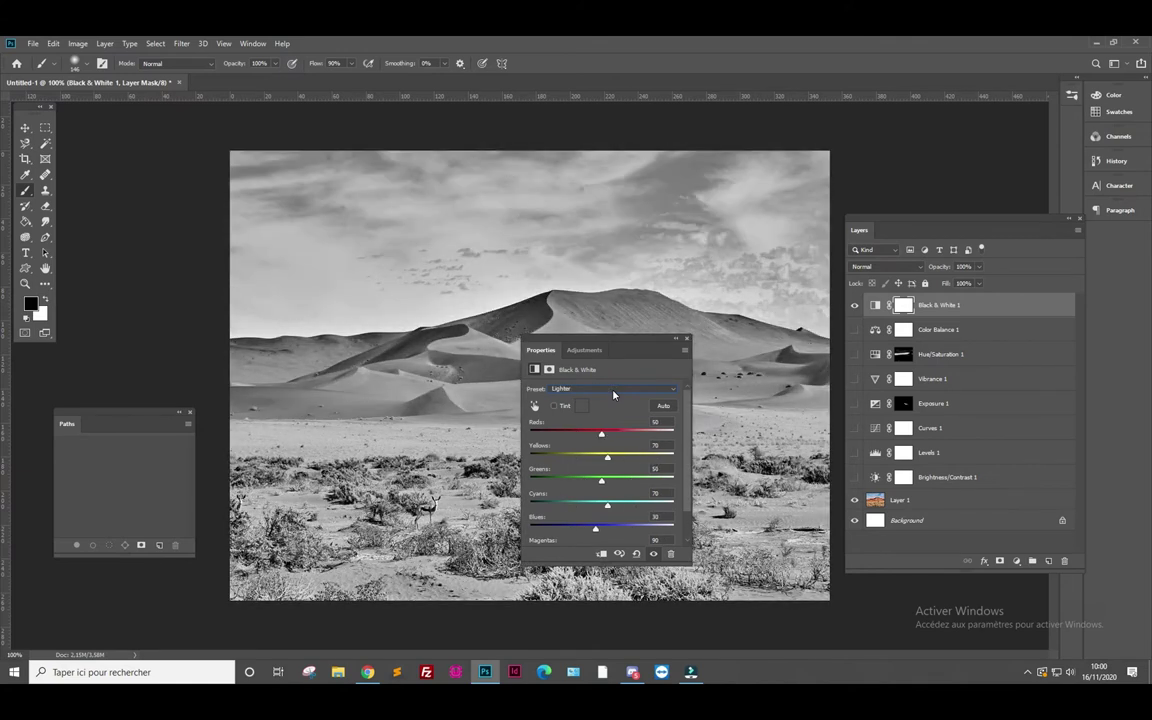
key("Down")
key("Down")
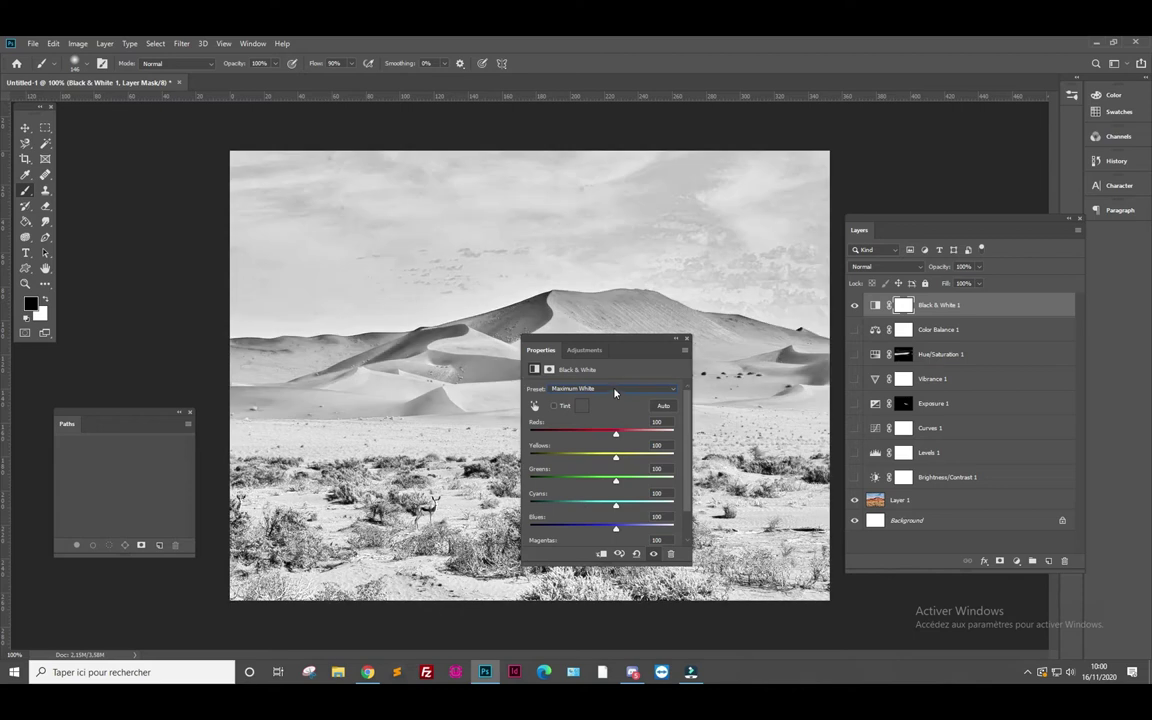
key("Down")
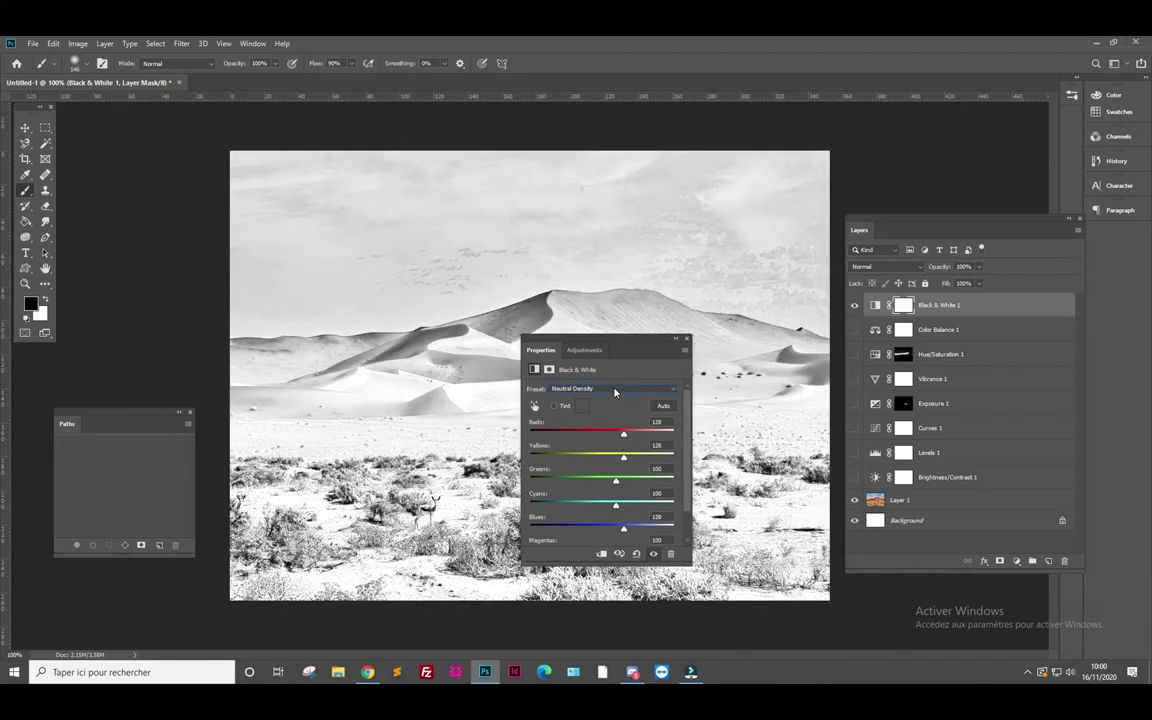
key("Down")
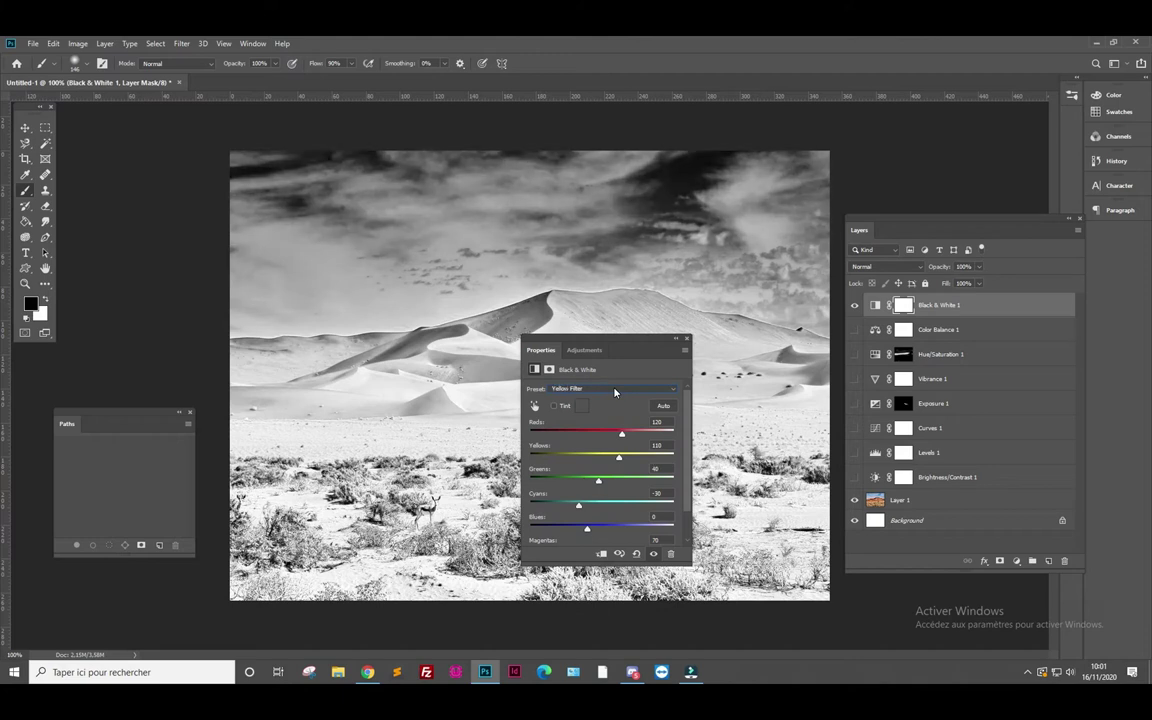
key("d")
key("d")
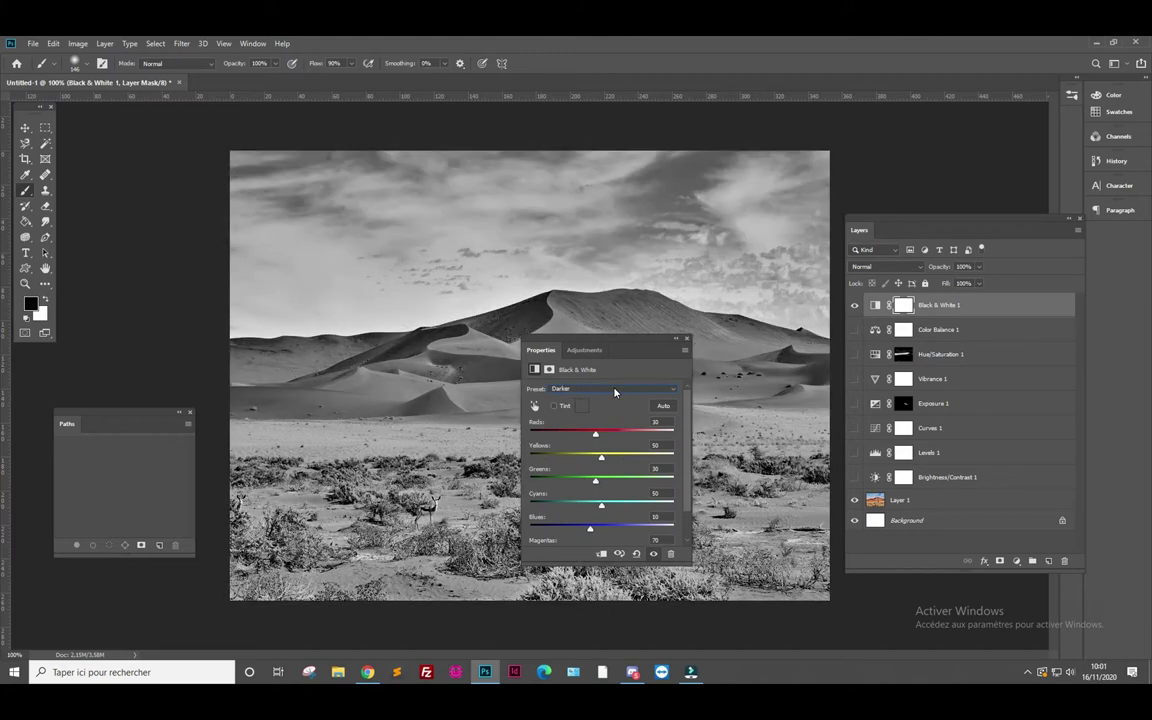
key("Down")
key("Down")
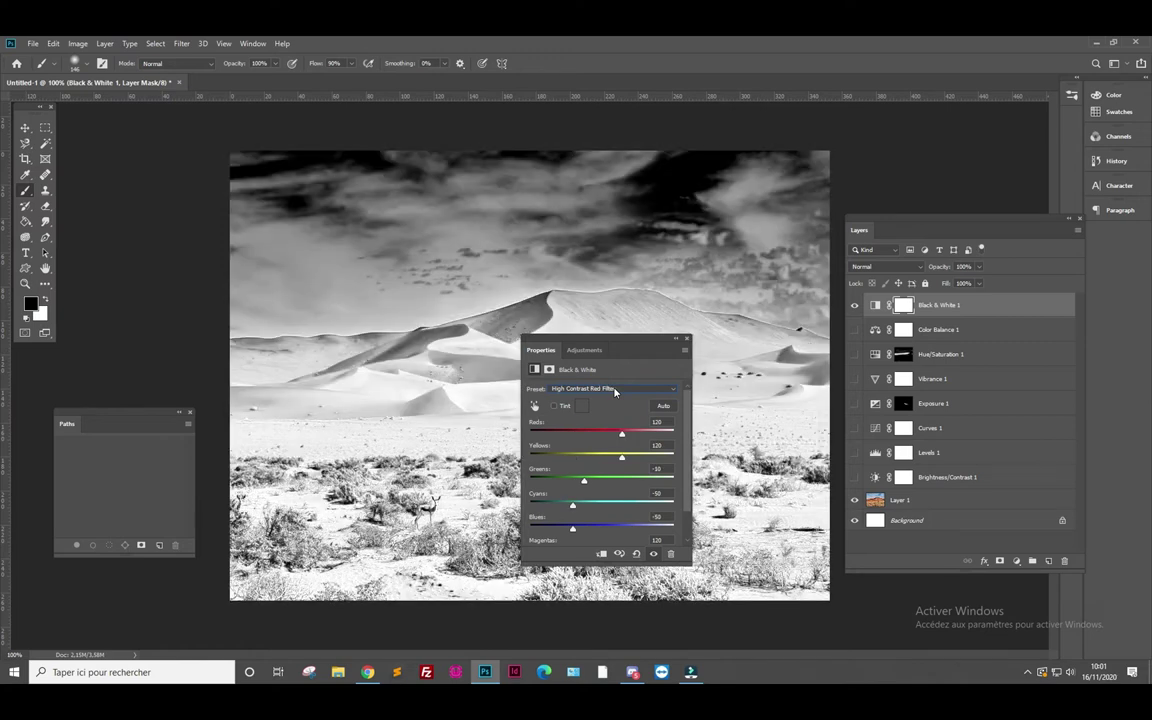
key("Down")
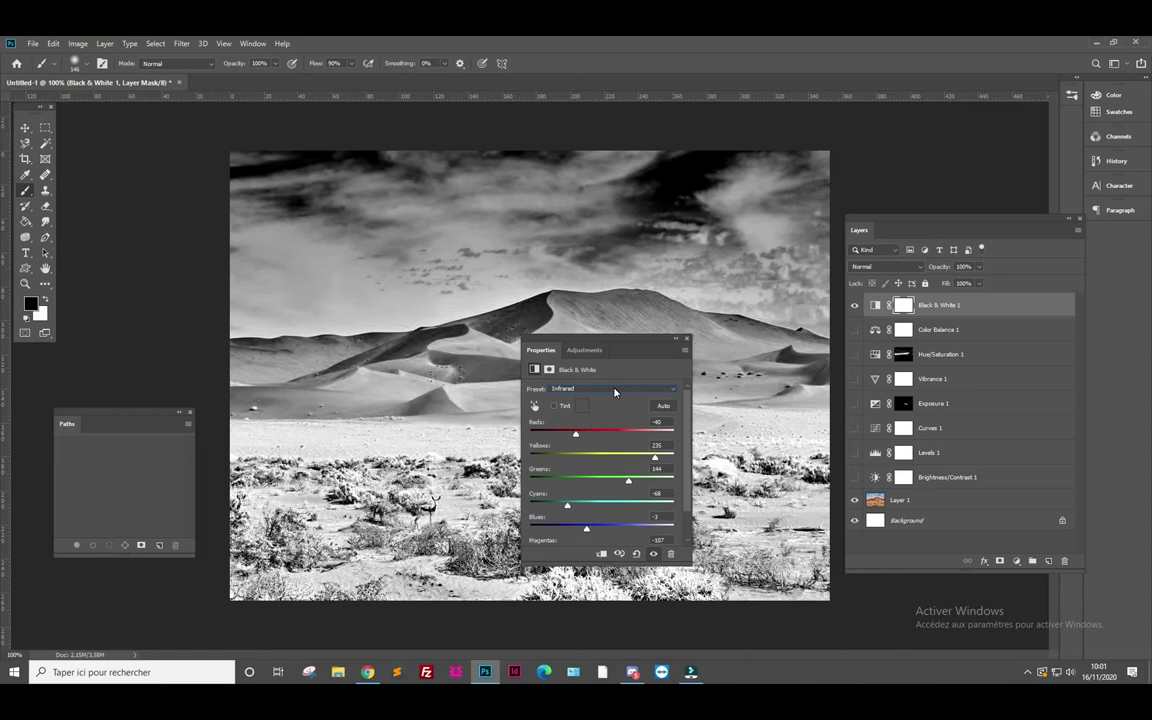
key("Down")
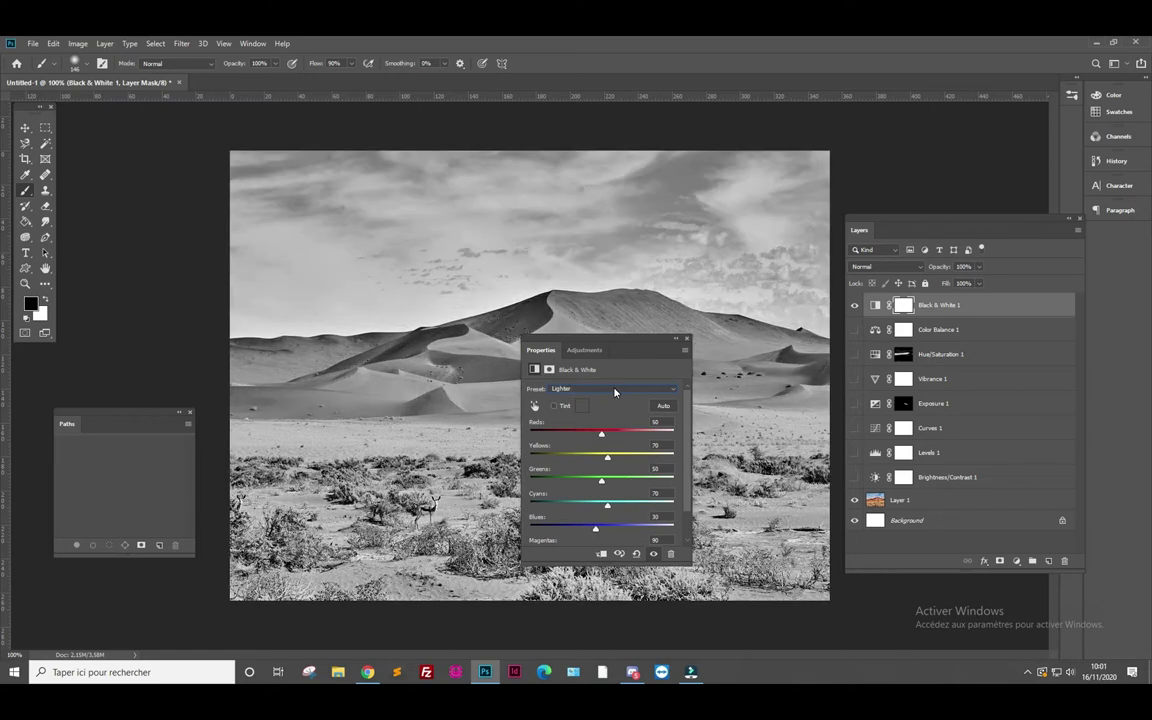
key("Down")
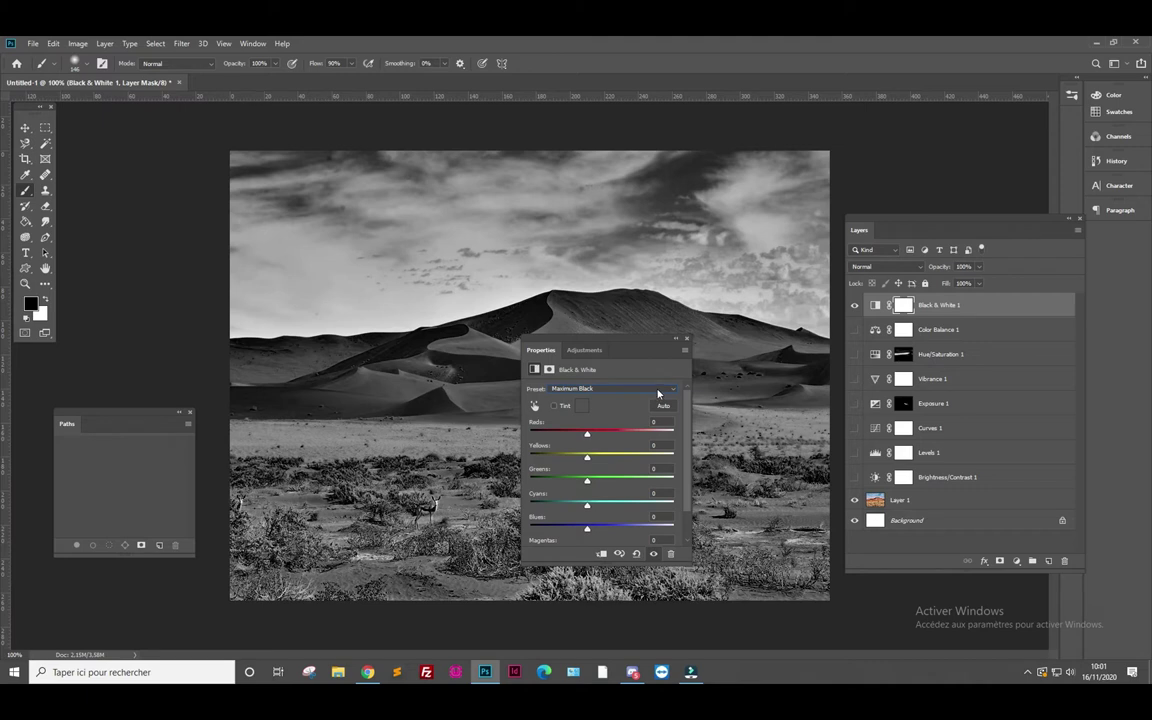
Step: Settle on the Green Filter preset, close Properties and hide the Black & White layer
left_click(658, 391)
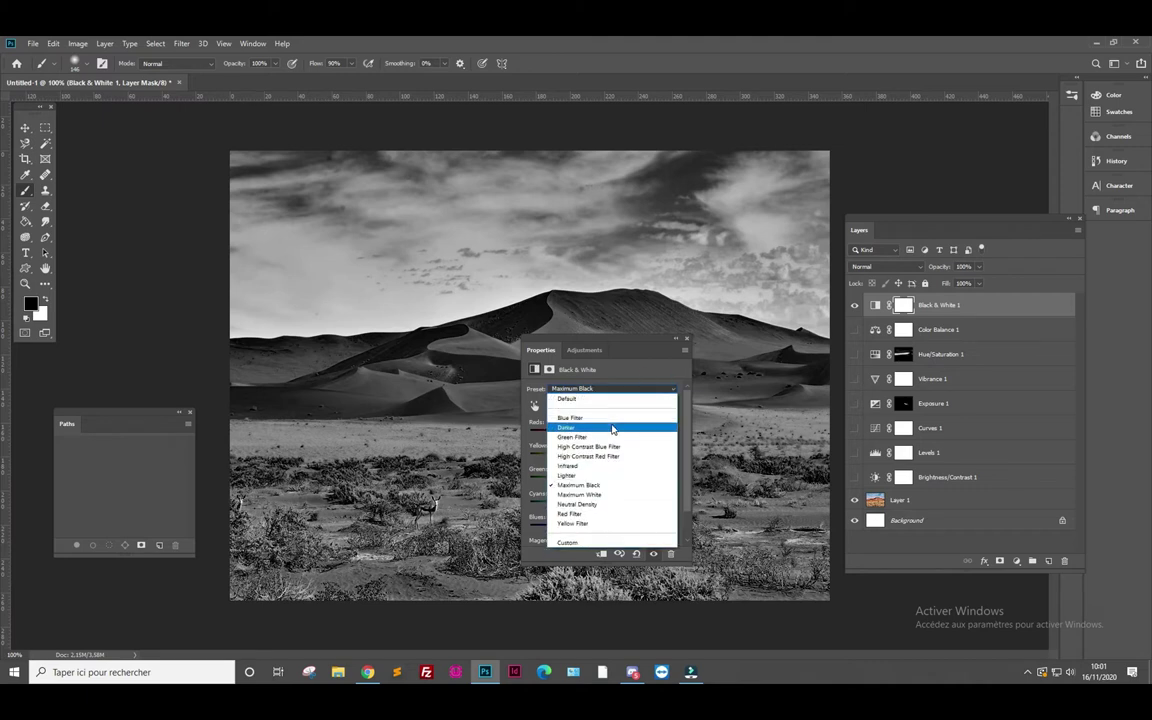
left_click(613, 429)
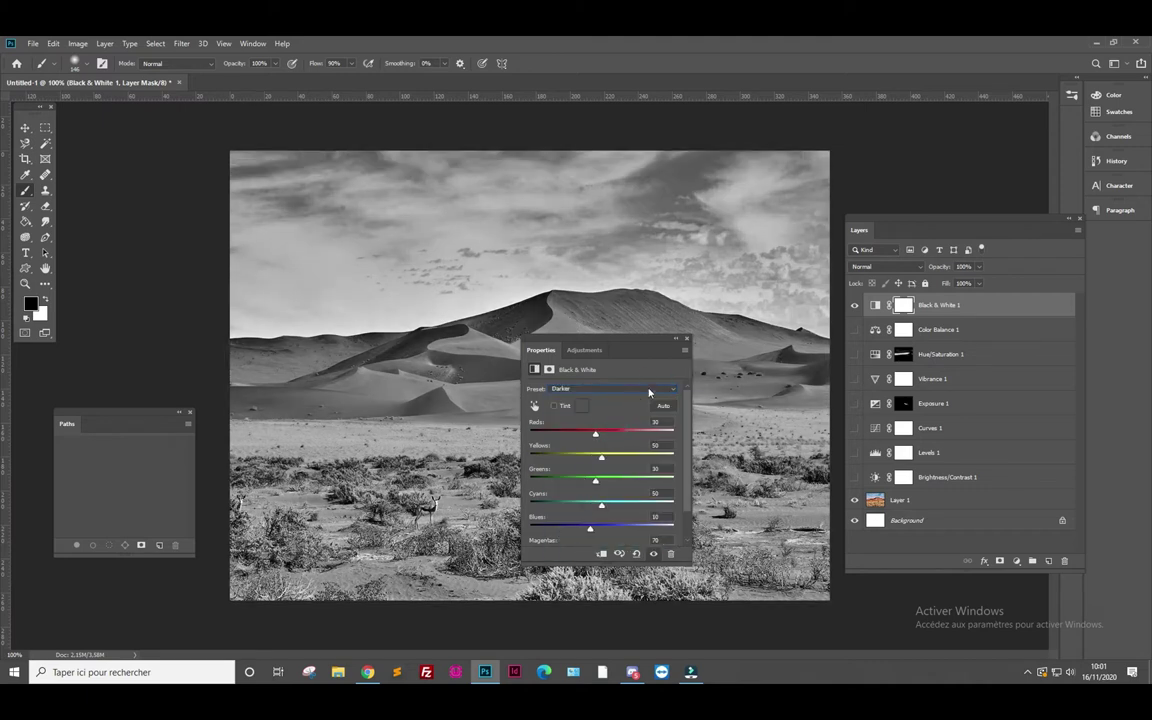
left_click(649, 392)
left_click(627, 437)
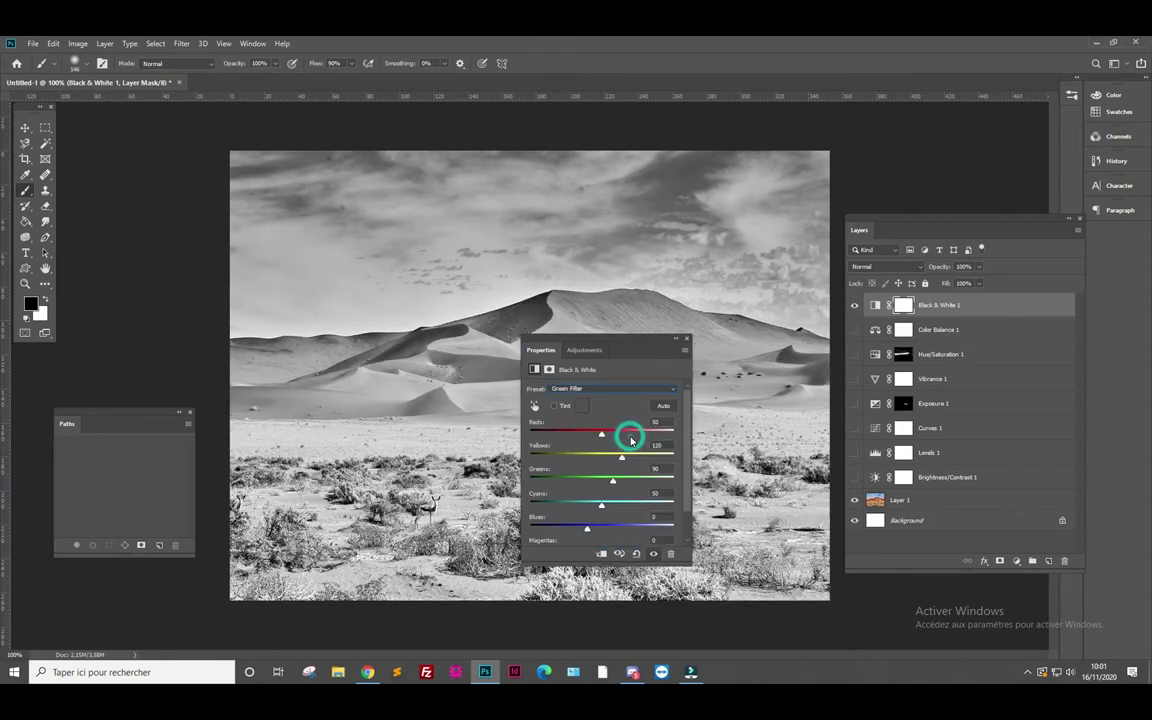
left_click(657, 392)
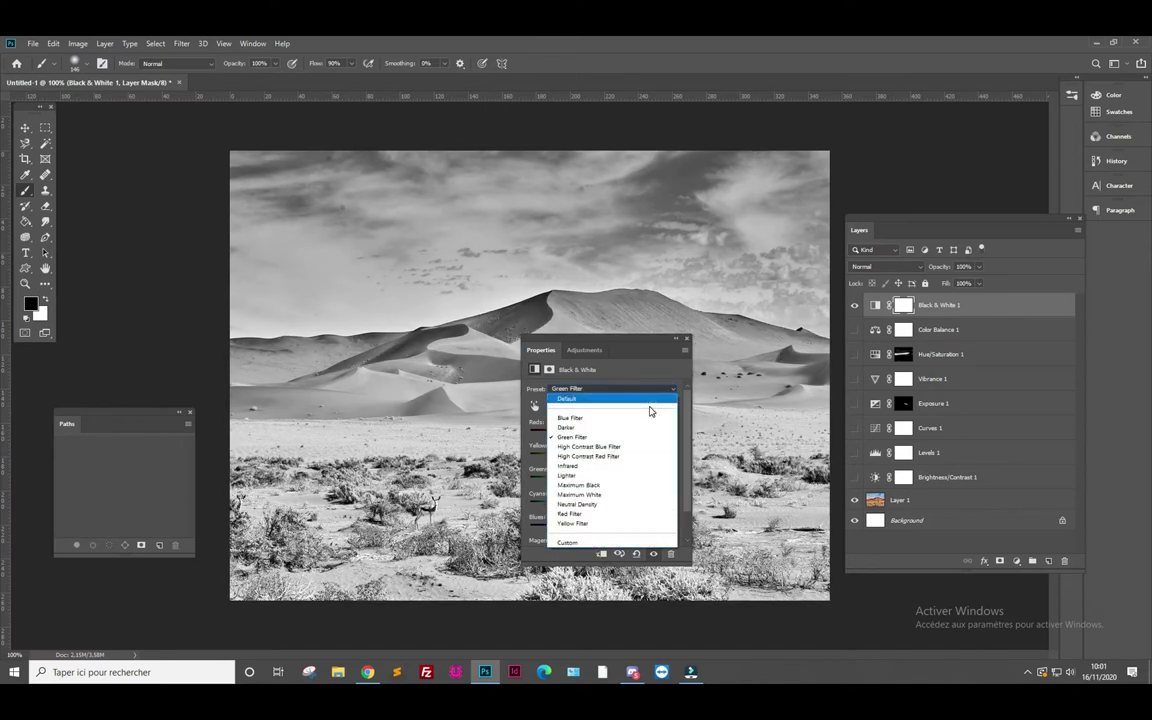
left_click(654, 391)
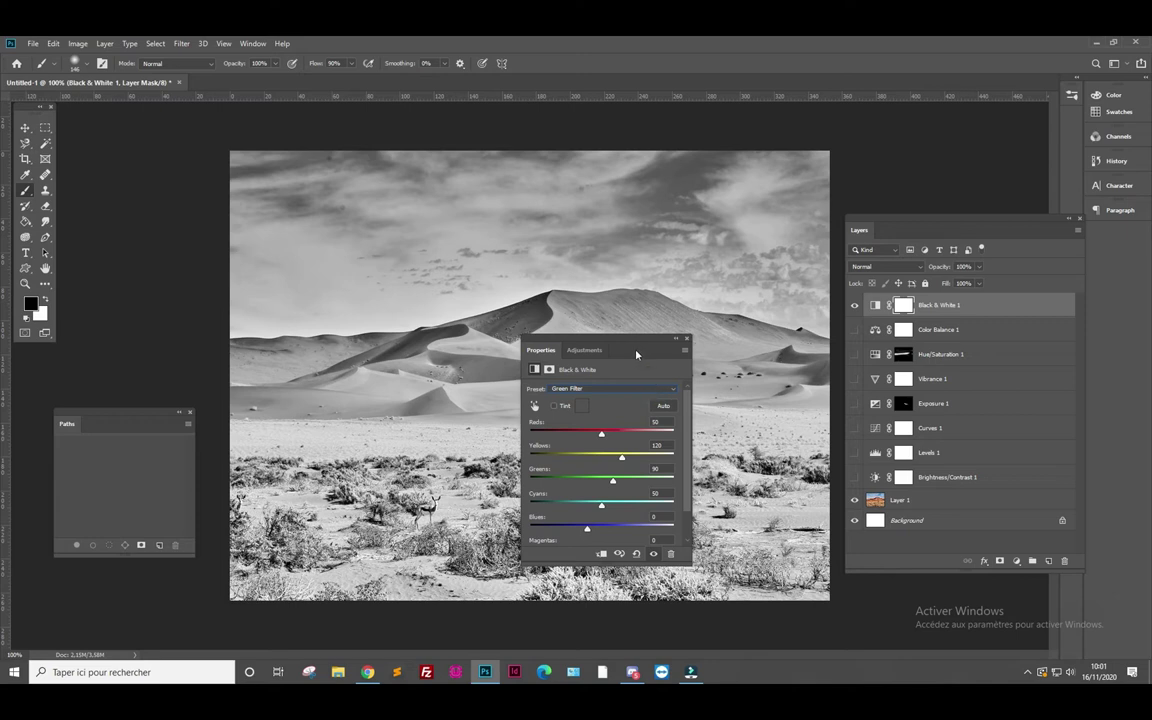
left_click(686, 341)
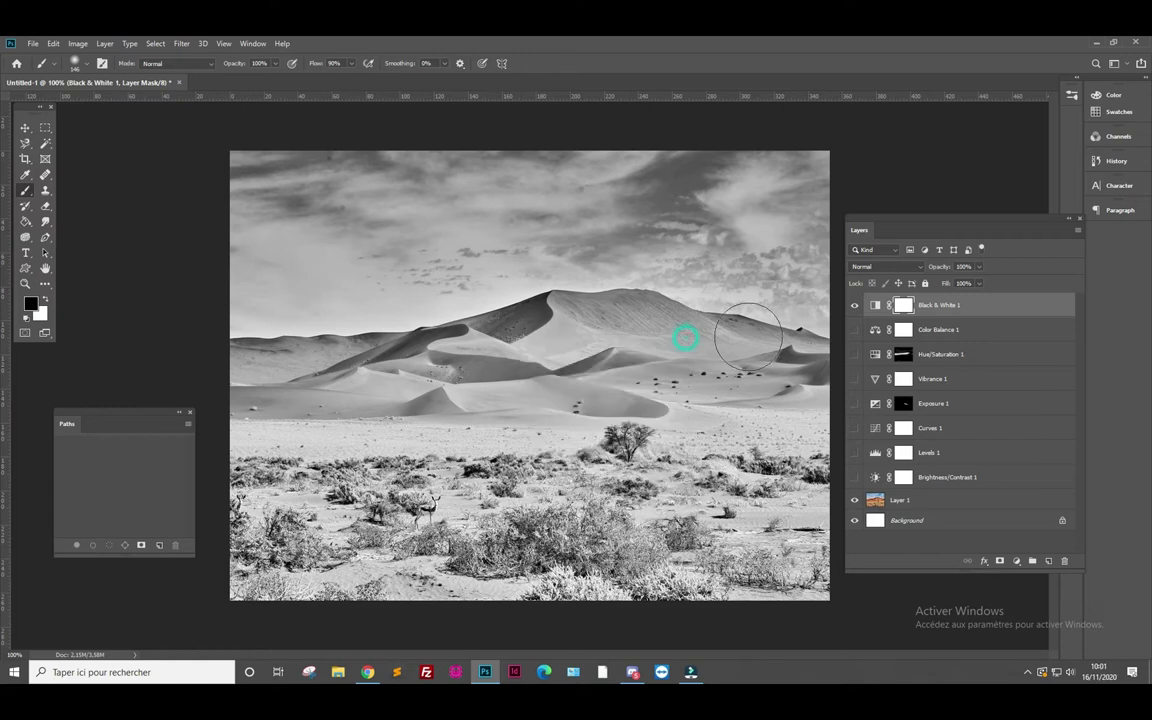
left_click(854, 305)
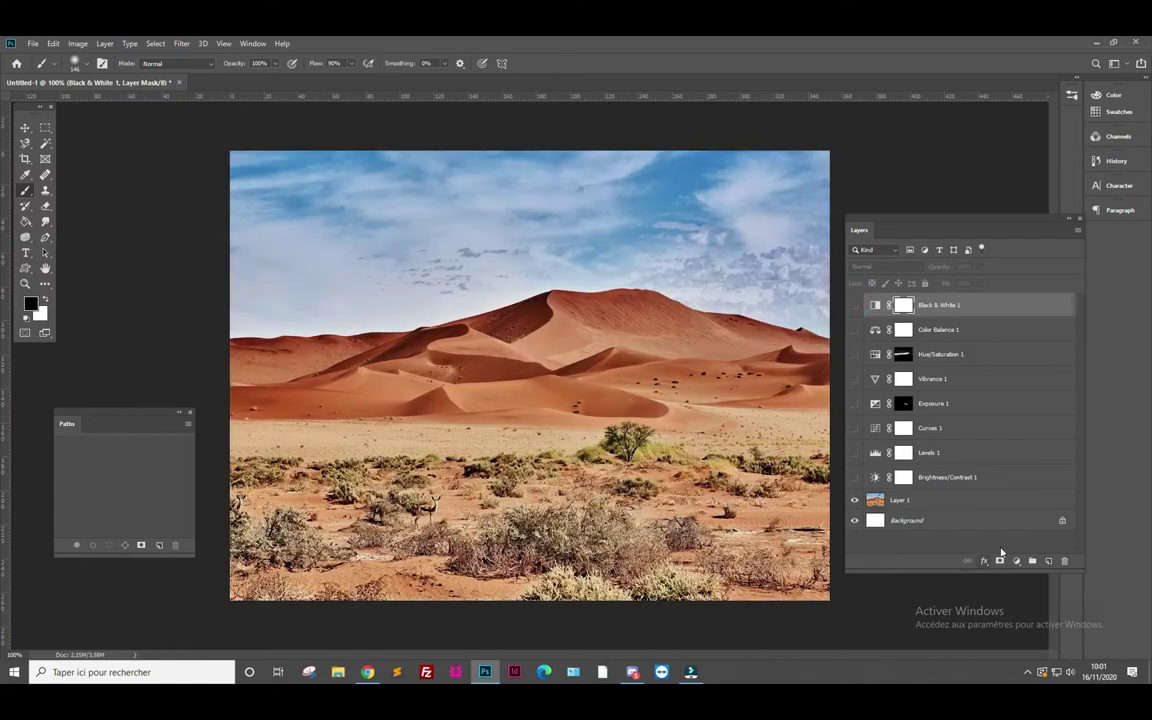
Step: Add a Photo Filter layer set to Red with raised density
left_click(1017, 562)
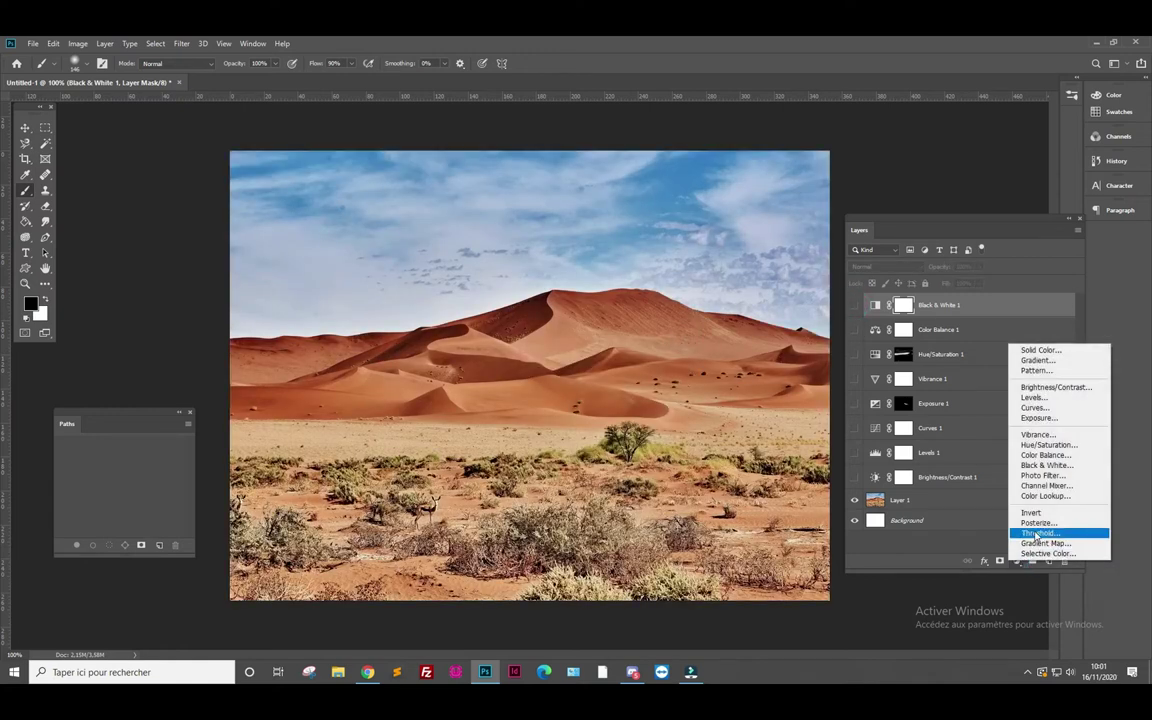
left_click(1062, 478)
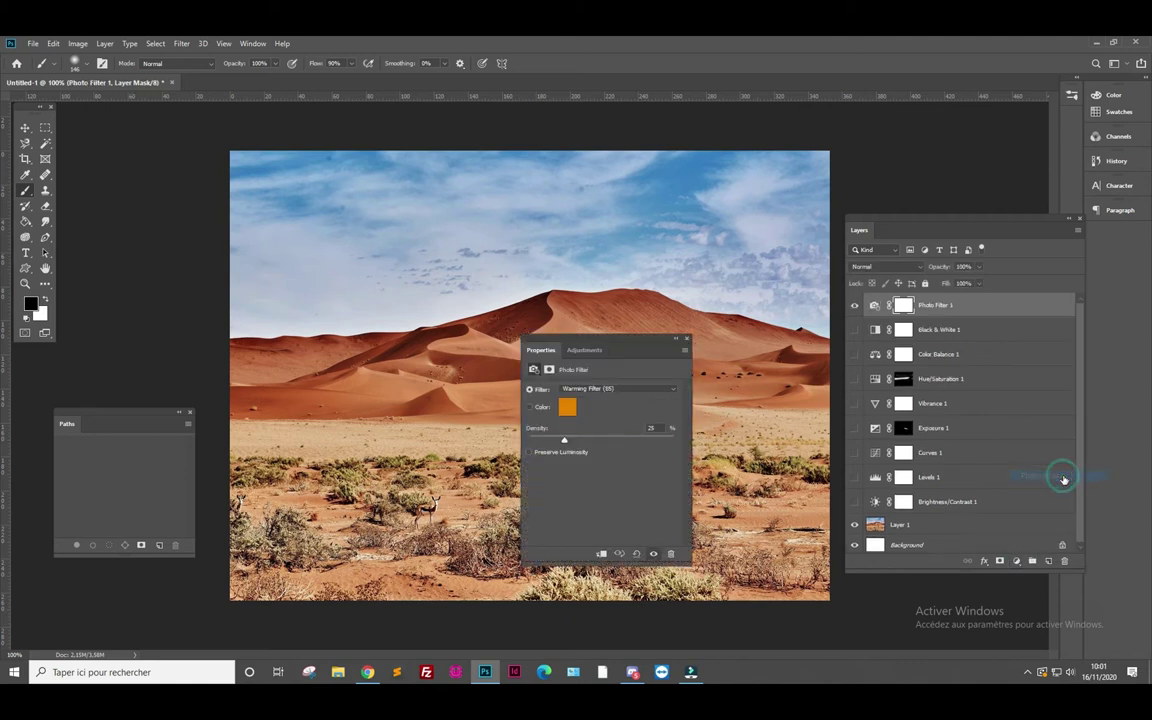
left_click_drag(626, 344, 741, 366)
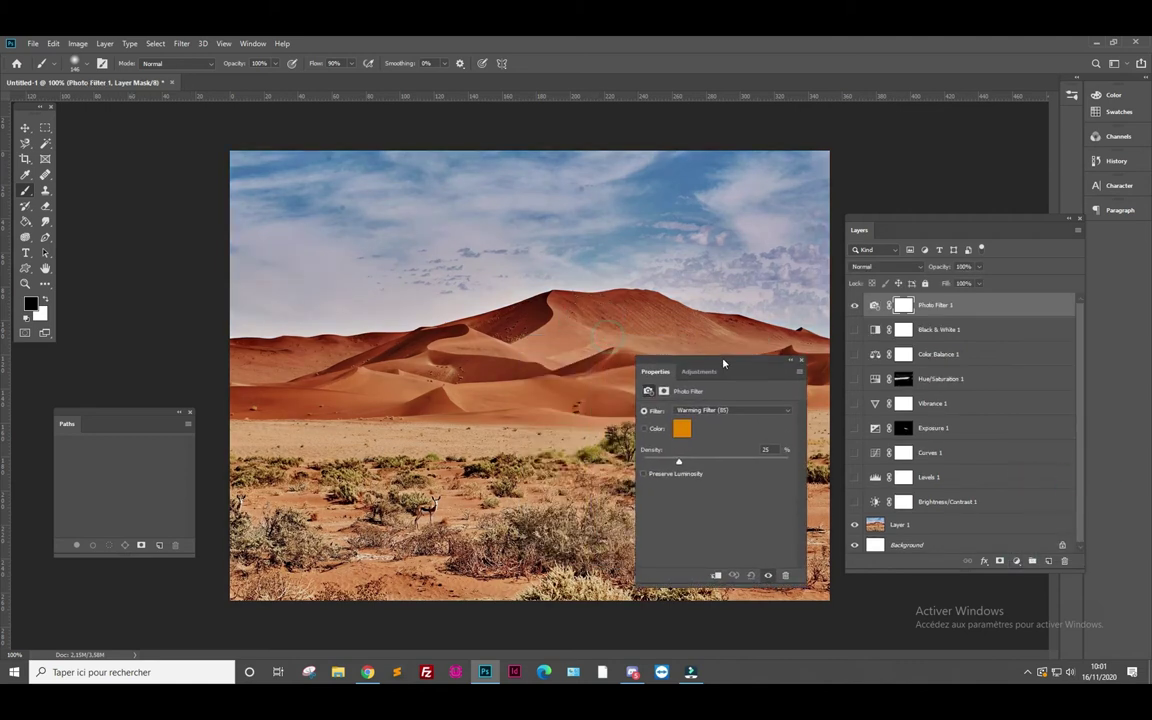
left_click(787, 412)
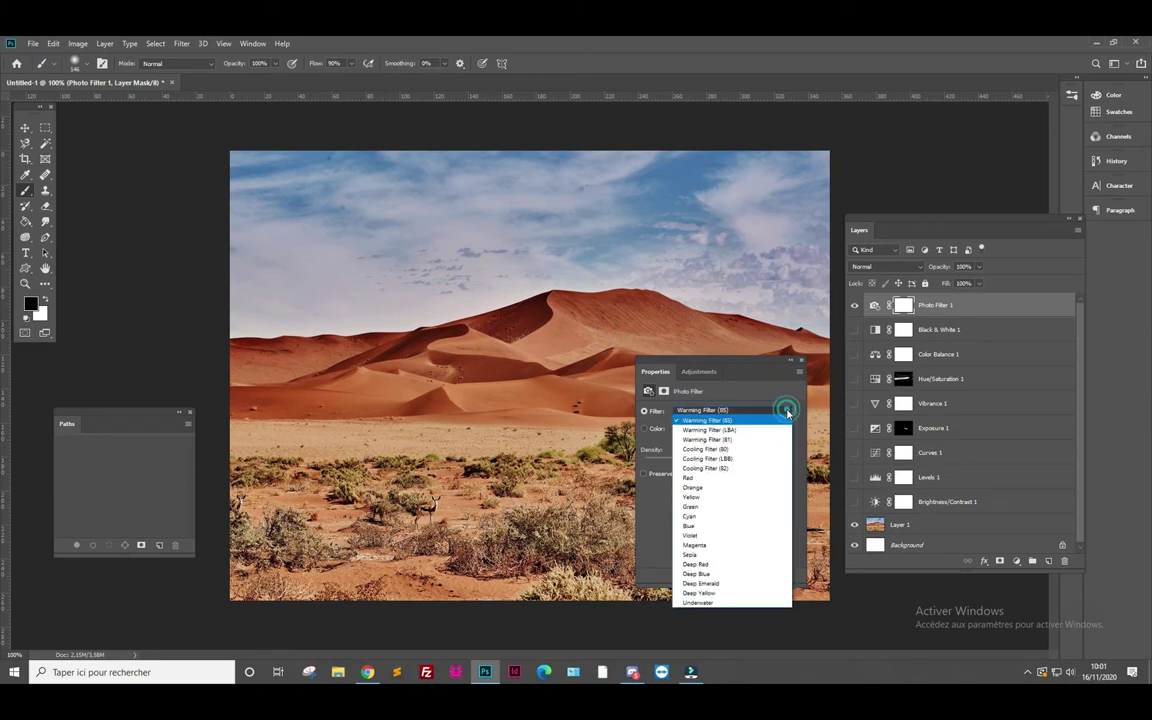
left_click(733, 479)
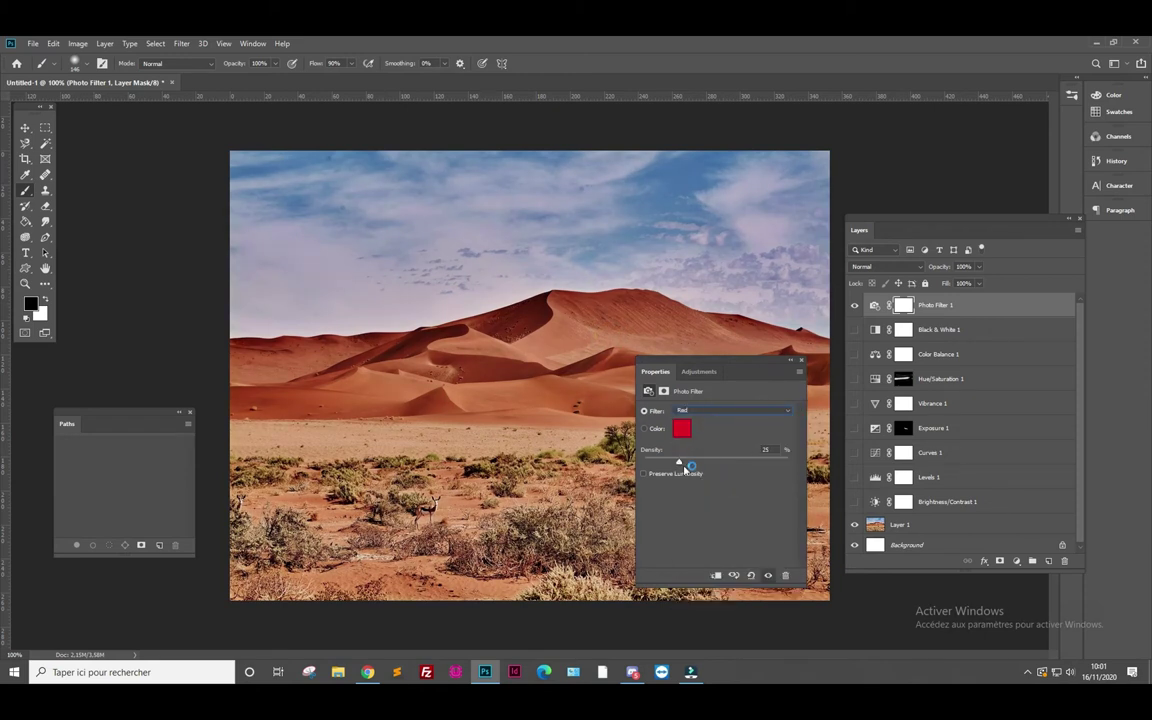
mouse_move(682, 464)
left_mouse_down()
mouse_move(762, 464)
mouse_move(656, 468)
mouse_move(817, 470)
left_mouse_up()
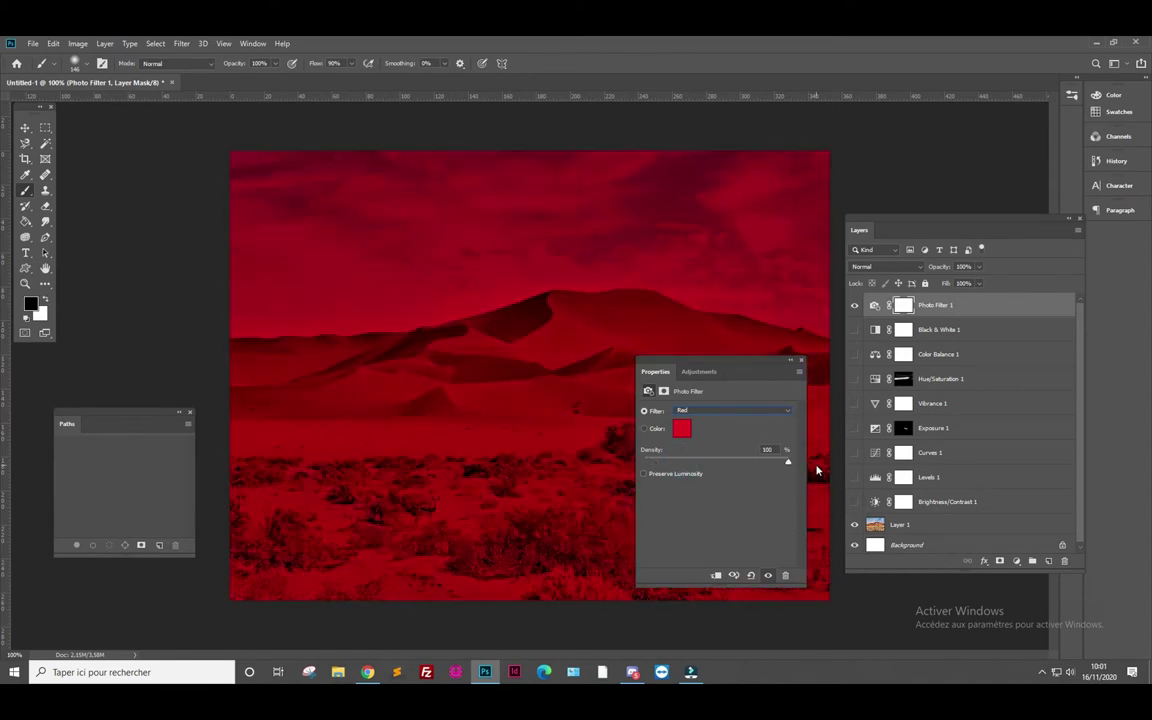
Step: Try the Green filter, then switch the photo filter tint to Blue
left_click(735, 411)
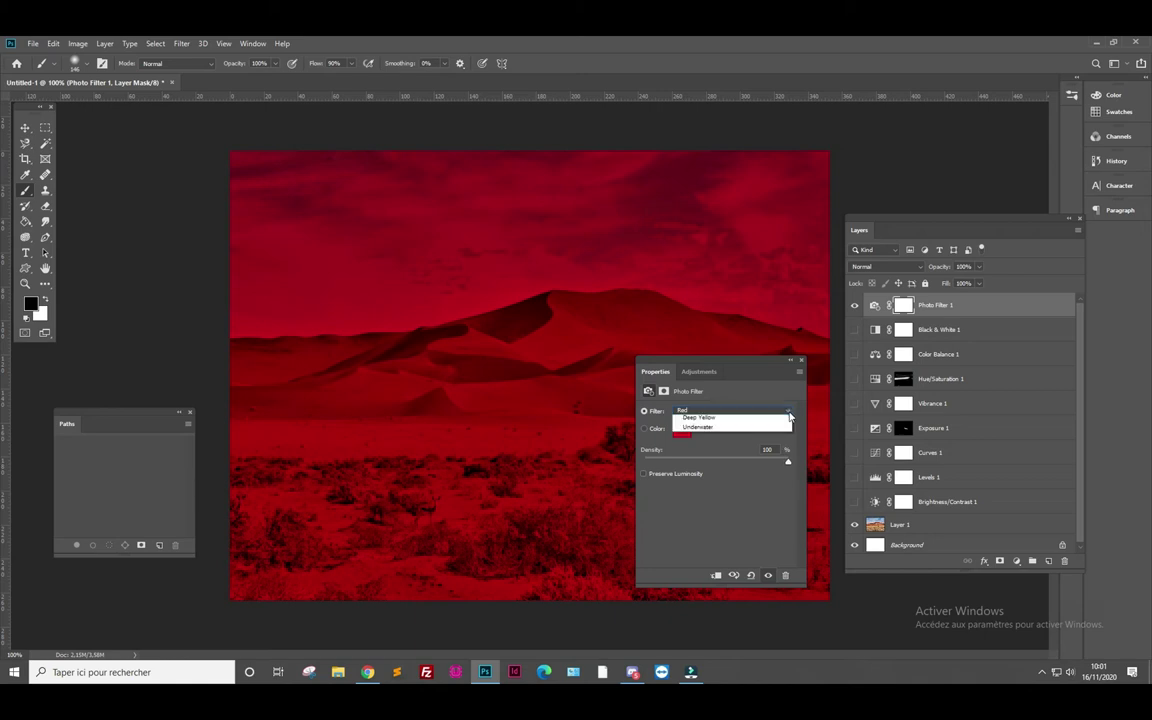
left_click(732, 508)
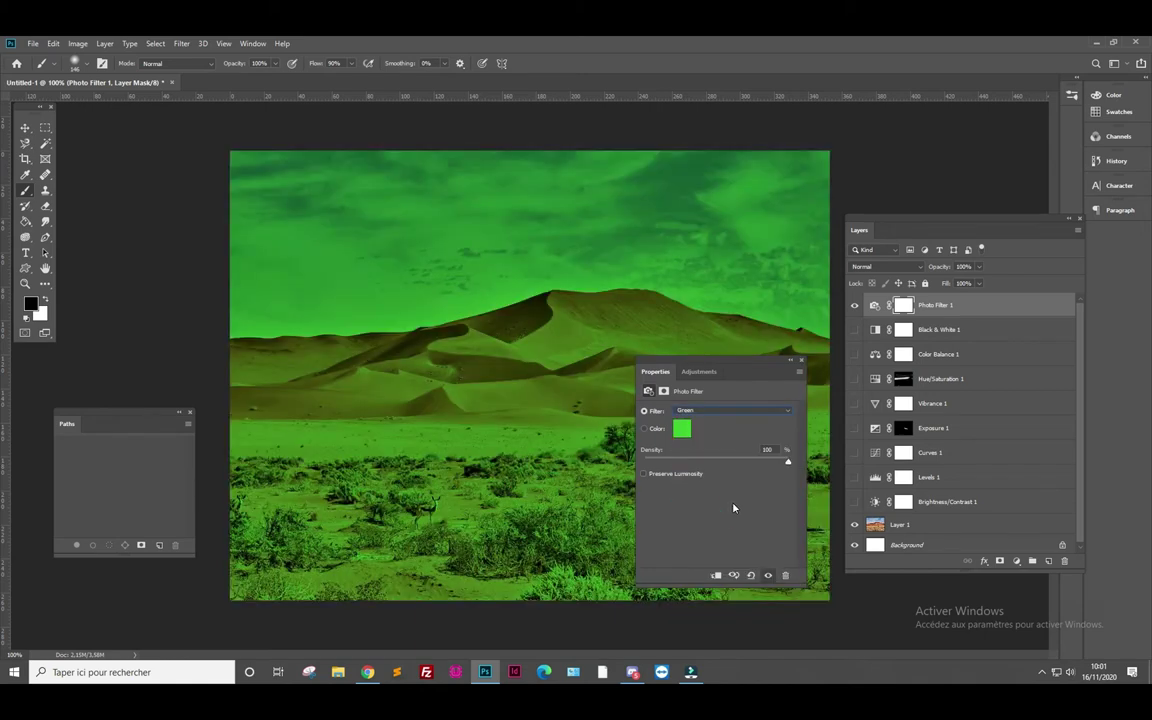
left_click(778, 413)
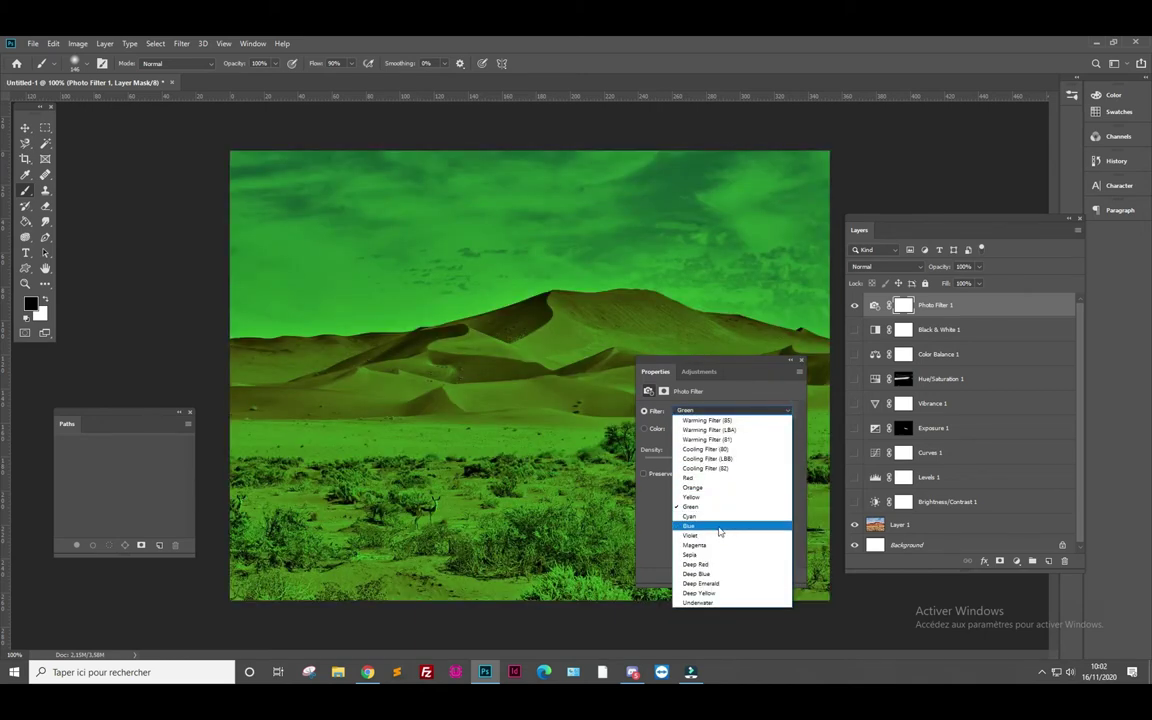
left_click(720, 530)
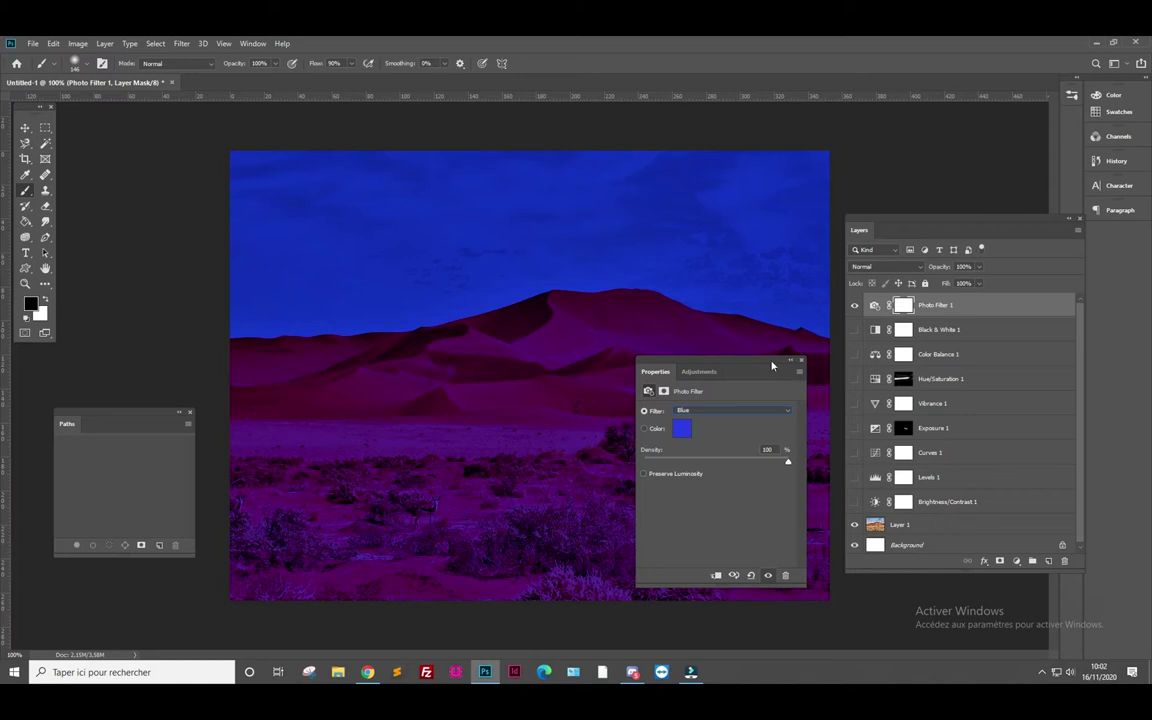
Step: Paint on the Photo Filter mask across the sky with a brush of about 322 px
left_click(904, 306)
left_click_drag(250, 165, 835, 150)
left_click(85, 65)
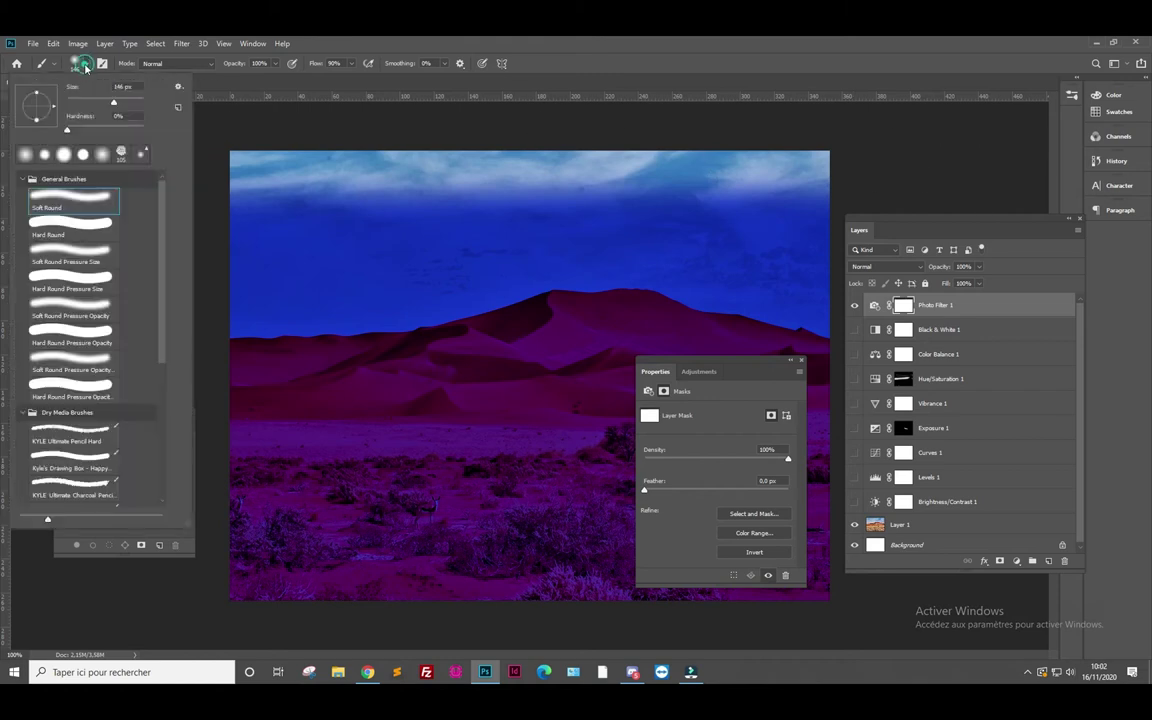
left_click_drag(113, 101, 120, 101)
left_click(829, 193)
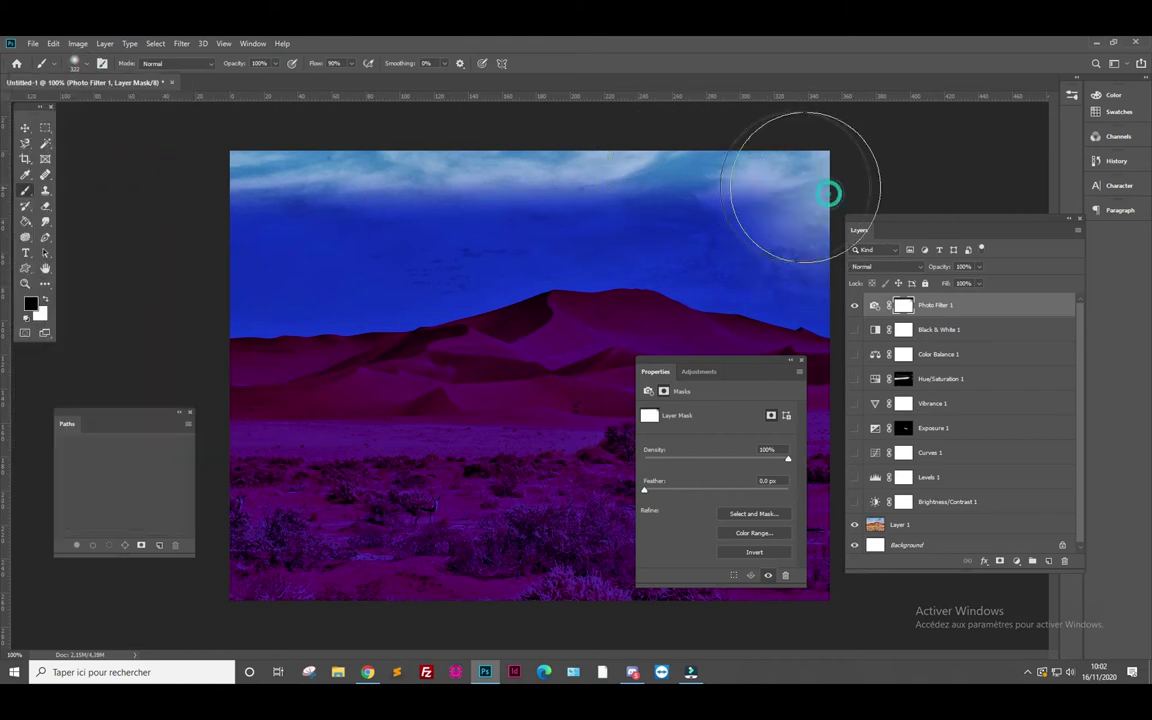
left_click_drag(805, 187, 115, 141)
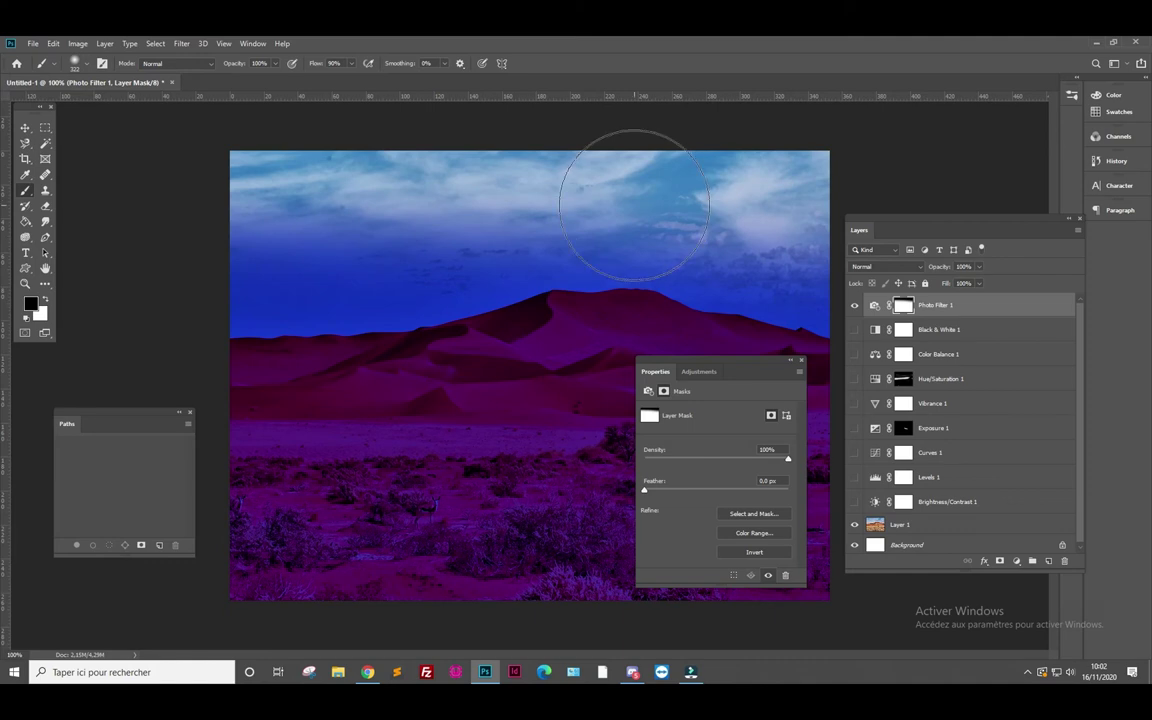
Step: Mask the filter off the bottom ground, paint white back over the sky, and hide the layer
left_click_drag(231, 628, 1105, 650)
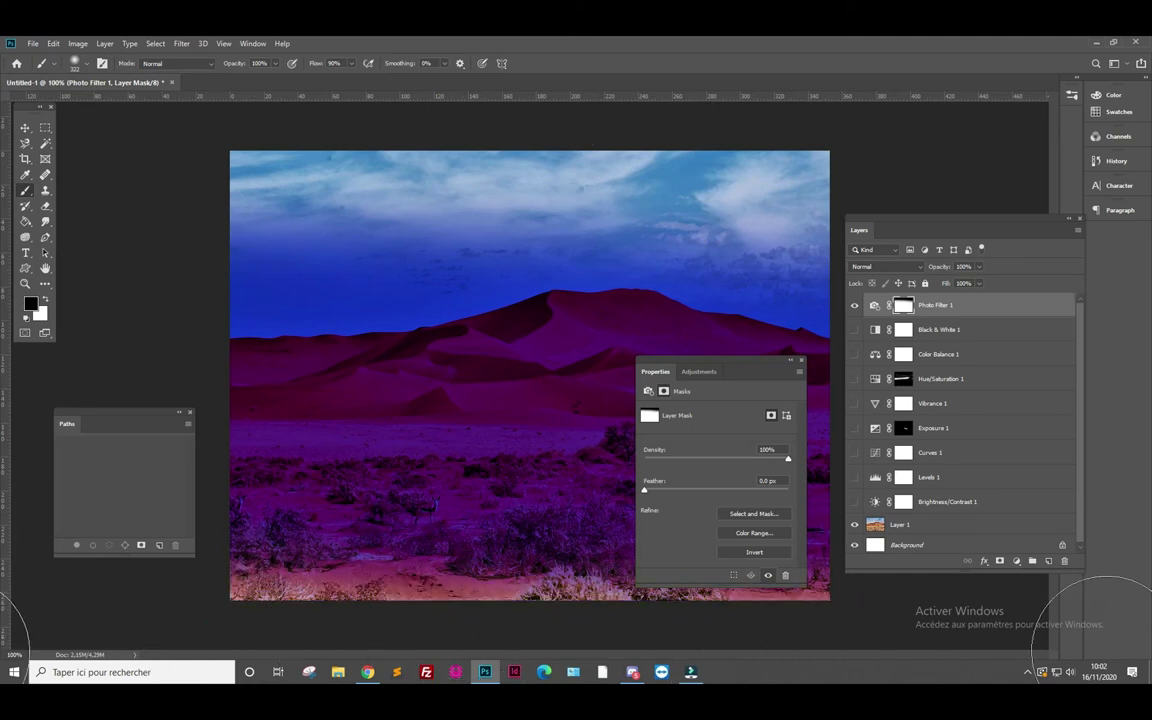
left_click_drag(231, 591, 836, 630)
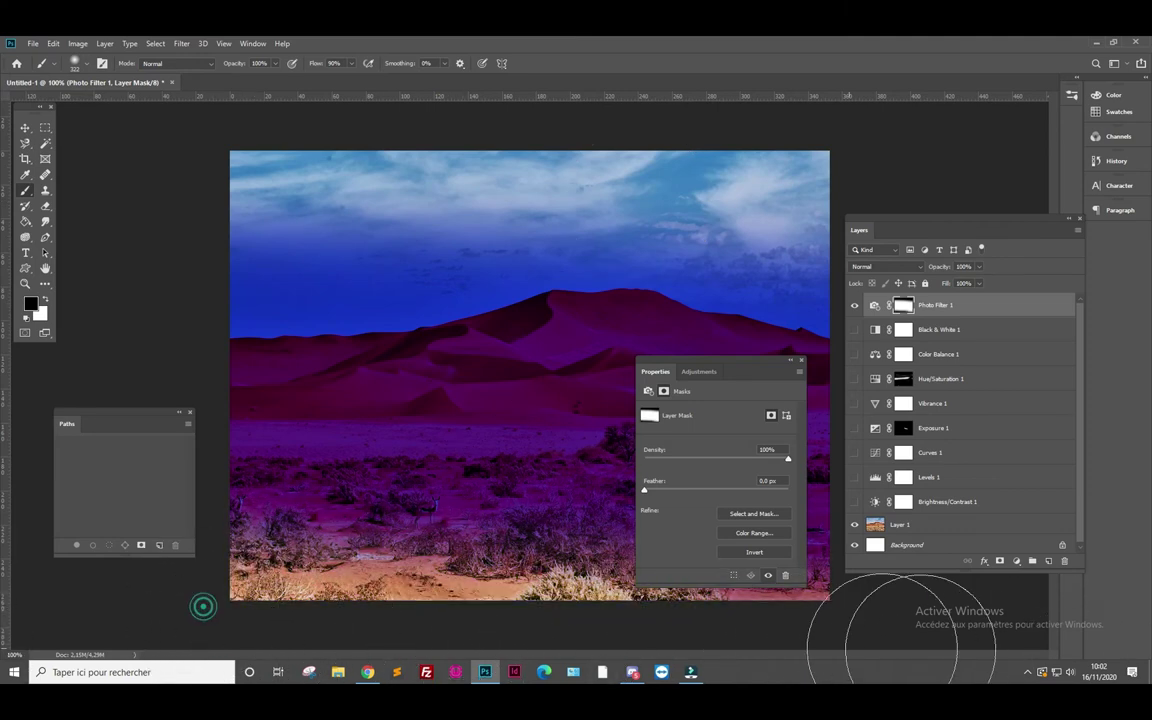
key("x")
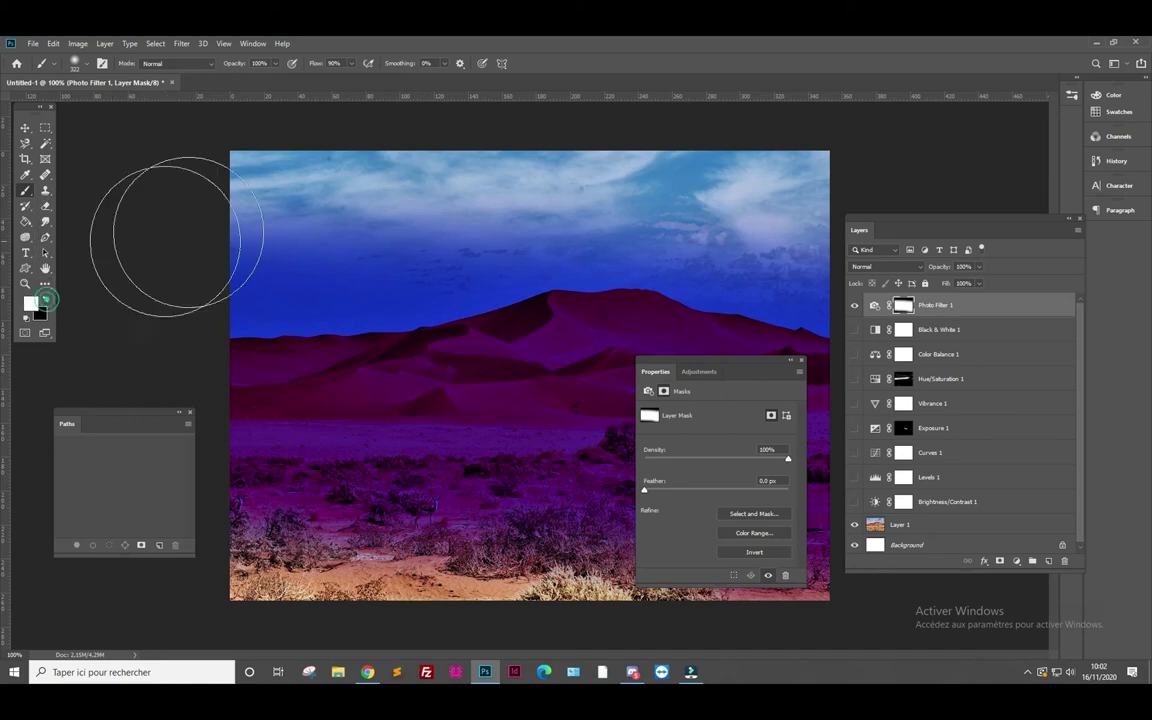
left_click_drag(380, 185, 1005, 190)
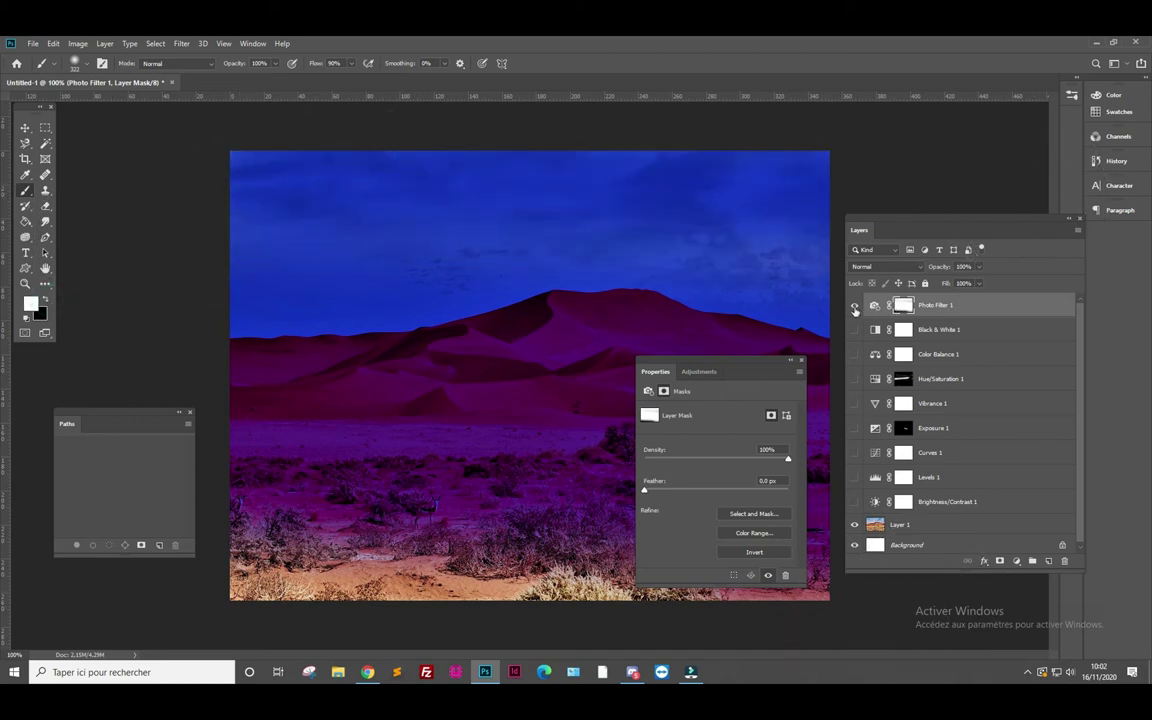
left_click(854, 306)
Step: Add a Channel Mixer layer with Red +200, Green +182, Blue −113, then hide it
left_click(1017, 561)
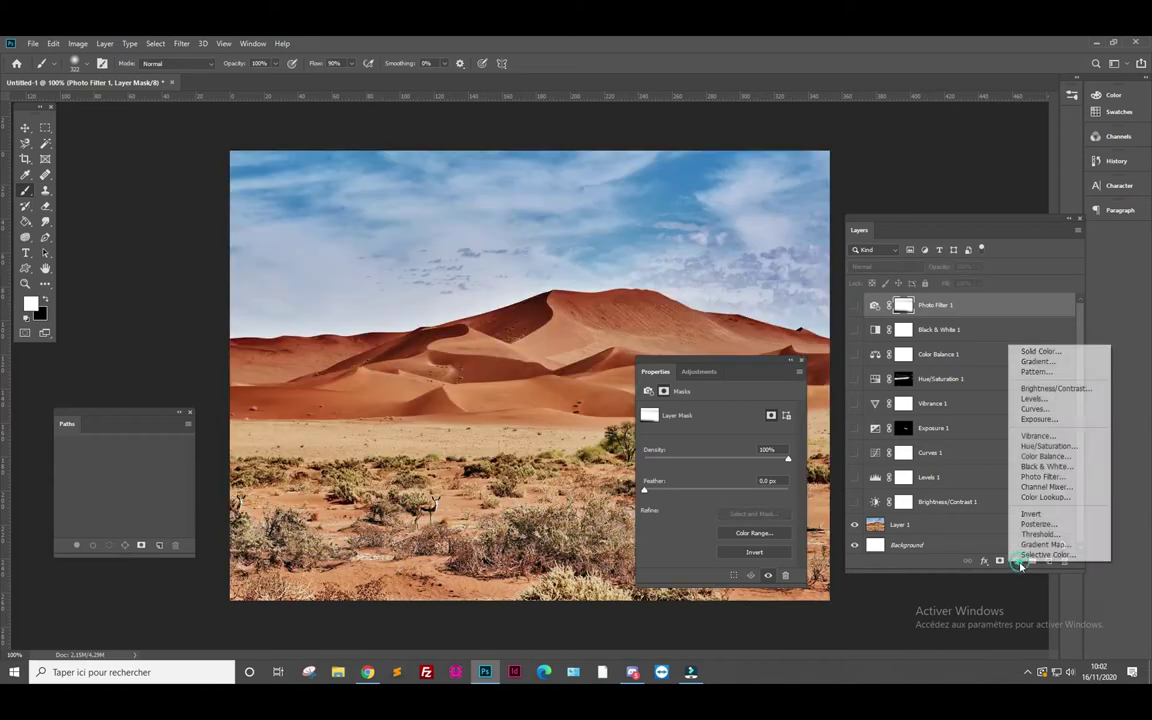
left_click(1045, 487)
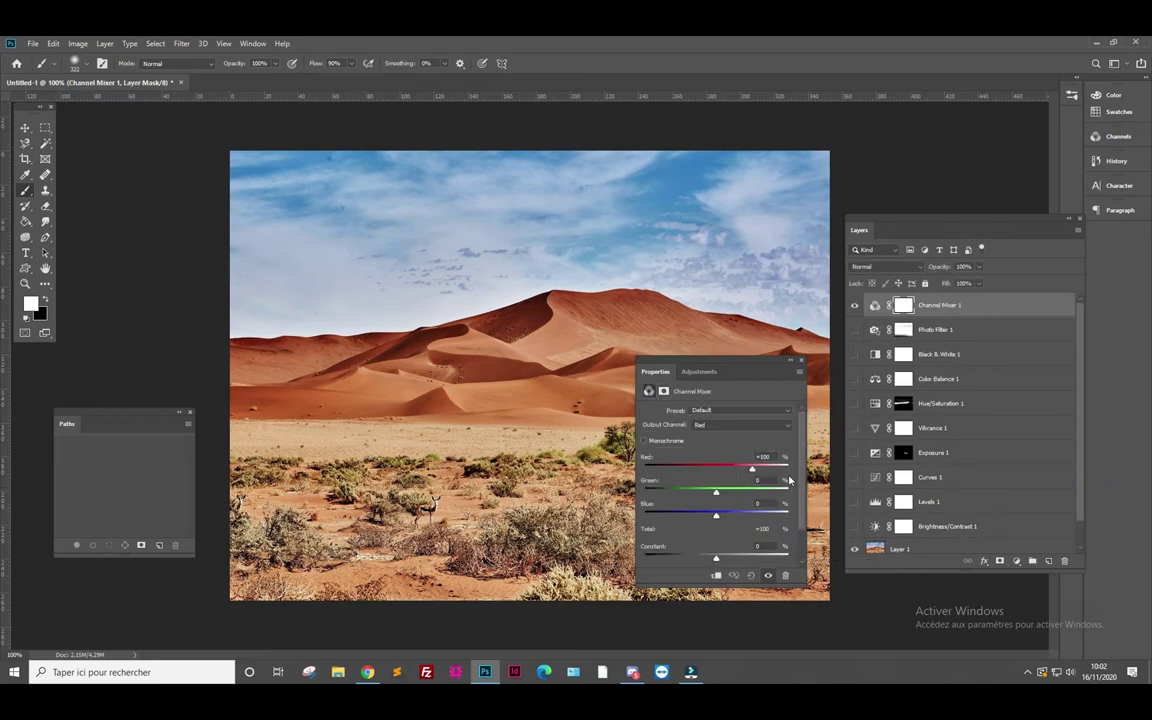
left_click_drag(753, 472, 733, 472)
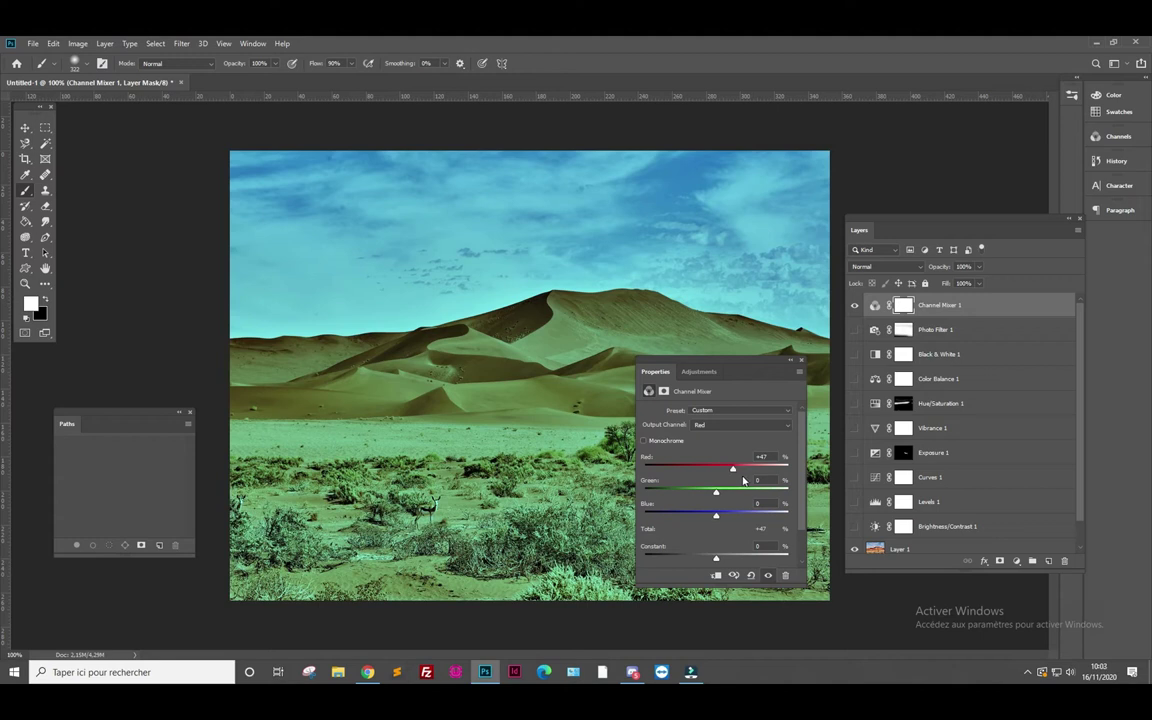
left_click_drag(734, 473, 791, 473)
left_click_drag(716, 492, 644, 492)
mouse_move(716, 514)
left_mouse_down()
mouse_move(750, 514)
mouse_move(714, 514)
mouse_move(672, 492)
mouse_move(752, 492)
left_mouse_up()
mouse_move(716, 558)
left_mouse_down()
mouse_move(795, 568)
mouse_move(716, 566)
left_mouse_up()
left_click(733, 575)
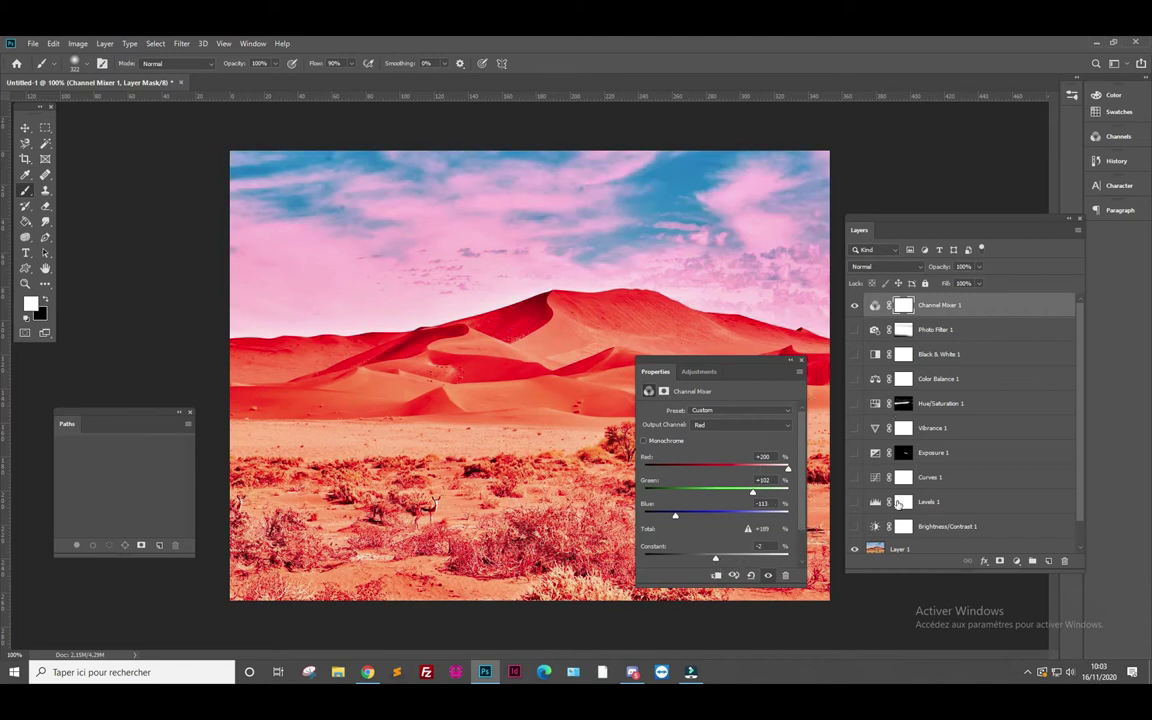
left_click(855, 307)
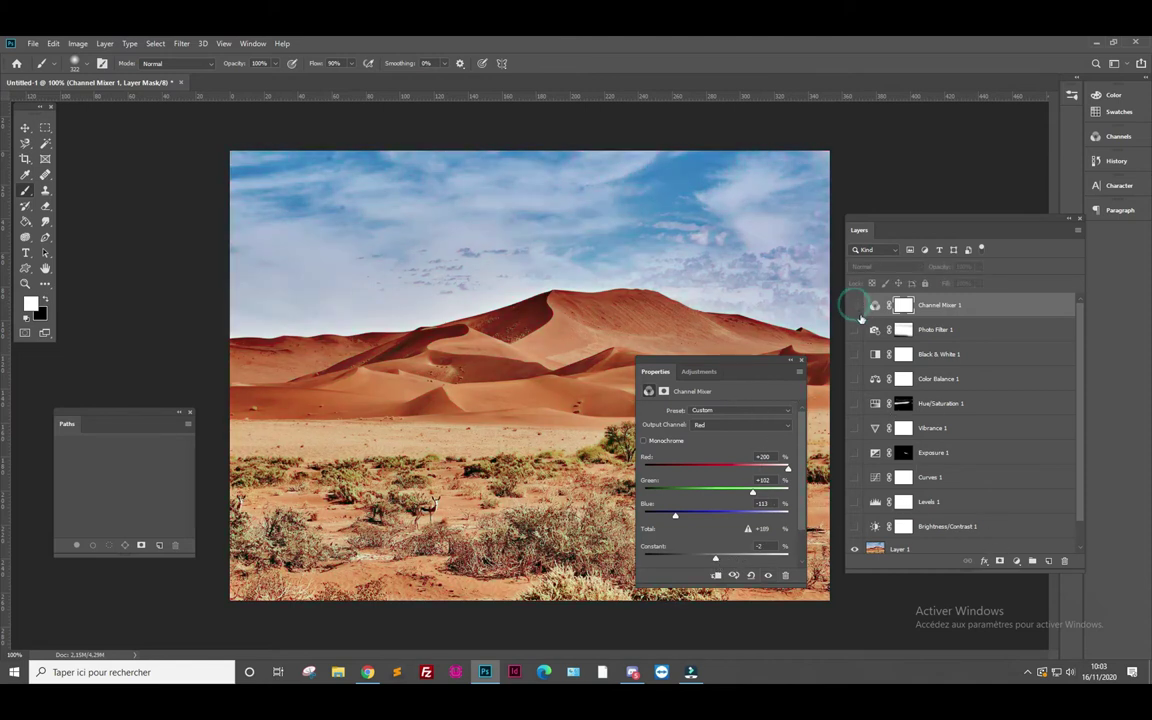
Step: Add a Color Lookup layer and apply the 2Strip.look LUT
left_click(1017, 562)
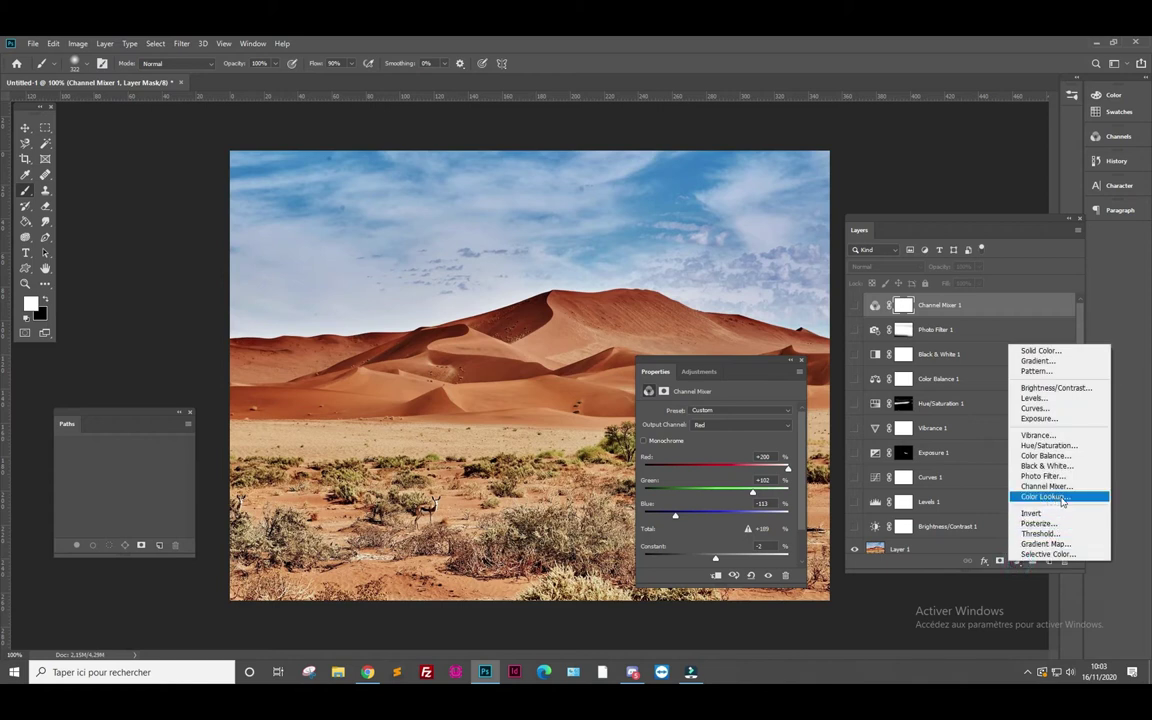
left_click(1045, 497)
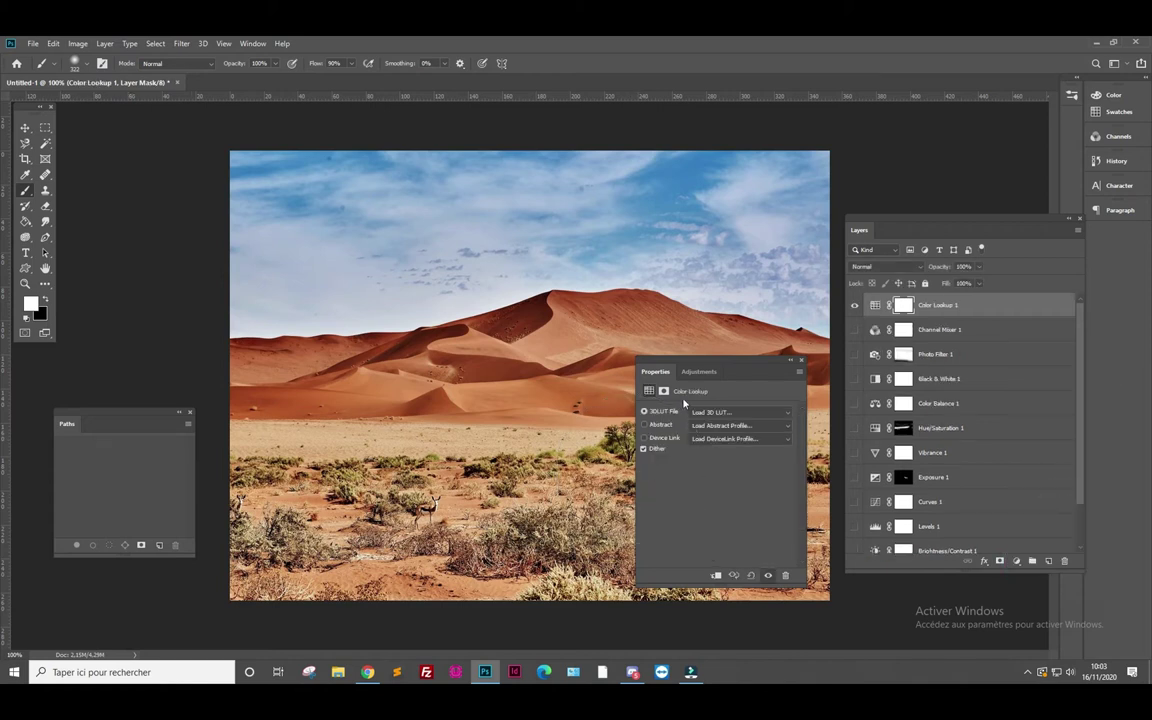
left_click(772, 425)
left_click(740, 490)
left_click(771, 413)
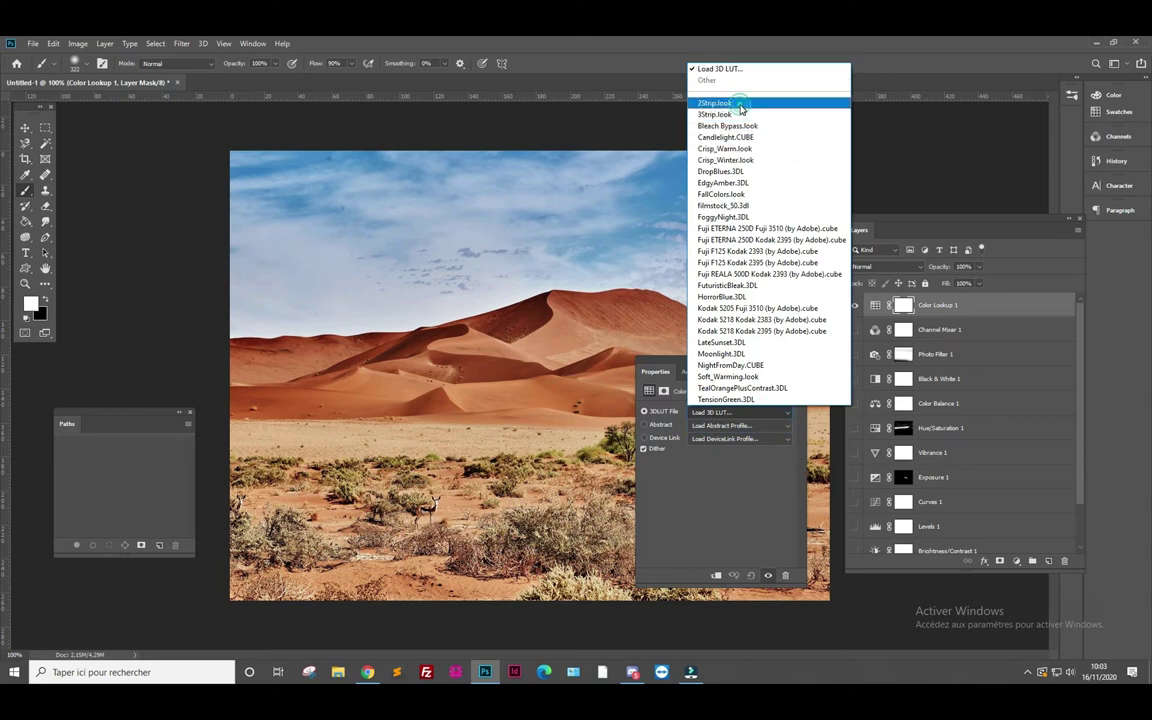
left_click(740, 103)
Step: Compare Kodak 5205 Fuji 3510, Kodak 5218 Kodak 2395 and NightFromDay, finally choosing EdgyAmber.3DL
left_click(772, 412)
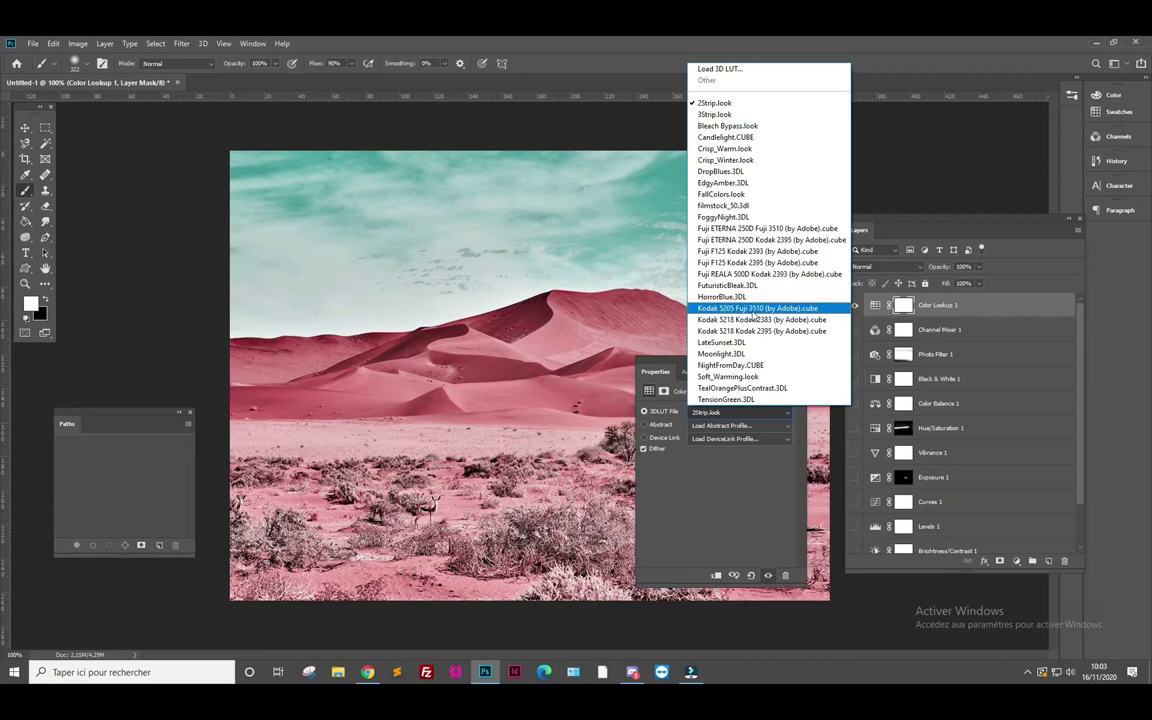
left_click(766, 310)
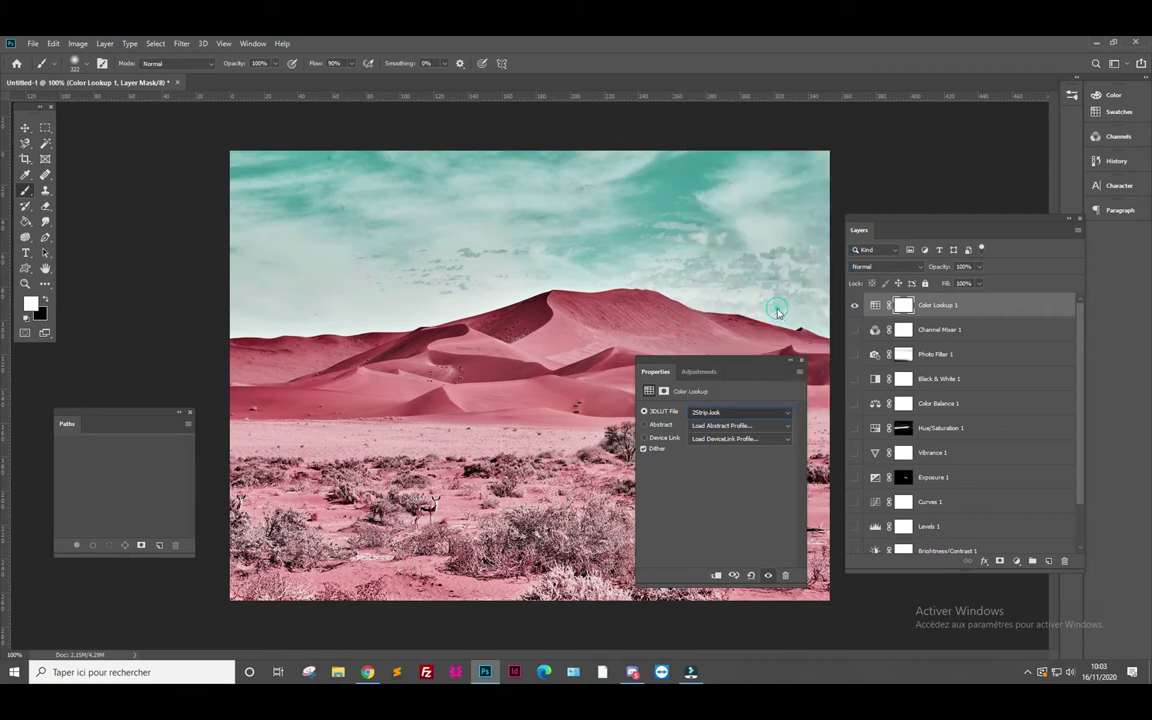
left_click(785, 412)
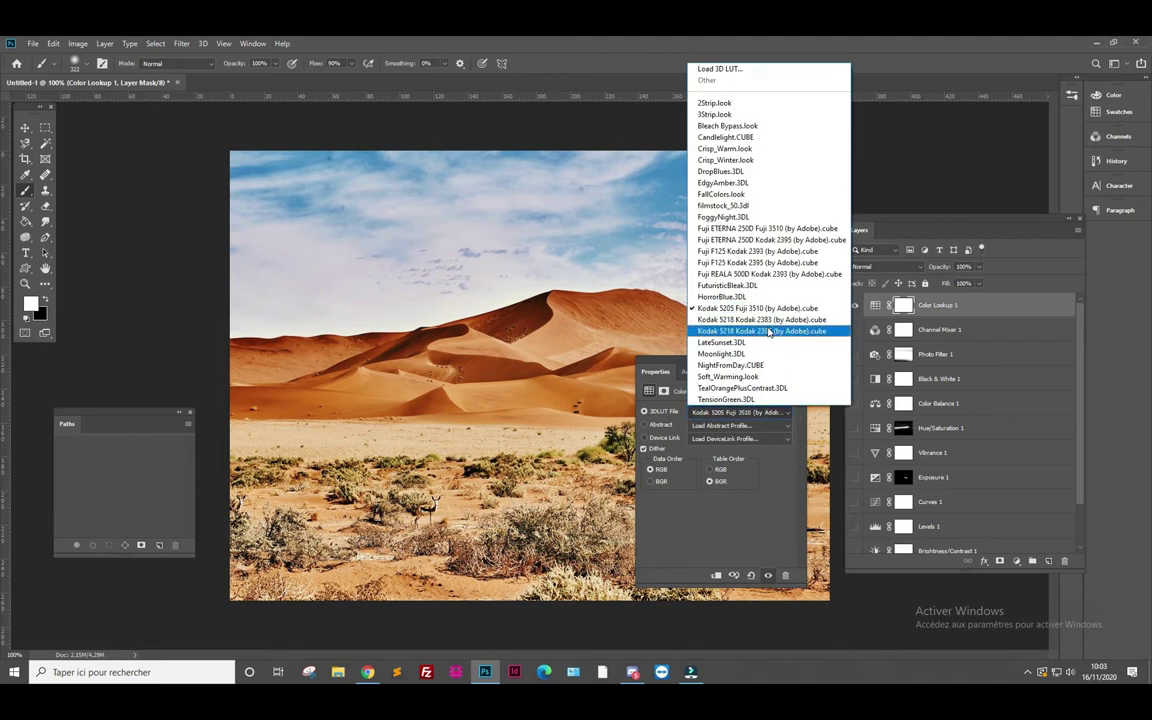
left_click(766, 331)
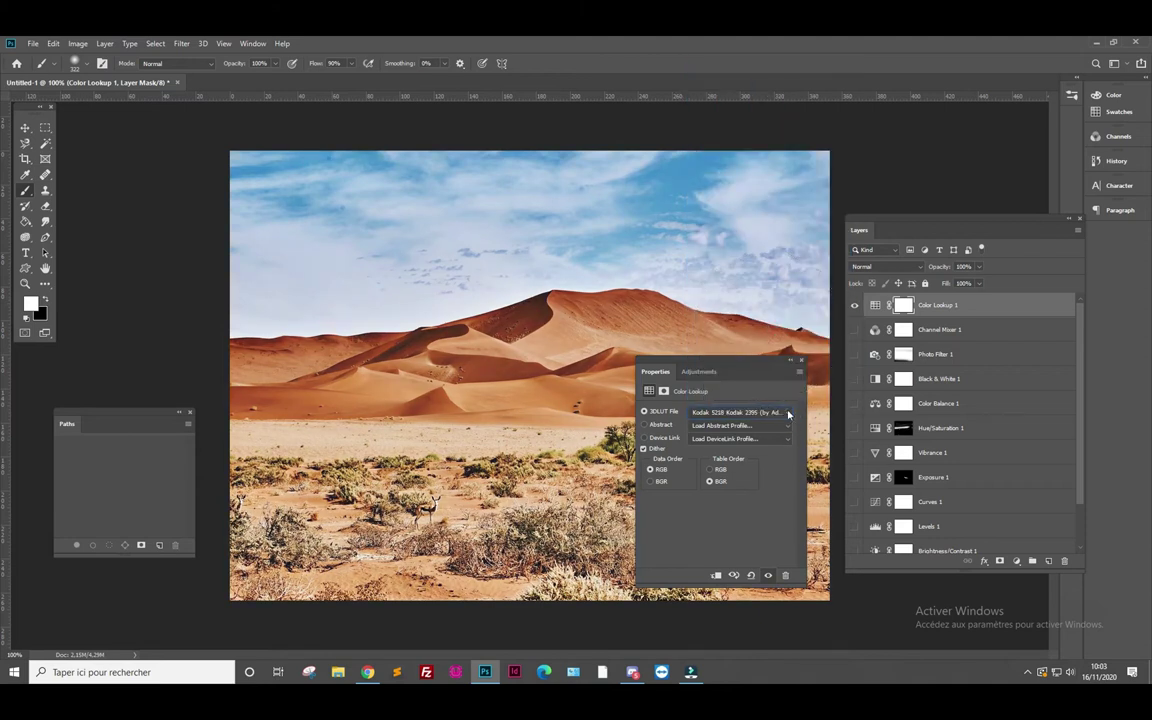
left_click(788, 412)
left_click(767, 366)
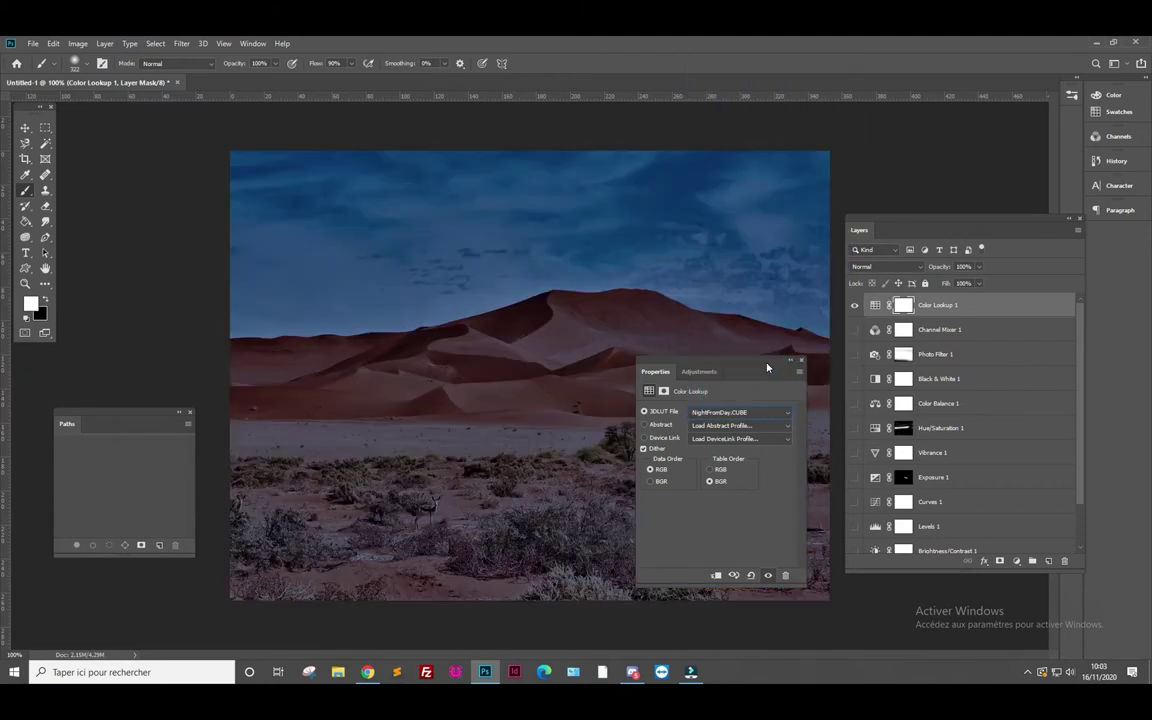
left_click(785, 412)
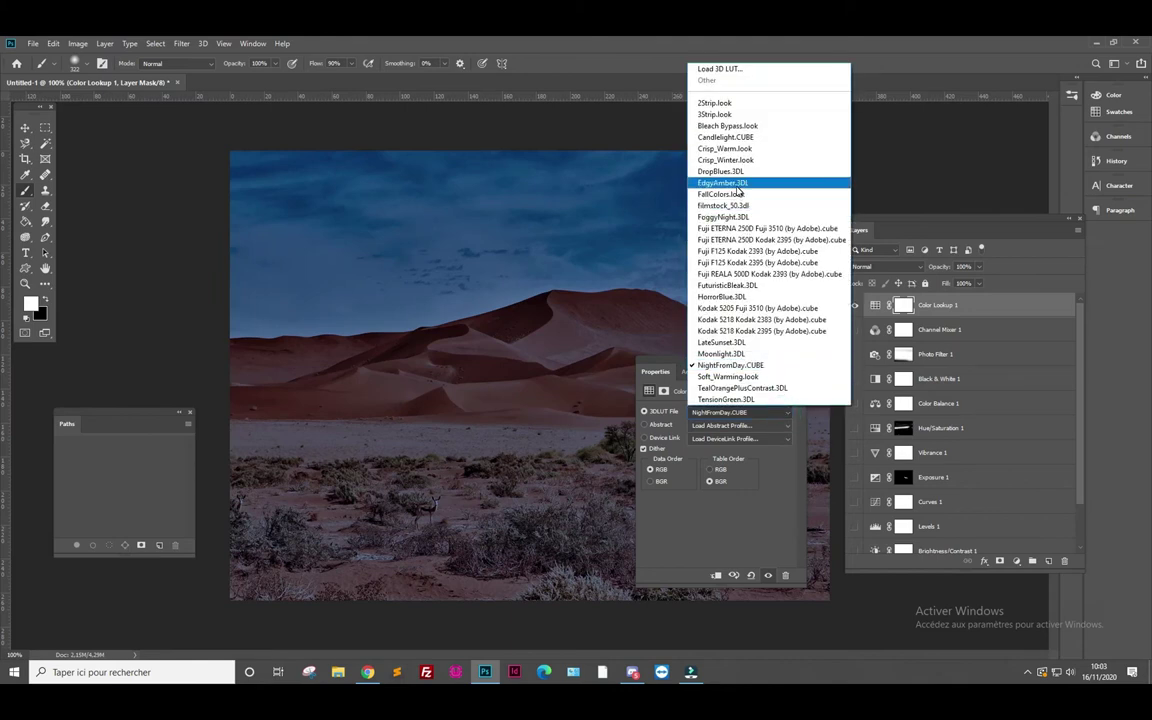
left_click(736, 181)
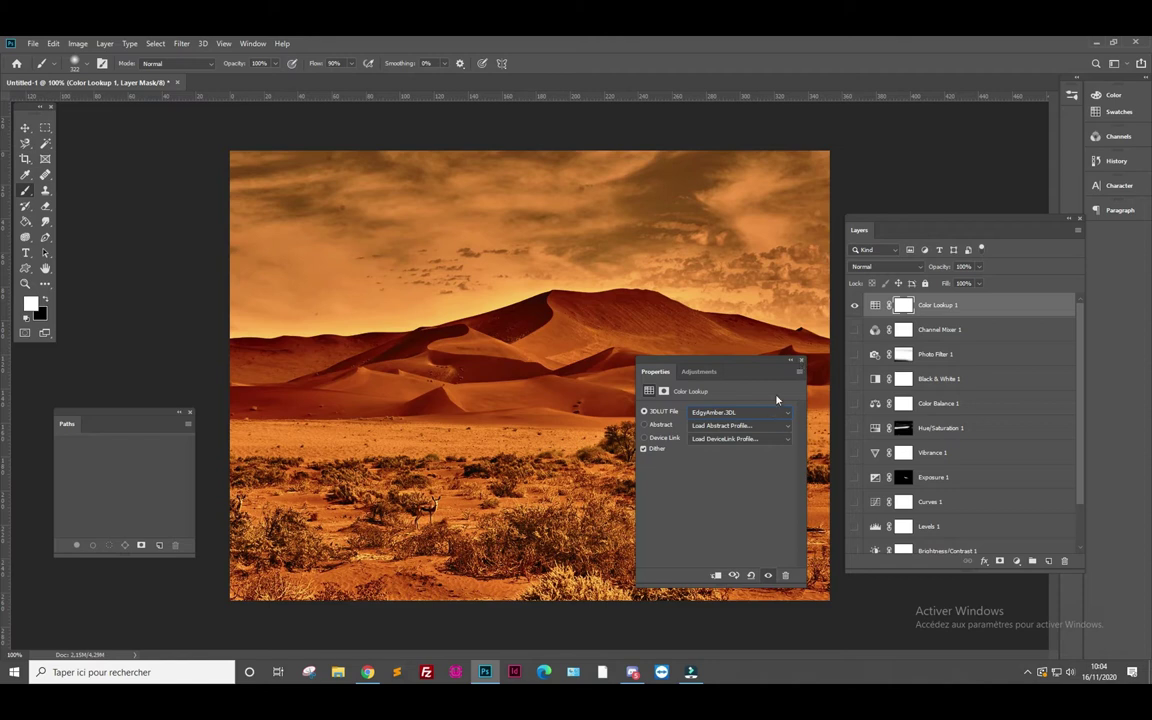
Step: Paint black on the Color Lookup 1 mask over the lower foreground
left_click(663, 391)
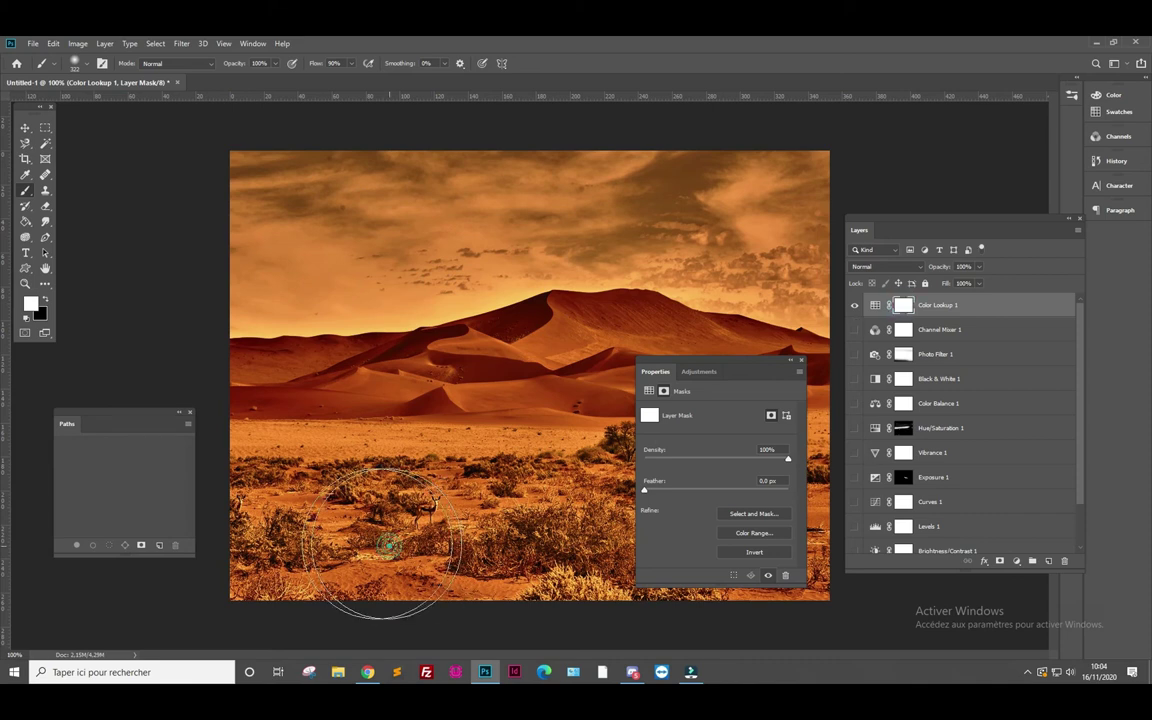
left_click(45, 300)
left_click_drag(240, 465, 380, 555)
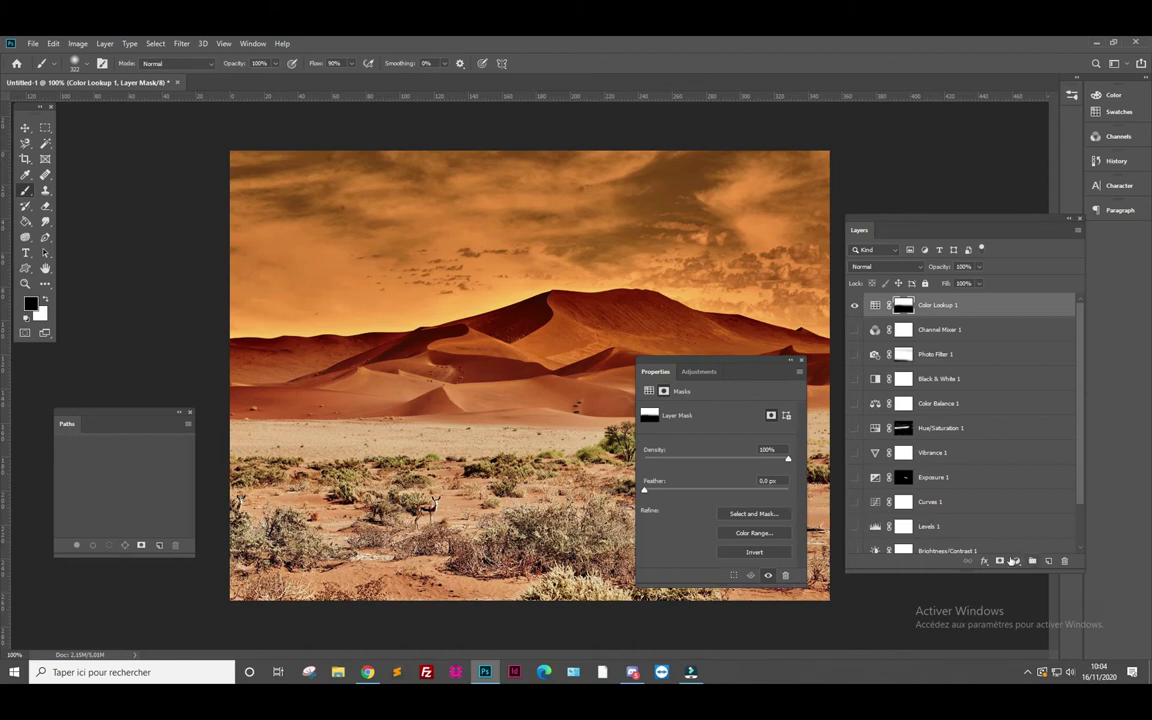
Step: Add a Color Lookup 2 layer with the Kodak 5205 Fuji 3510 grade and compare both lookups
left_click(1013, 561)
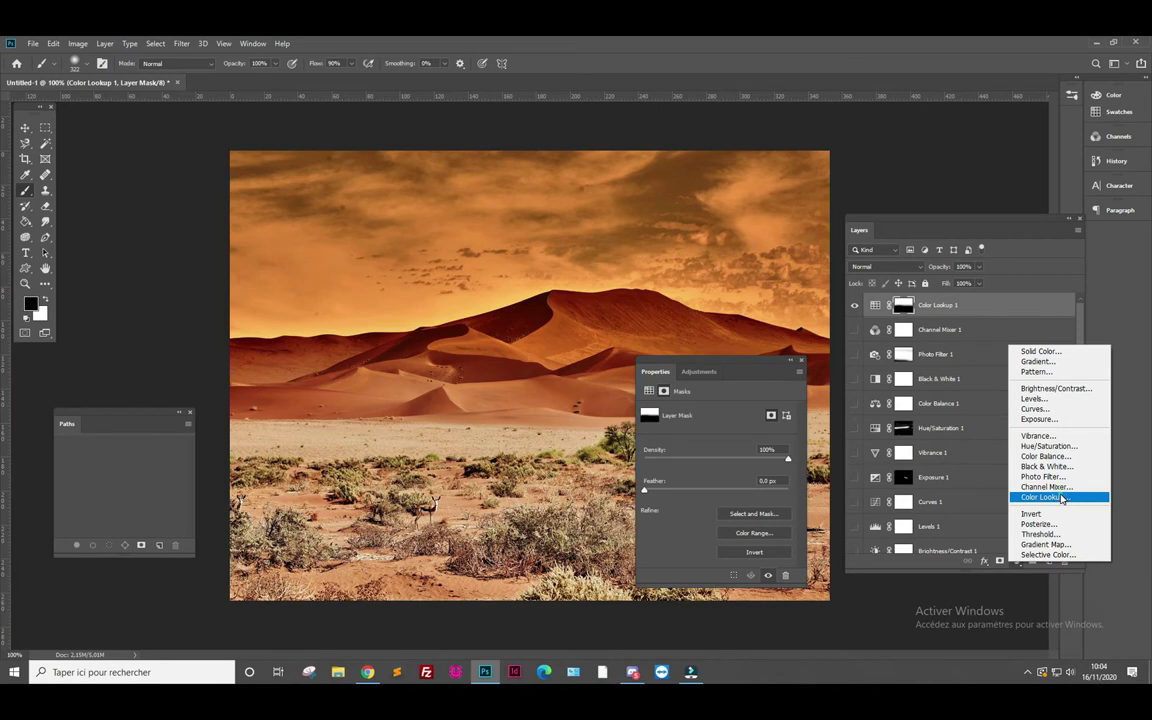
left_click(1062, 498)
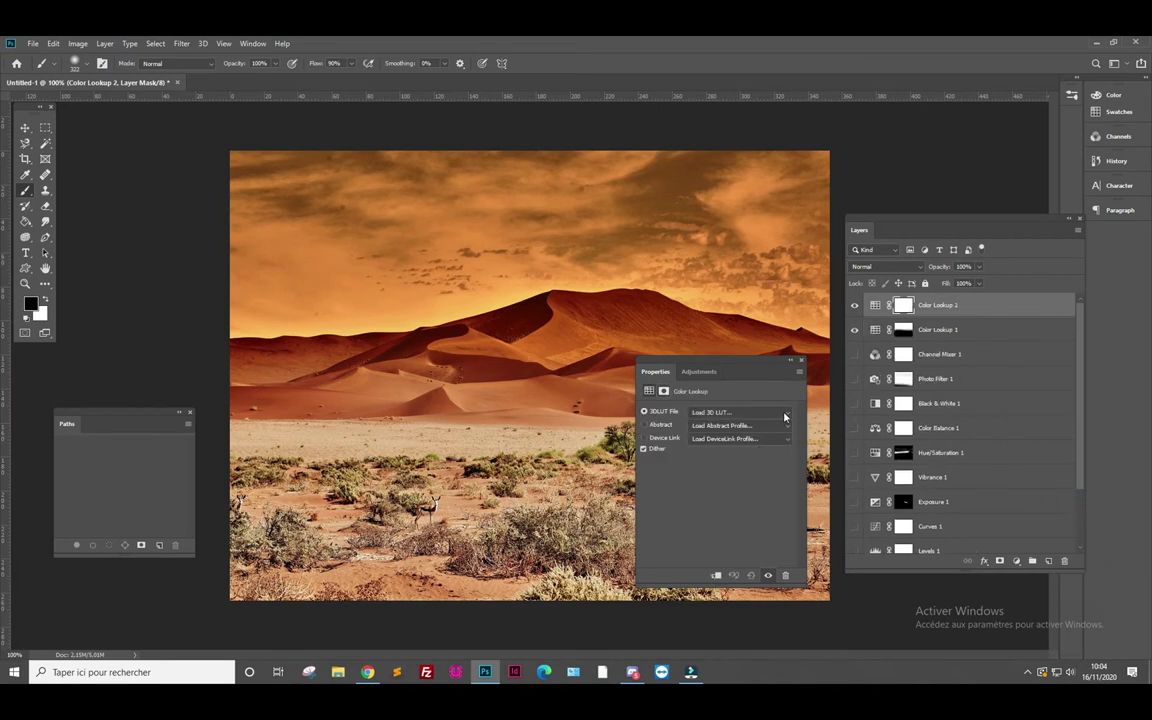
left_click(788, 417)
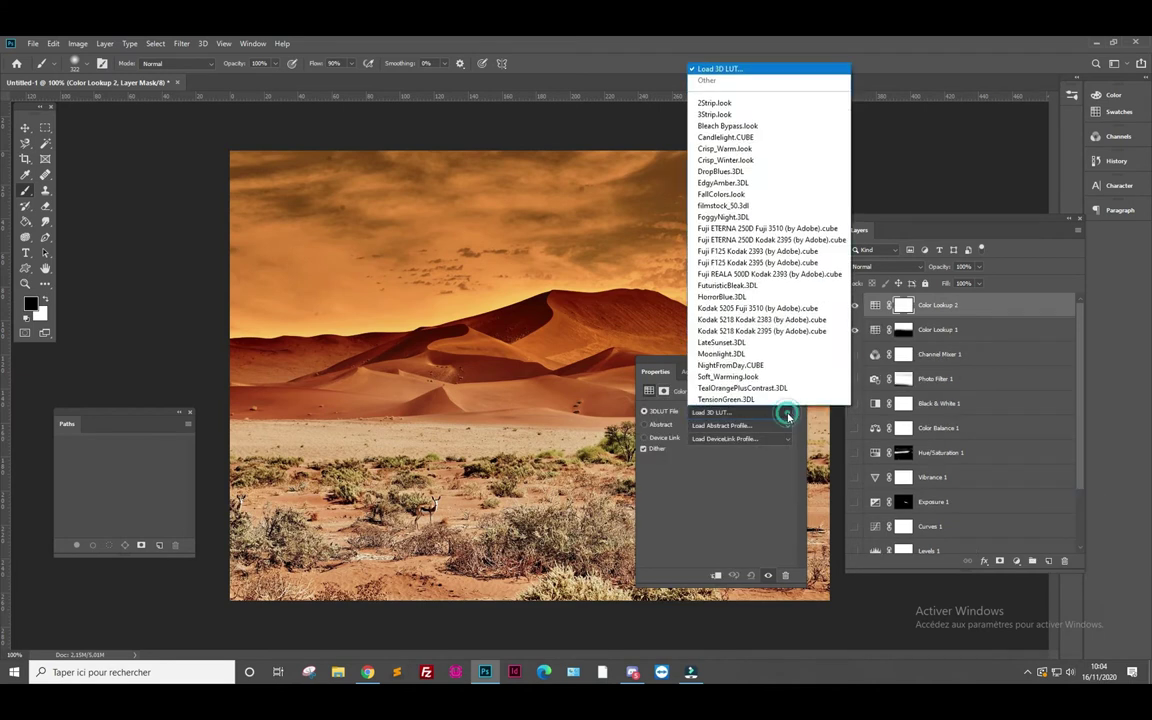
left_click(766, 298)
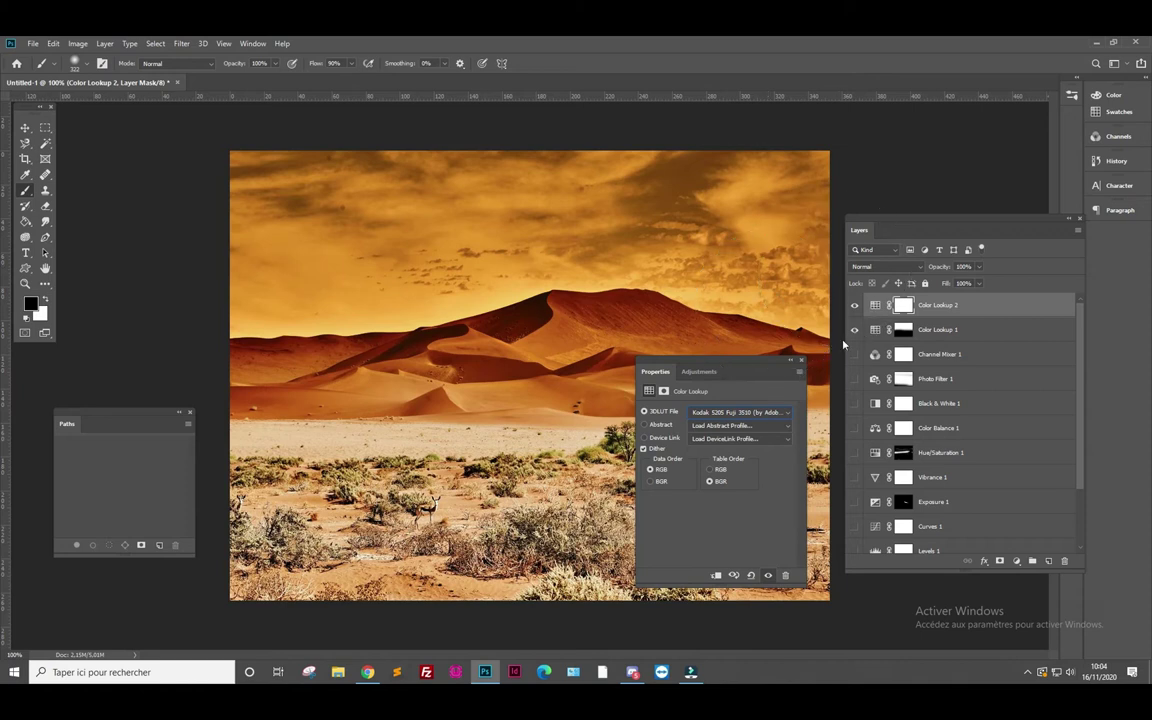
left_click(856, 330)
left_click(856, 330)
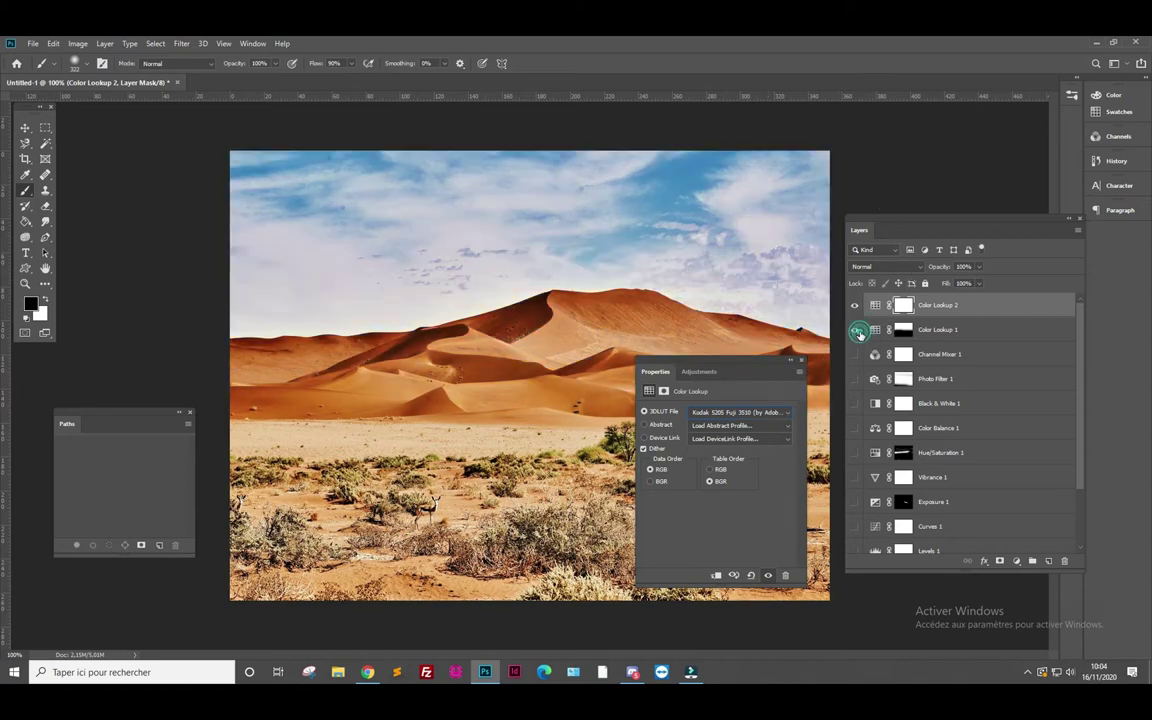
left_click(855, 306)
left_click(855, 306)
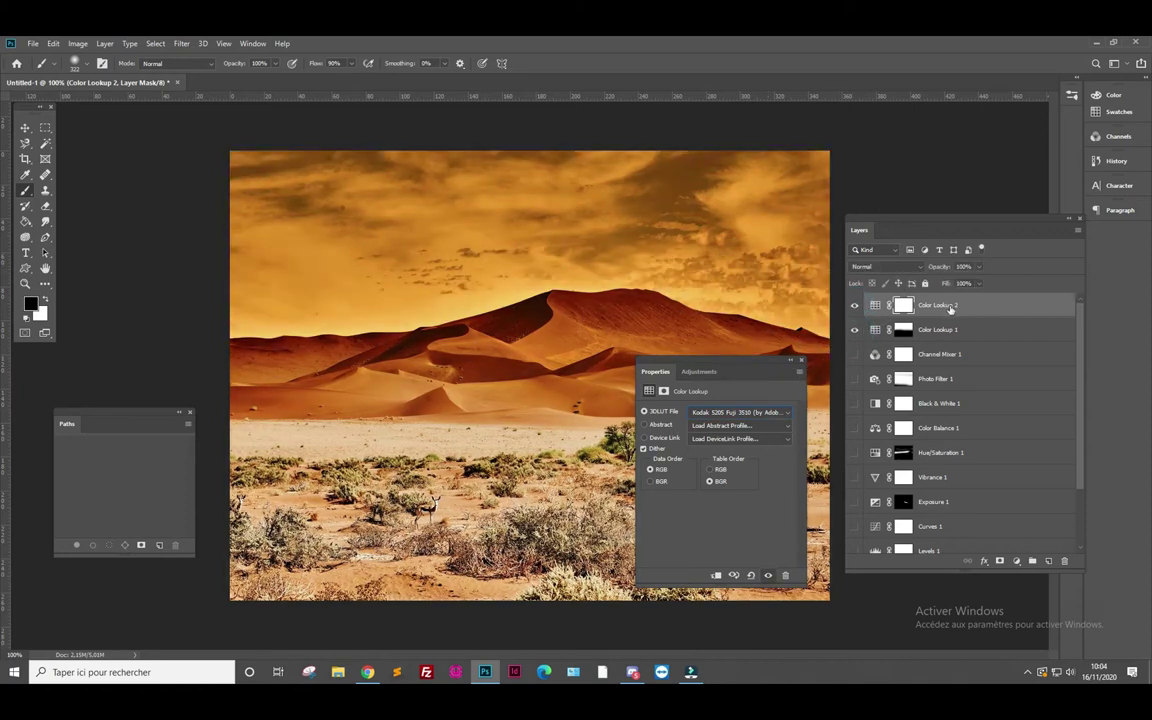
Step: Paint black on Color Lookup 2's mask across the sky and foreground
left_click(904, 307)
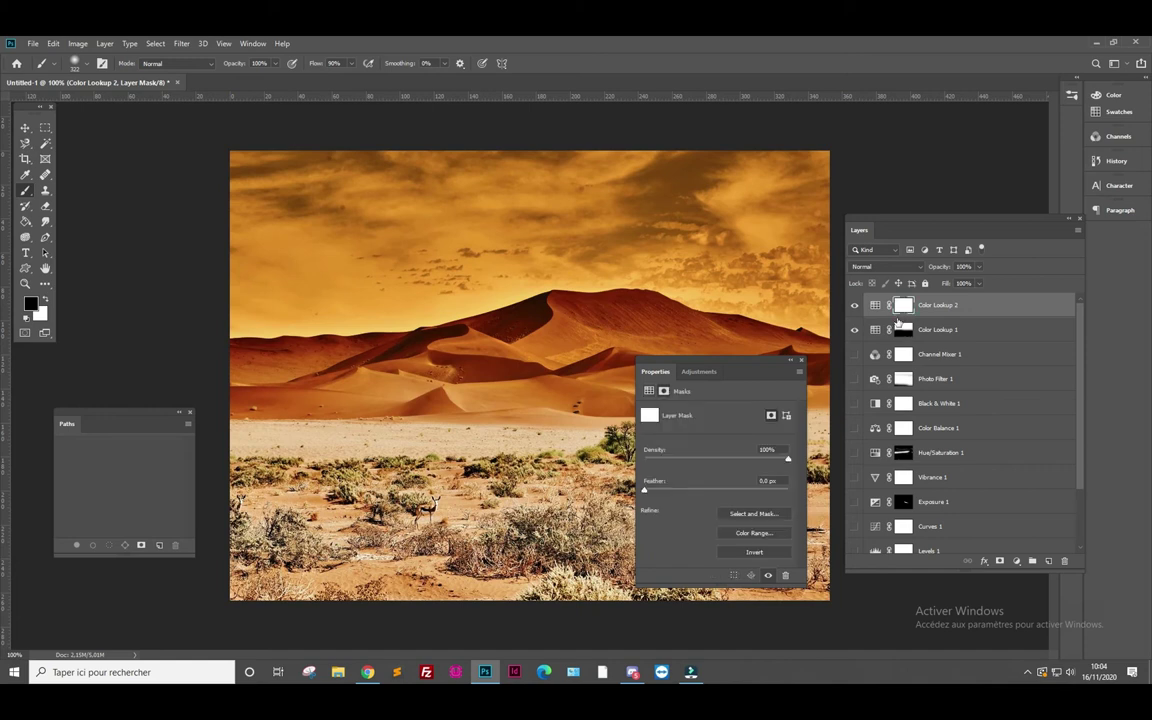
left_click_drag(768, 250, 386, 218)
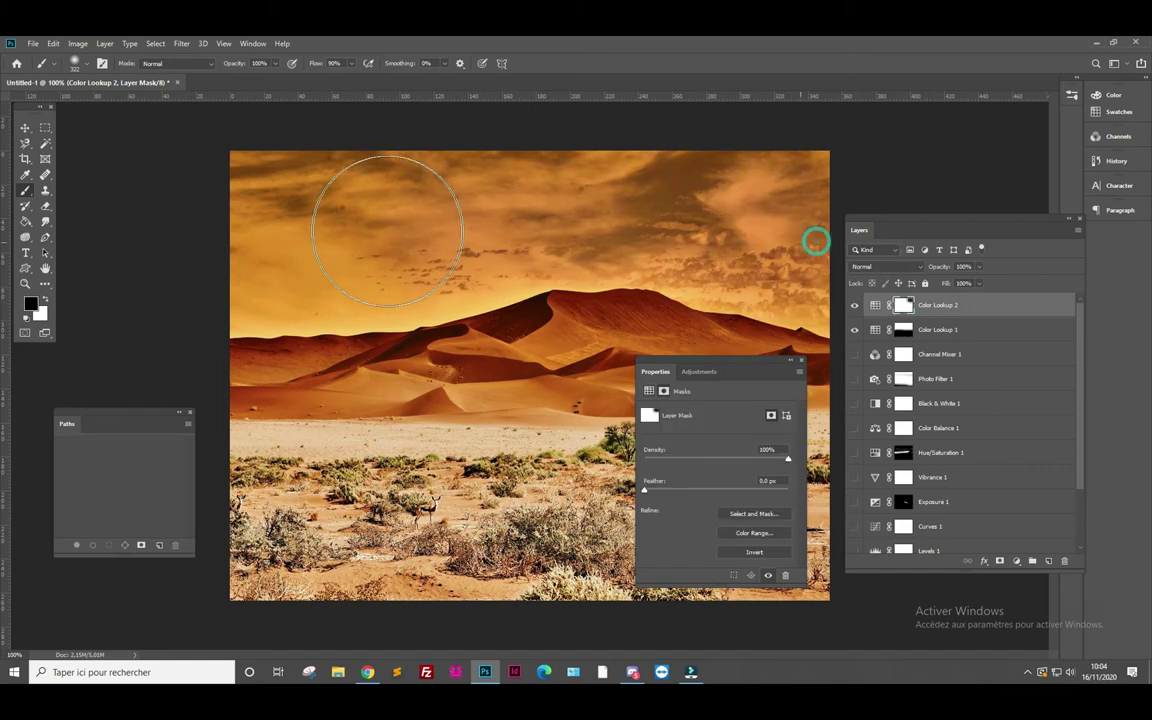
mouse_move(297, 568)
left_mouse_down()
mouse_move(310, 466)
mouse_move(400, 470)
left_mouse_up()
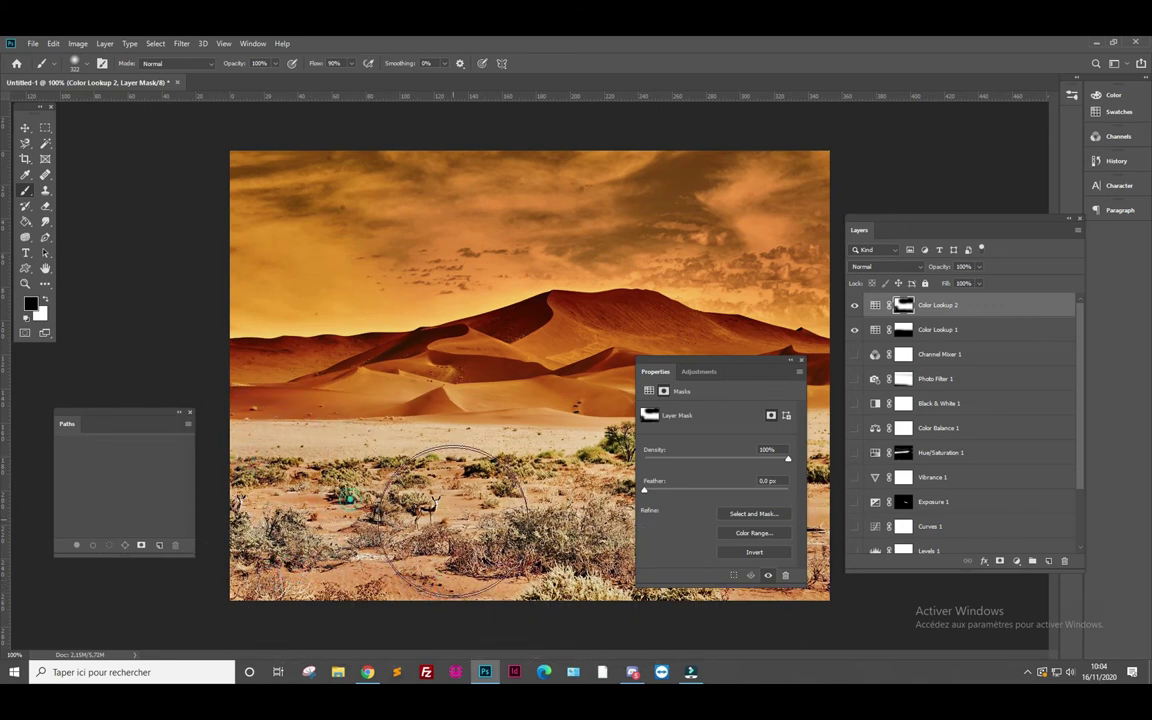
left_click_drag(795, 210, 250, 220)
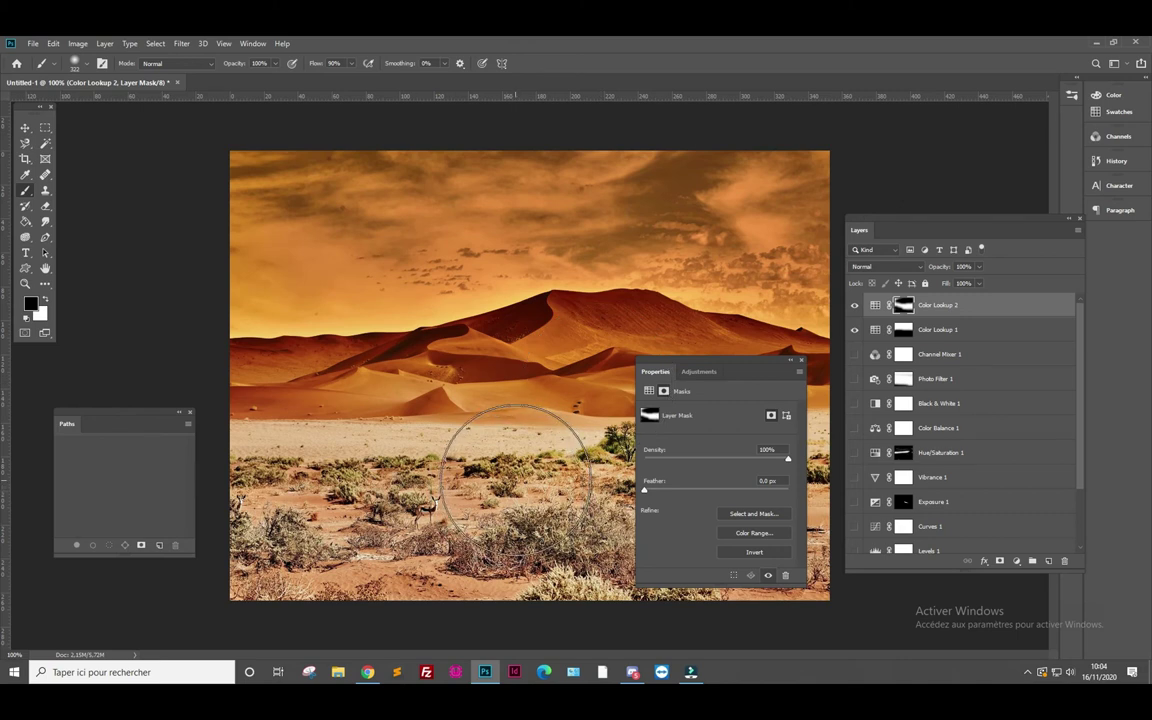
Step: Mask Color Lookup 1 over the sky so it returns to blue
left_click(903, 329)
mouse_move(887, 244)
left_mouse_down()
mouse_move(188, 188)
mouse_move(360, 257)
left_mouse_up()
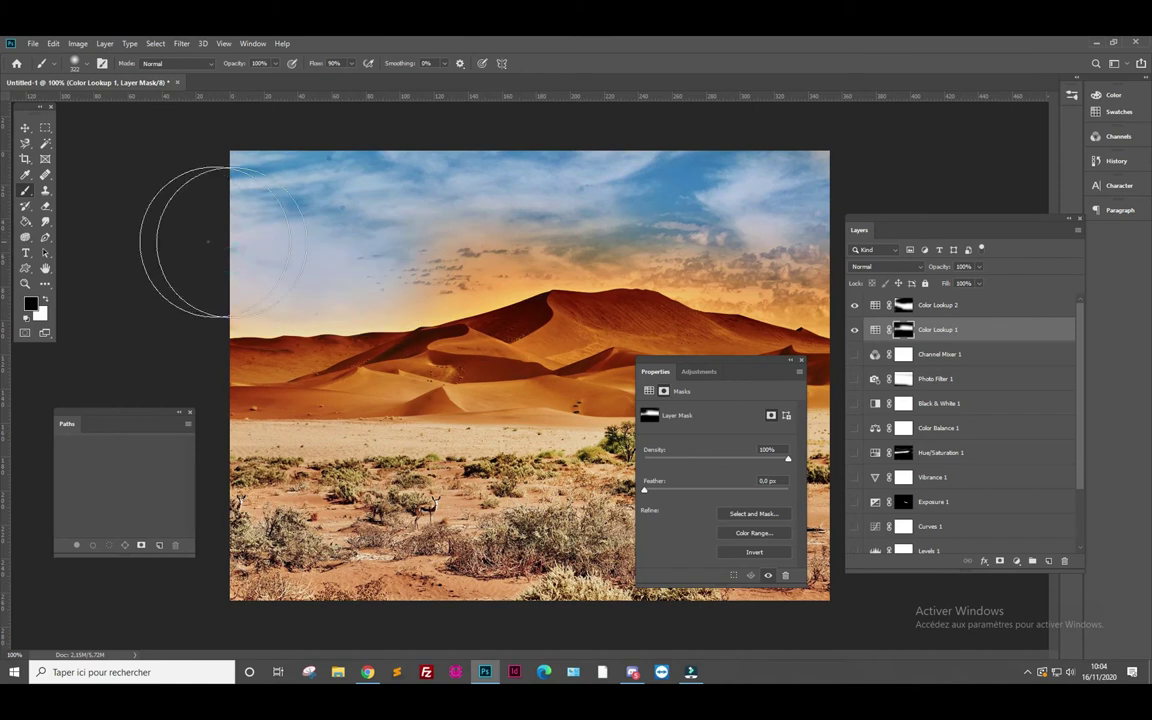
left_click_drag(652, 212, 913, 270)
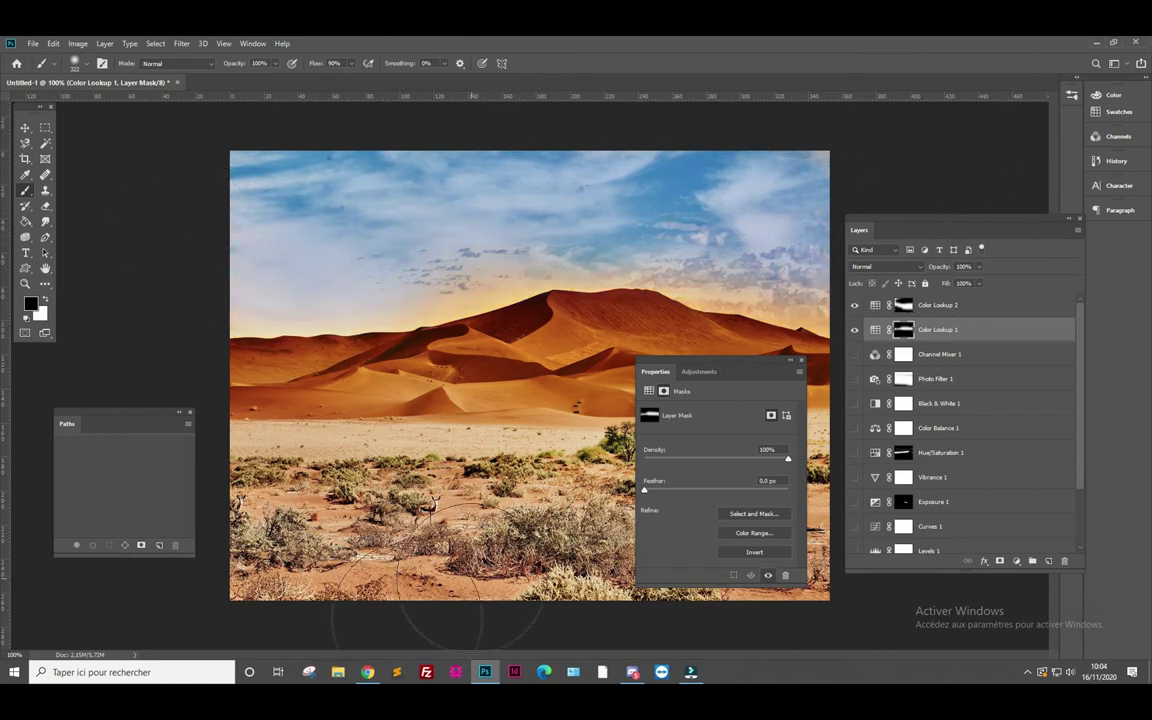
mouse_move(785, 255)
left_mouse_down()
mouse_move(347, 244)
mouse_move(745, 237)
left_mouse_up()
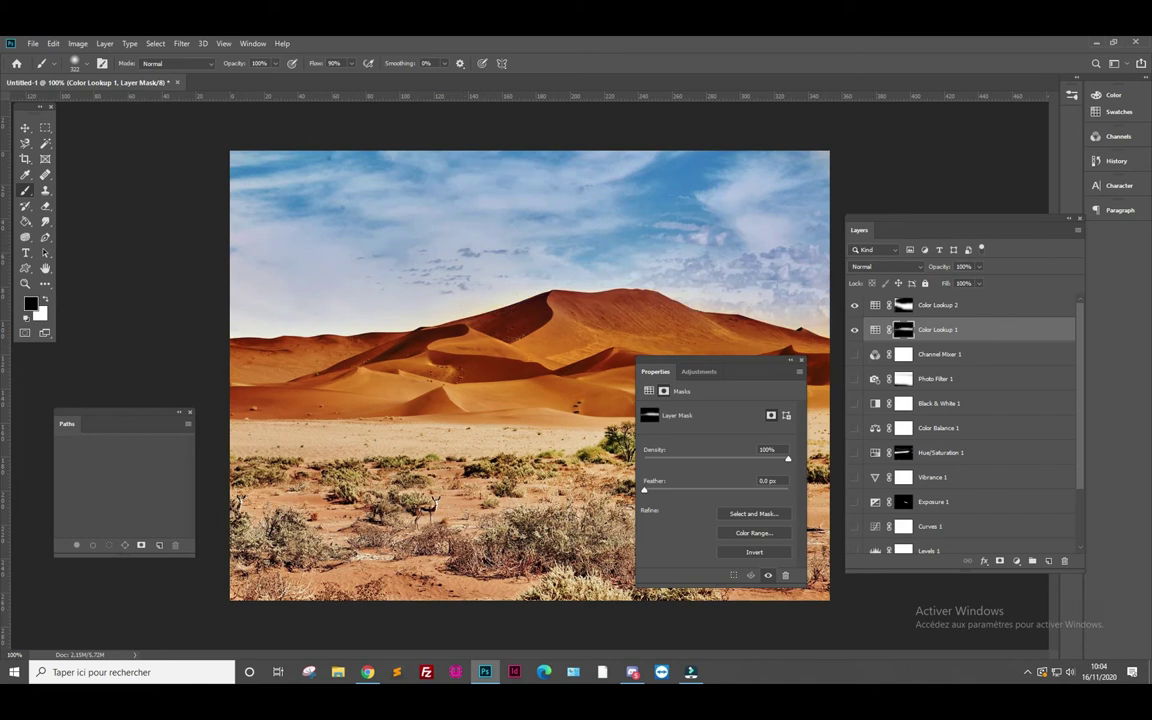
Step: Toggle Color Lookup 1 and 2 to compare, leaving both hidden
left_click(854, 305)
left_click(854, 330)
left_click(854, 330)
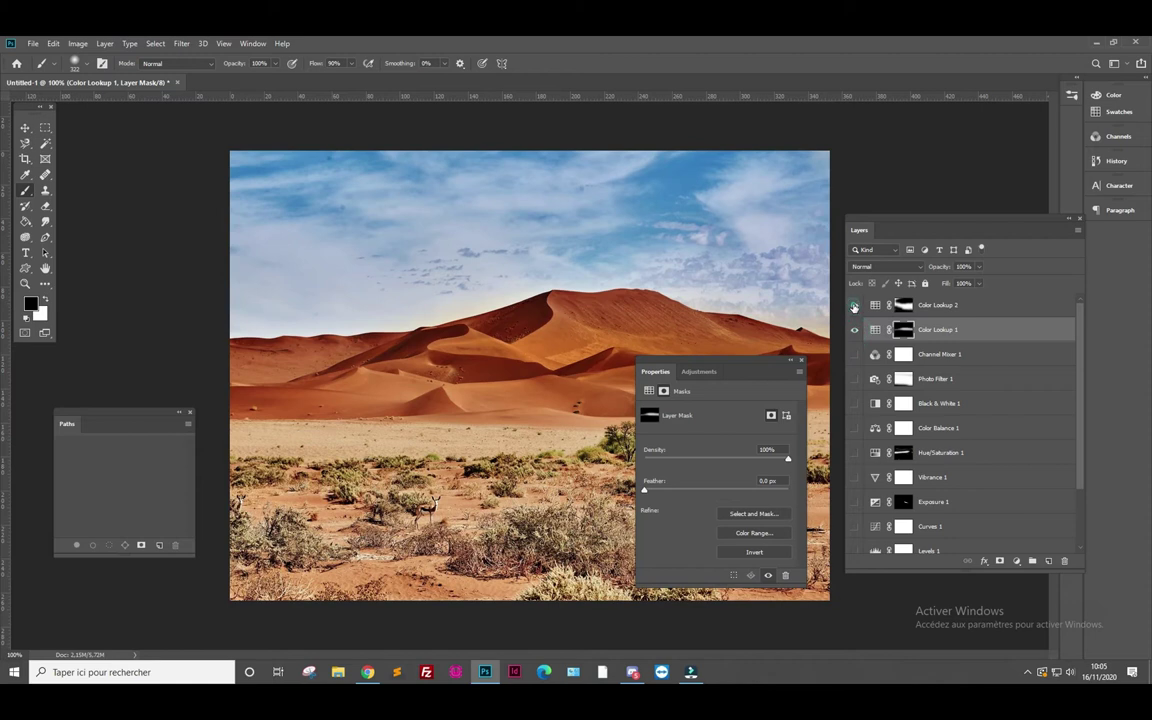
left_click(854, 305)
left_click(854, 305)
left_click(854, 330)
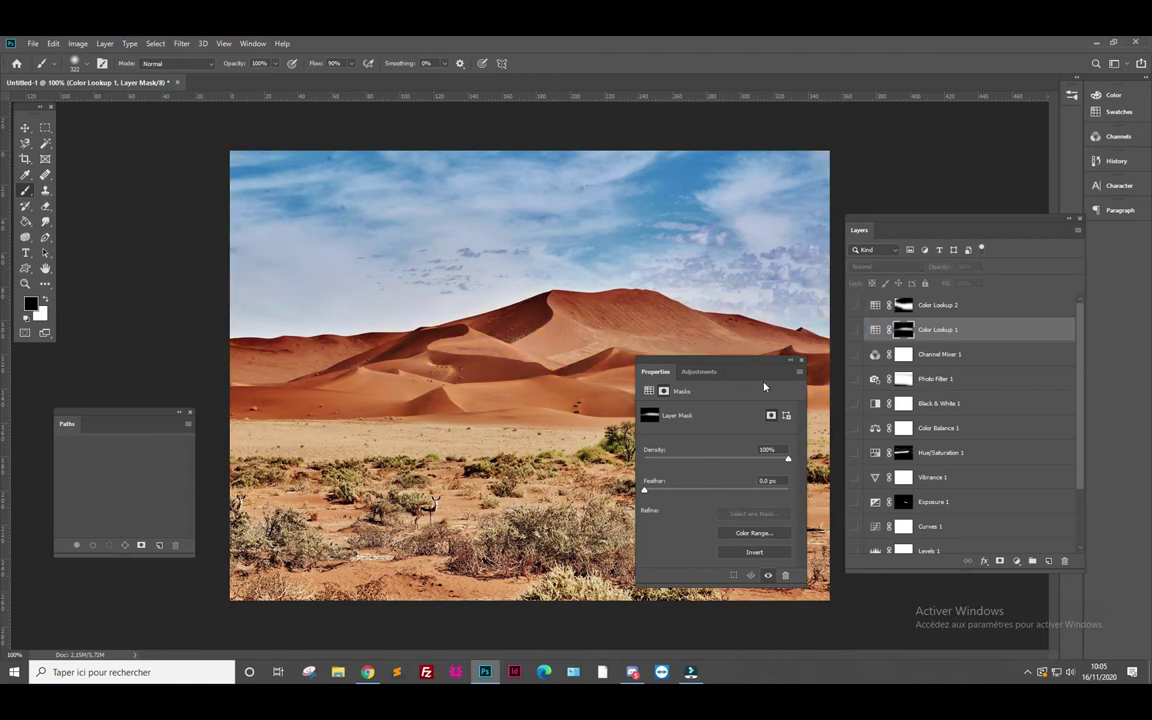
Step: Add an Invert adjustment layer and hide it, then add a Posterize layer
left_click(1016, 561)
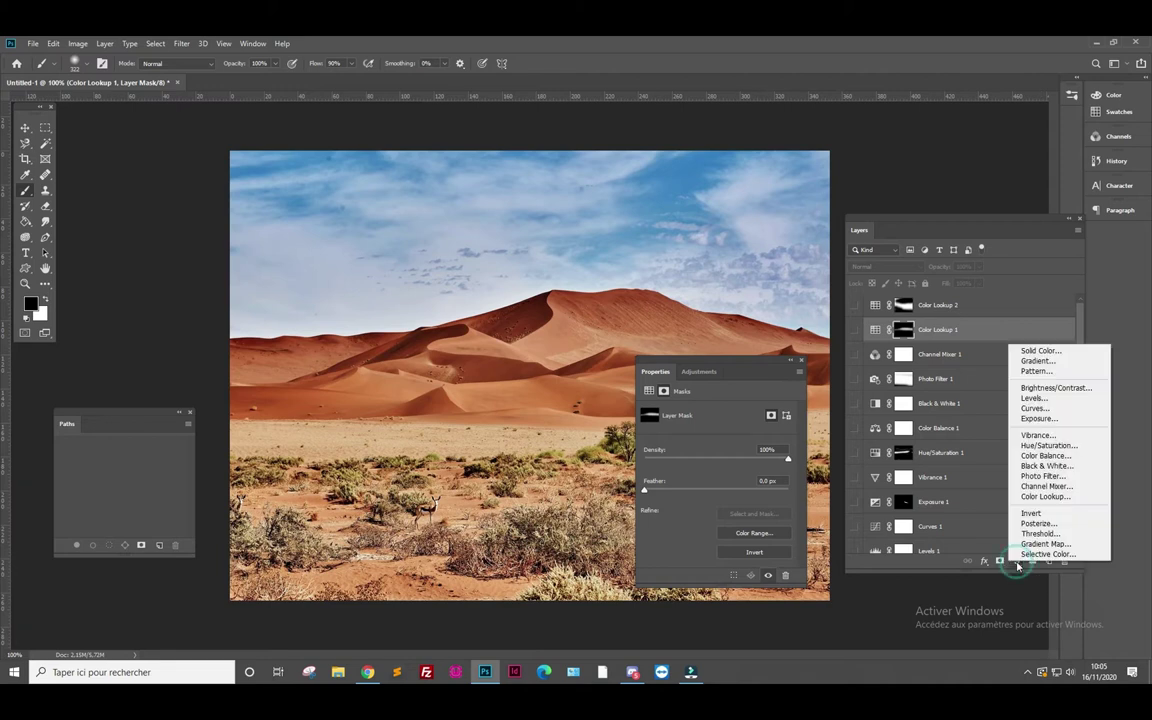
left_click(1051, 514)
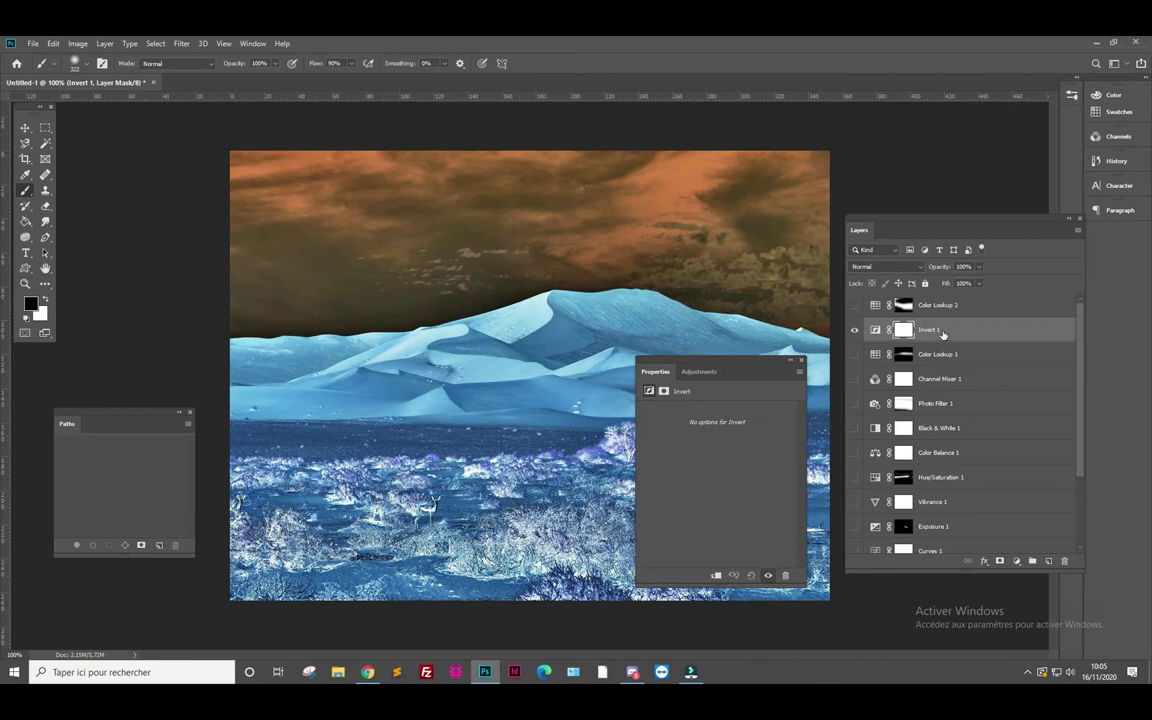
left_click(855, 331)
left_click(1016, 562)
left_click(1057, 524)
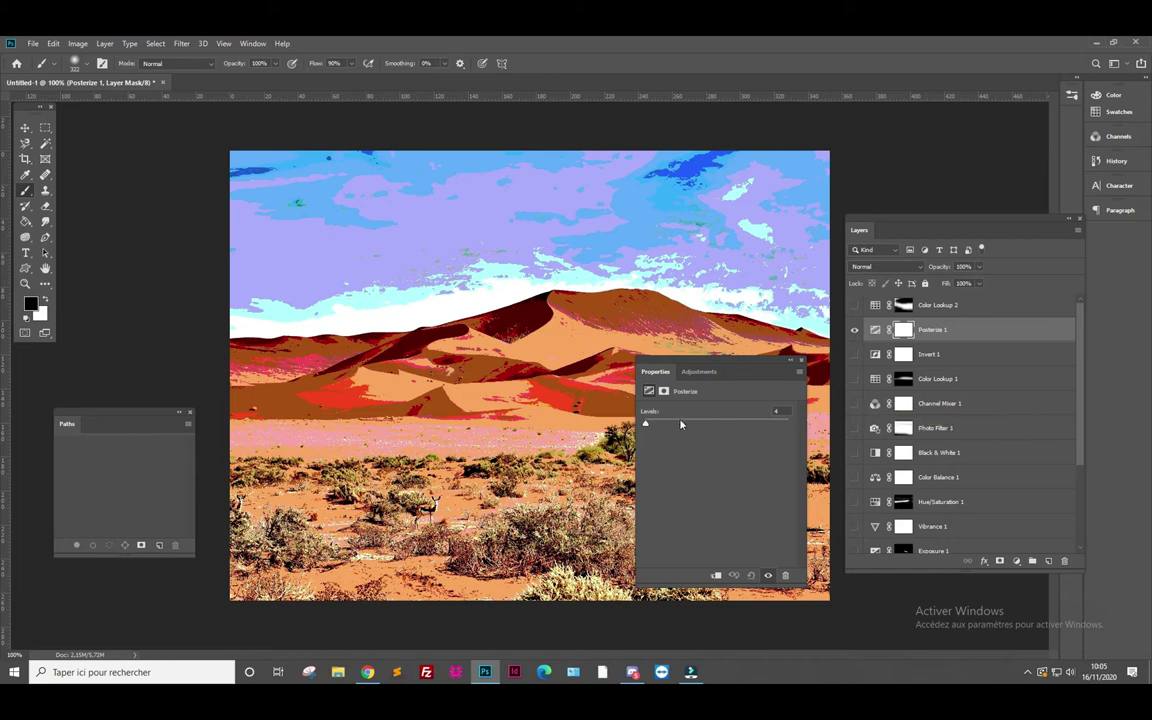
Step: Sweep the Posterize levels down to 2 and show the Black & White 1 layer
mouse_move(645, 426)
left_mouse_down()
mouse_move(664, 428)
mouse_move(643, 428)
left_mouse_up()
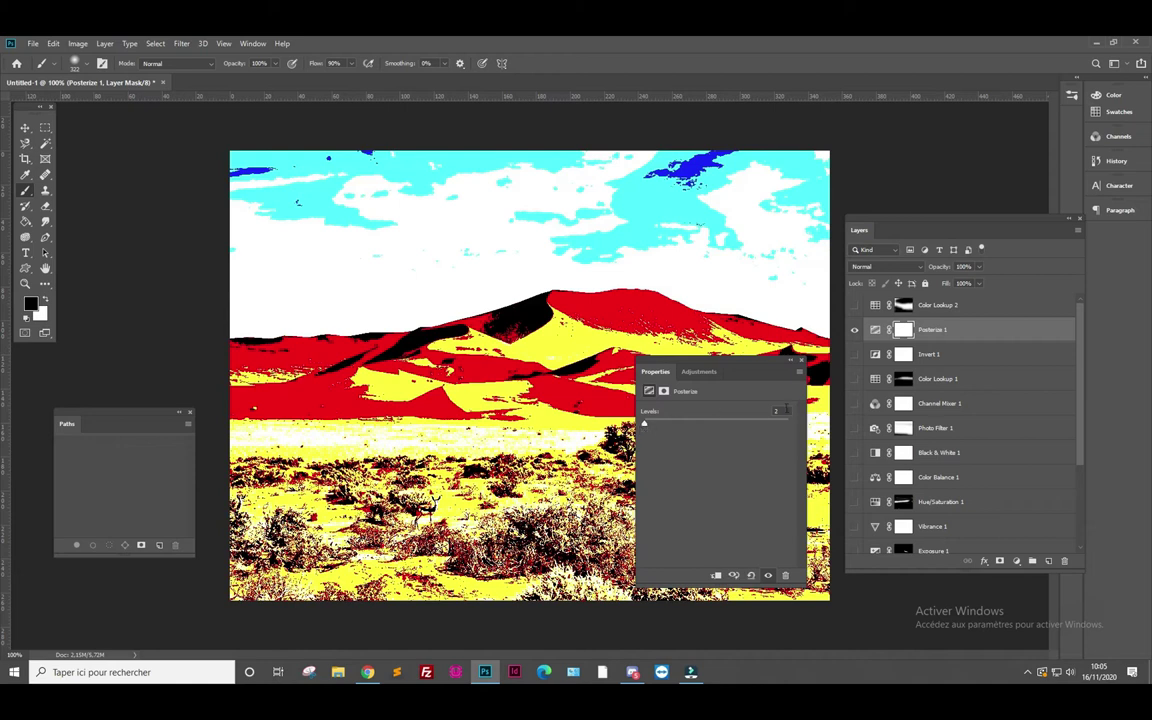
mouse_move(645, 427)
left_mouse_down()
mouse_move(826, 433)
mouse_move(644, 424)
left_mouse_up()
left_click(855, 453)
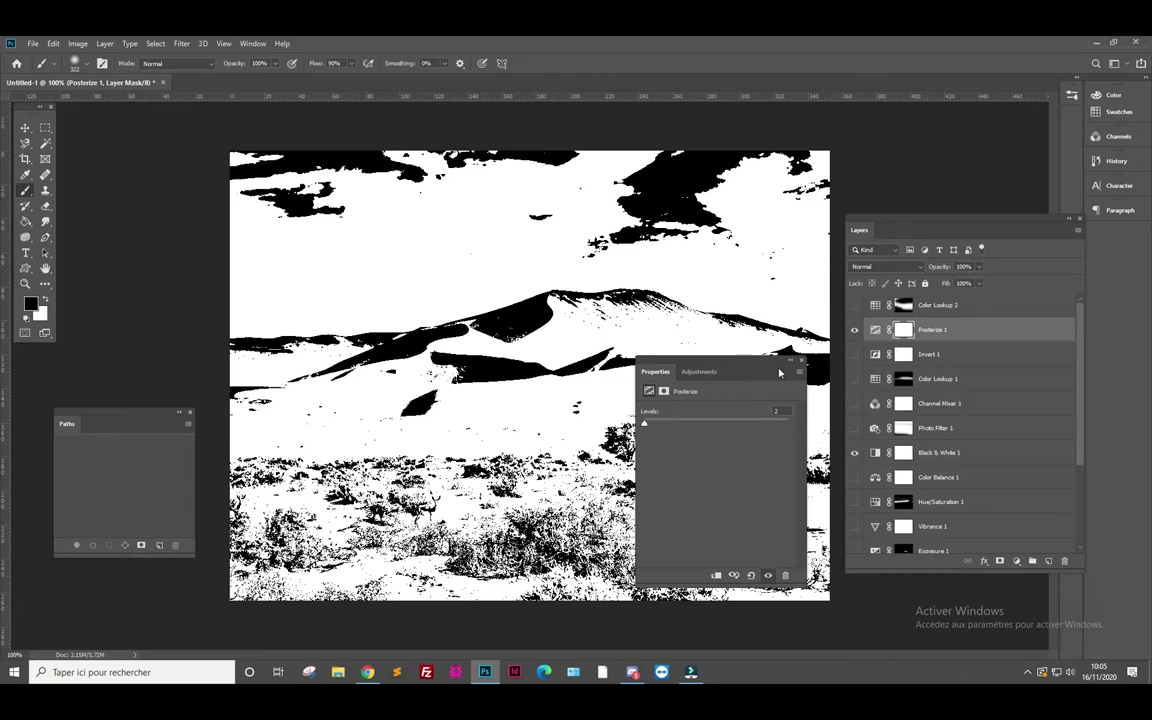
left_click_drag(780, 373, 798, 539)
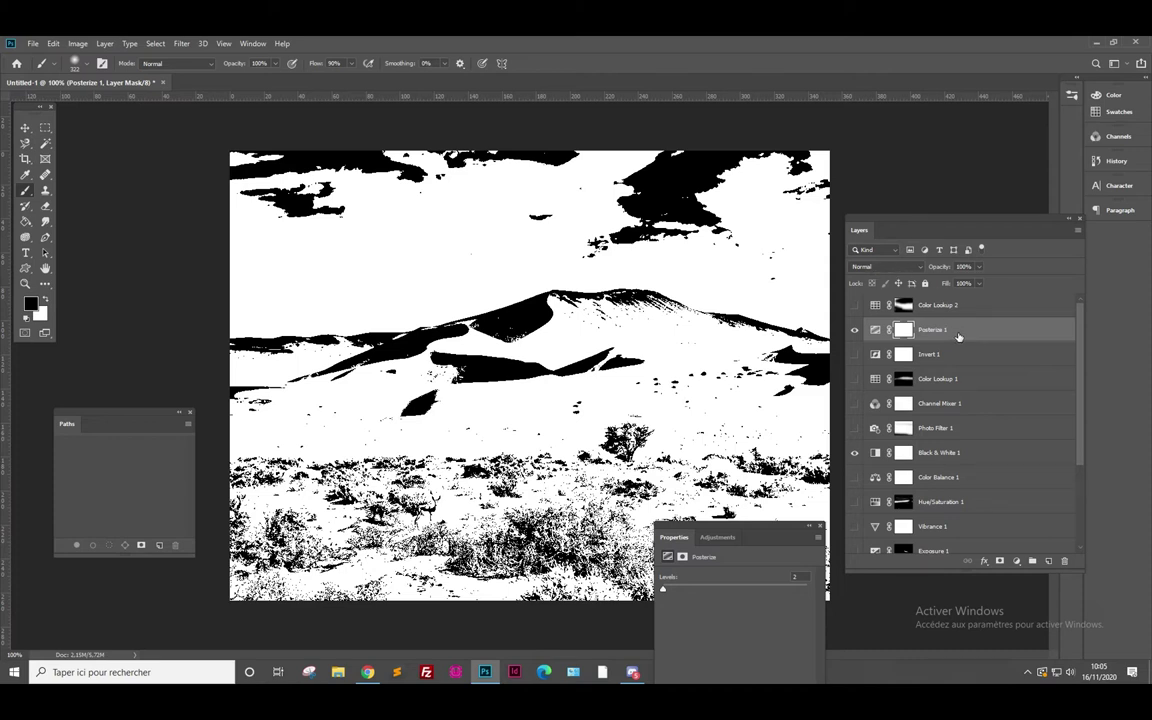
Step: Set Posterize 1 to Overlay blending, then hide it and Black & White 1
left_click(913, 267)
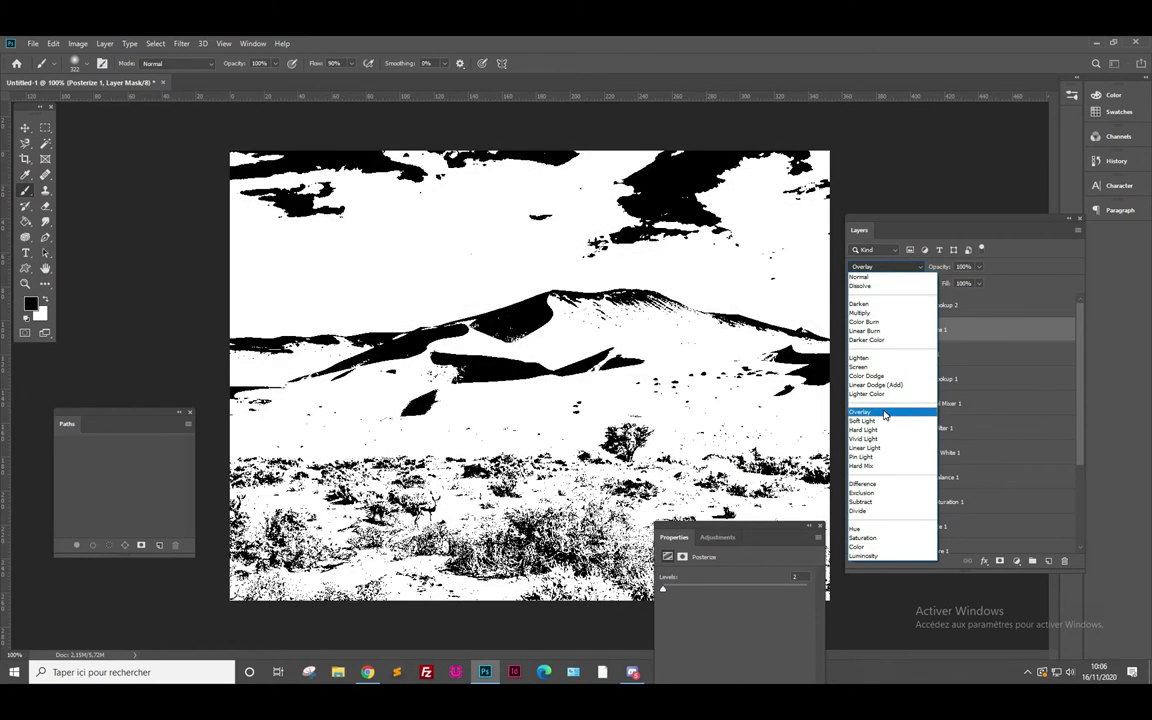
left_click(884, 414)
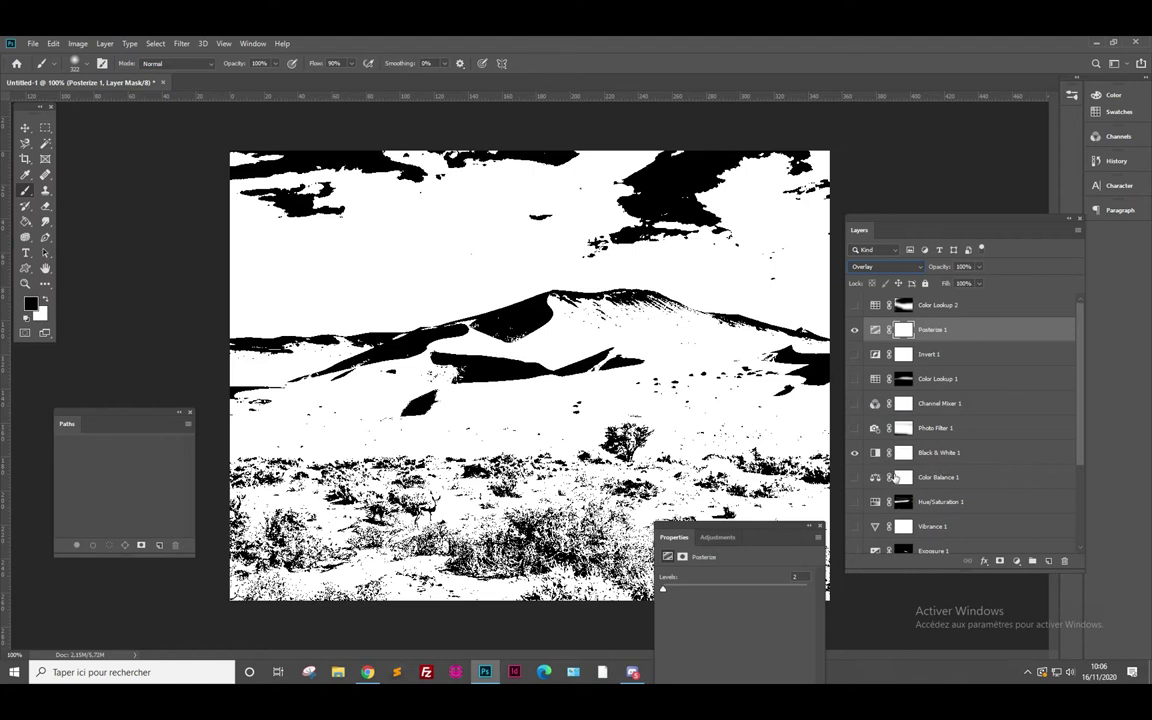
left_click(853, 454)
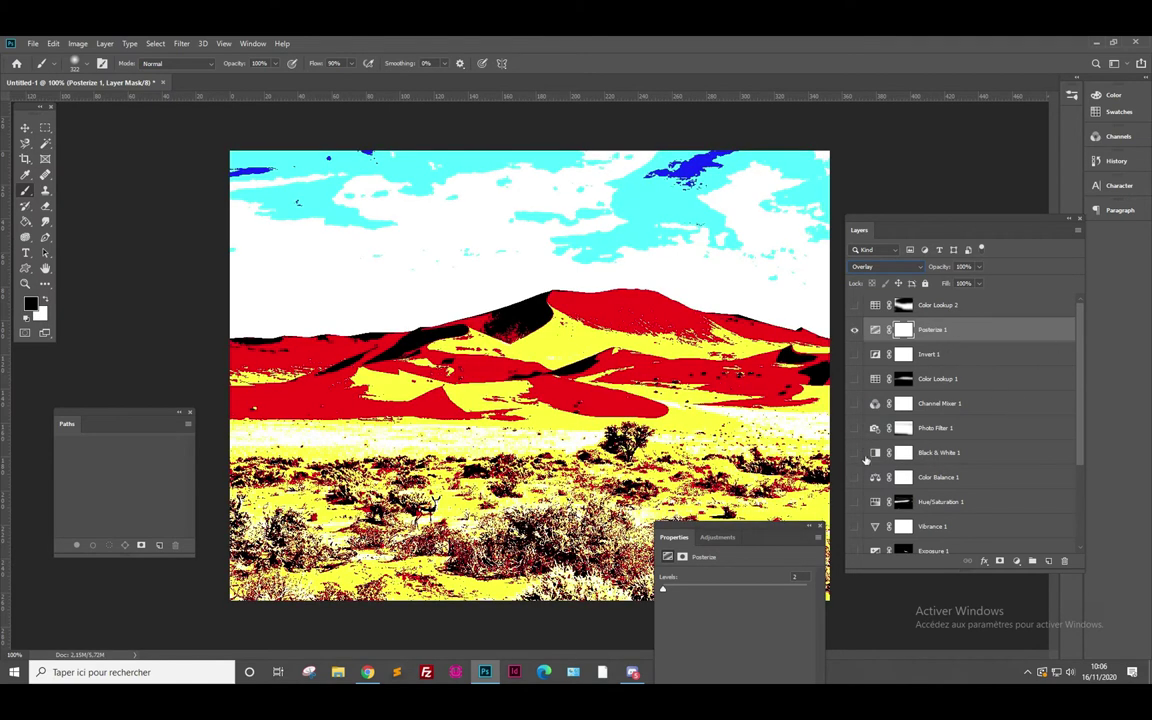
left_click(856, 333)
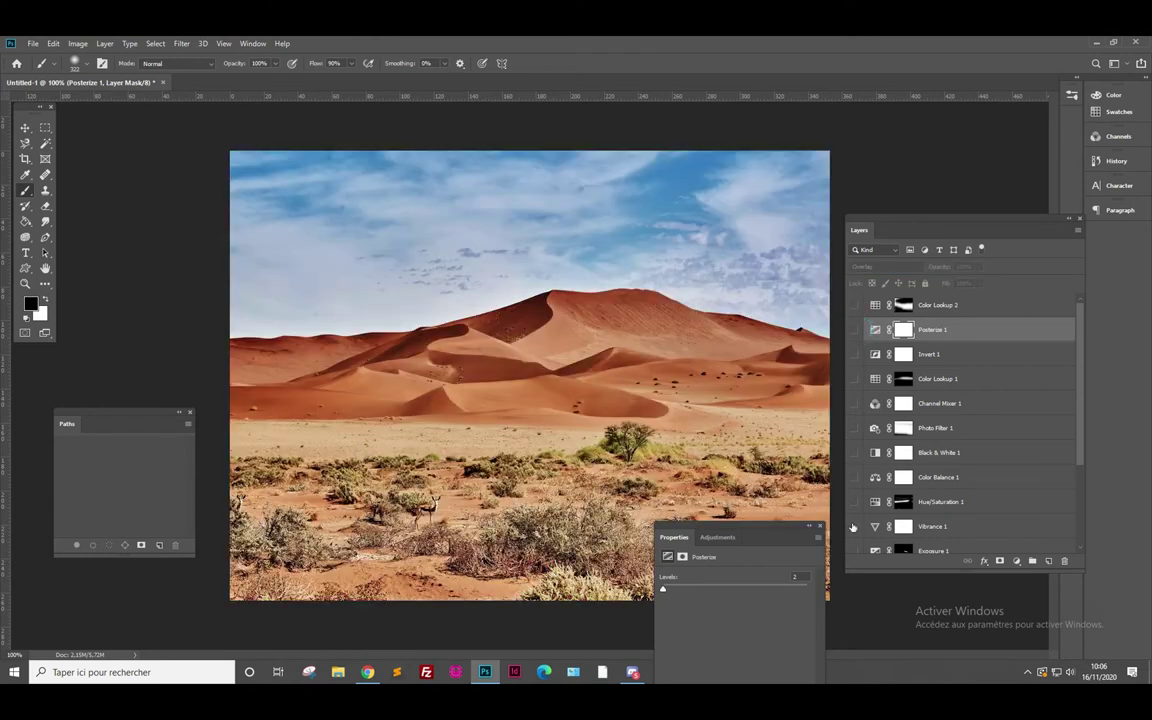
left_click(1017, 563)
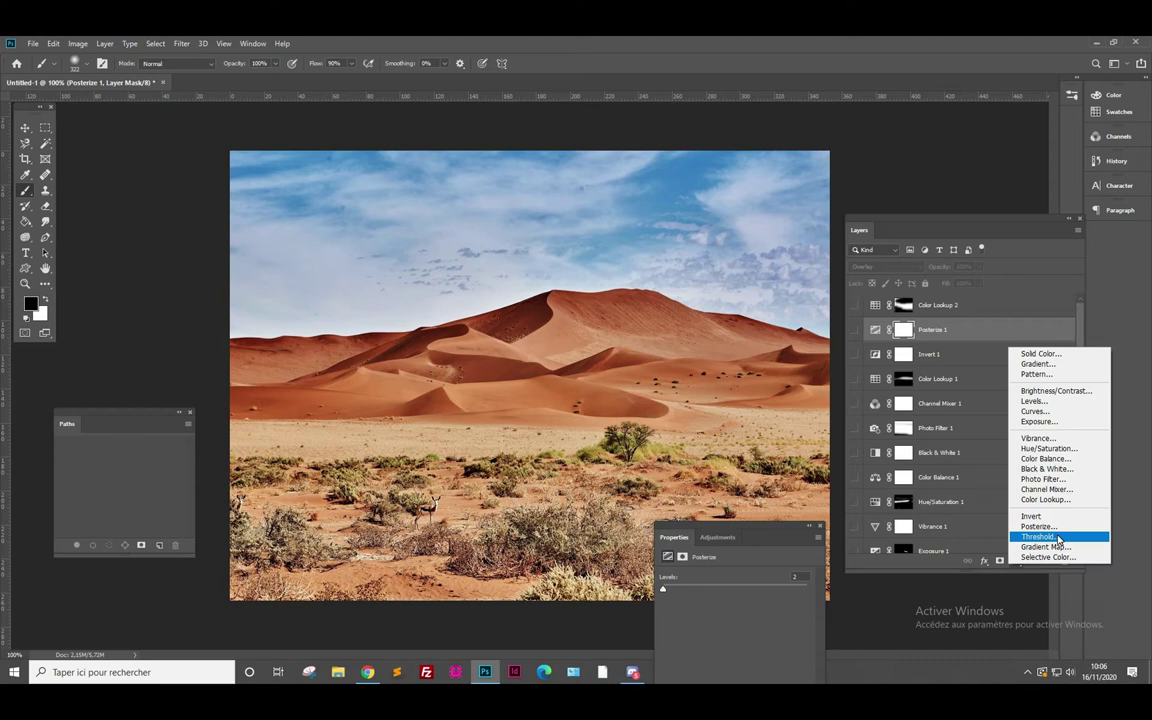
Step: Add a Threshold 1 layer at level 159 and switch it off
left_click(1058, 540)
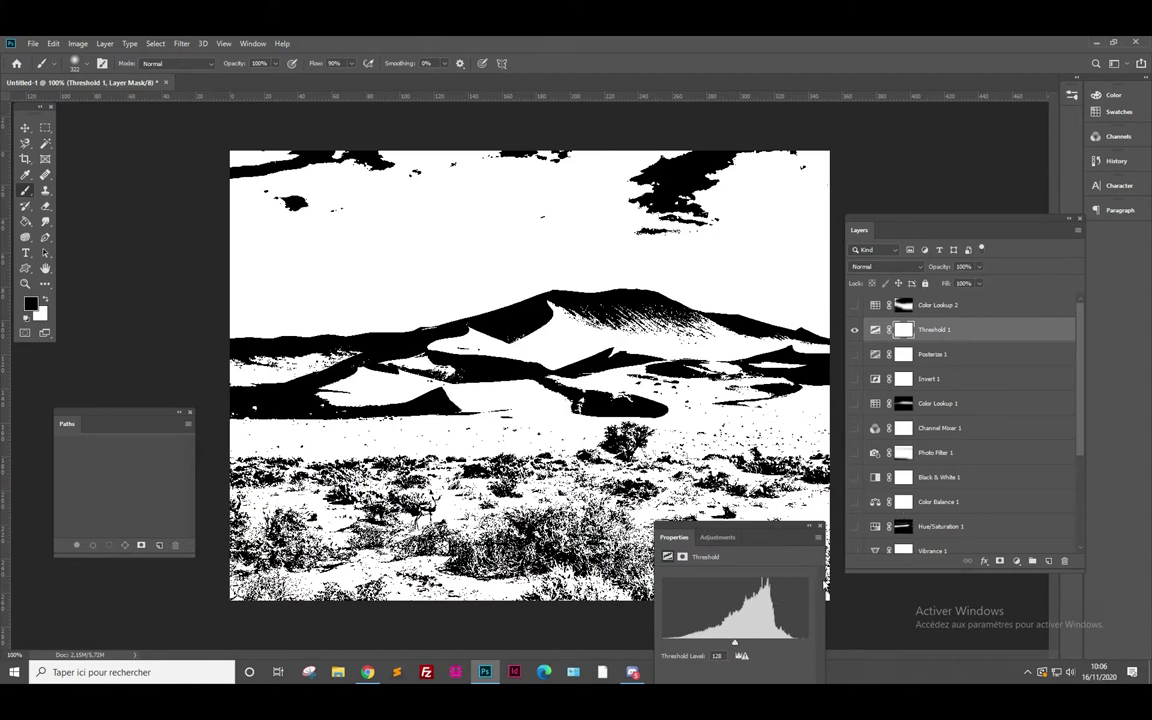
mouse_move(734, 645)
left_mouse_down()
mouse_move(797, 645)
mouse_move(752, 645)
left_mouse_up()
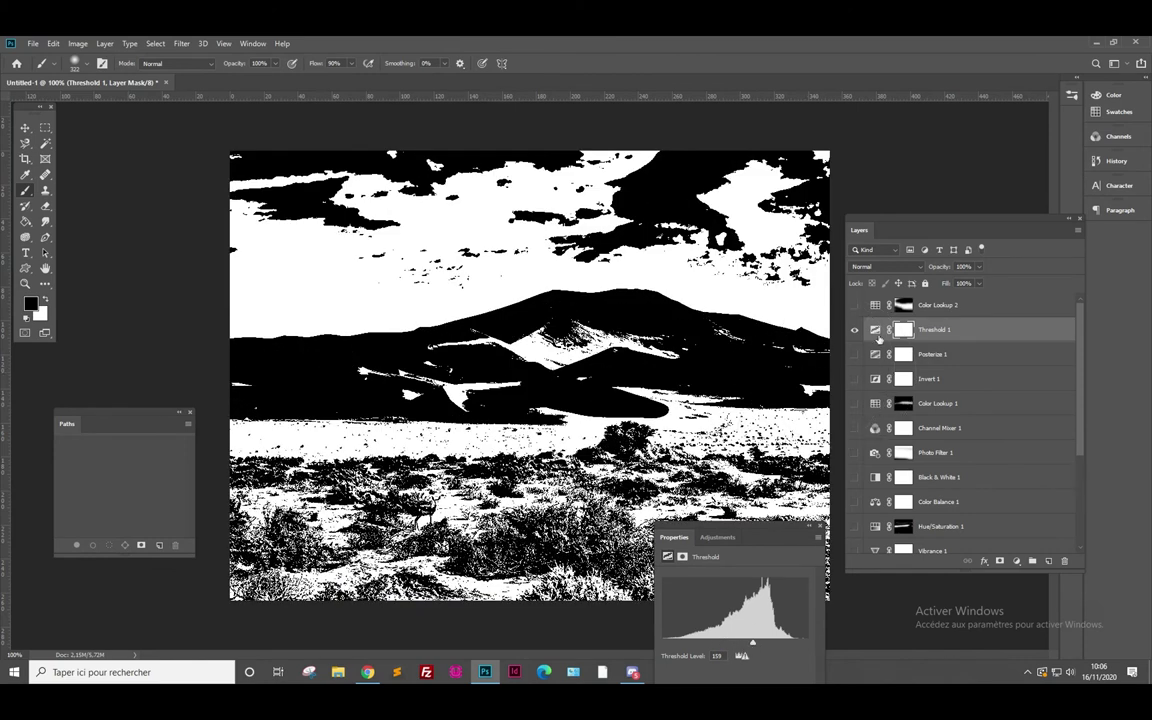
left_click(856, 331)
left_click(1016, 561)
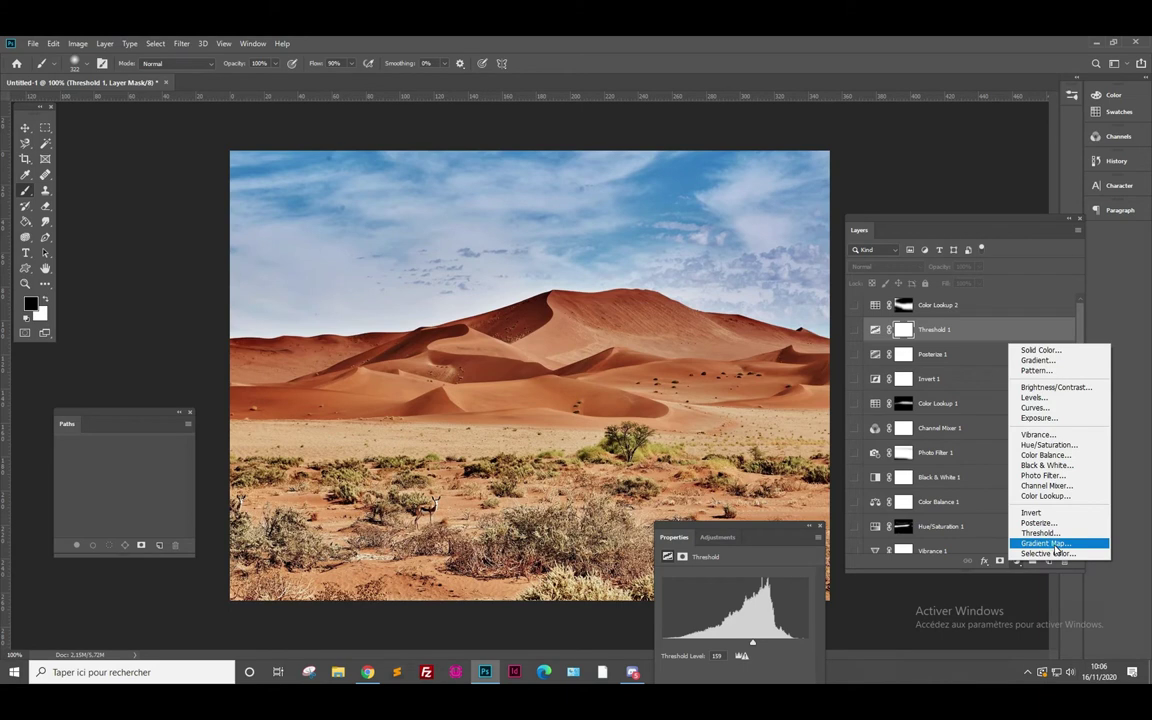
Step: Add a Gradient Map layer and try the purple-to-orange, red-green and other presets
left_click(1045, 543)
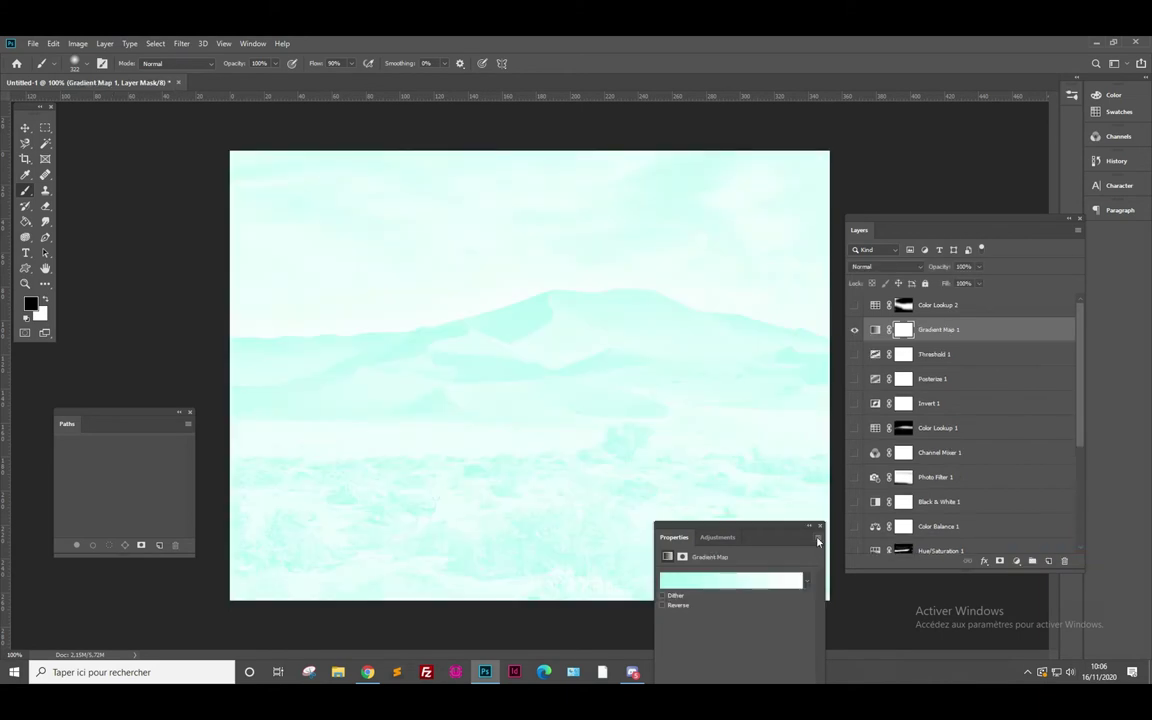
left_click_drag(793, 531, 769, 425)
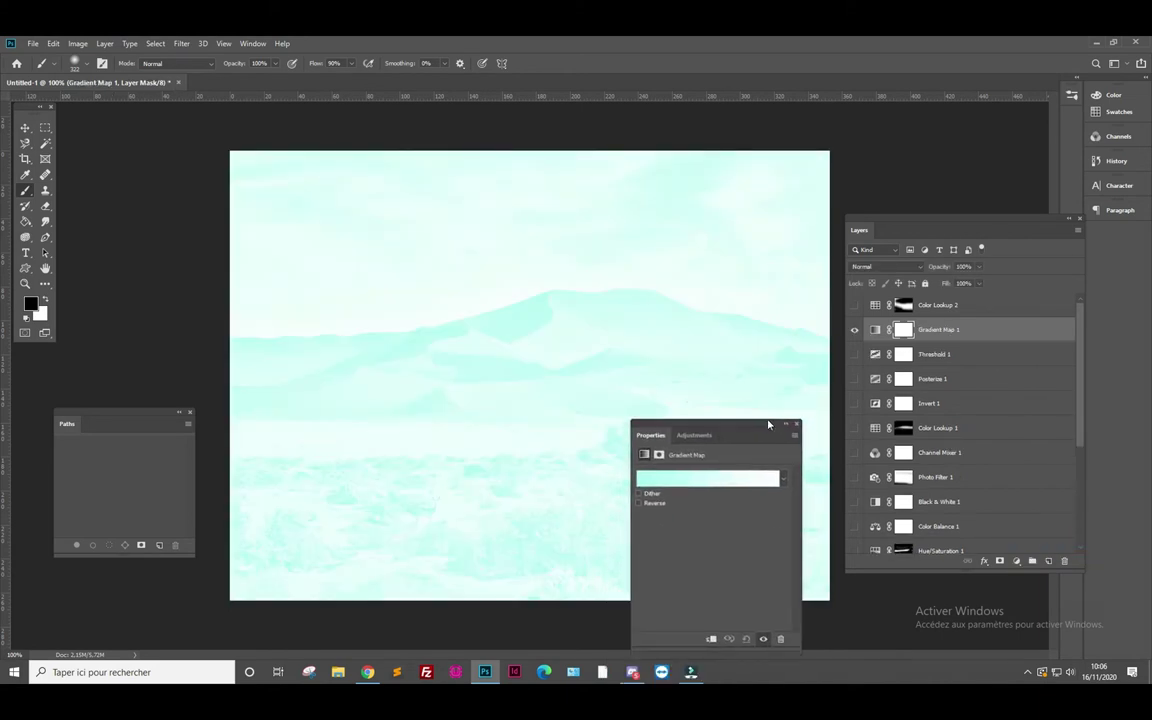
left_click(784, 481)
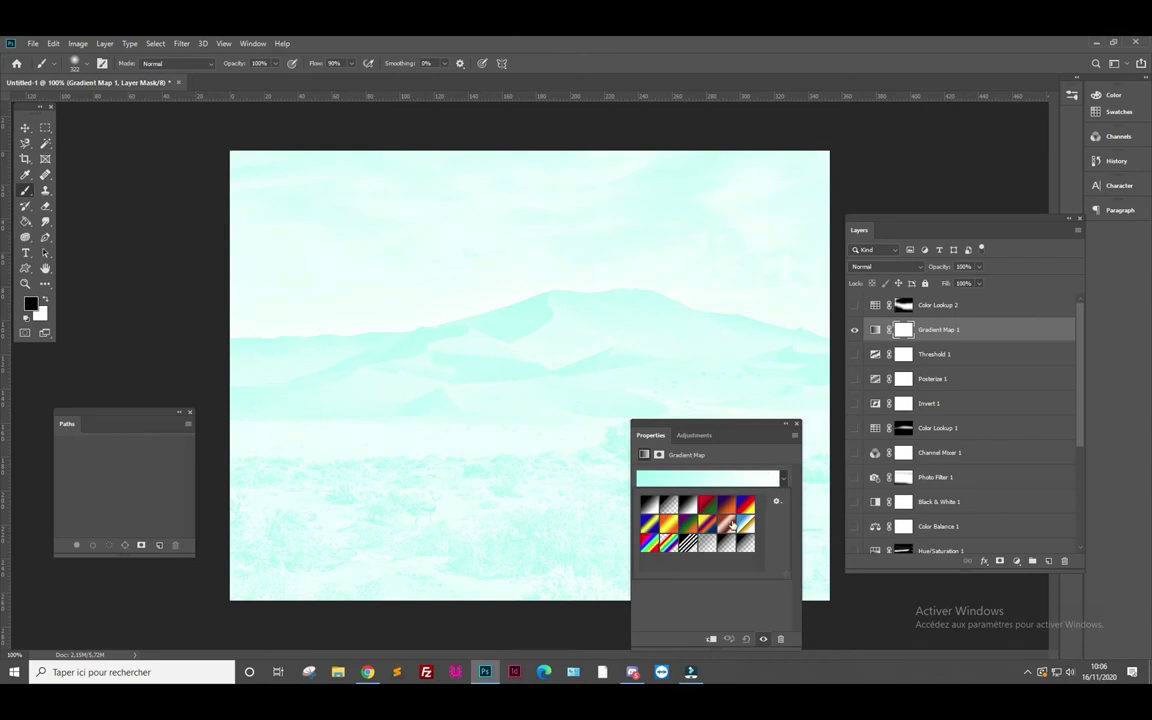
left_click(728, 509)
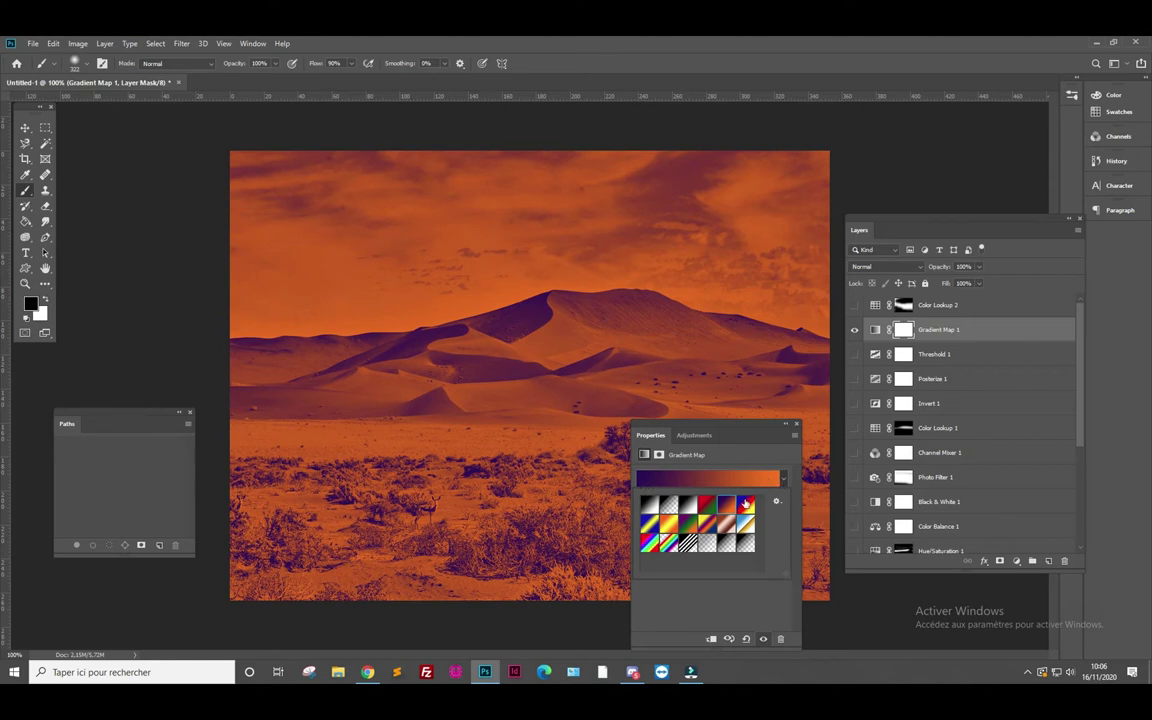
left_click(708, 507)
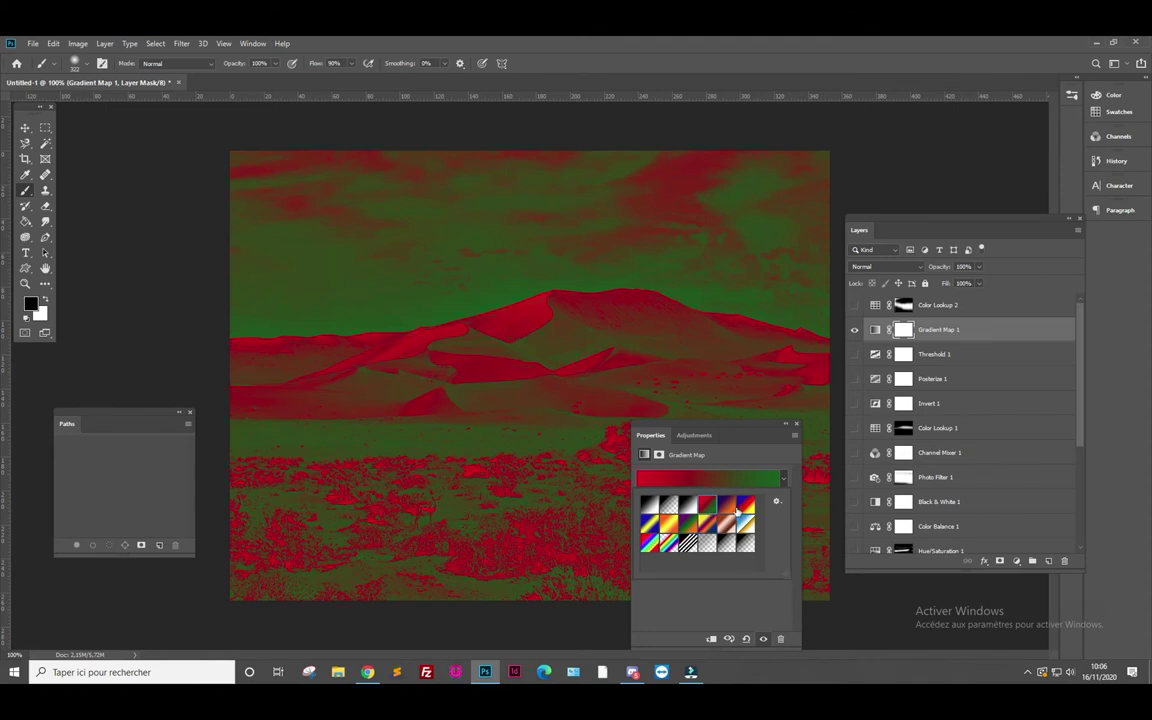
left_click(732, 509)
left_click(747, 509)
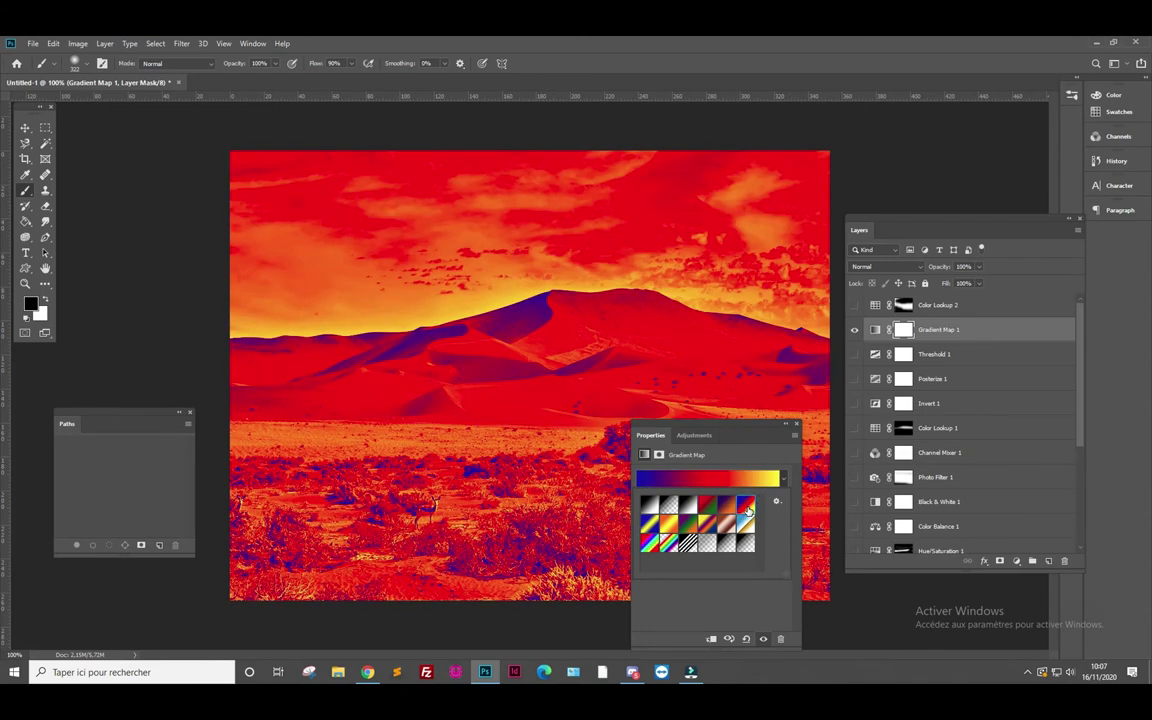
Step: Try orange-yellow, blue-yellow, spectrum and copper gradient presets, then hide Gradient Map 1
left_click(668, 524)
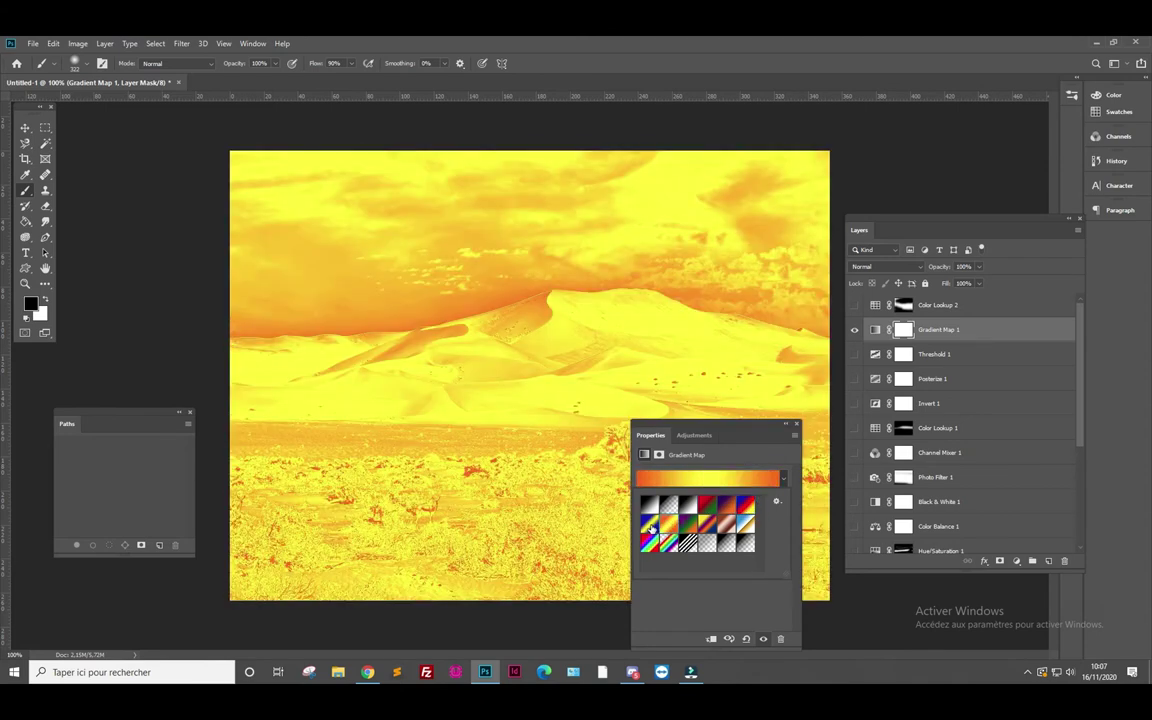
left_click(648, 522)
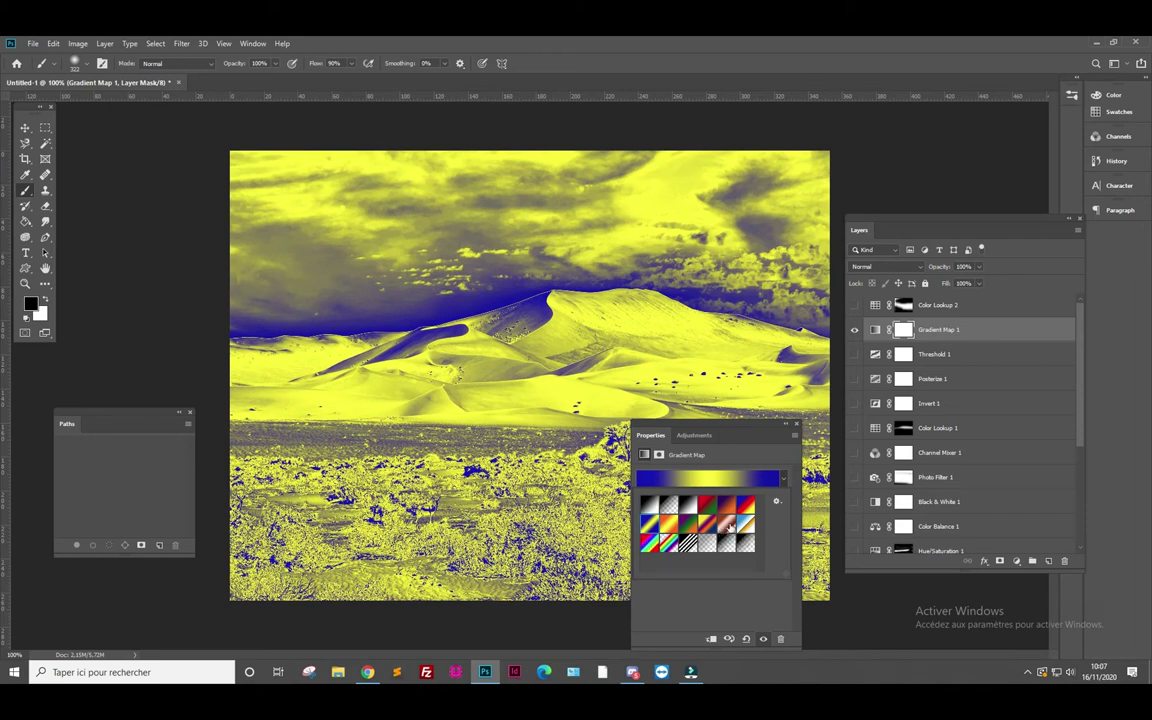
left_click(649, 543)
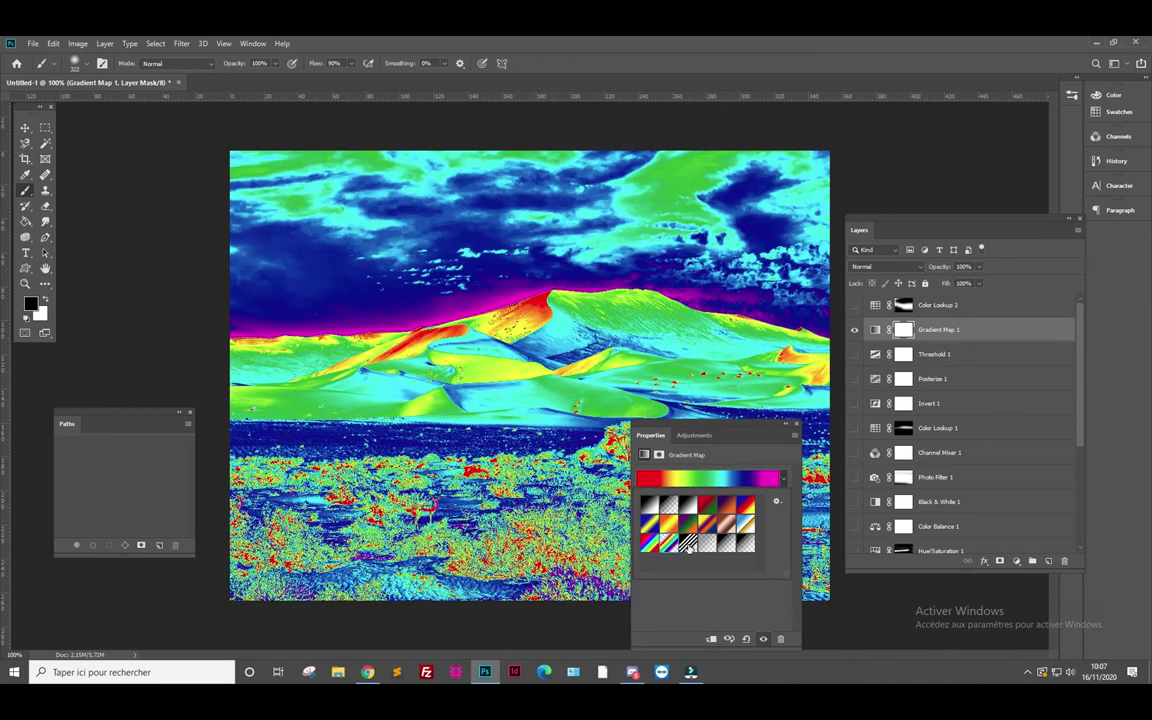
left_click(746, 528)
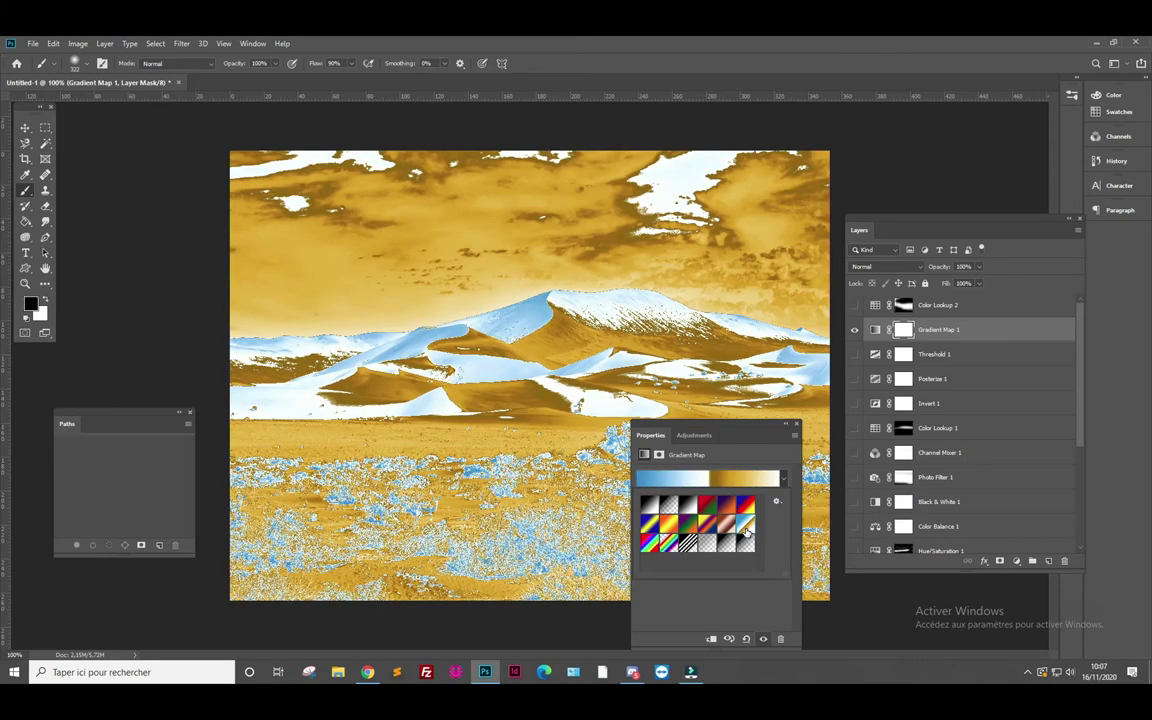
left_click(726, 524)
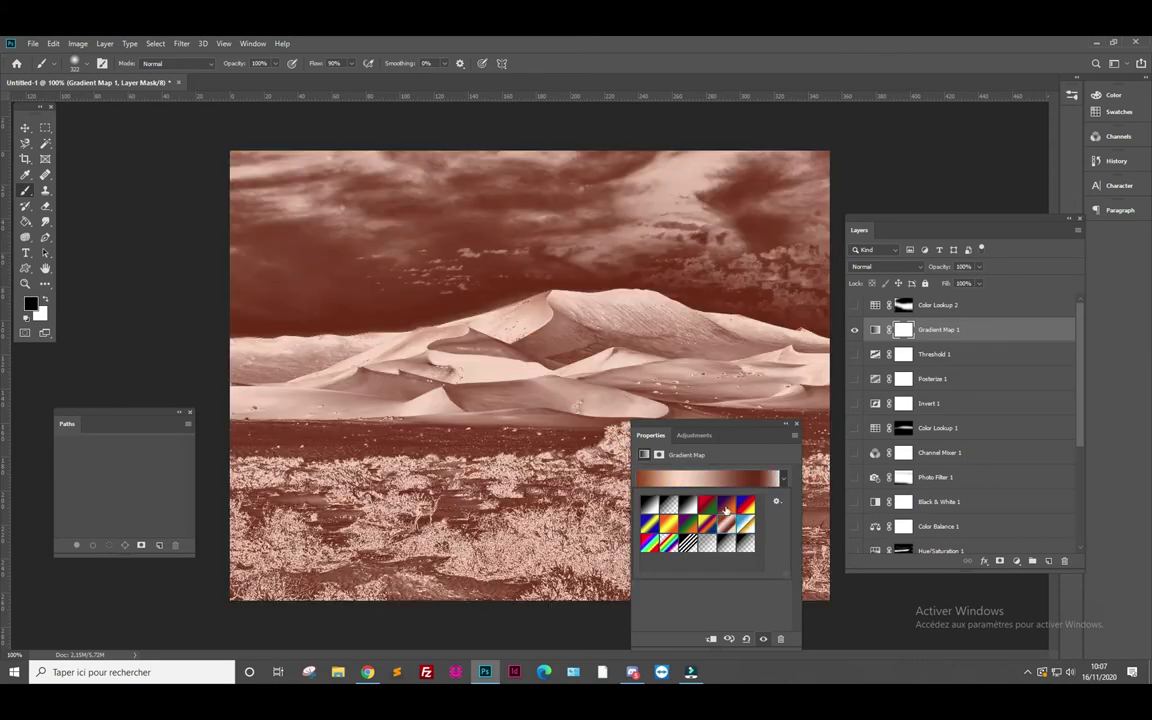
left_click(855, 330)
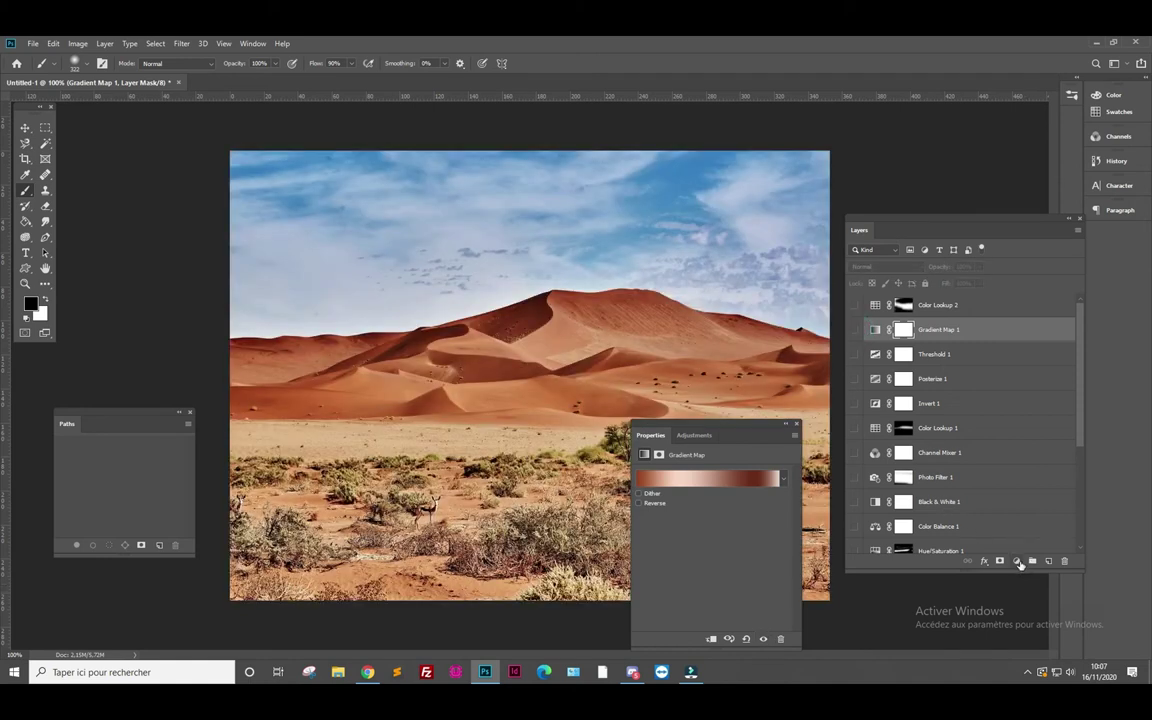
Step: Add a Selective Color adjustment layer and add cyan to the Reds
left_click(1017, 562)
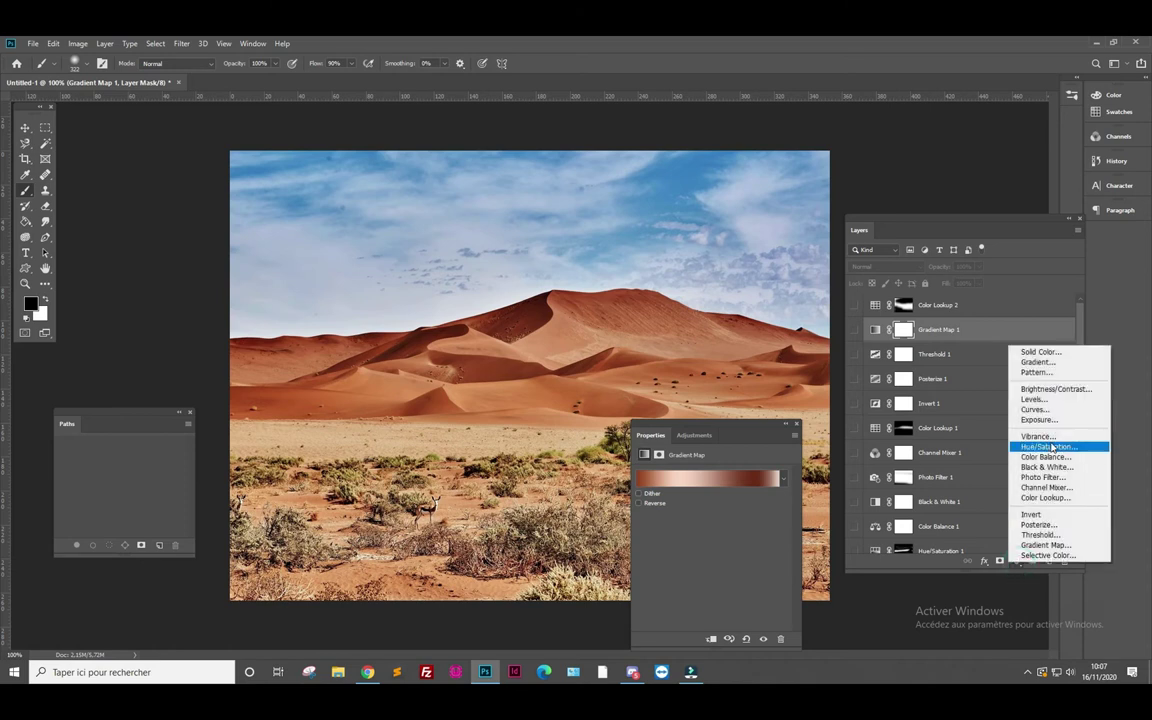
left_click(1069, 556)
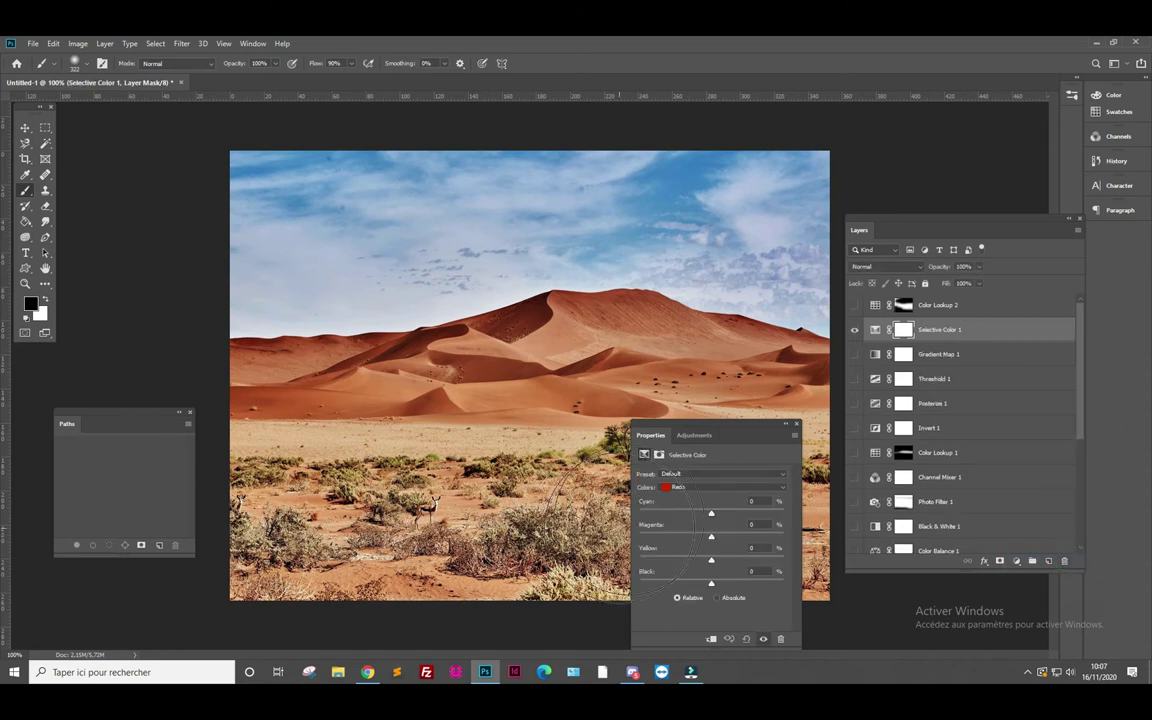
mouse_move(711, 514)
left_mouse_down()
mouse_move(740, 515)
mouse_move(721, 540)
mouse_move(741, 586)
left_mouse_up()
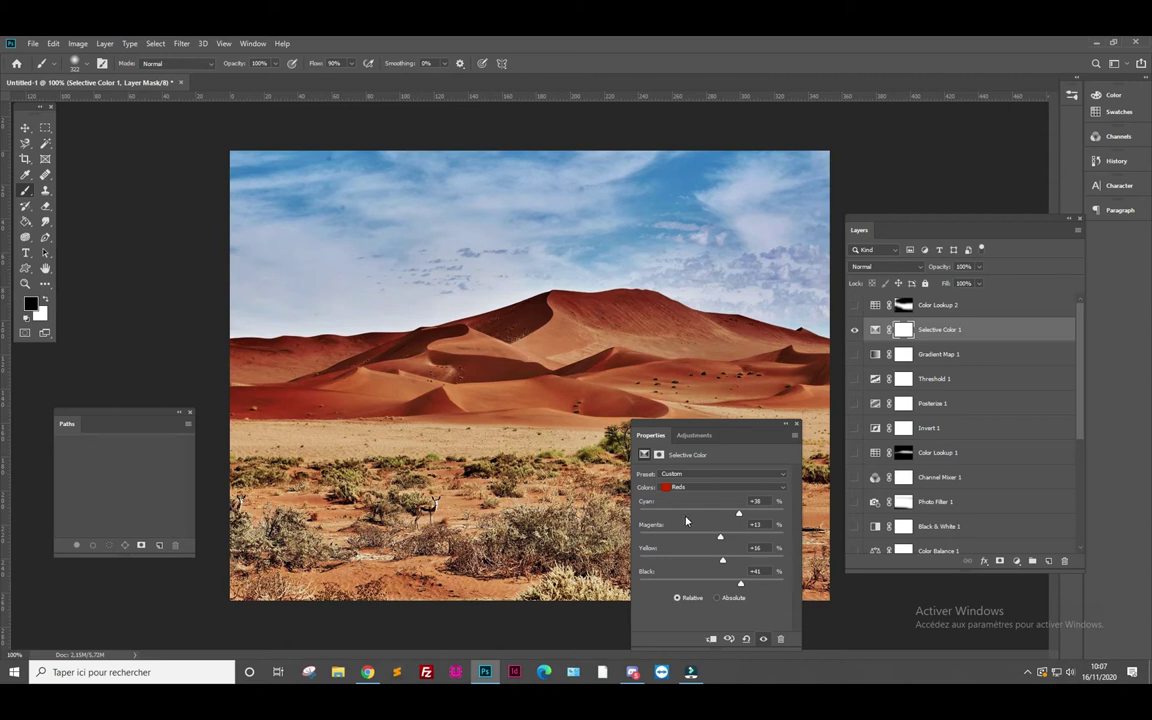
Step: Set Selective Color's Blacks to Cyan +70, Magenta +56, Yellow +28, Black +19
left_click(783, 489)
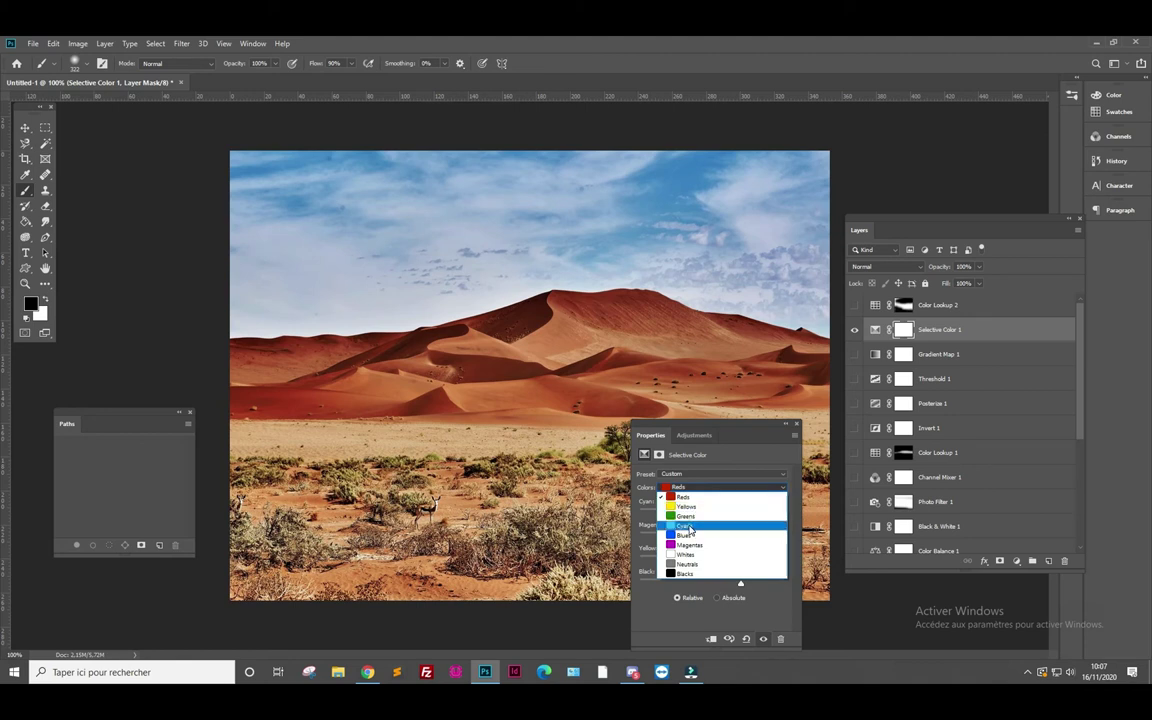
left_click(689, 528)
left_click(745, 491)
left_click(705, 545)
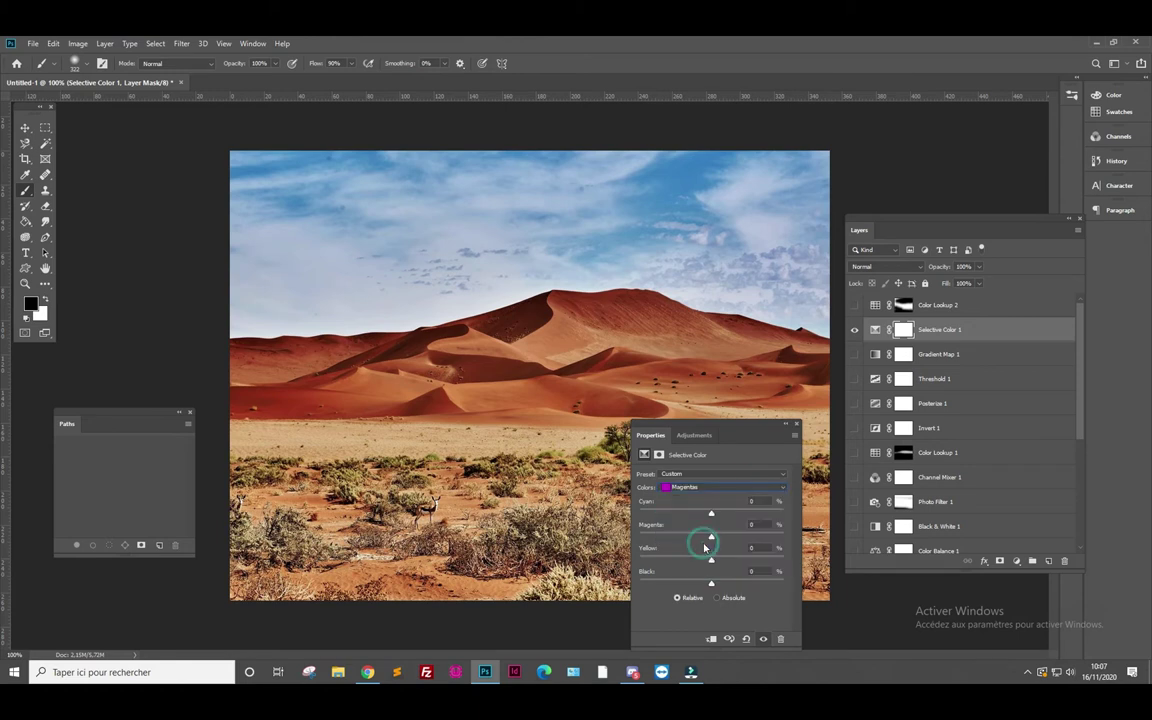
left_click(742, 488)
scroll(710, 510, "up", 1)
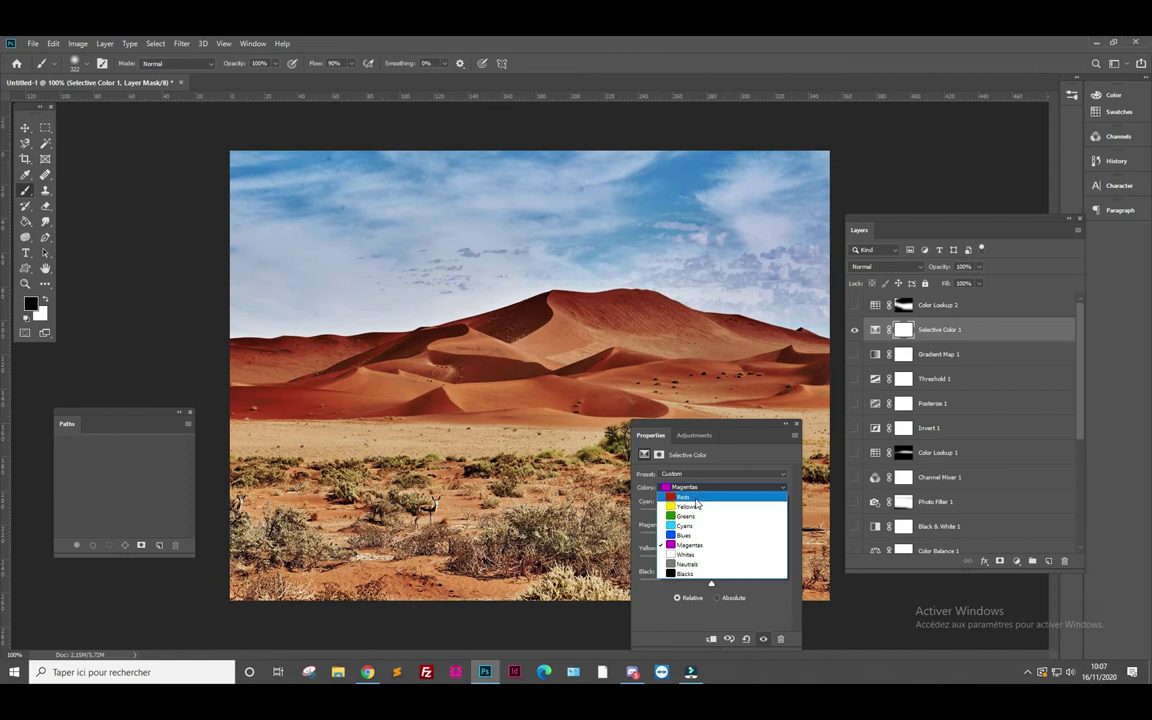
left_click(707, 574)
mouse_move(711, 587)
left_mouse_down()
mouse_move(730, 587)
mouse_move(690, 590)
mouse_move(726, 588)
mouse_move(762, 514)
left_mouse_up()
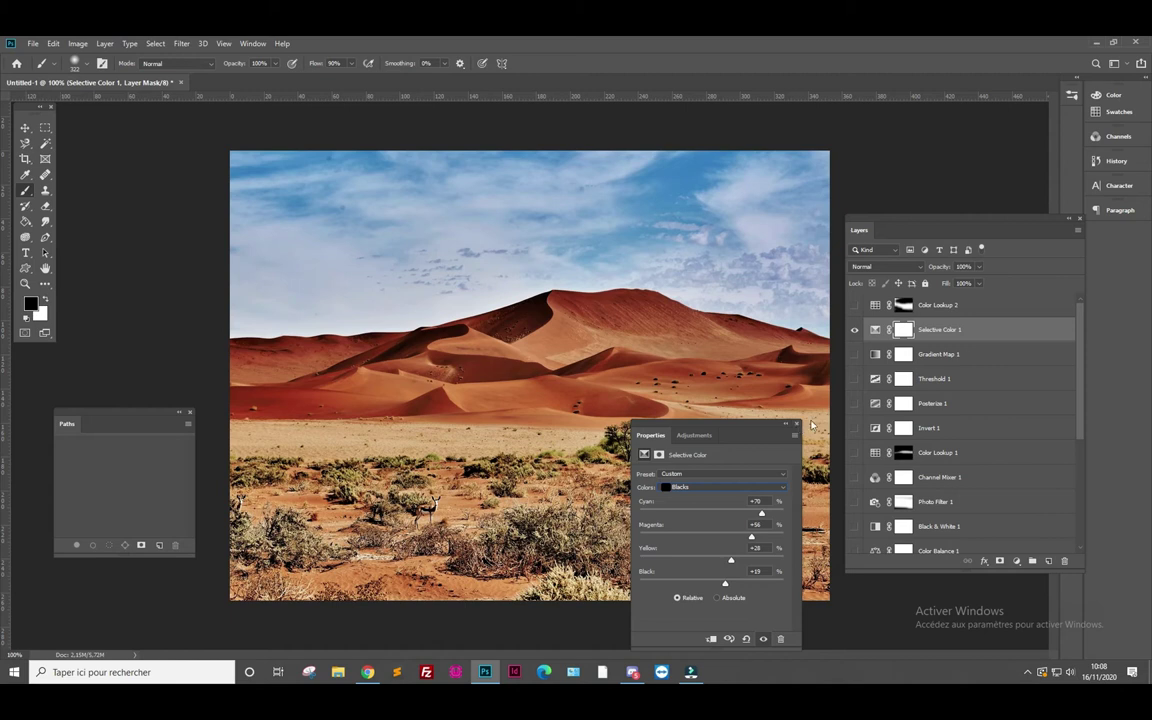
Step: Delete every adjustment layer from Color Lookup 2 down to Brightness/Contrast 1
left_click(855, 333)
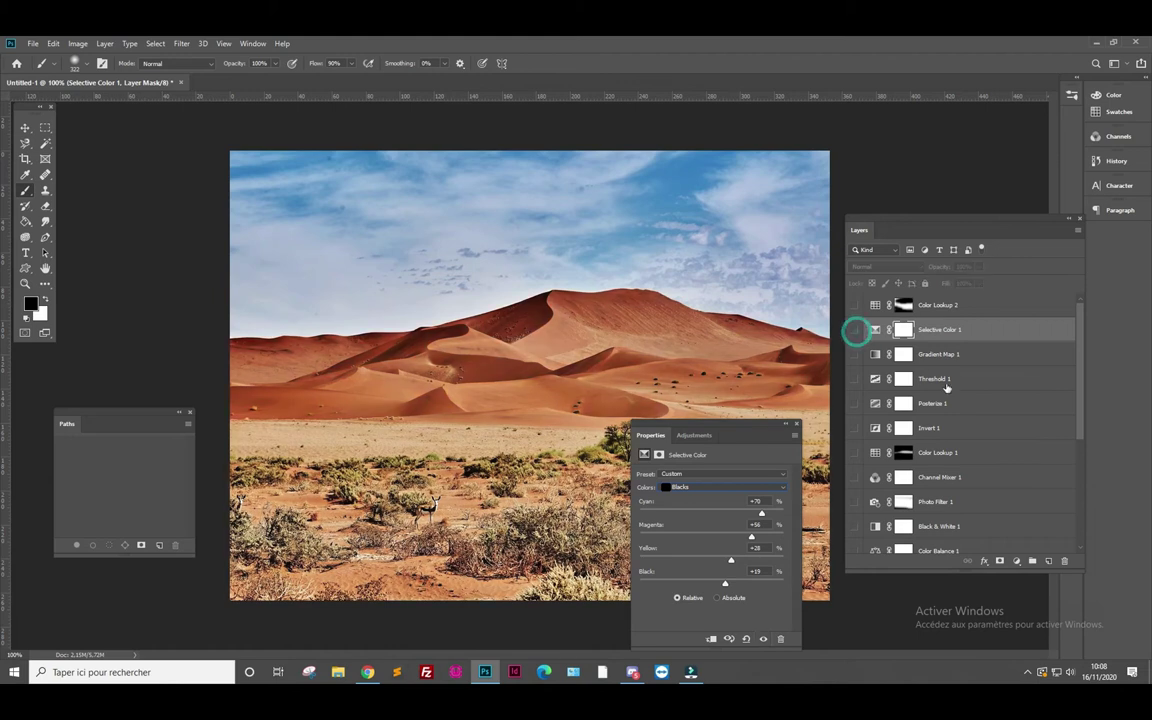
scroll(982, 430, "down", 5)
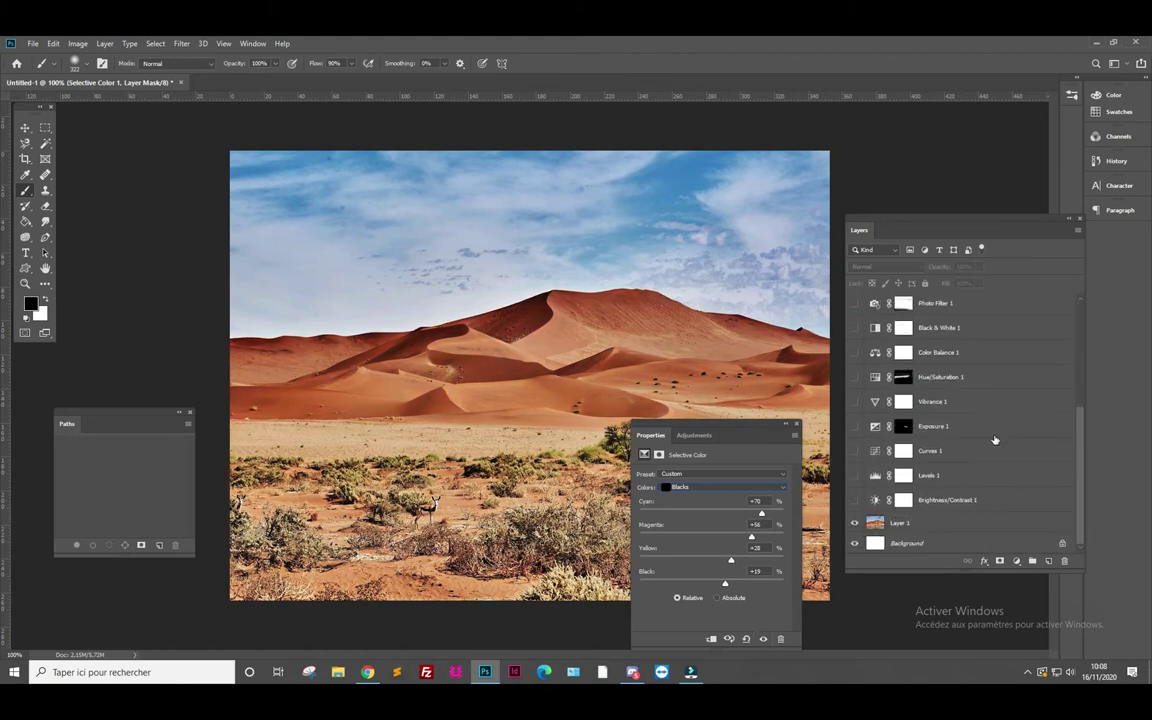
scroll(975, 432, "up", 3)
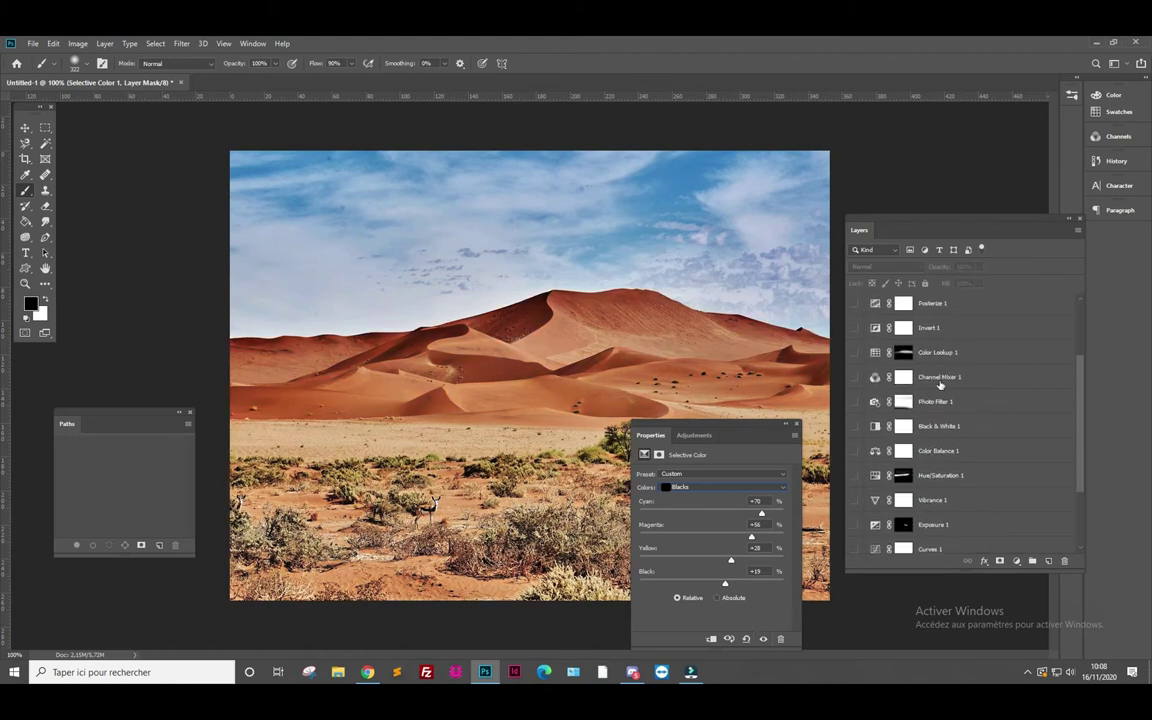
scroll(975, 435, "down", 3)
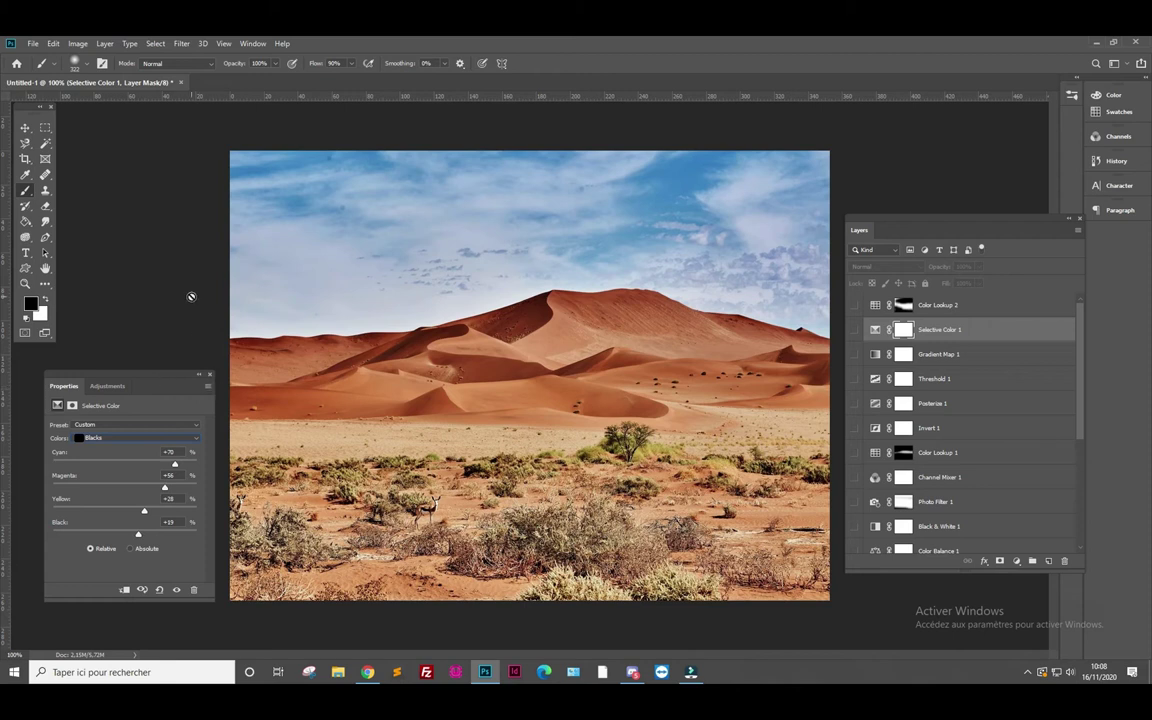
scroll(880, 430, "down", 5)
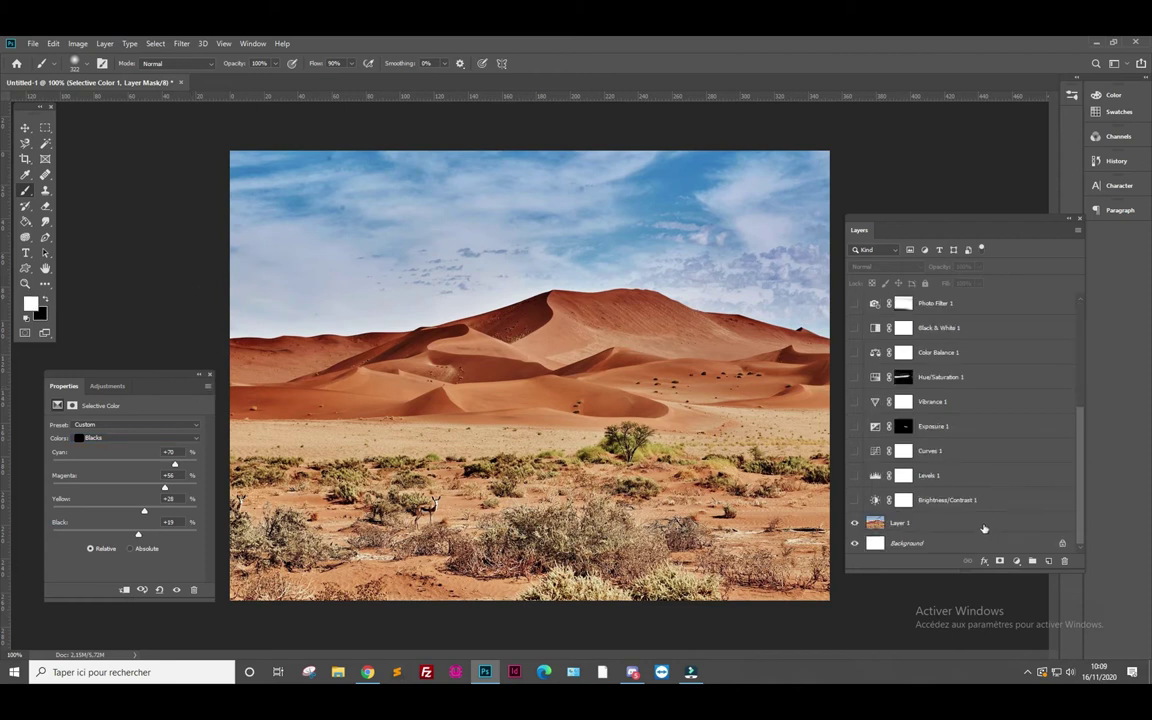
left_click(988, 502)
scroll(988, 490, "up", 3)
scroll(996, 466, "up", 2)
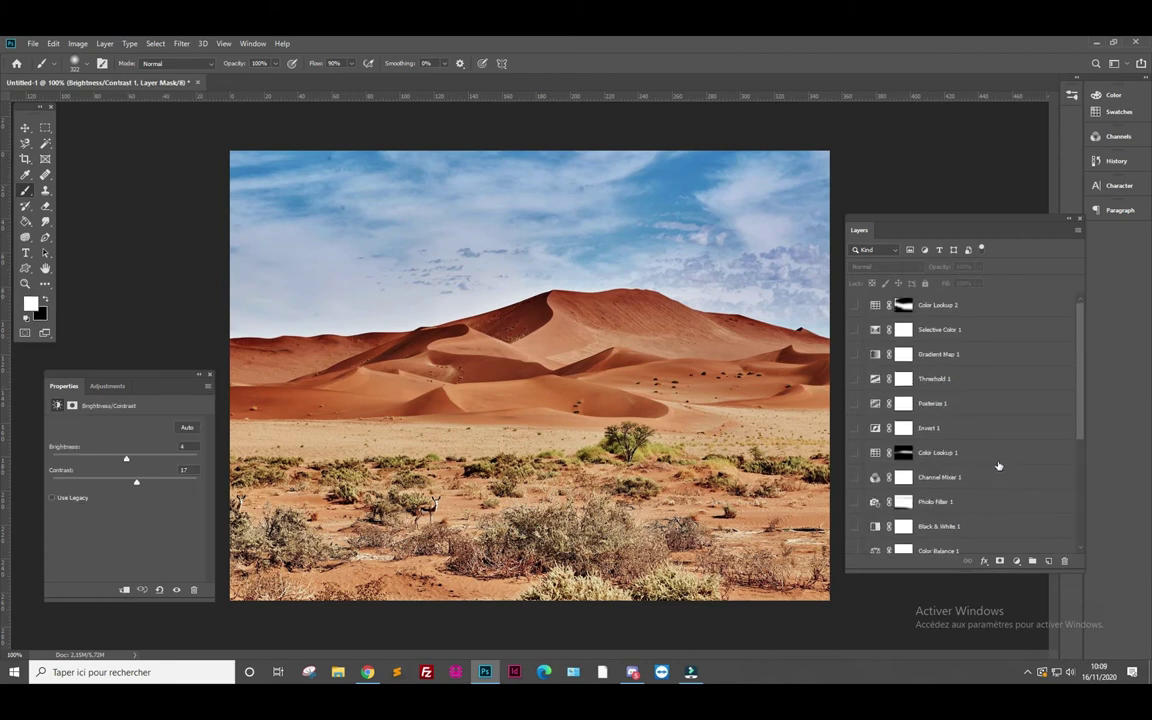
left_click(1005, 313, "shift")
left_click_drag(1003, 355, 1065, 561)
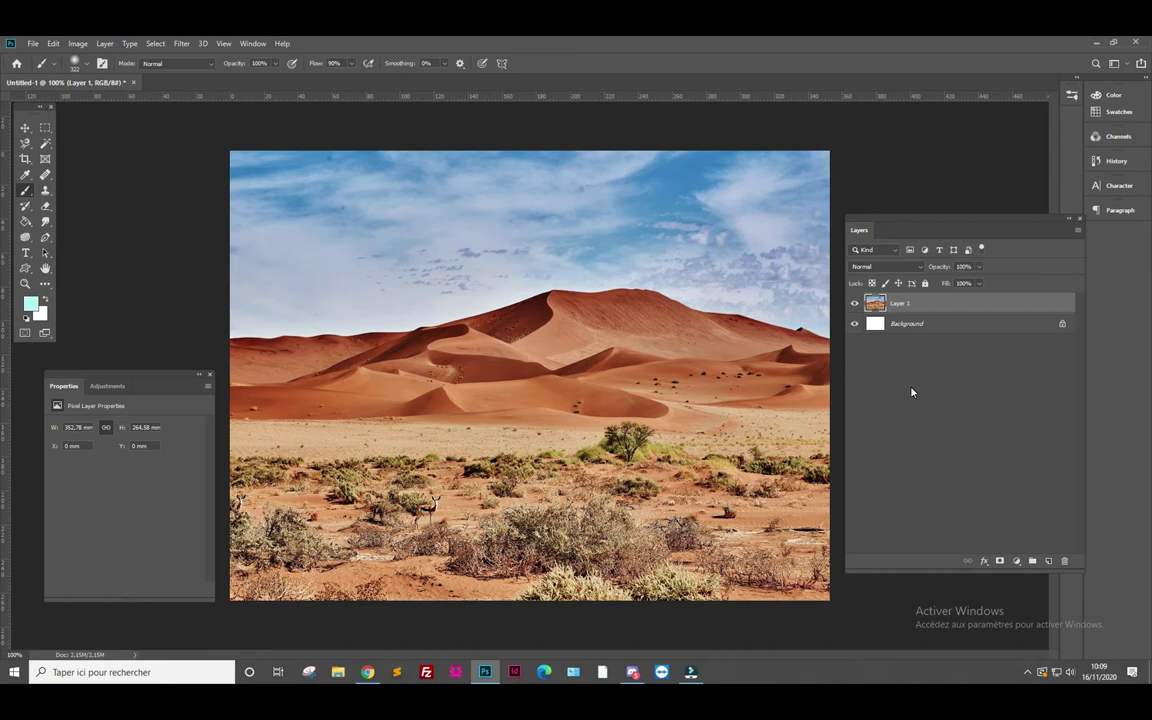
Step: On new Layer 2, draw a pale cyan Screen-mode gradient at 90% from the lower-left
left_click(26, 223)
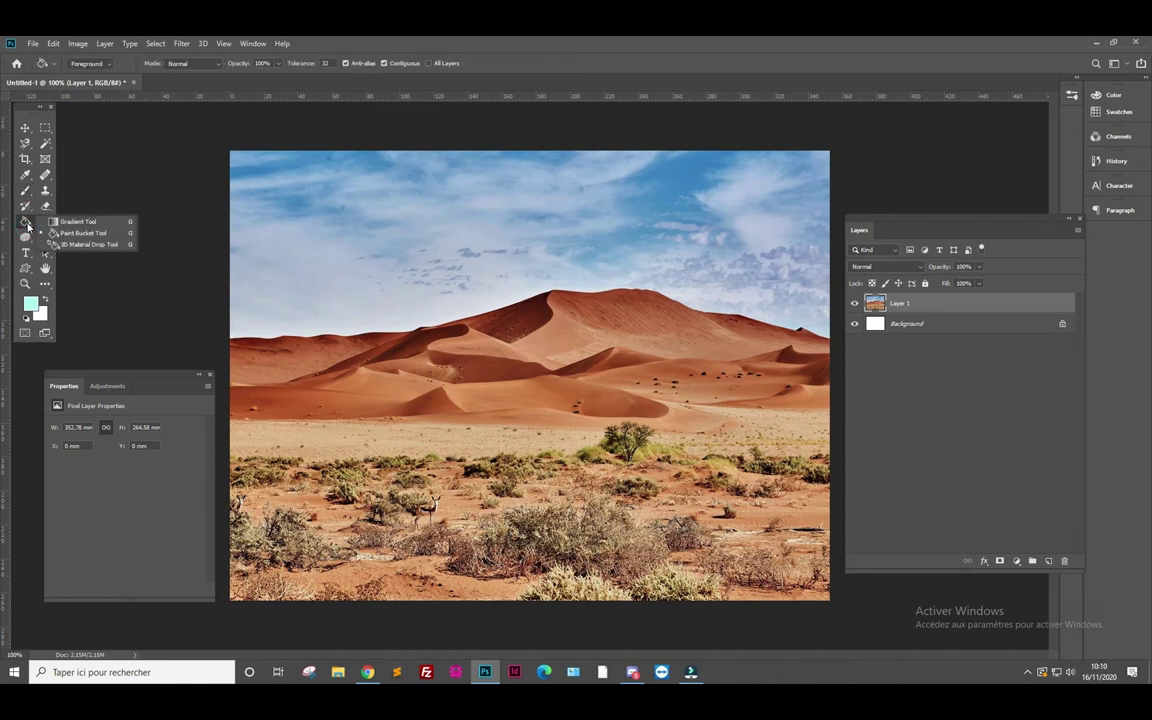
left_click(88, 223)
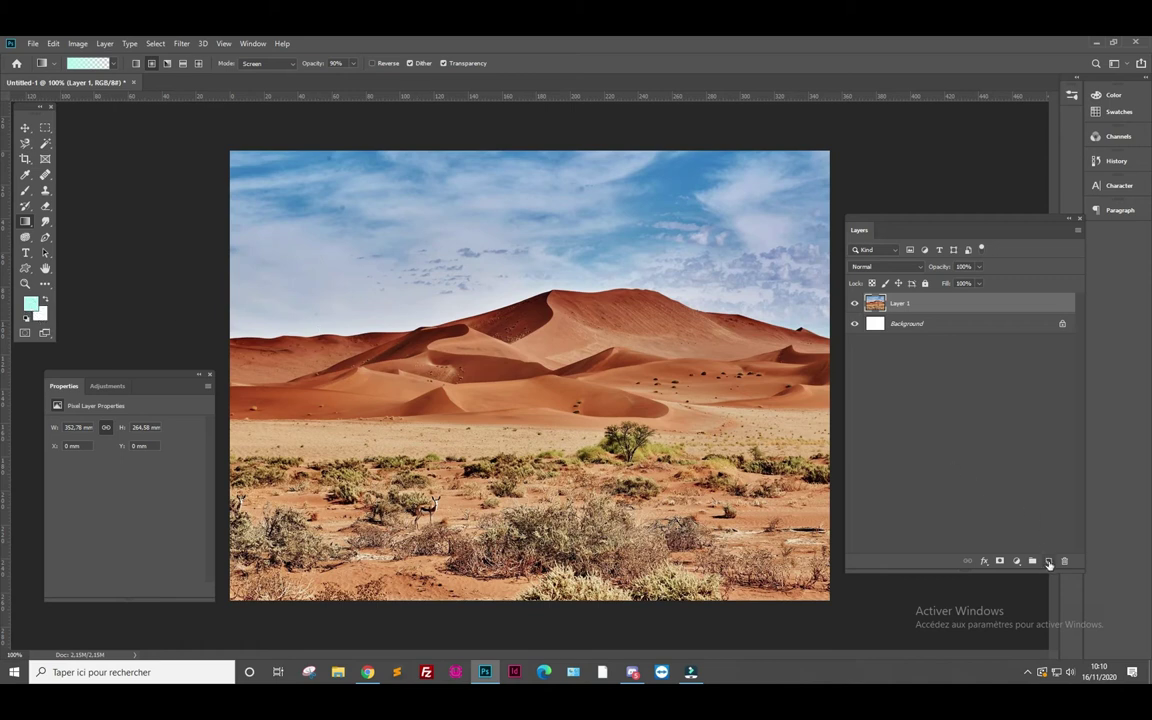
left_click(1048, 561)
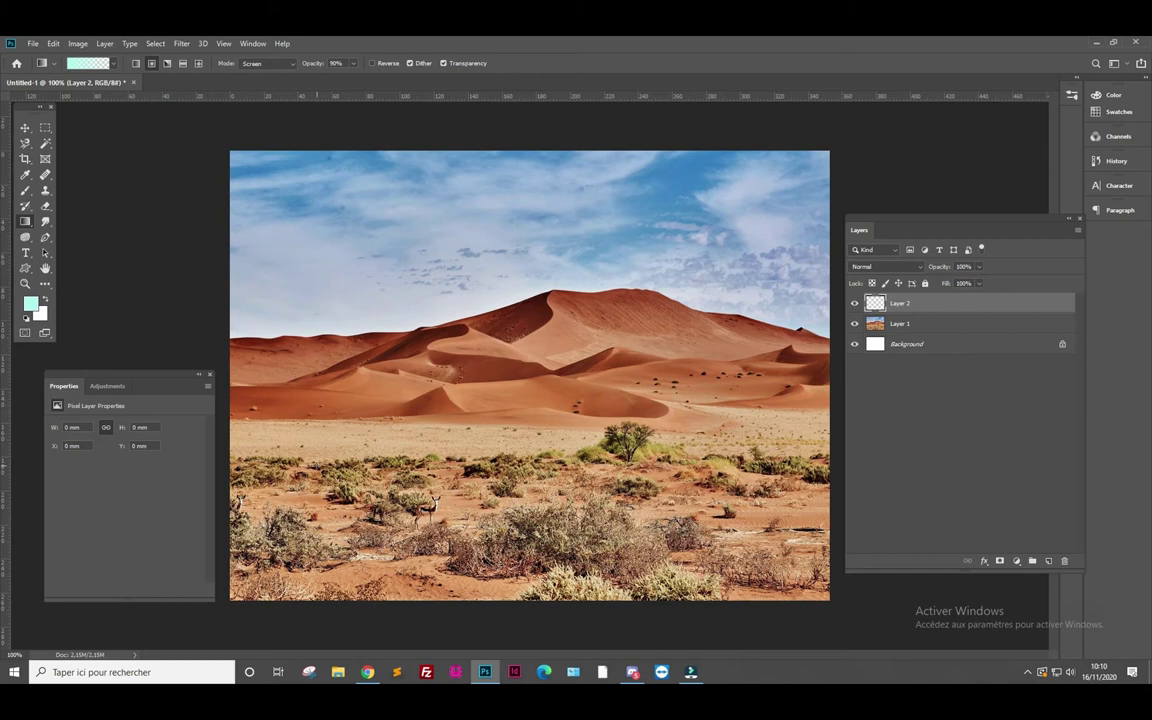
mouse_move(400, 444)
left_mouse_down()
mouse_move(315, 476)
mouse_move(684, 276)
left_mouse_up()
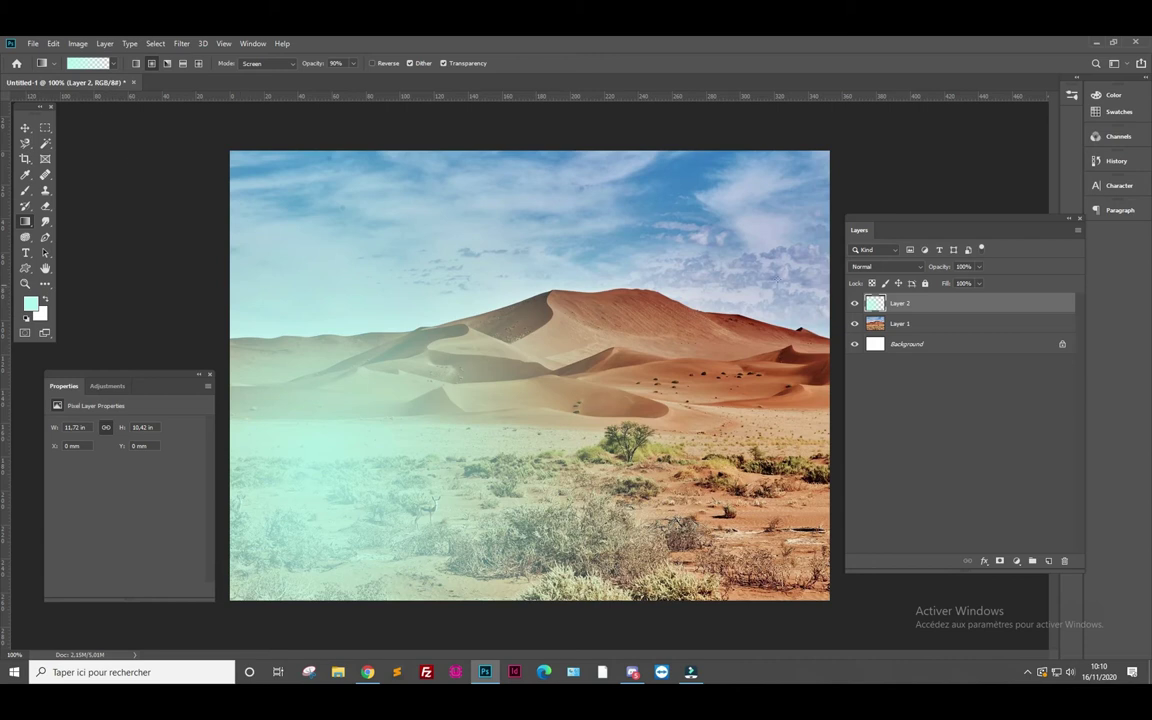
Step: Rearrange the Swatches panel, trying it floating, taller and docked again
left_click_drag(940, 222, 932, 317)
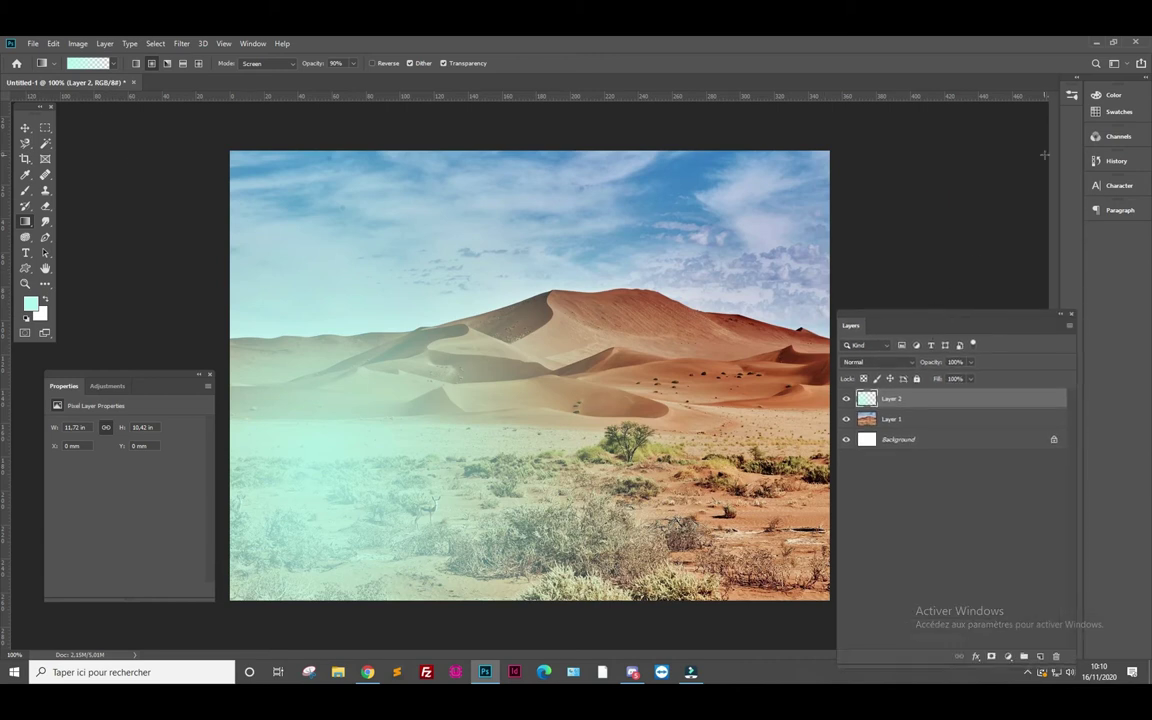
left_click(1120, 112)
left_click_drag(989, 89, 789, 134)
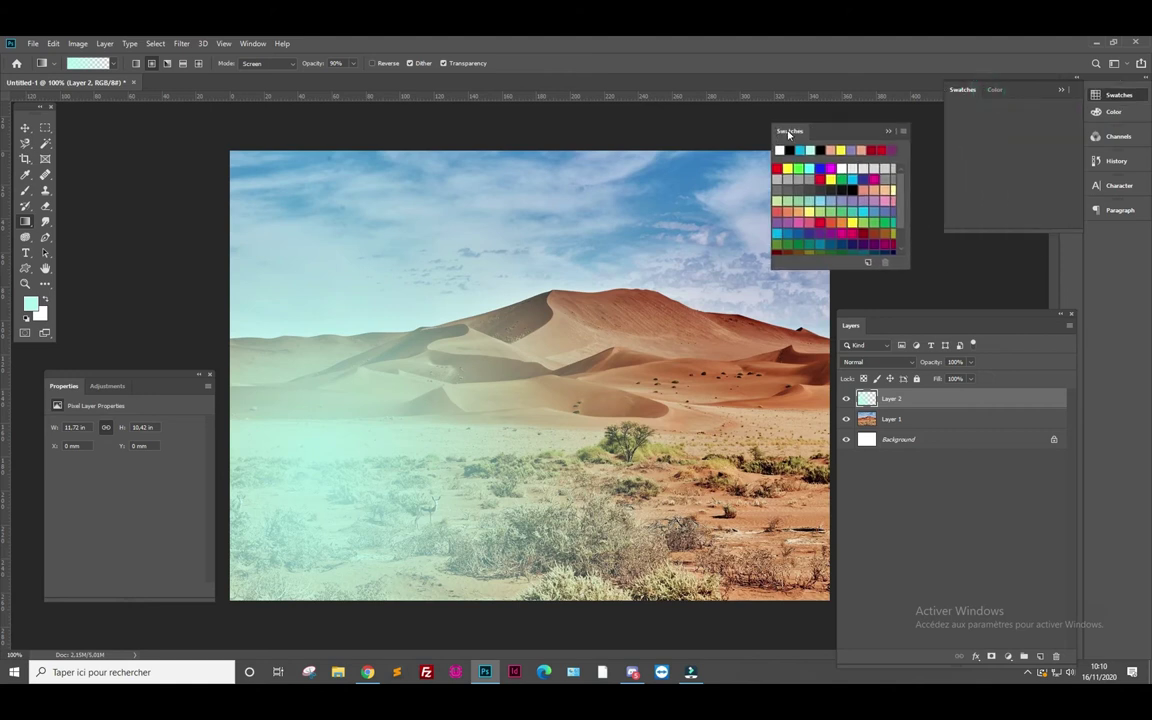
left_click(1060, 89)
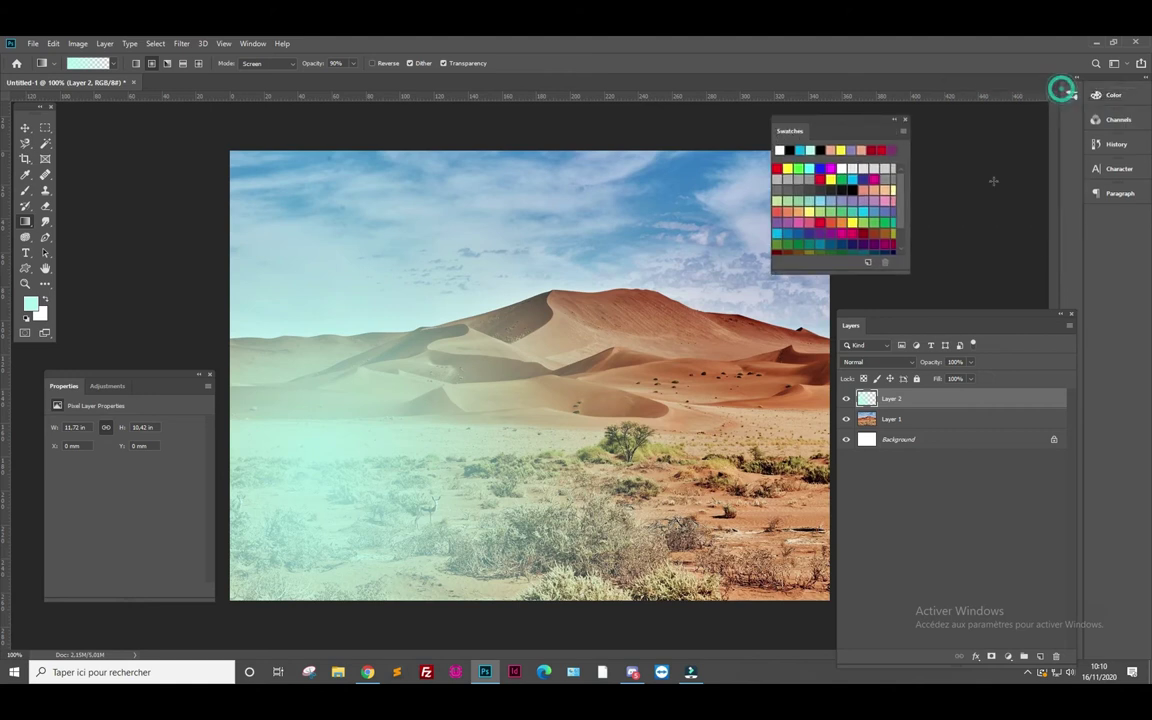
left_click_drag(853, 270, 843, 348)
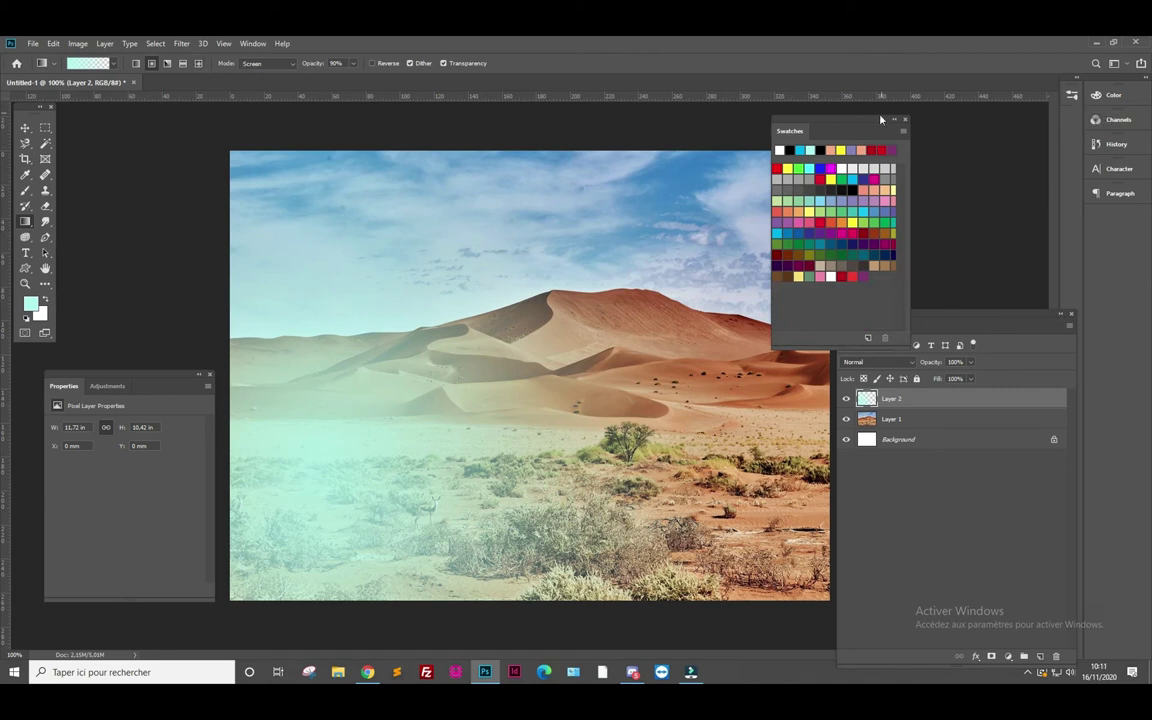
left_click_drag(855, 122, 1146, 226)
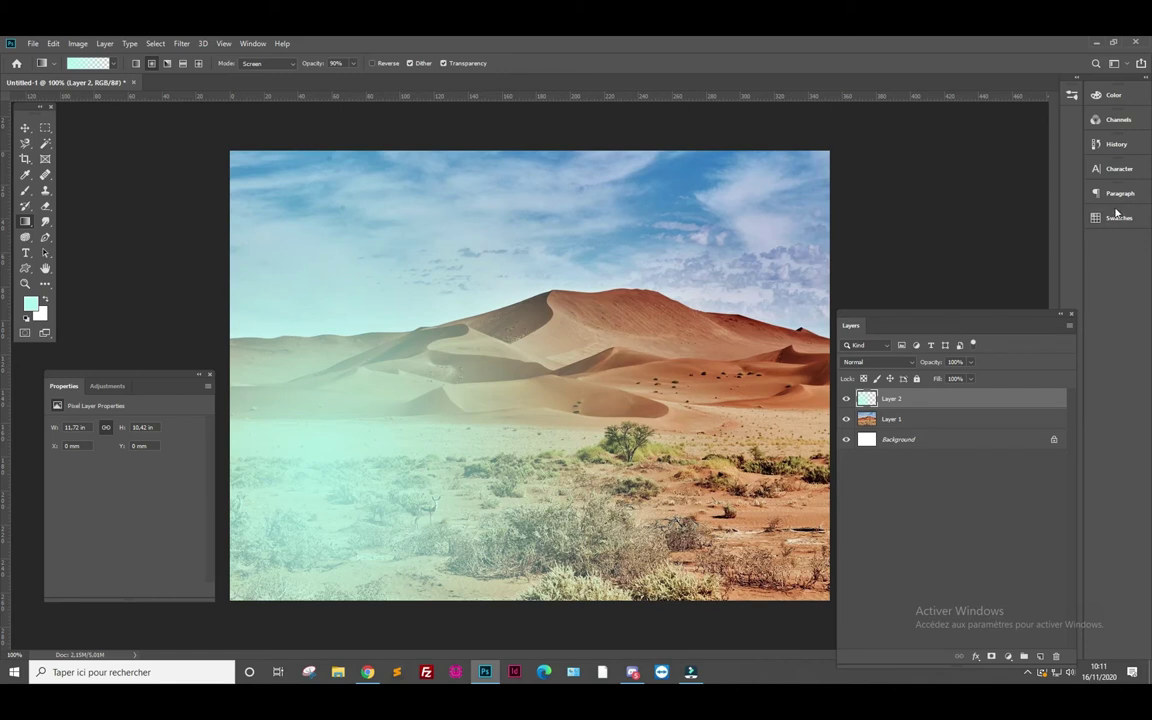
Step: Float the expanded Swatches beside the canvas and bring up the Gradient Editor
left_click_drag(1118, 215, 851, 160)
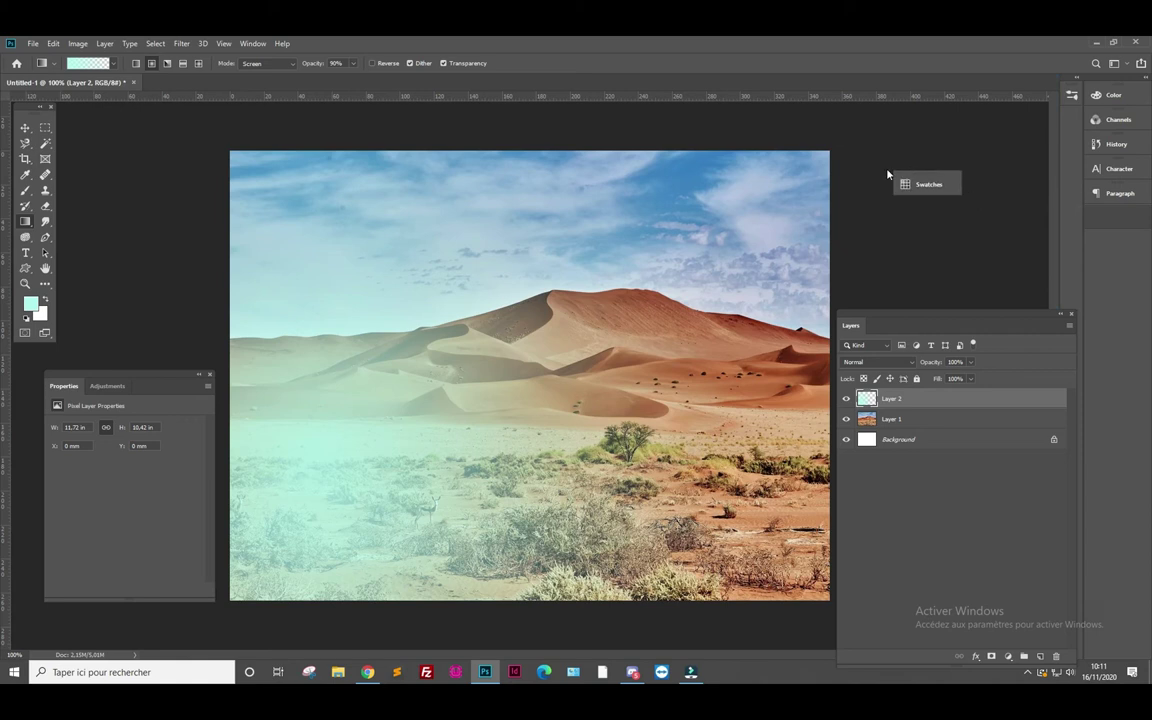
left_click(851, 163)
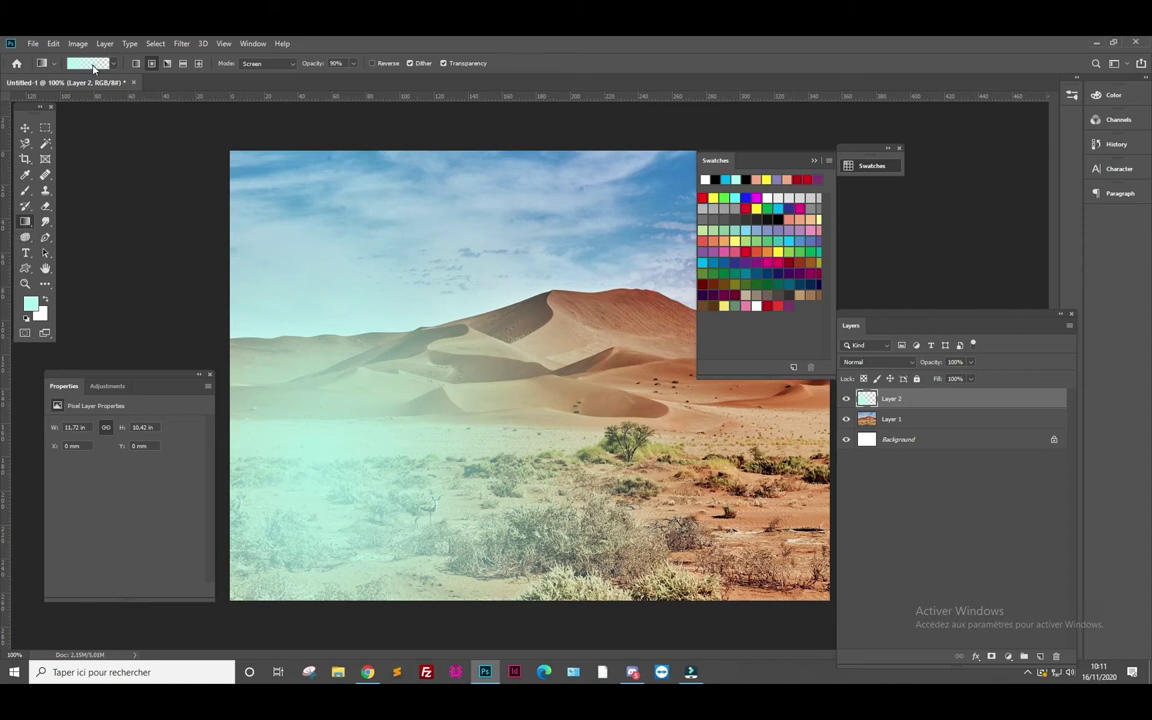
left_click(93, 67)
left_click_drag(801, 127, 511, 150)
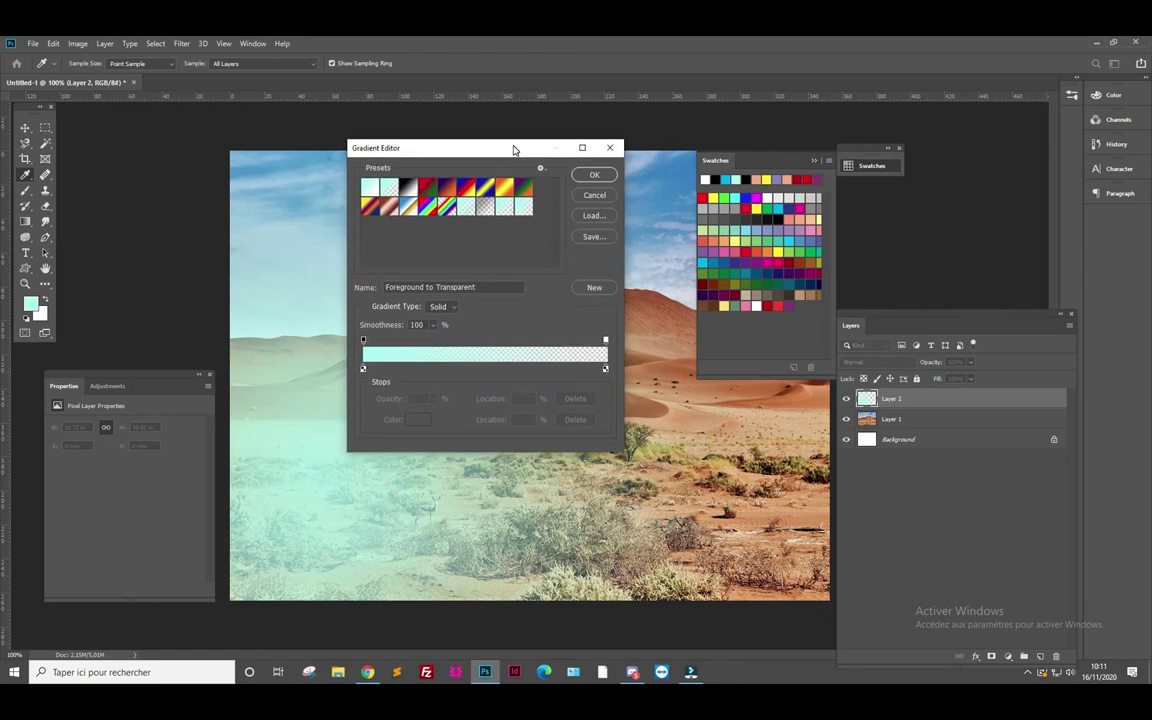
Step: Set both gradient opacity stops to 100% in the Gradient Editor
left_click(364, 342)
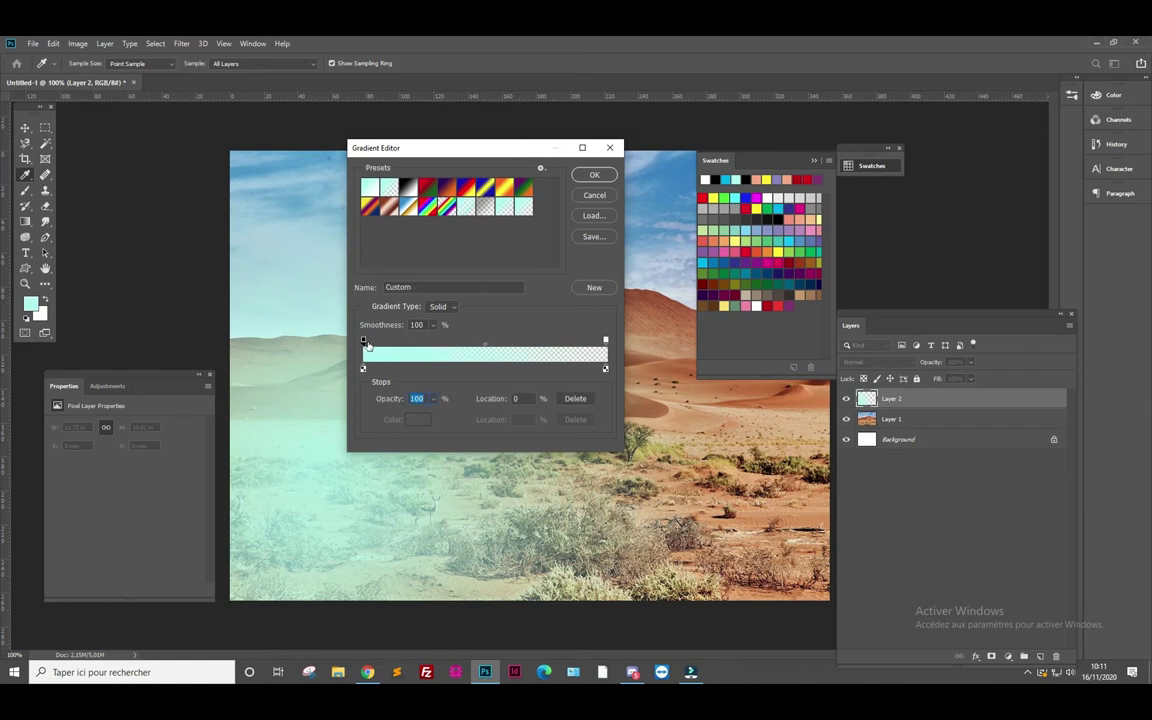
mouse_move(364, 341)
left_mouse_down()
mouse_move(405, 342)
mouse_move(363, 342)
left_mouse_up()
left_click(605, 342)
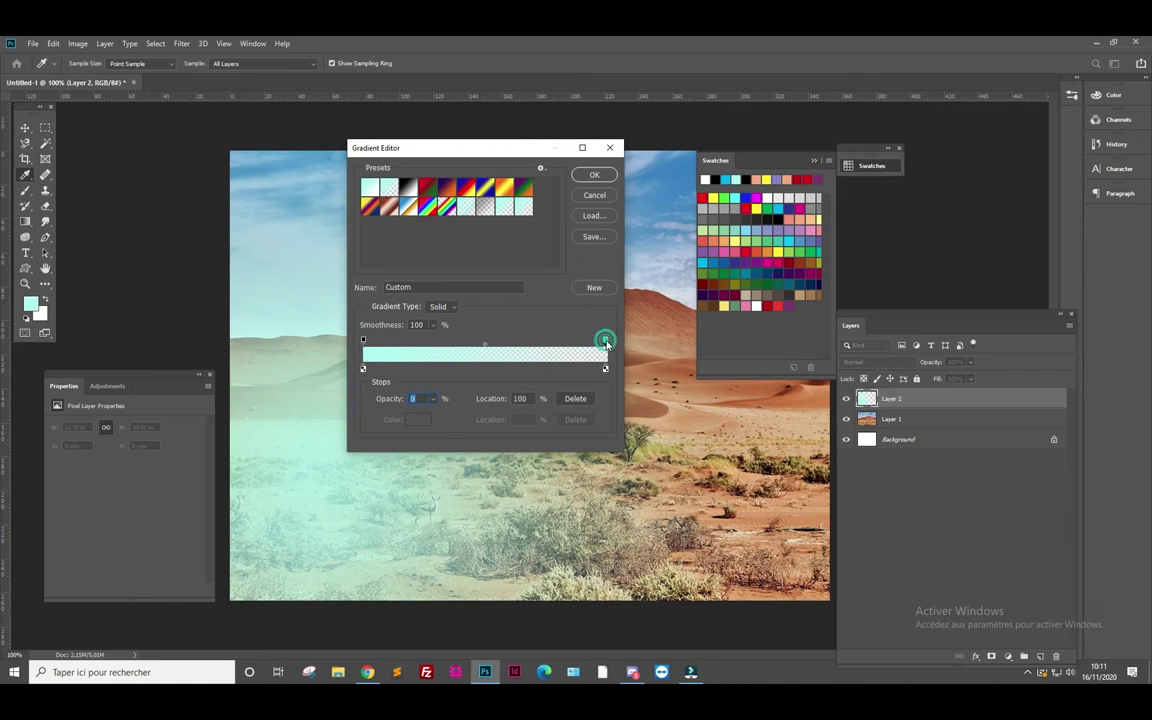
left_click(434, 400)
left_click_drag(433, 418, 487, 414)
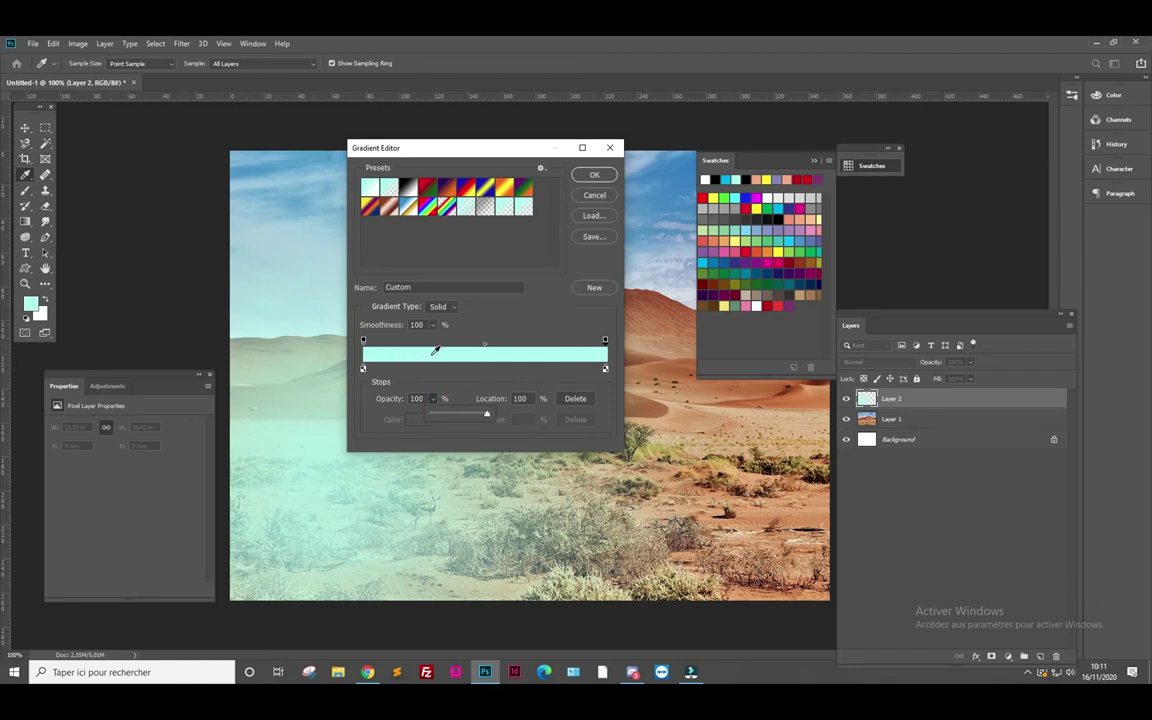
Step: Recolour the gradient's start and end colour stops to teal
left_click(364, 370)
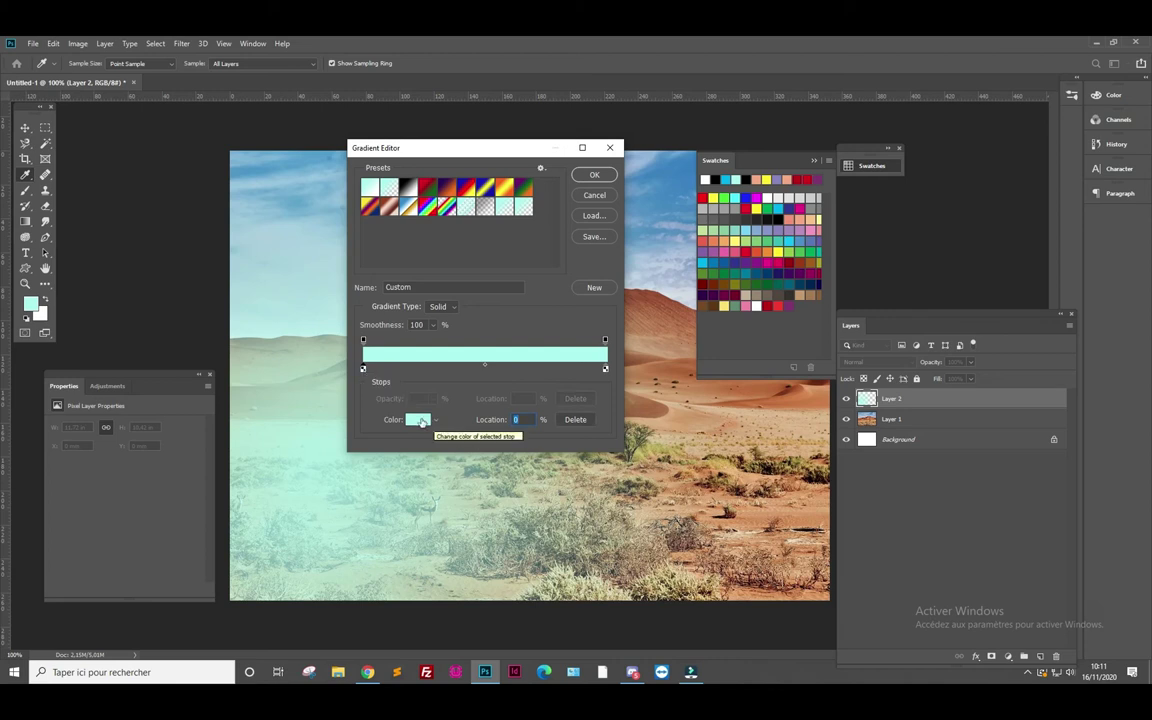
left_click(420, 420)
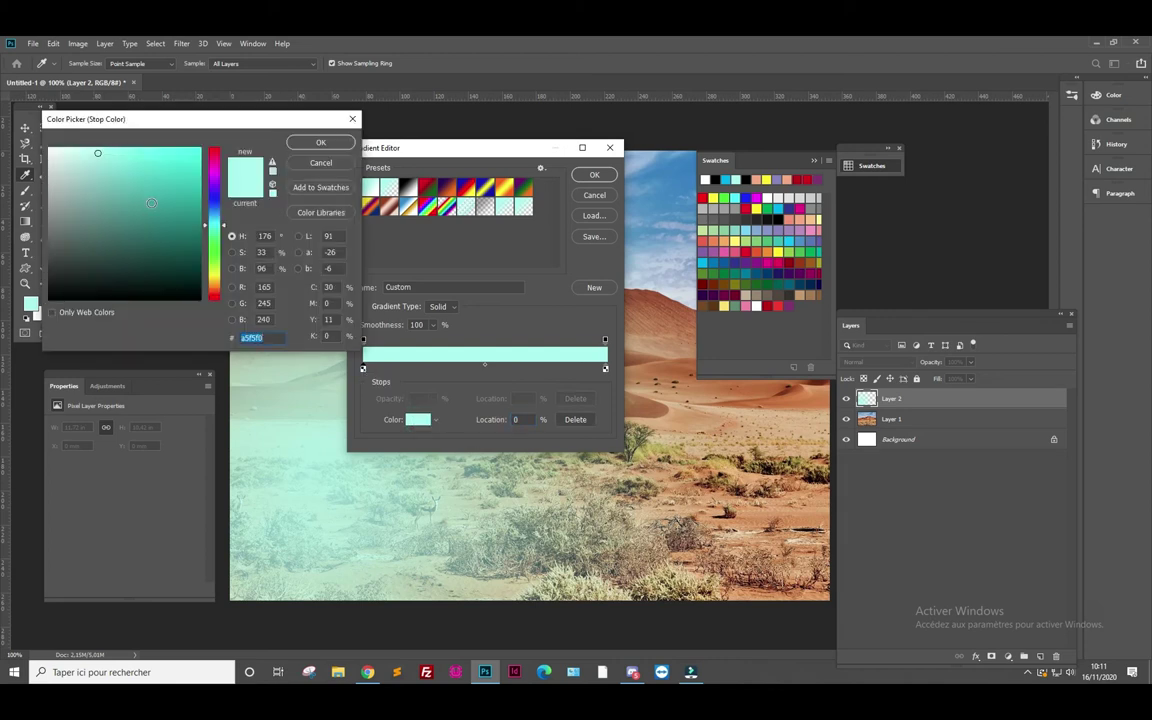
left_click(300, 140)
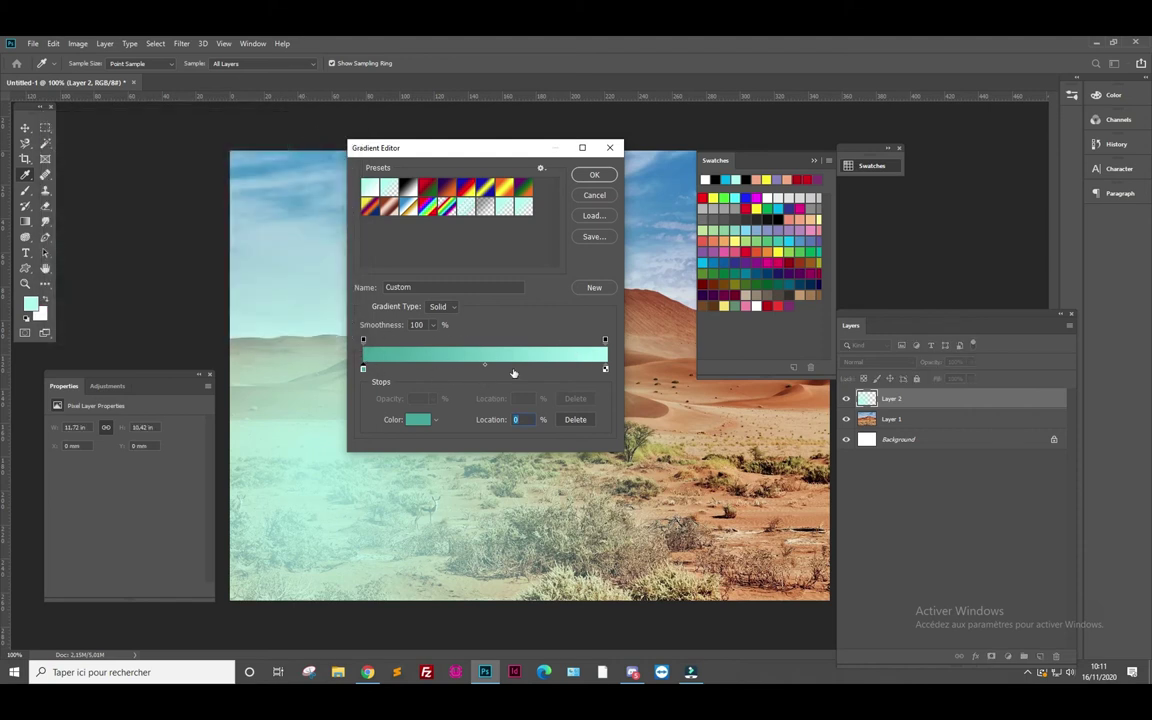
left_click(605, 369)
left_click(420, 420)
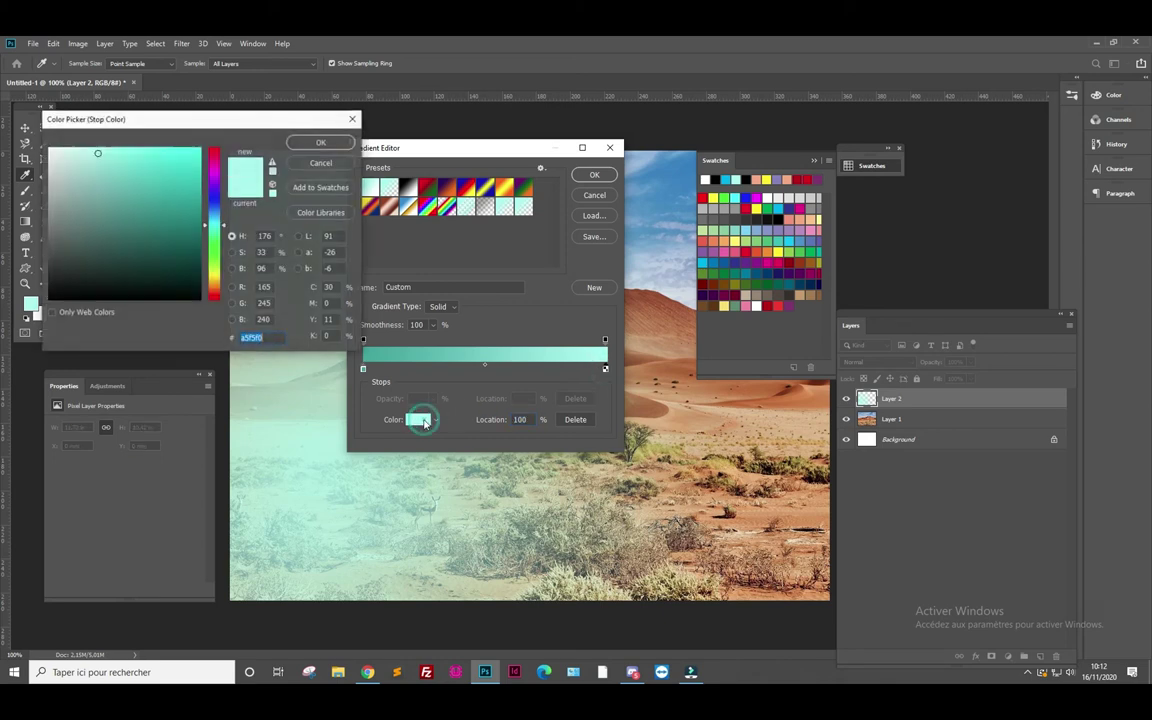
left_click(81, 151)
left_click(309, 146)
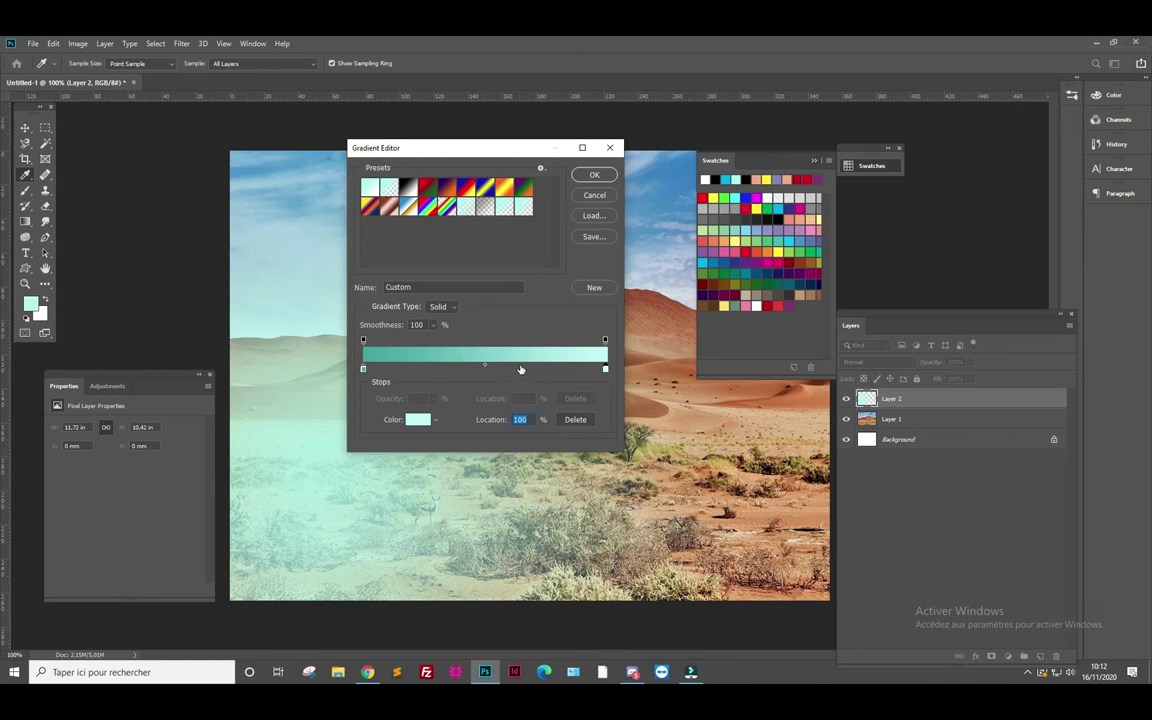
left_click(781, 242)
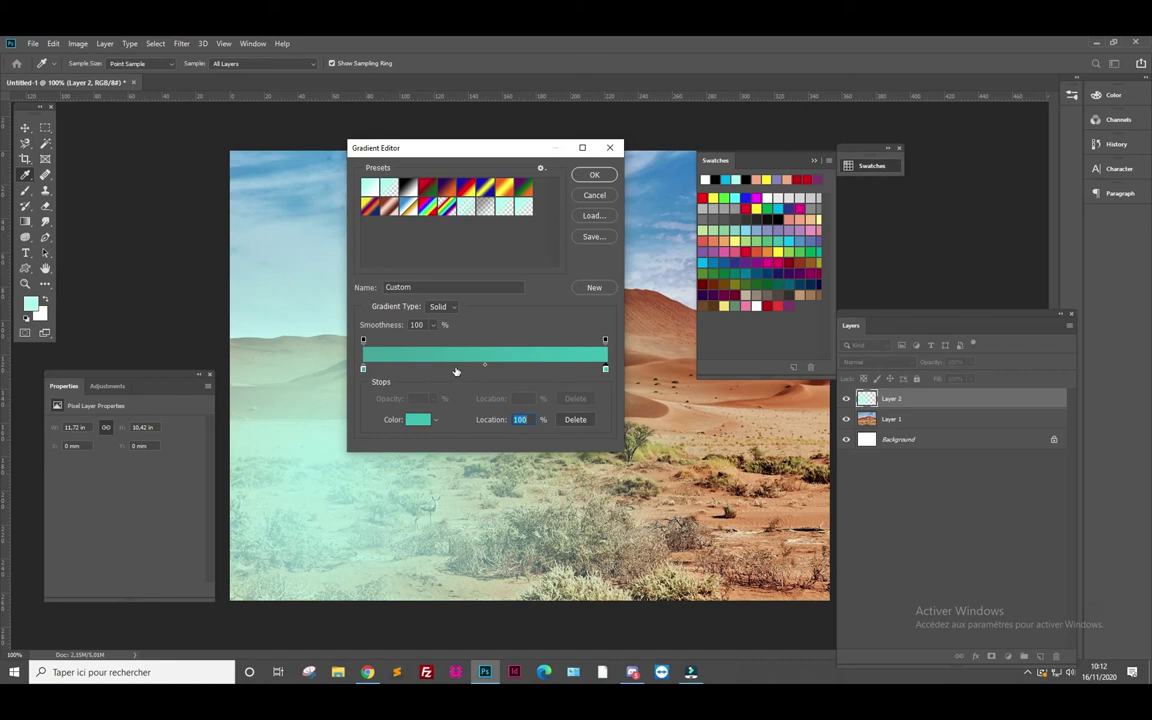
Step: Add a purple stop at 35%, then apply the teal-purple-teal gradient across the image
left_click(448, 369)
left_click(786, 305)
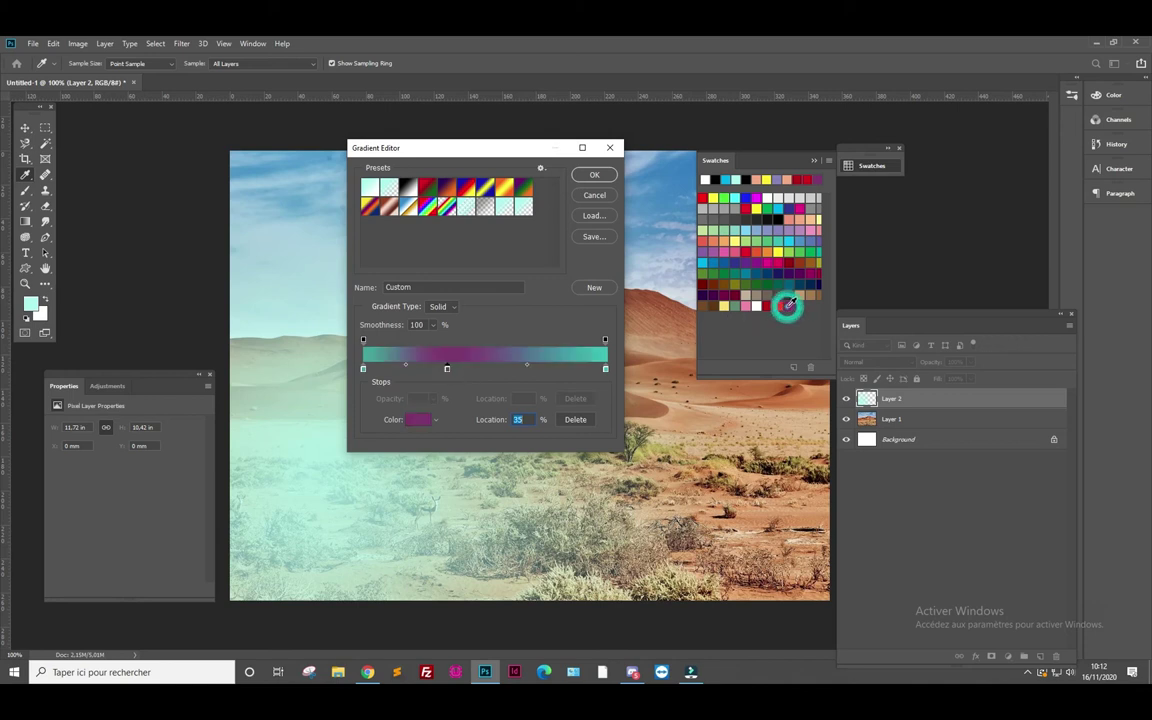
left_click(554, 371)
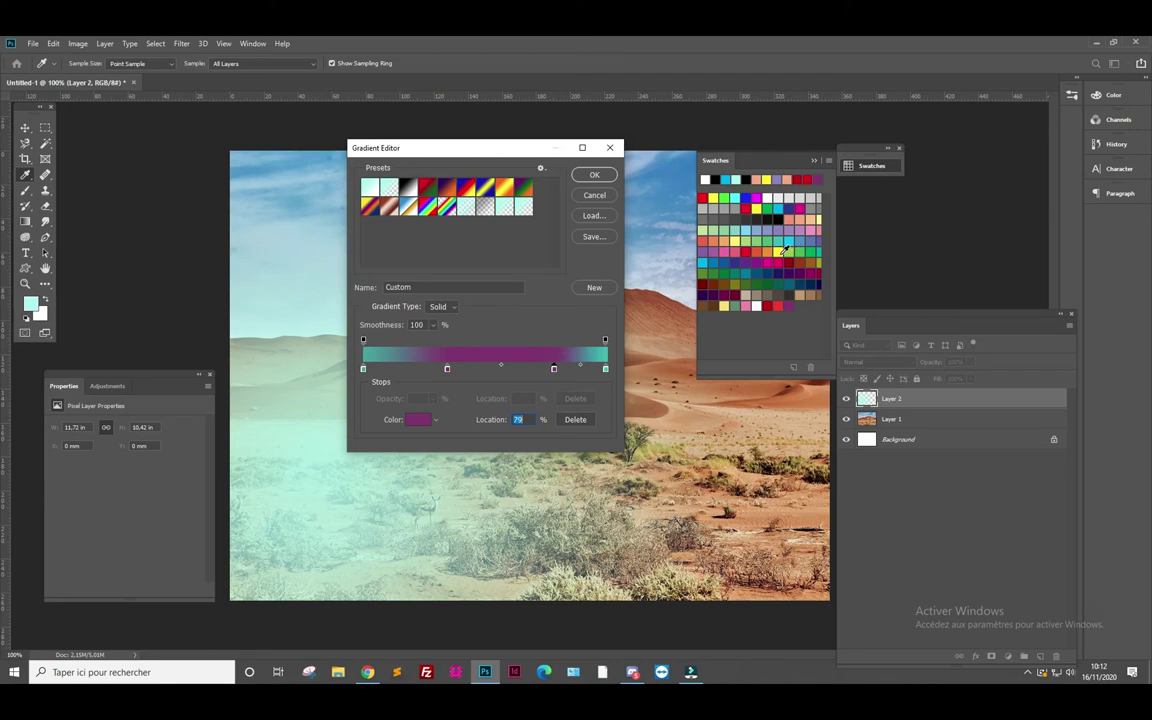
left_click(703, 229)
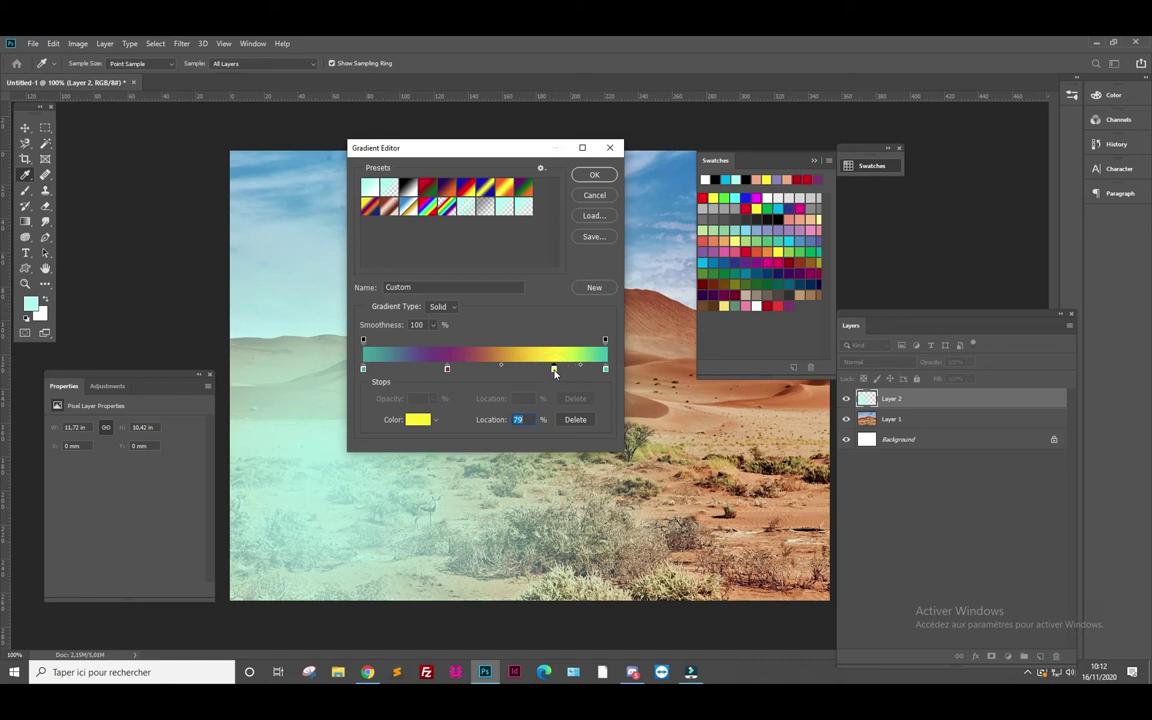
left_click_drag(555, 371, 599, 391)
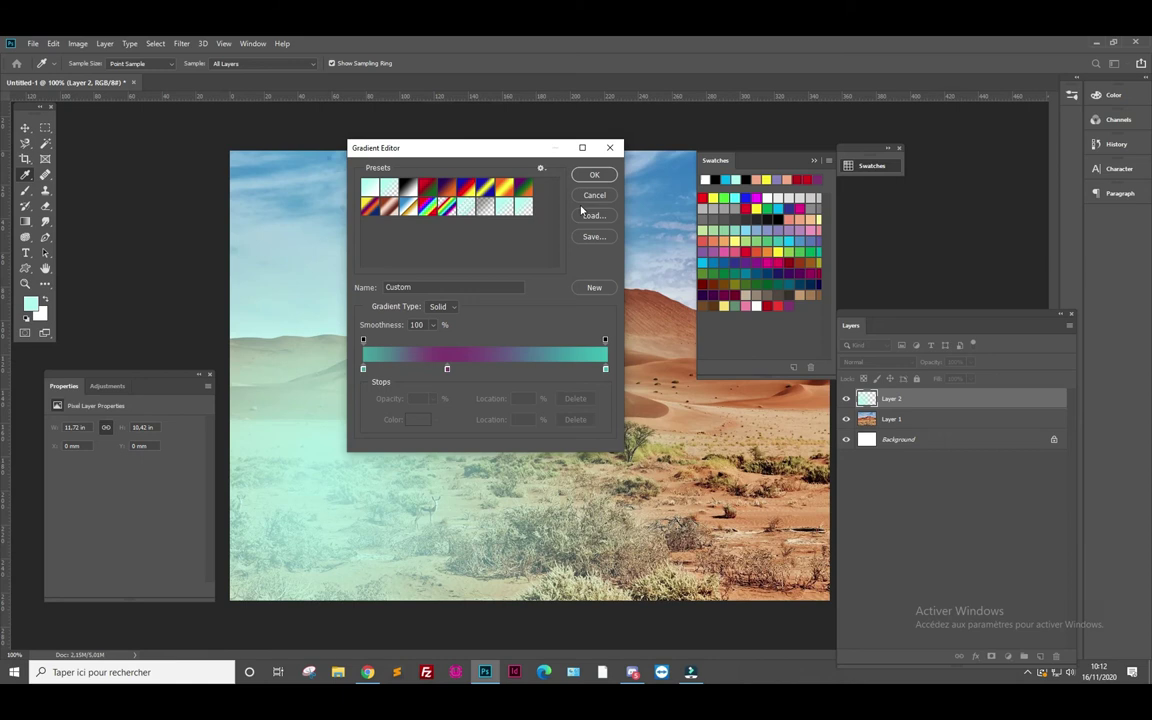
left_click(594, 175)
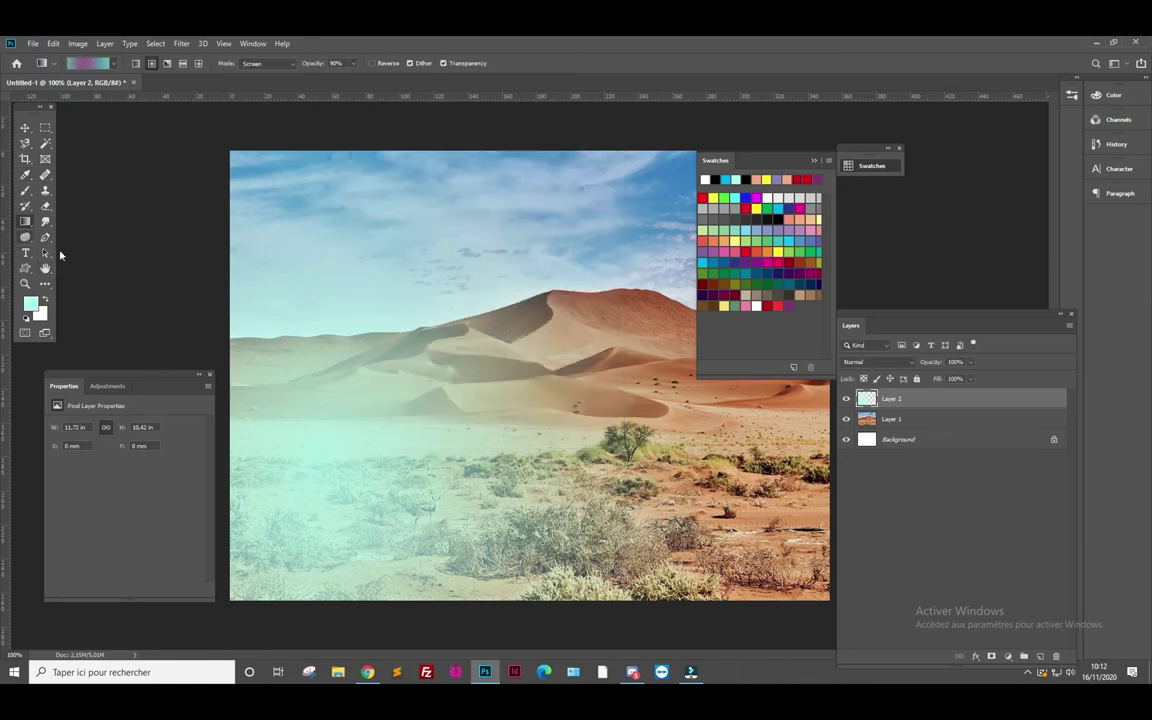
left_click_drag(312, 518, 648, 282)
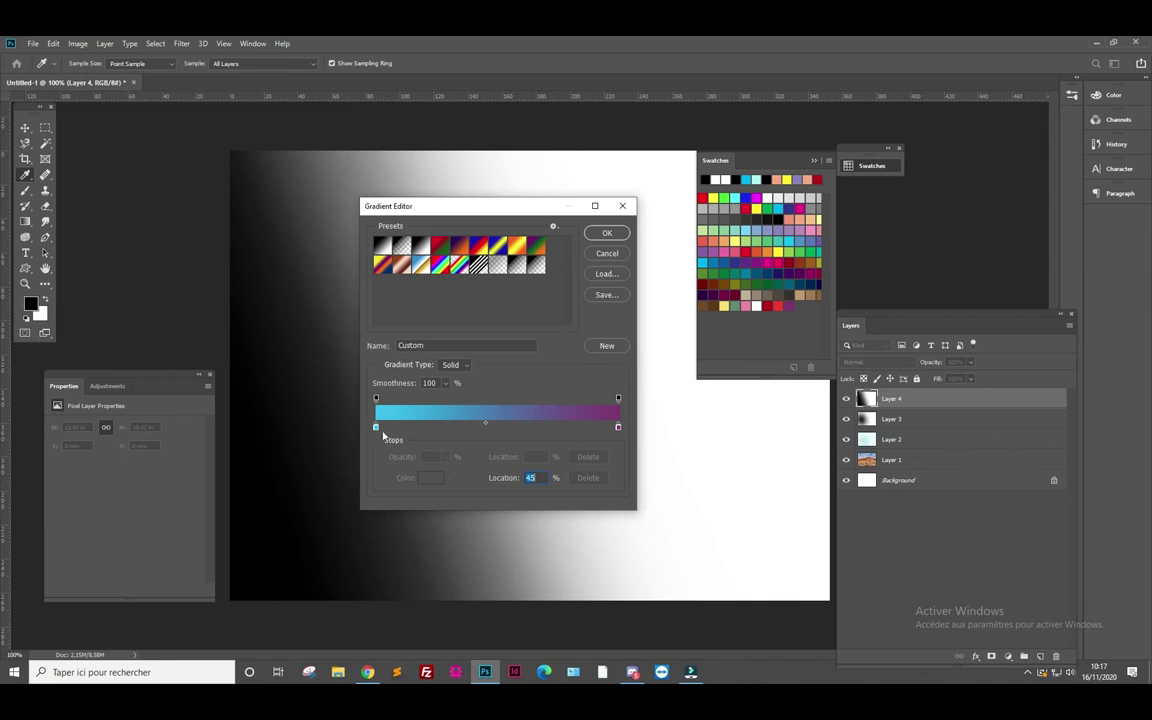
Step: Shift the gradient's colour midpoint to 63%
left_click(377, 430)
left_click(486, 424)
mouse_move(487, 426)
left_mouse_down()
mouse_move(577, 429)
mouse_move(448, 432)
mouse_move(493, 428)
left_mouse_up()
Step: Add a 62% opacity stop at 43%, then save the gradient as a new preset
left_click(376, 399)
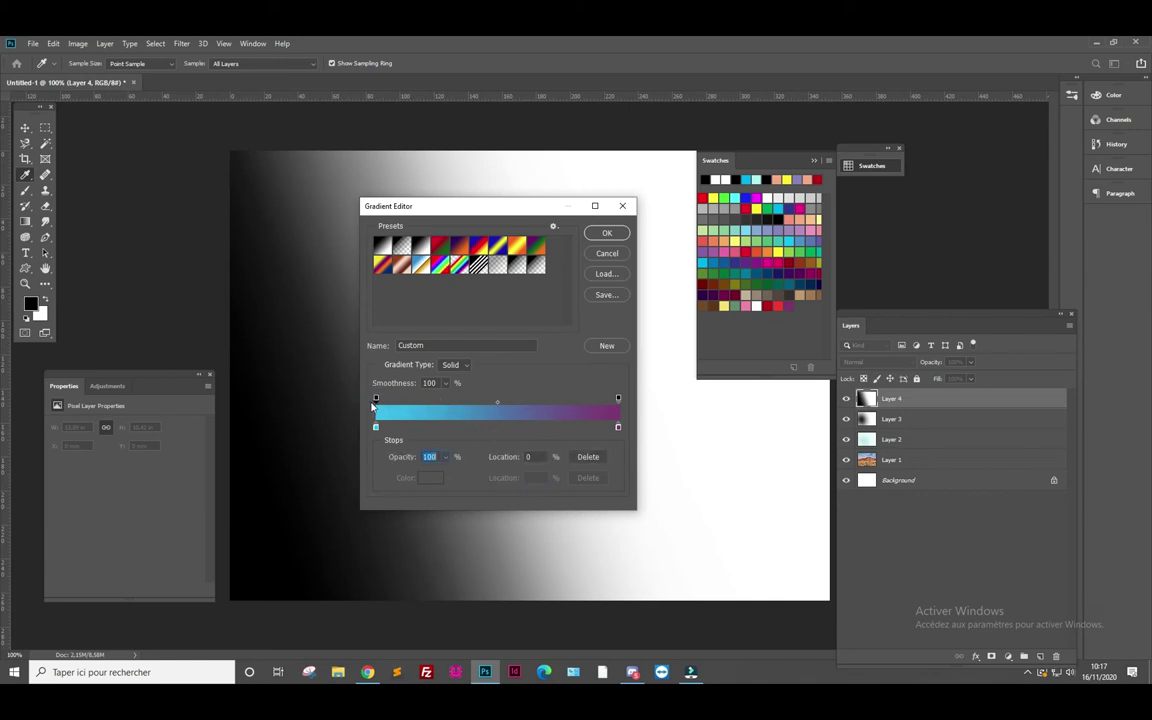
left_click(481, 399)
left_click(446, 458)
mouse_move(443, 472)
left_mouse_down()
mouse_move(410, 477)
mouse_move(424, 477)
left_mouse_up()
left_click(558, 369)
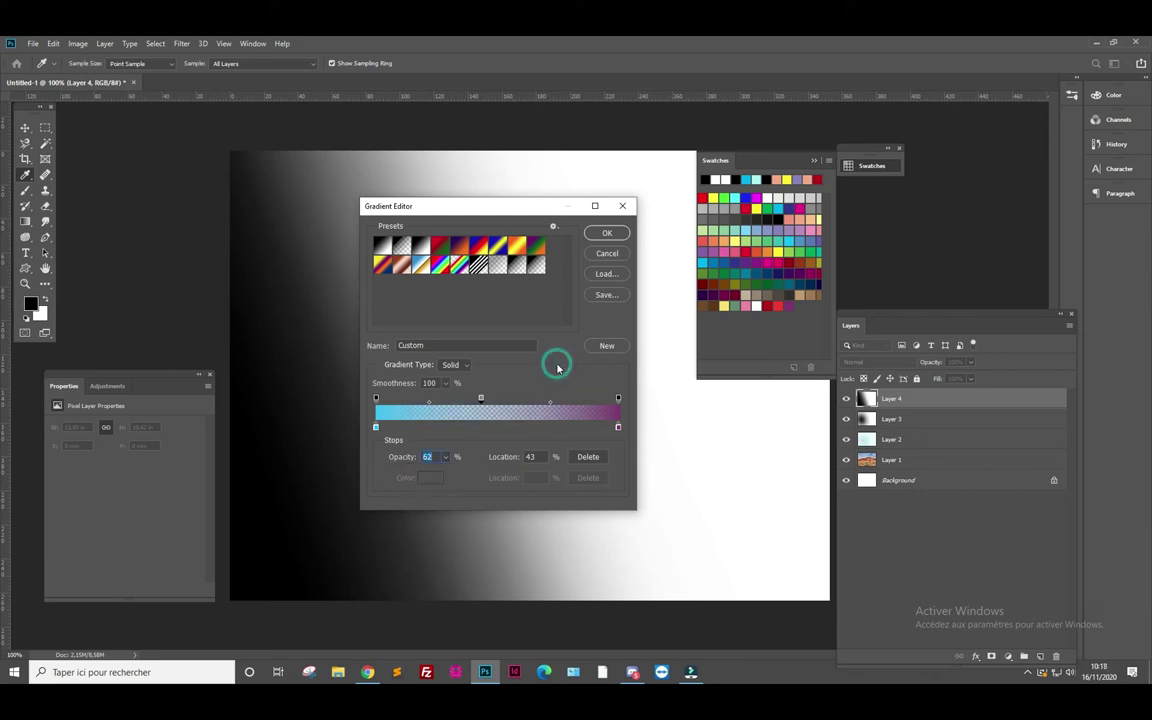
left_click(607, 346)
left_click(607, 234)
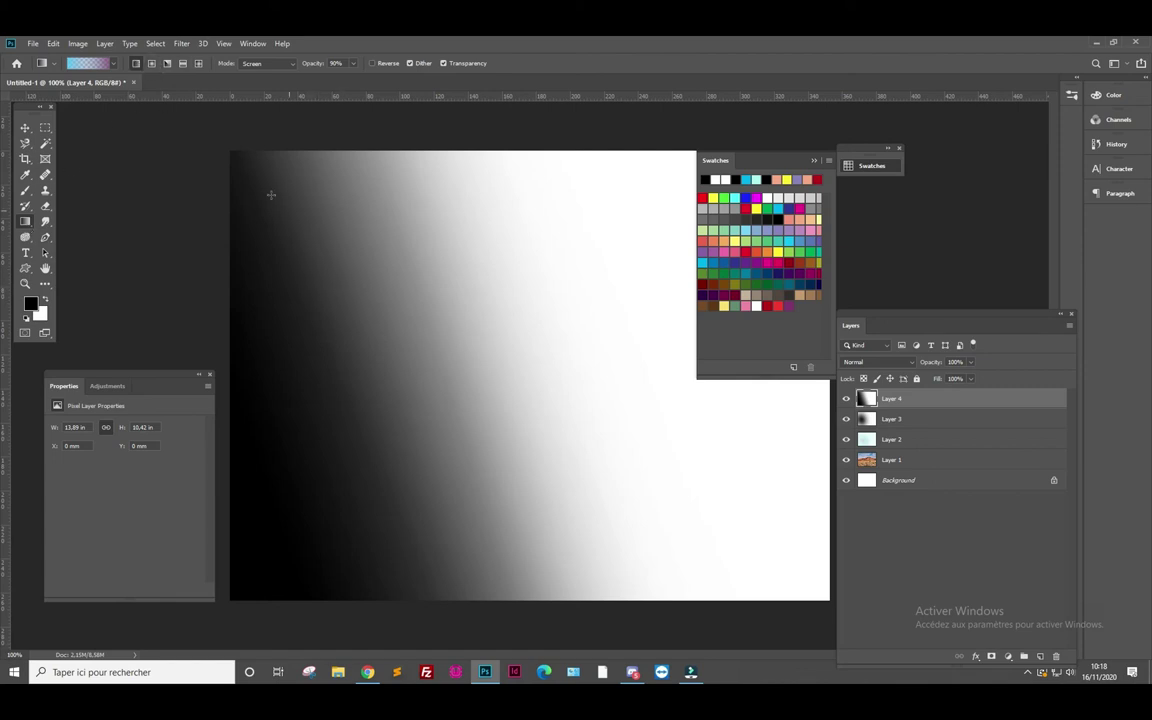
Step: Draw the cyan gradient across Layer 4, then raise the 43% opacity stop to 100%
left_click_drag(329, 273, 629, 335)
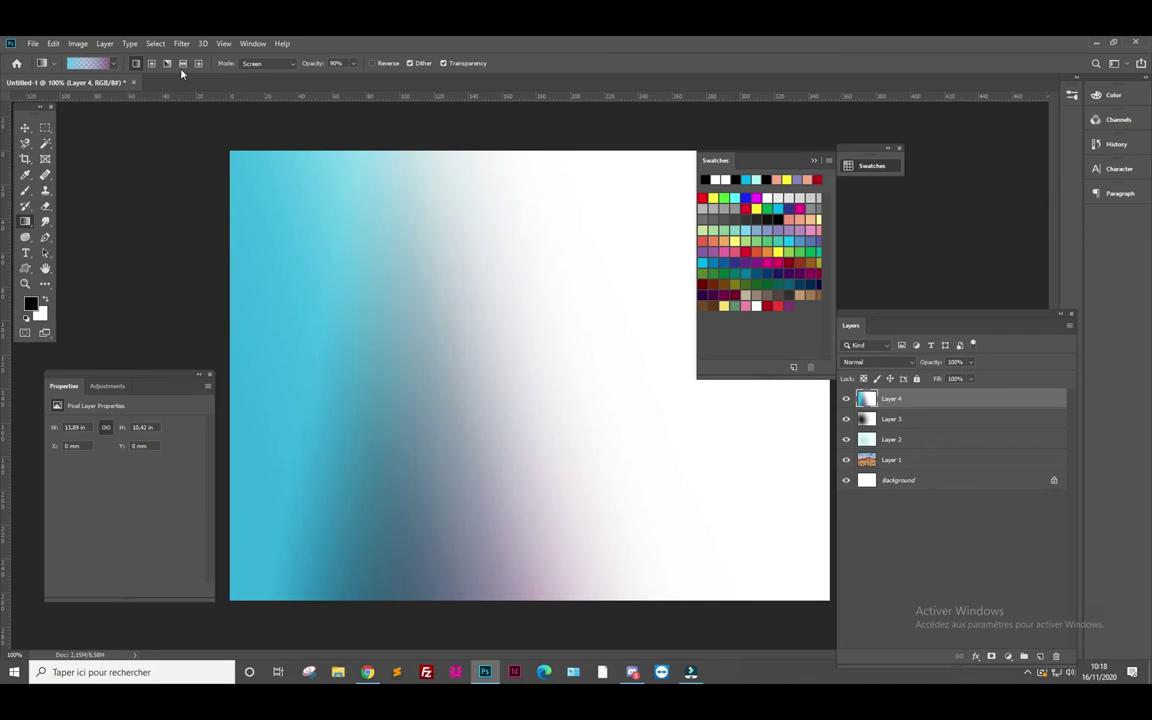
left_click(115, 63)
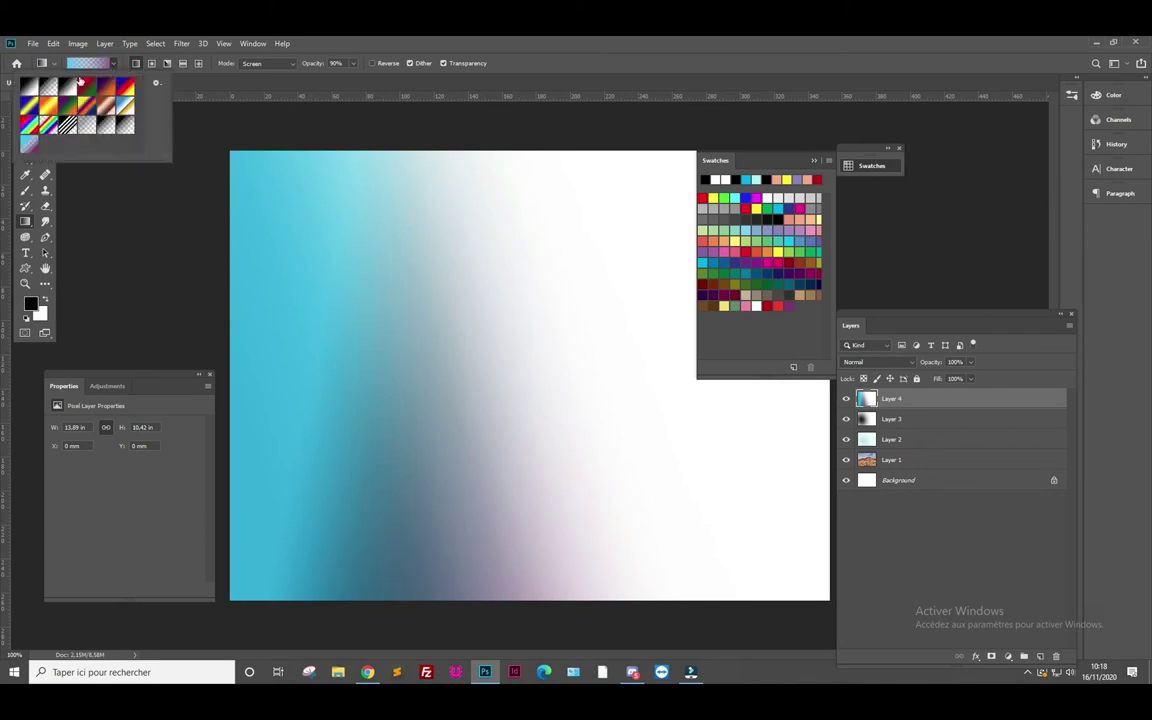
left_click(91, 63)
left_click(481, 398)
left_click(445, 457)
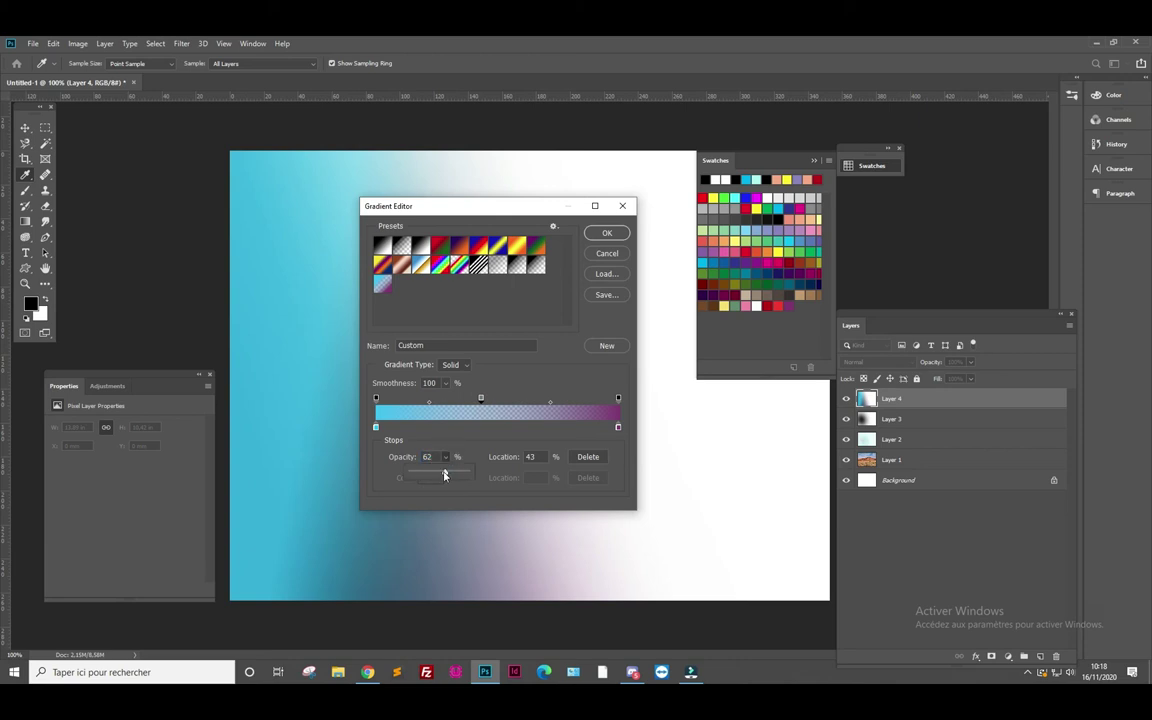
left_click_drag(443, 472, 515, 480)
left_click(607, 232)
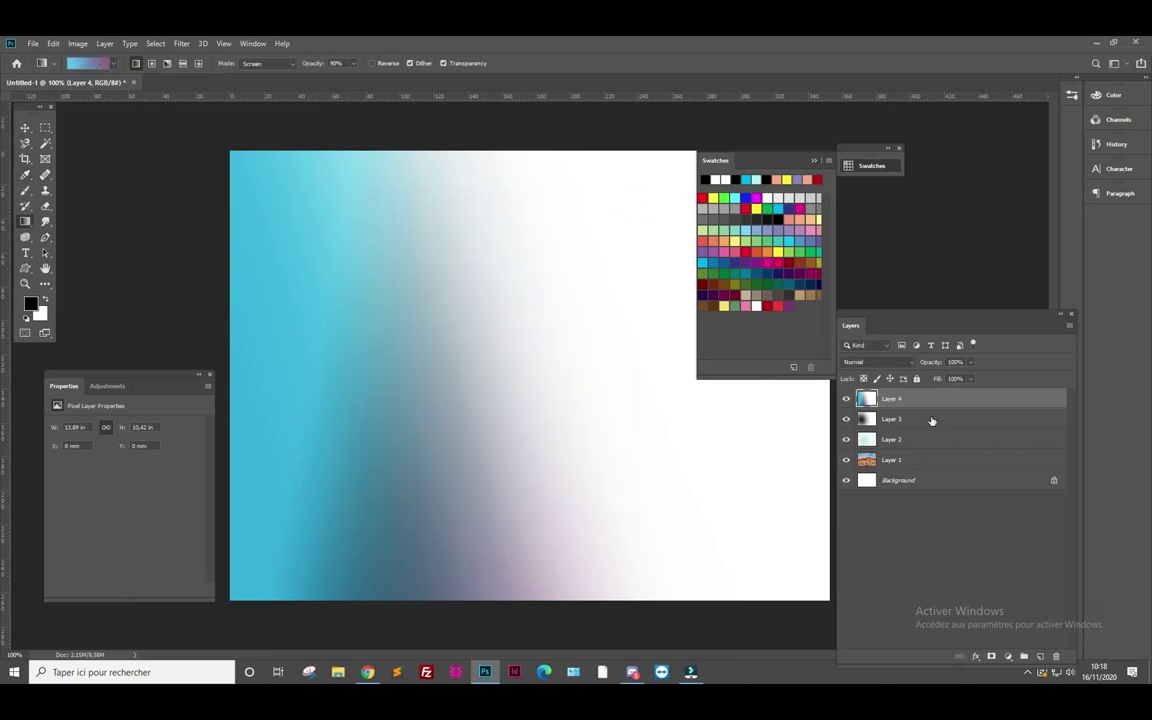
Step: Fill new Layer 5 with a diagonal cyan-to-purple gradient plus several radial gradients
left_click(1040, 656)
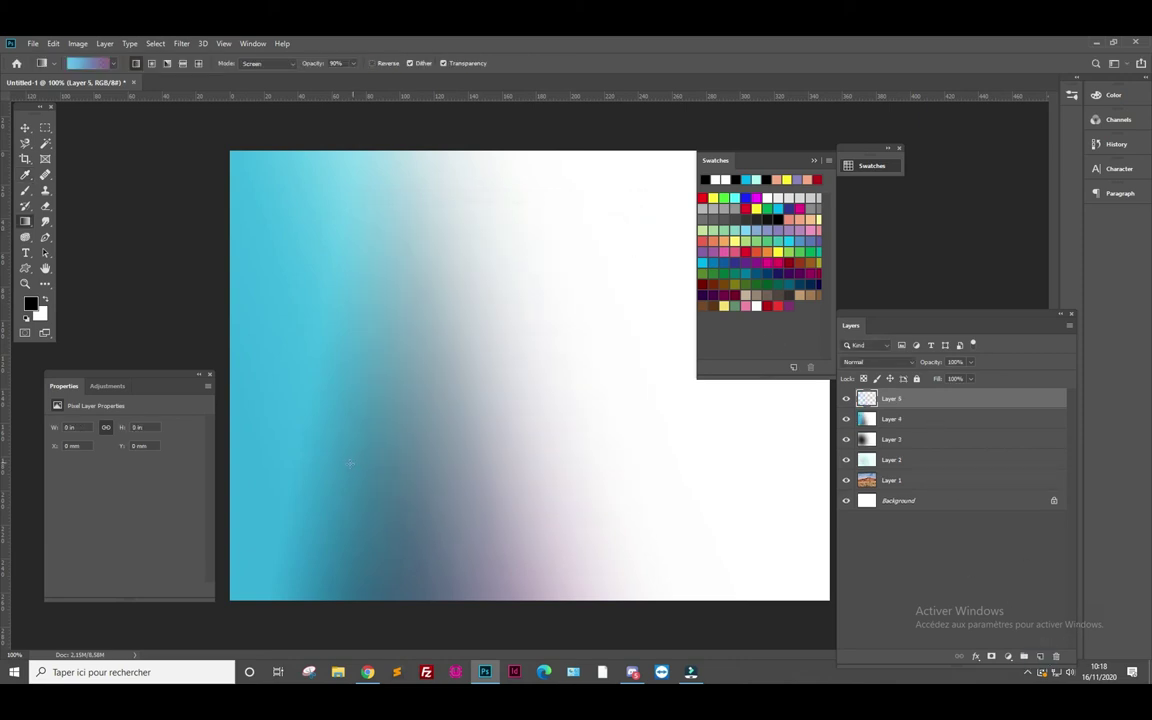
left_click_drag(345, 464, 598, 295)
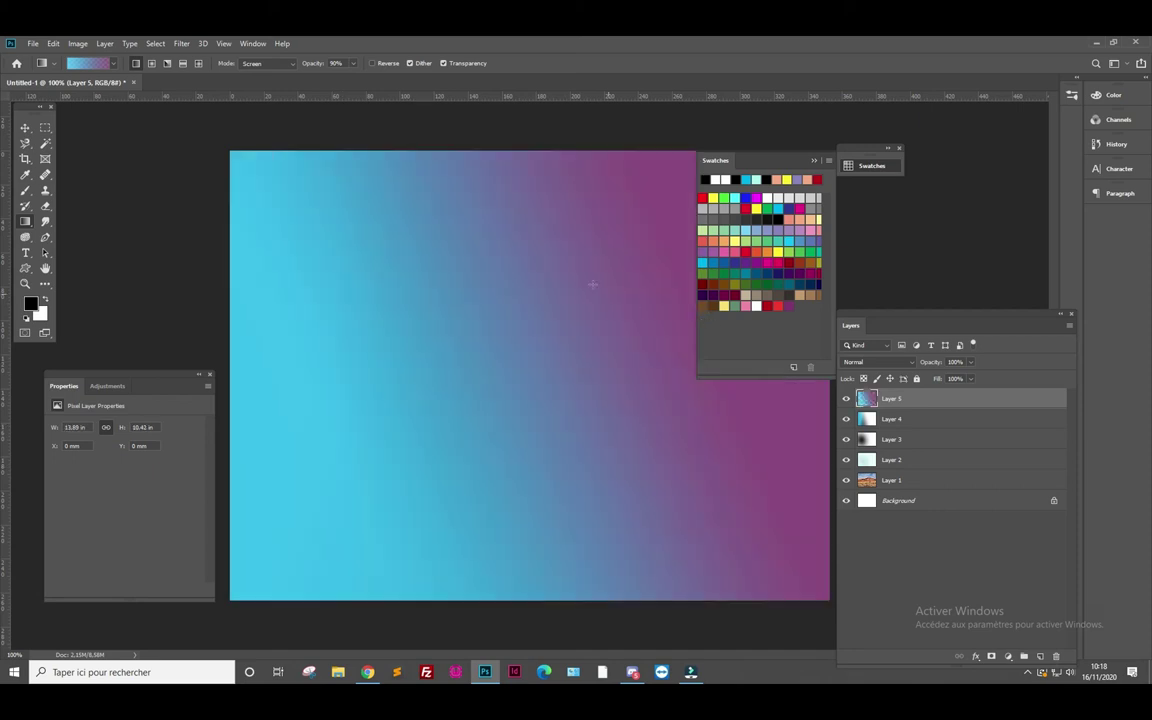
left_click(152, 64)
left_click_drag(453, 337, 684, 483)
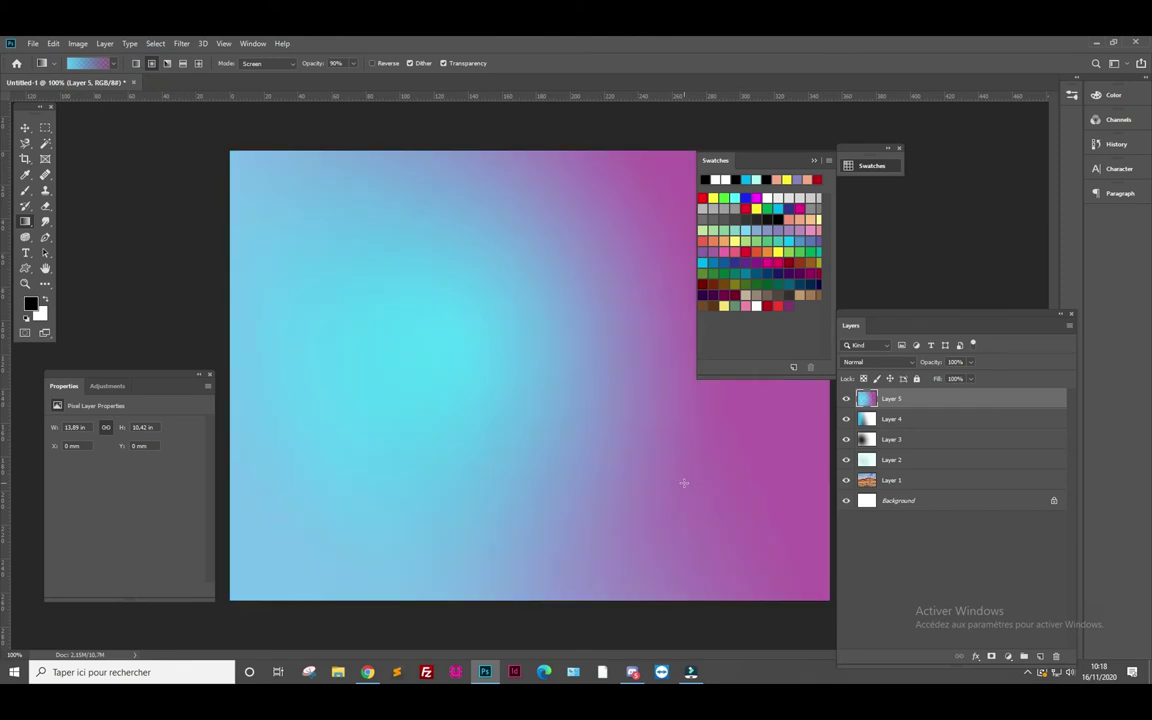
mouse_move(511, 364)
left_mouse_down()
mouse_move(512, 381)
mouse_move(430, 335)
left_mouse_up()
left_click_drag(352, 211, 420, 245)
mouse_move(512, 259)
left_mouse_down()
mouse_move(612, 287)
mouse_move(614, 375)
mouse_move(504, 460)
left_mouse_up()
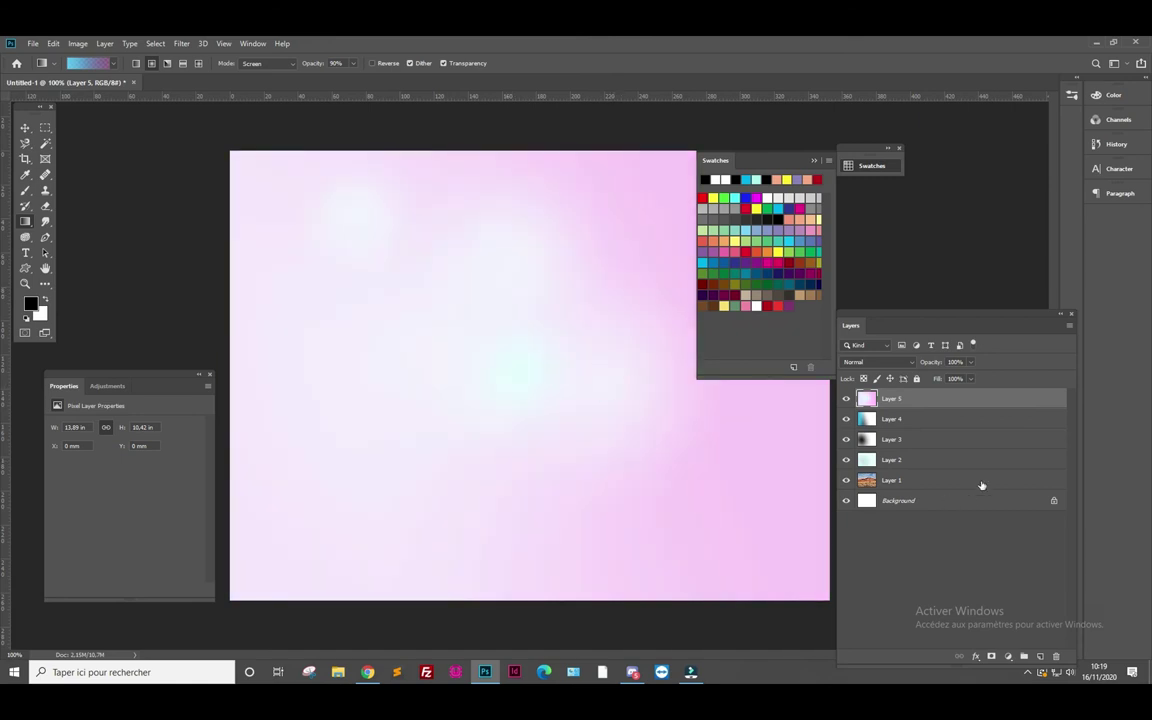
Step: Add a pale angle gradient to Layer 5 and hide every layer except Background
left_click(167, 63)
left_click_drag(537, 341, 393, 455)
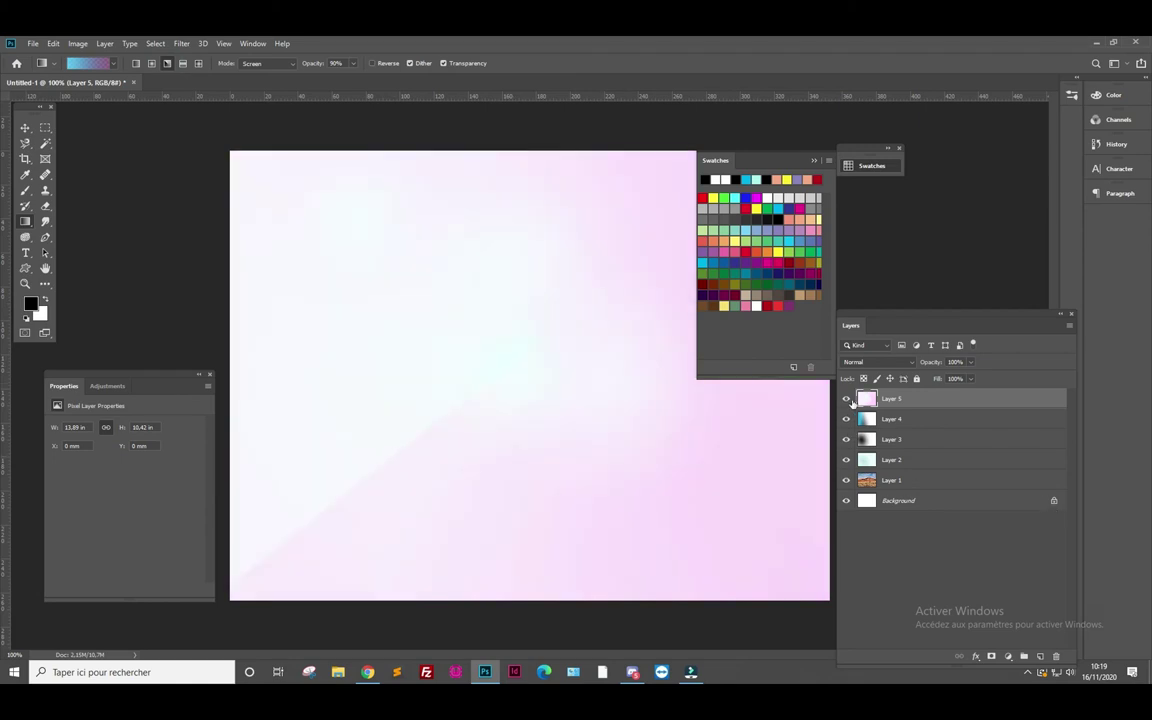
left_click_drag(846, 398, 853, 480)
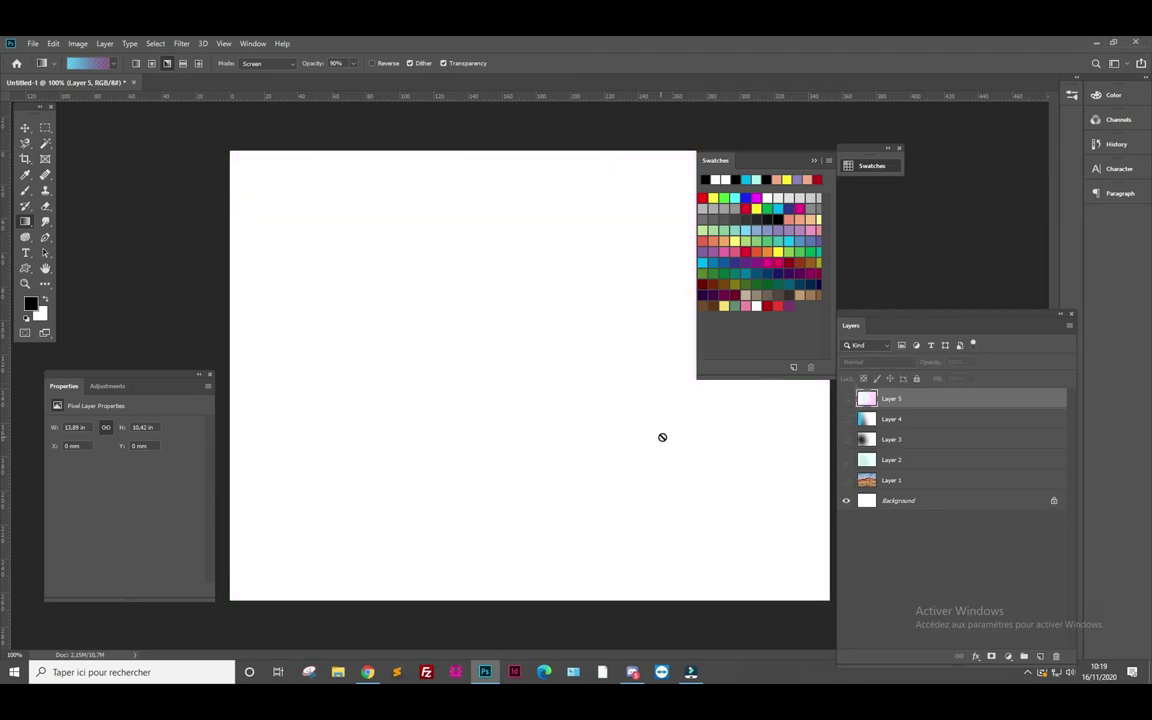
Step: Fill new Layer 6 with a blue-to-magenta angle gradient
left_click(1040, 656)
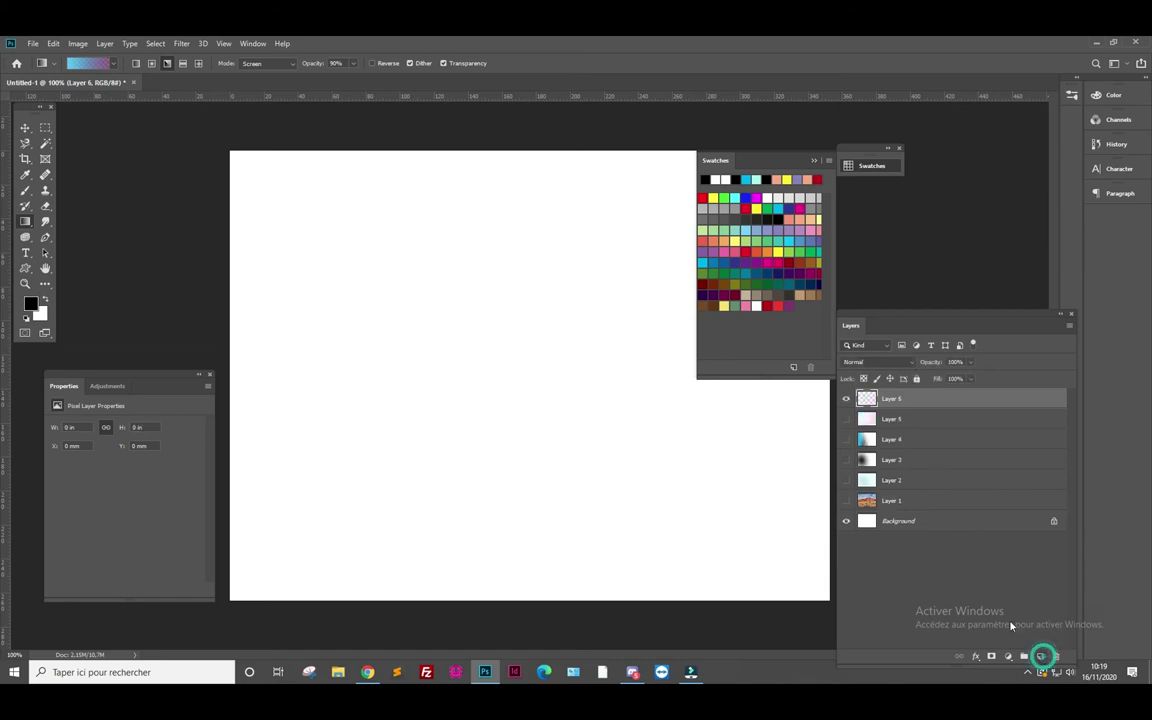
left_click_drag(513, 330, 658, 510)
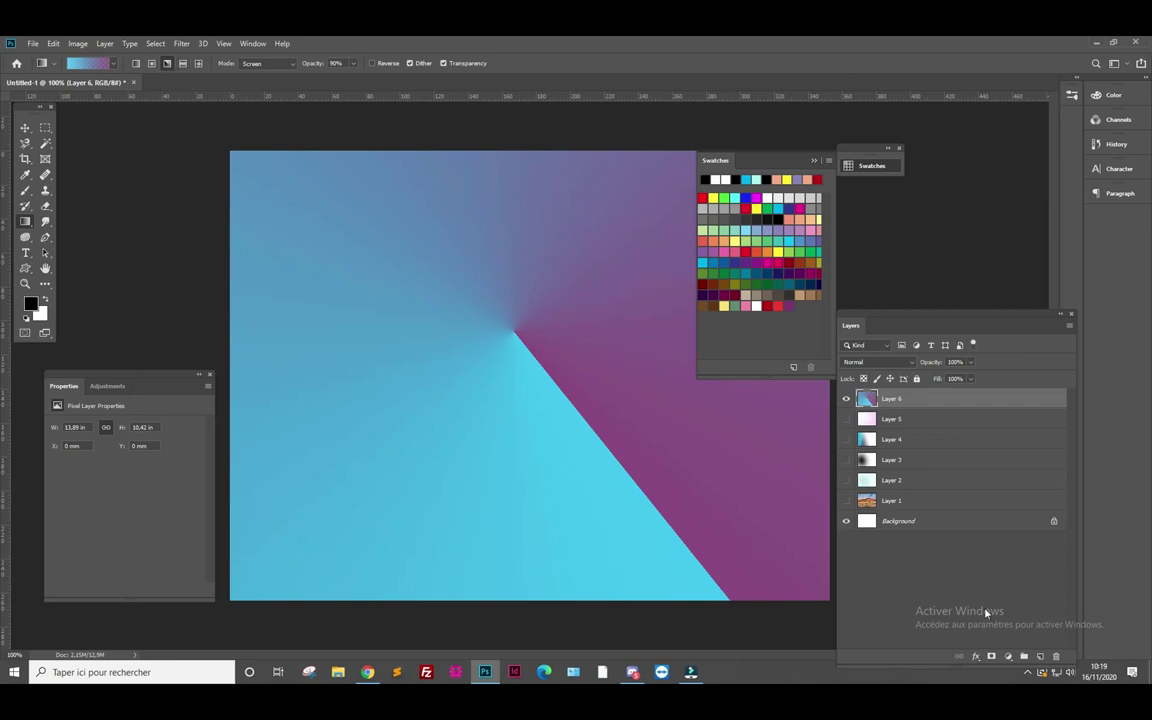
left_click(1040, 656)
Step: Draw a reflected cyan-to-magenta gradient on new Layer 7, then hide it
left_click(846, 419)
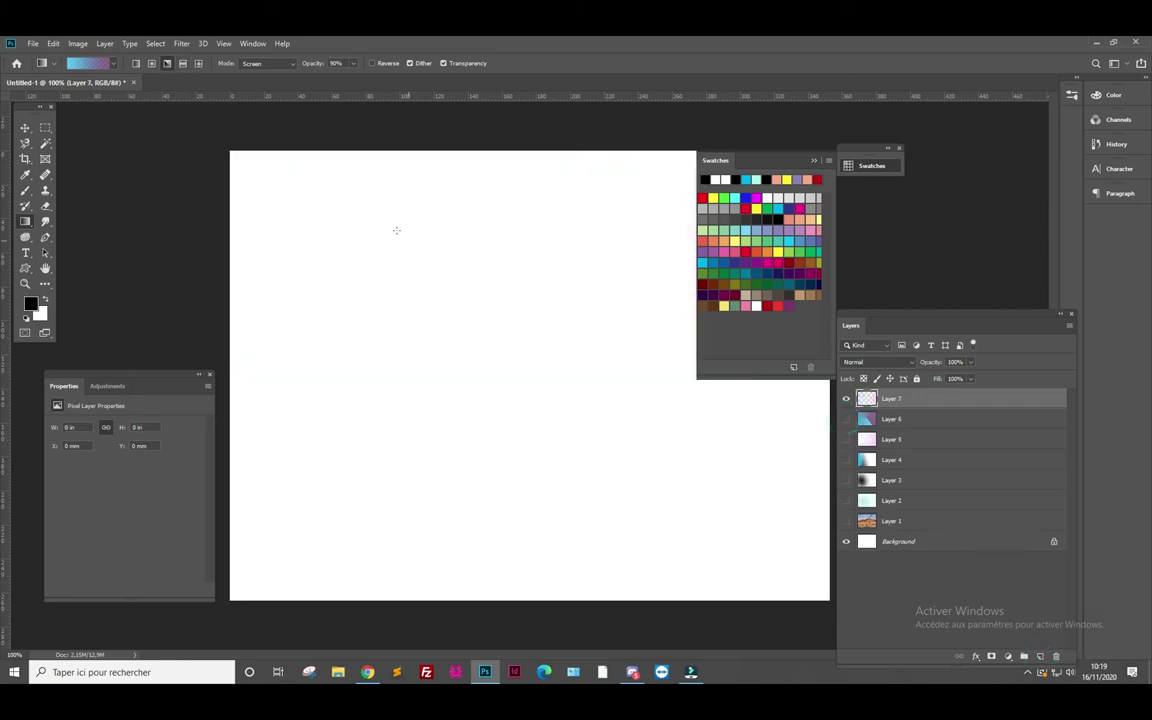
left_click(182, 63)
mouse_move(432, 247)
left_mouse_down()
mouse_move(522, 386)
mouse_move(431, 409)
left_mouse_up()
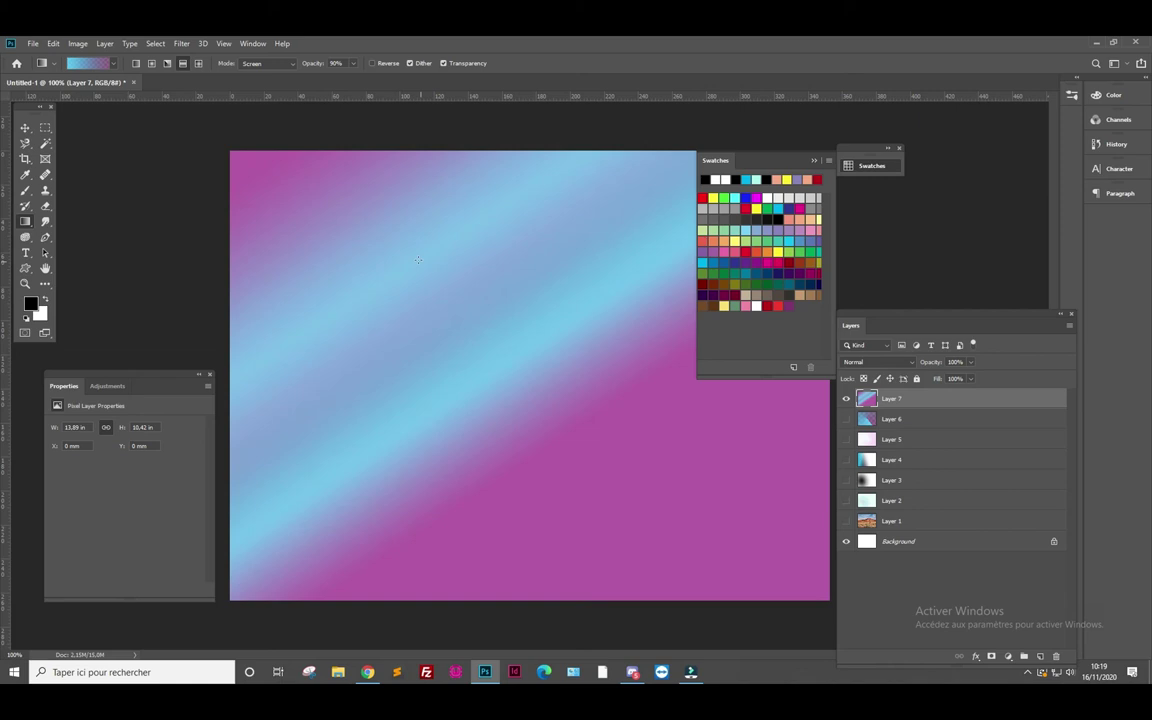
left_click(198, 63)
left_click(846, 398)
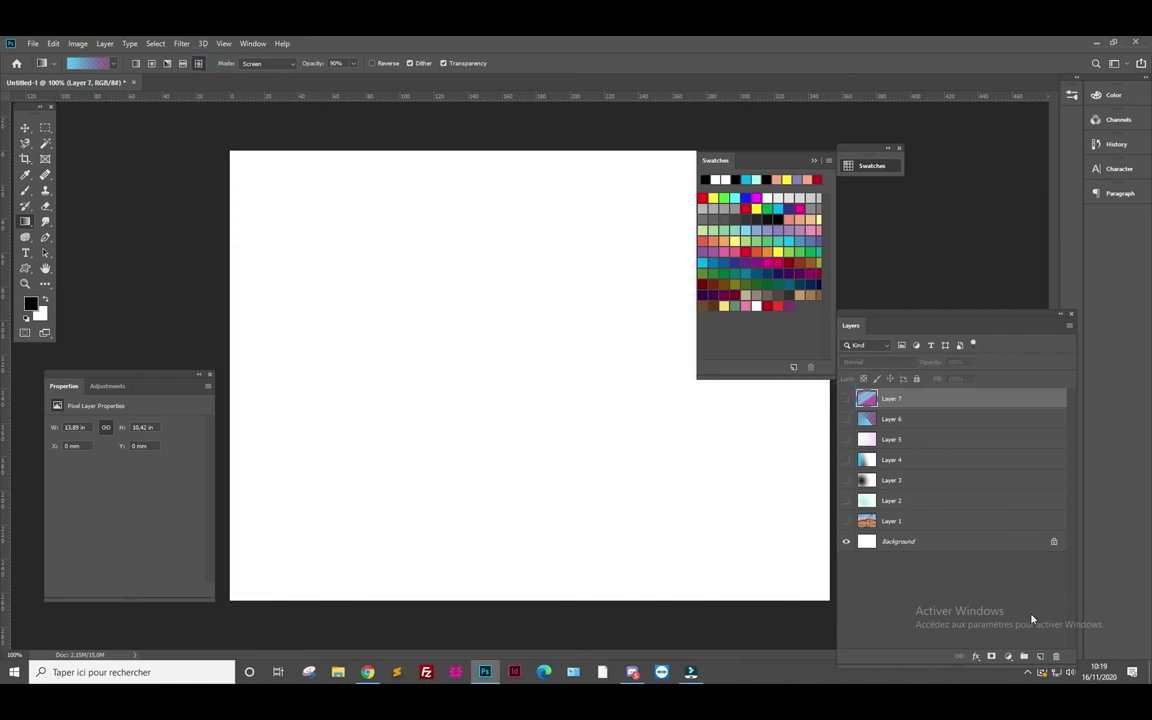
Step: Draw a diamond gradient on new Layer 8 with gradient mode Normal and opacity 100%
left_click(1040, 656)
left_click_drag(514, 358, 560, 434)
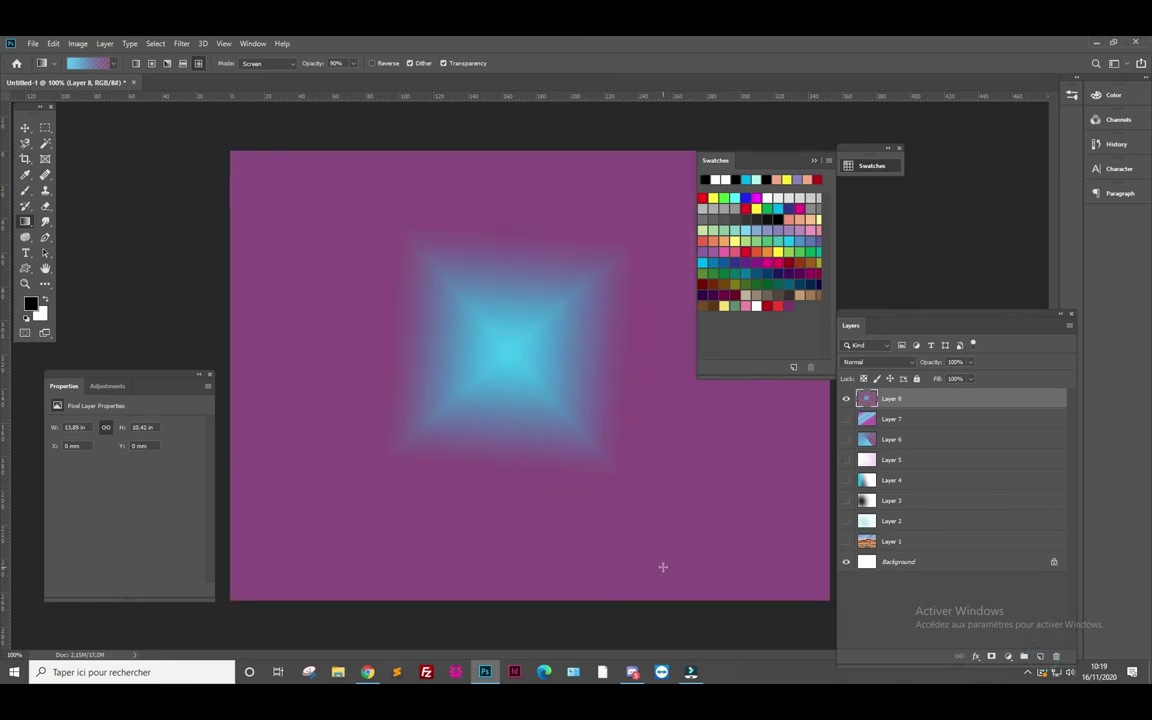
left_click(295, 65)
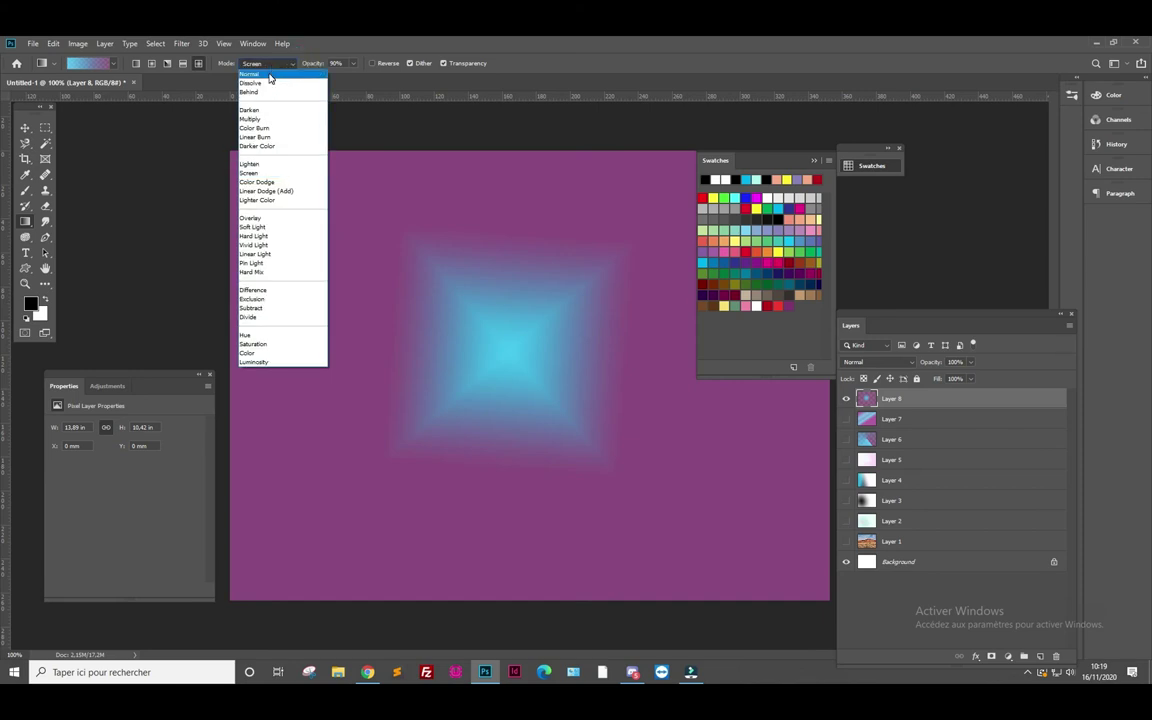
left_click(269, 76)
left_click(353, 63)
left_click_drag(352, 77, 360, 77)
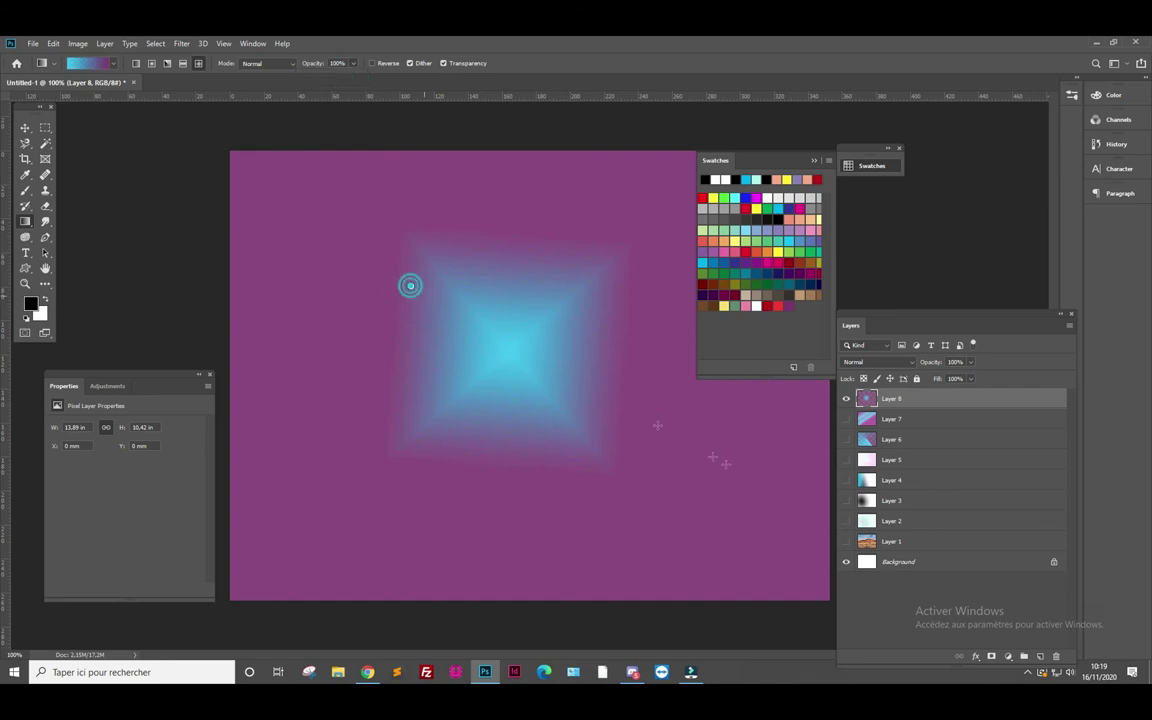
Step: Redraw the diamond gradient several times, ending larger near the canvas centre
left_click_drag(372, 257, 663, 424)
left_click_drag(486, 495, 666, 433)
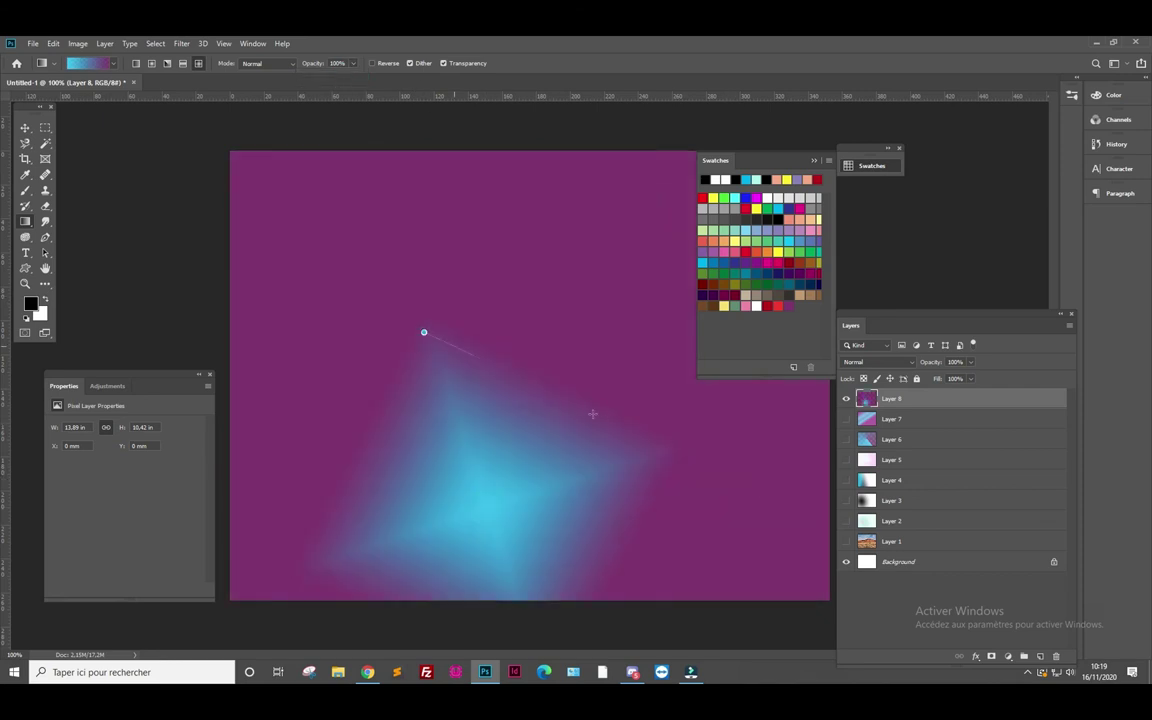
left_click_drag(382, 299, 543, 379)
left_click_drag(596, 301, 519, 366)
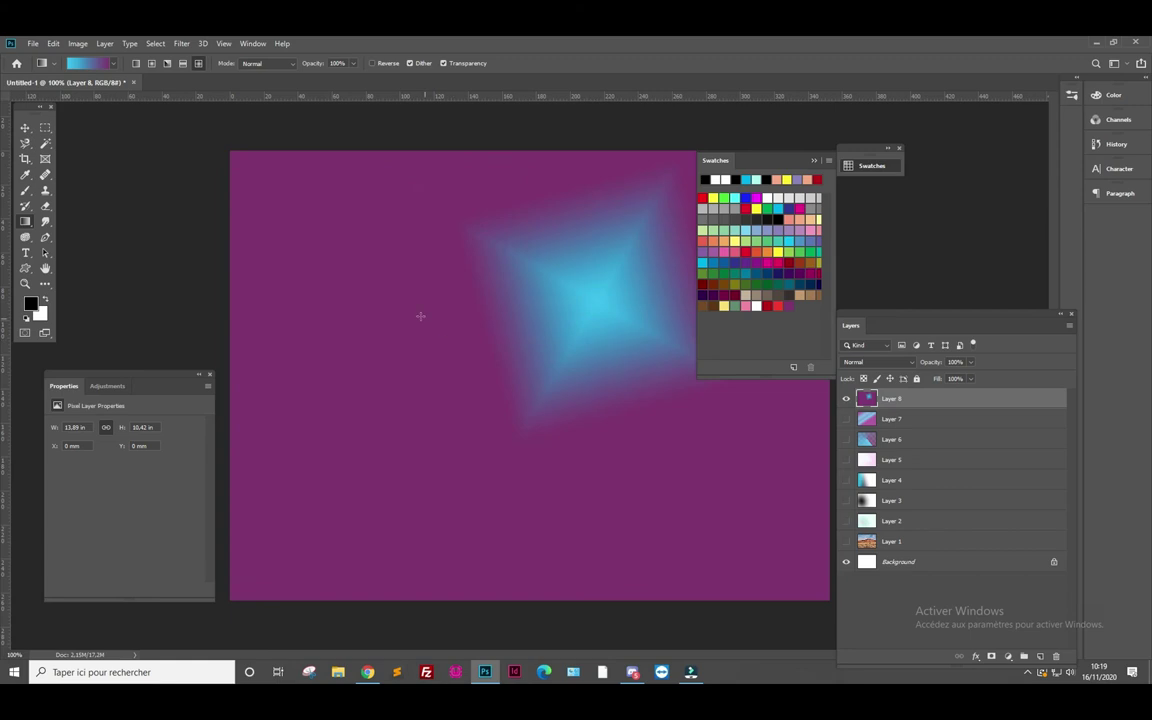
left_click_drag(420, 316, 614, 405)
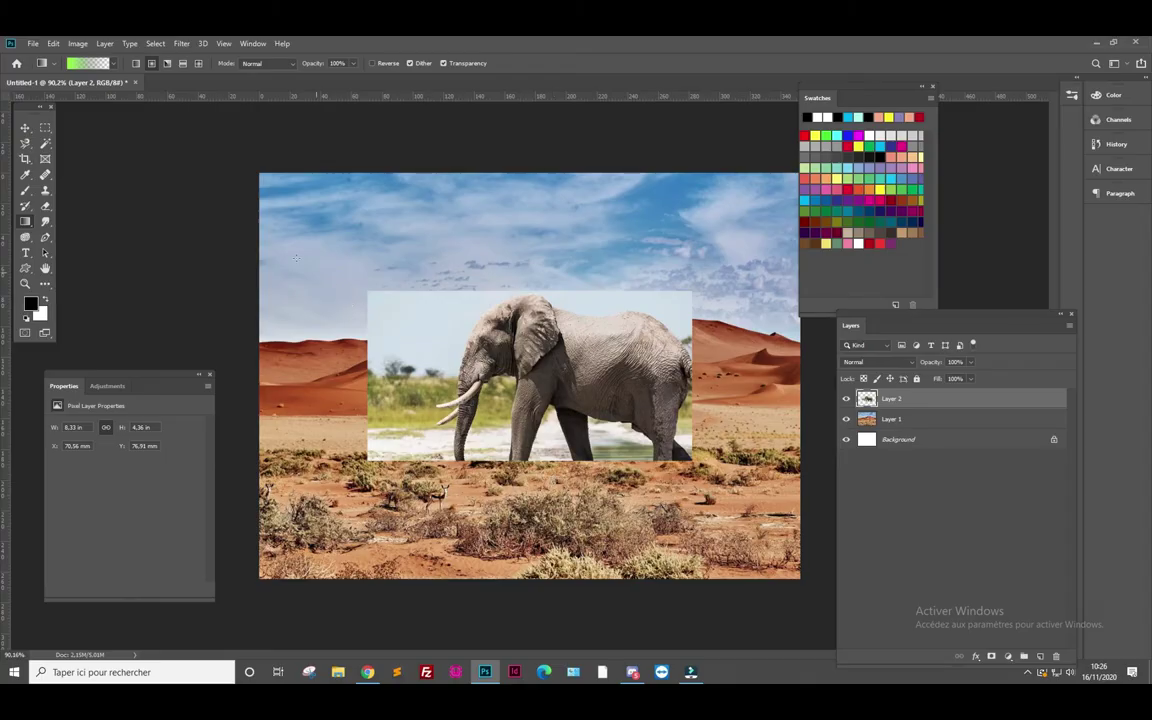
Step: Move the elephant photo slightly up and left over the desert
left_click(25, 128)
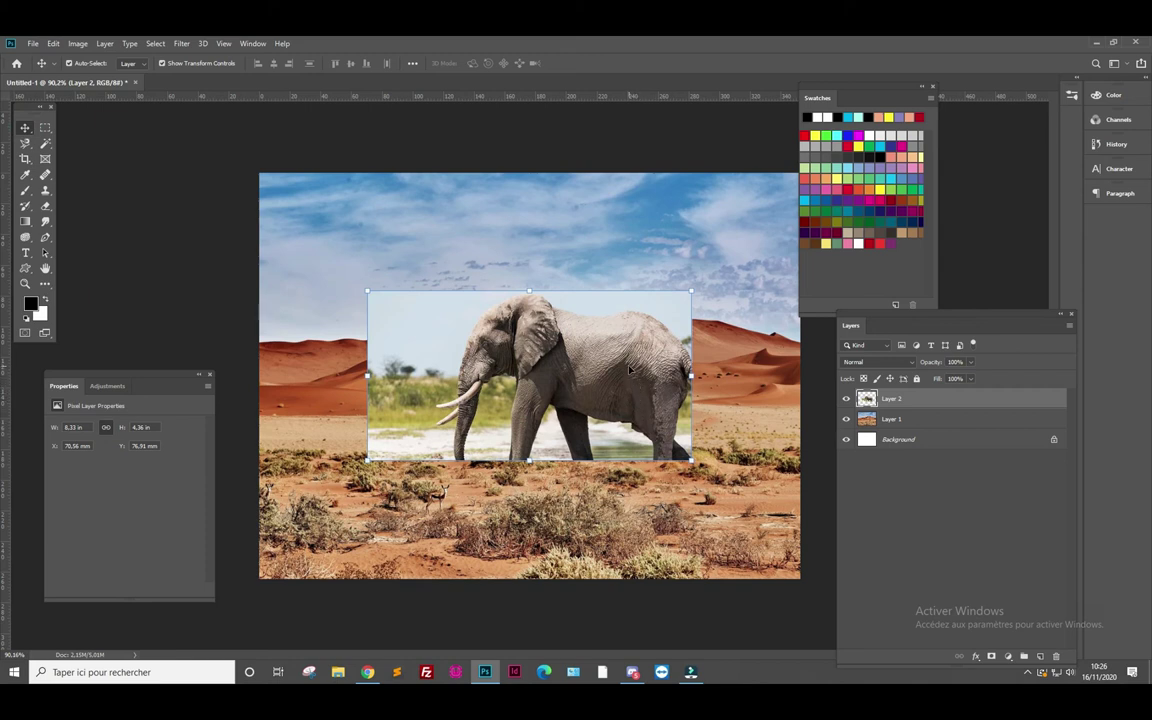
scroll(628, 370, "up", 3)
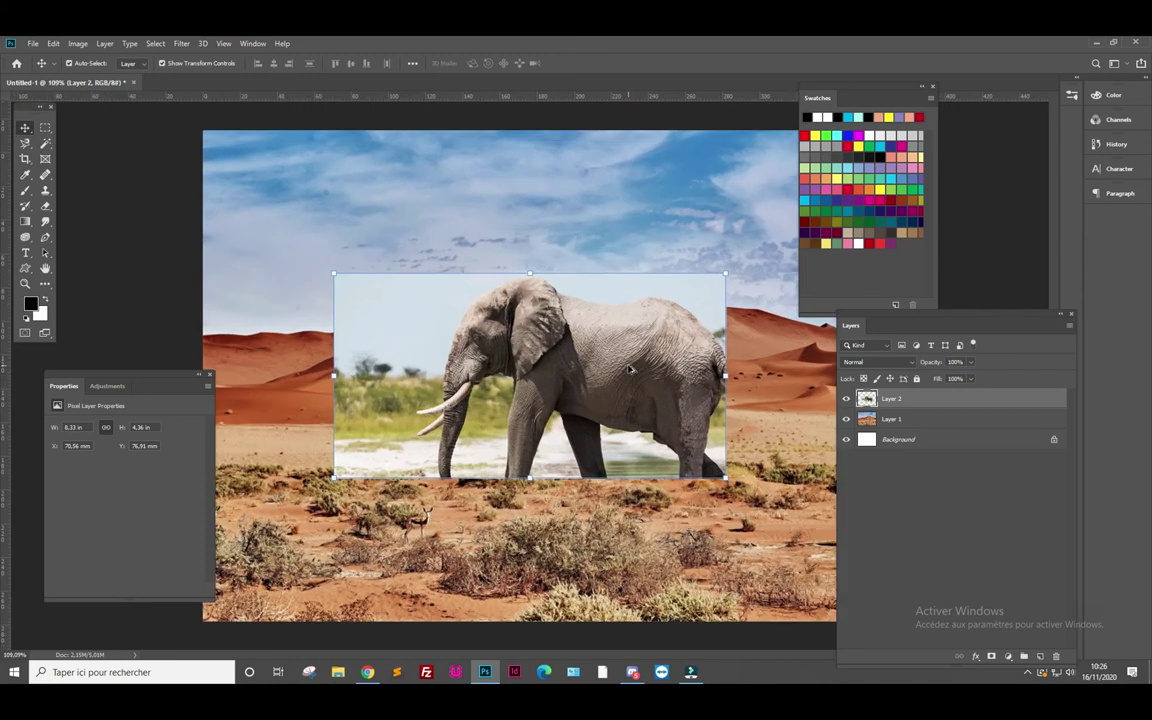
mouse_move(635, 365)
left_mouse_down()
mouse_move(436, 233)
mouse_move(613, 345)
left_mouse_up()
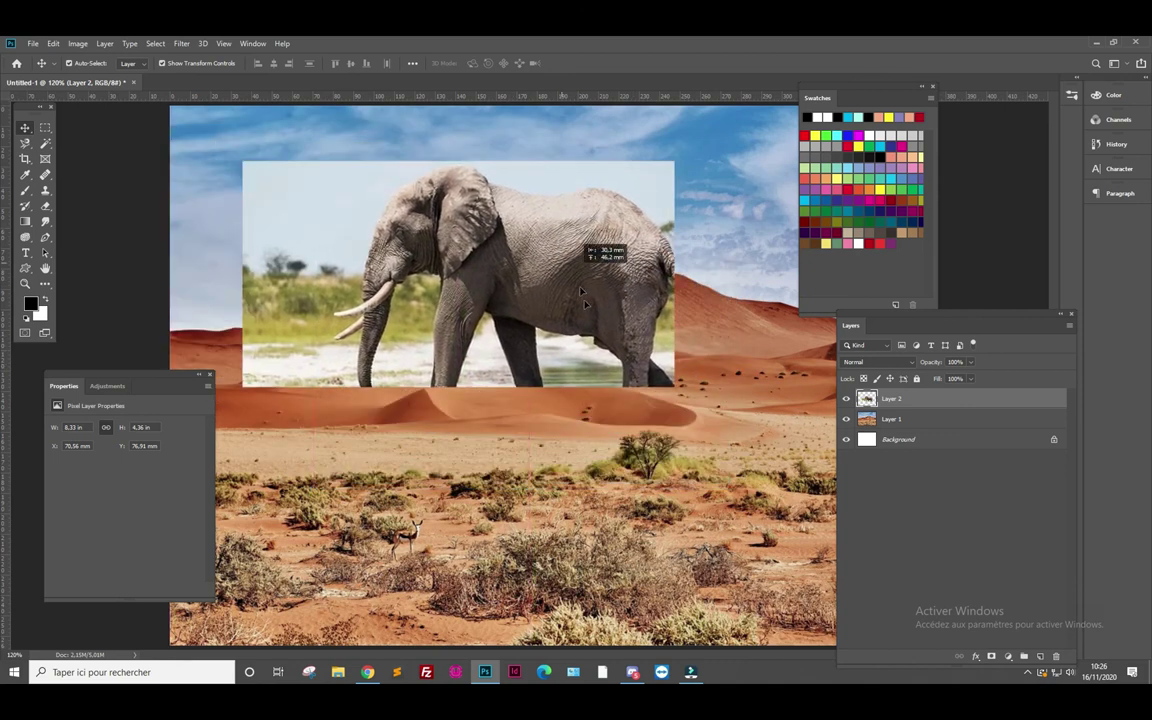
left_click_drag(622, 345, 625, 346)
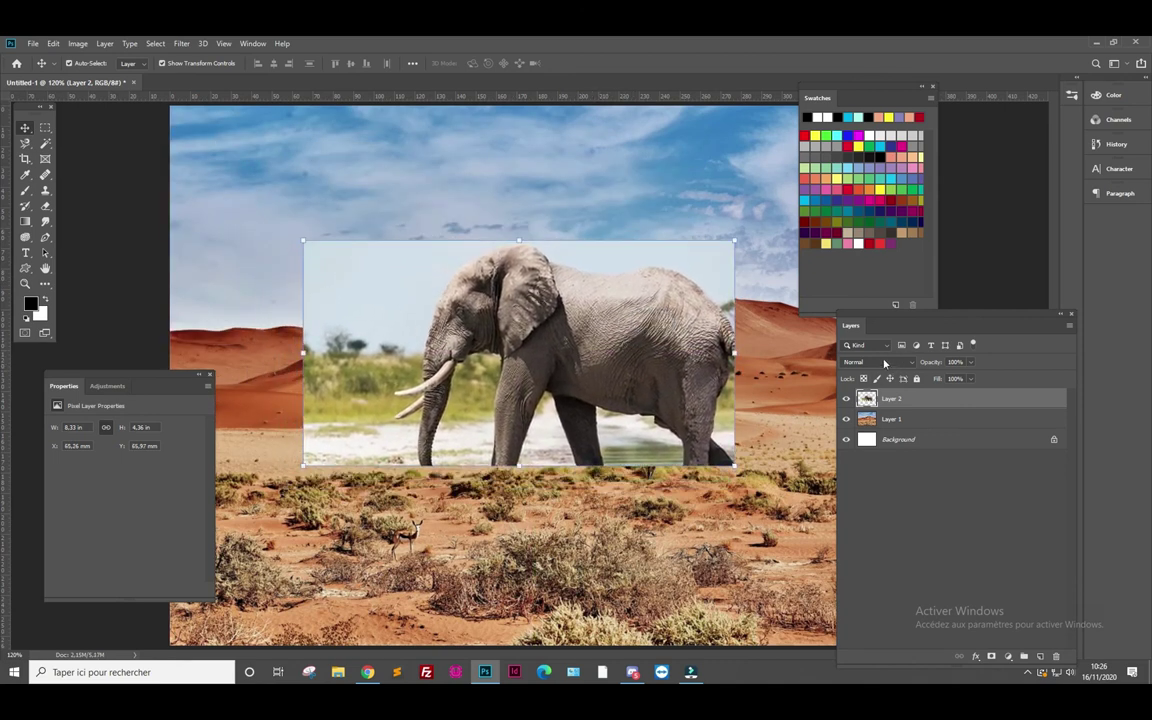
Step: Test the elephant layer at 53% opacity, then restore it to 100%
left_click(970, 362)
left_click_drag(970, 378, 945, 379)
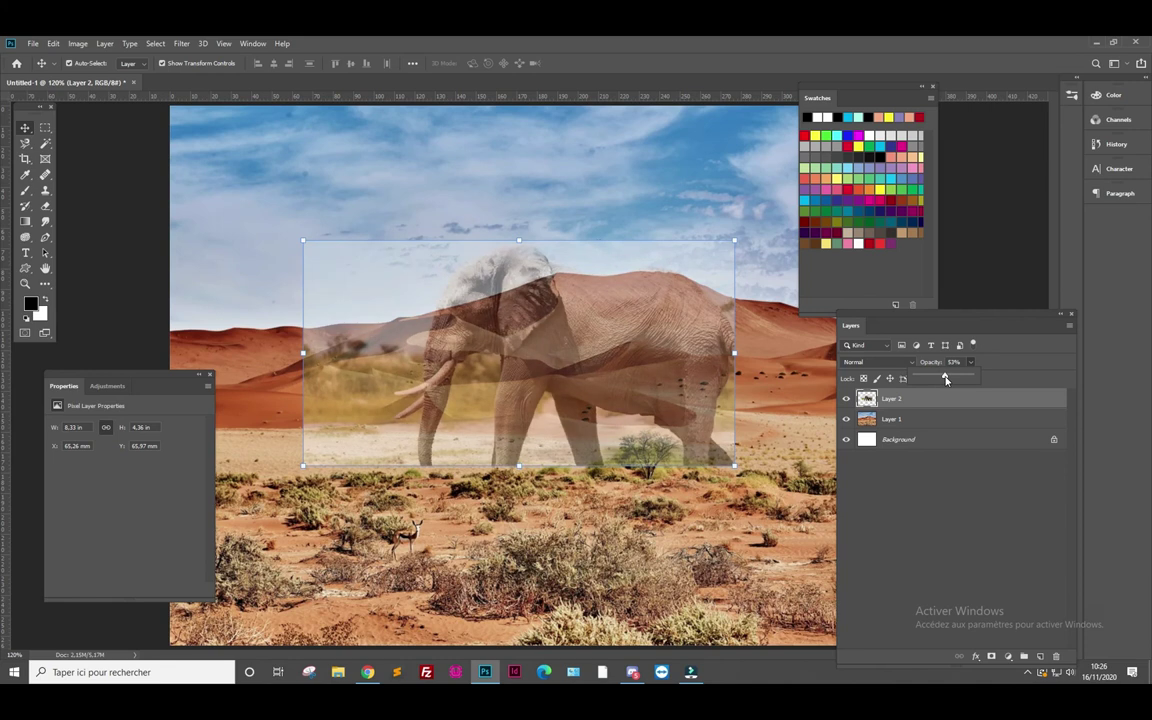
left_click_drag(945, 379, 980, 378)
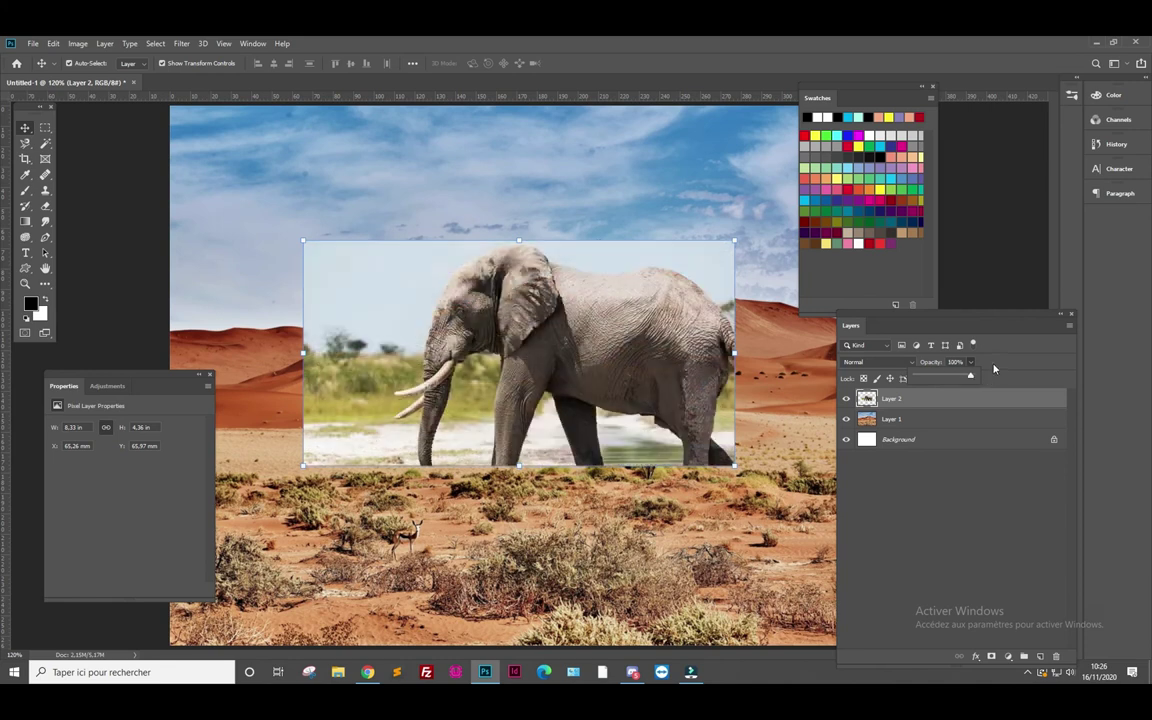
left_click(913, 365)
Step: Try Lighten and Pin Light, settle on Screen, and nudge the elephant right to X 95.25 mm
left_click(913, 365)
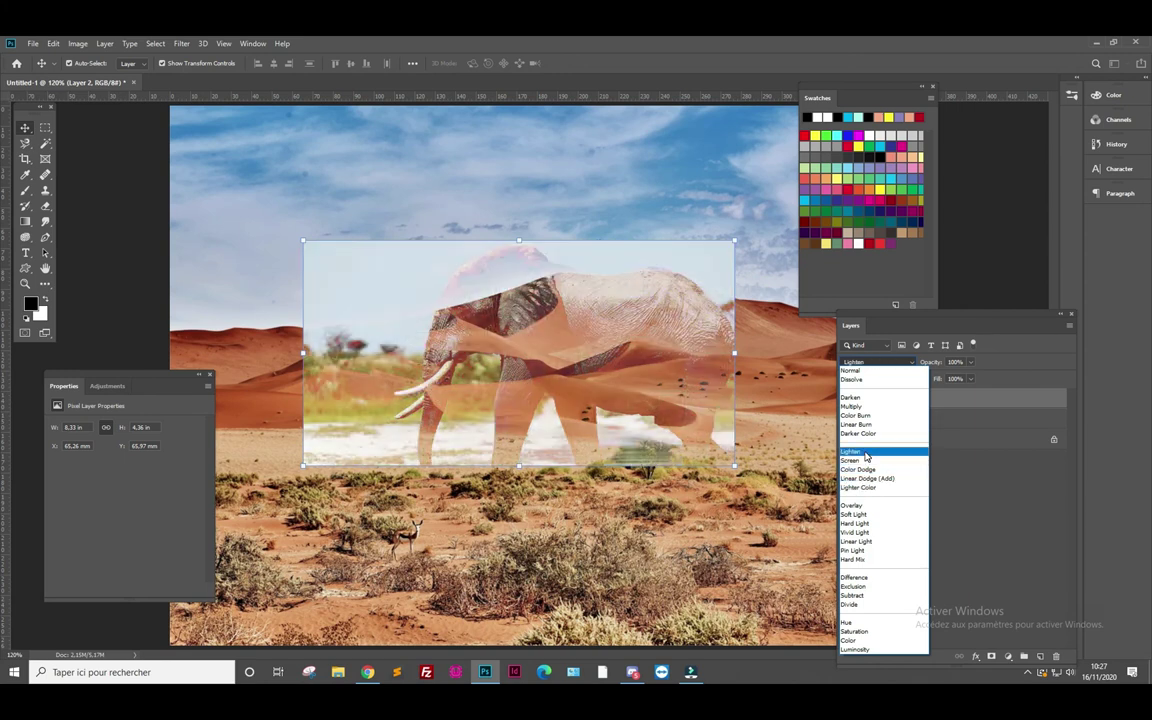
left_click(866, 455)
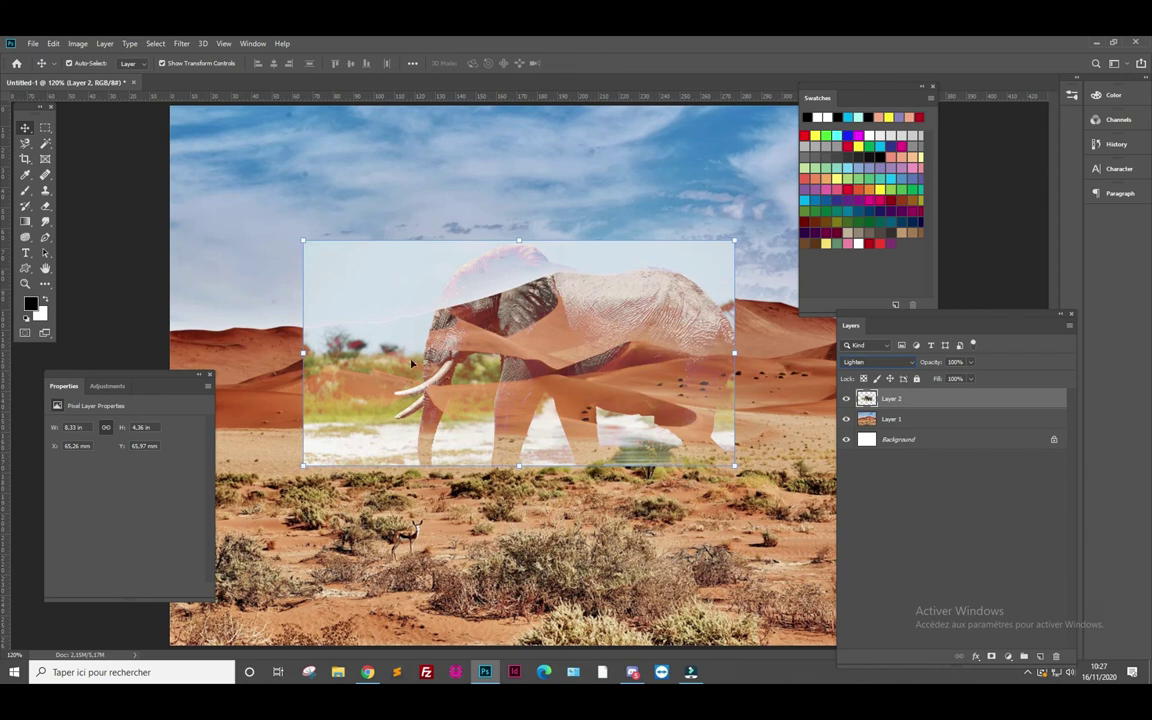
left_click(876, 362)
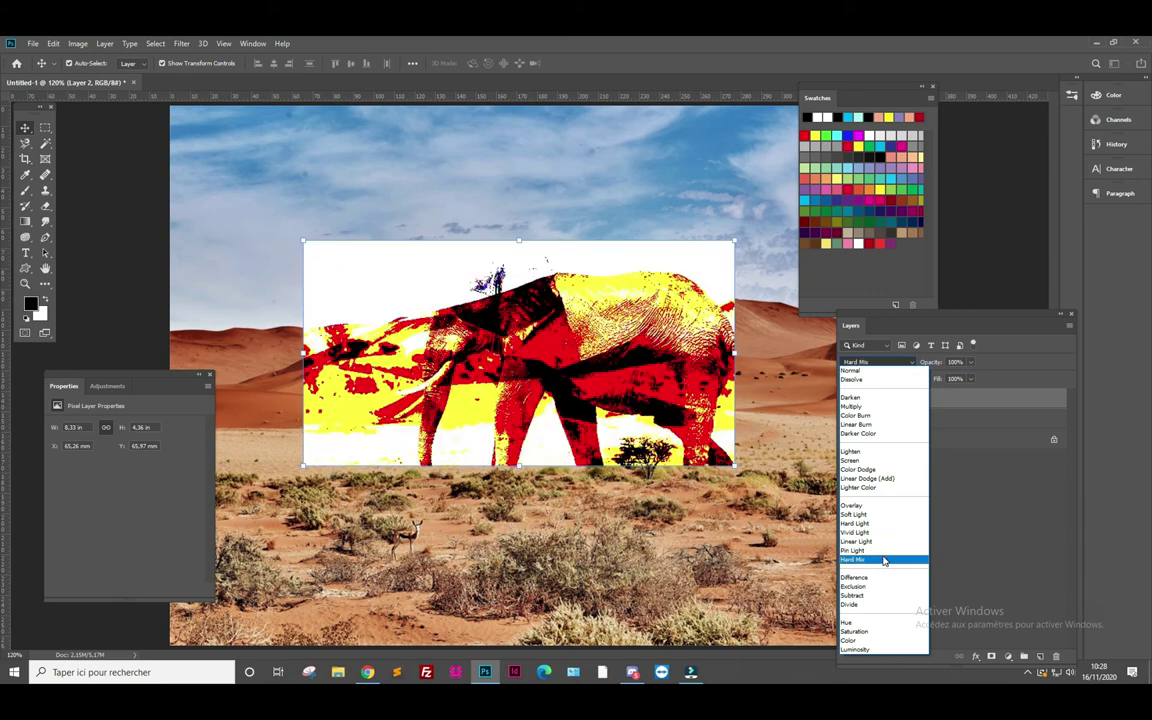
key("Up")
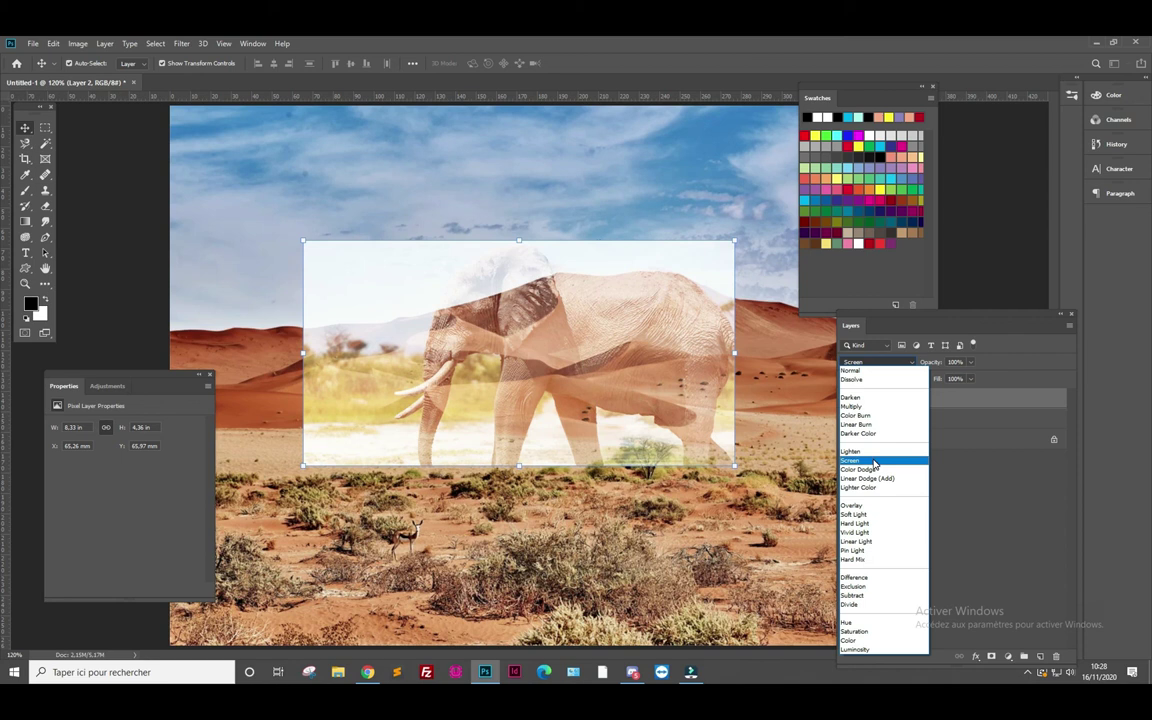
left_click(874, 463)
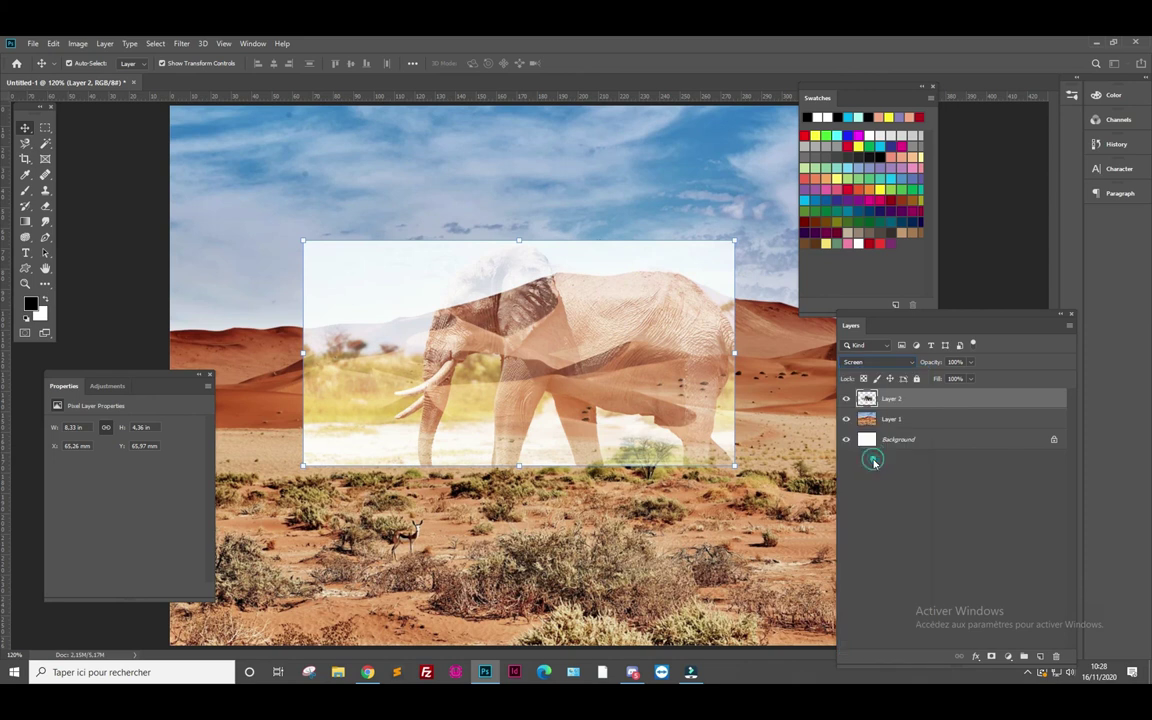
mouse_move(616, 298)
left_mouse_down()
mouse_move(645, 300)
mouse_move(619, 323)
mouse_move(654, 331)
left_mouse_up()
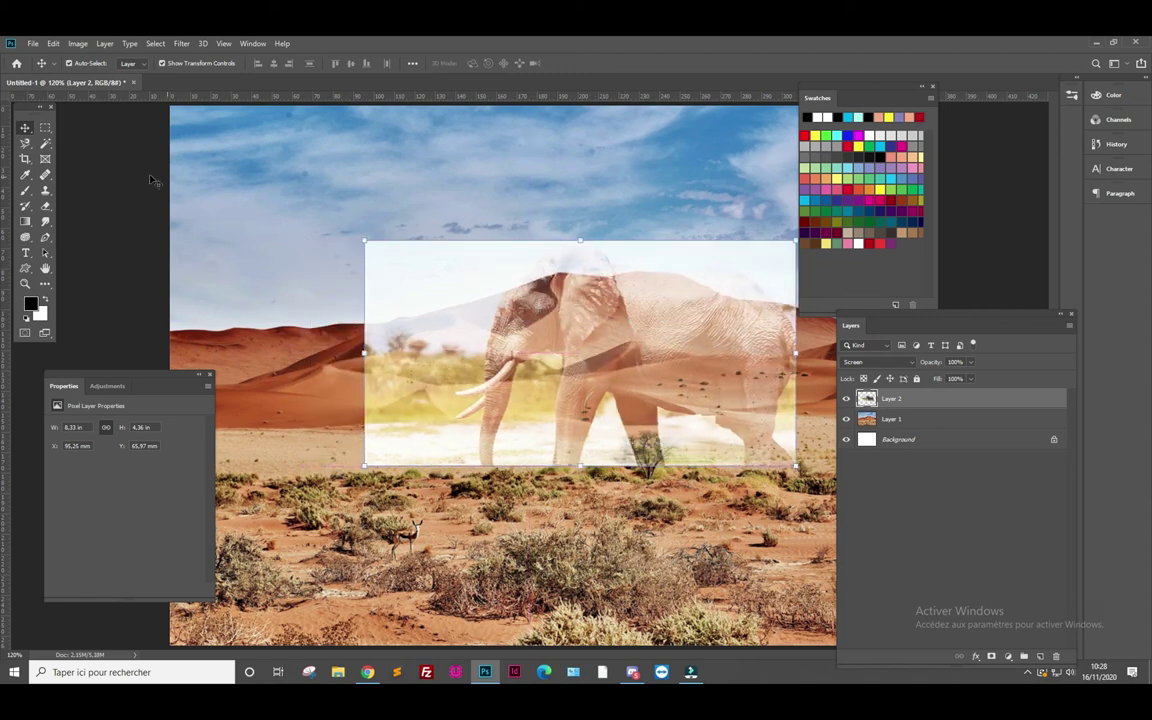
Step: Crop the canvas to a box framing the elephant
left_click(25, 158)
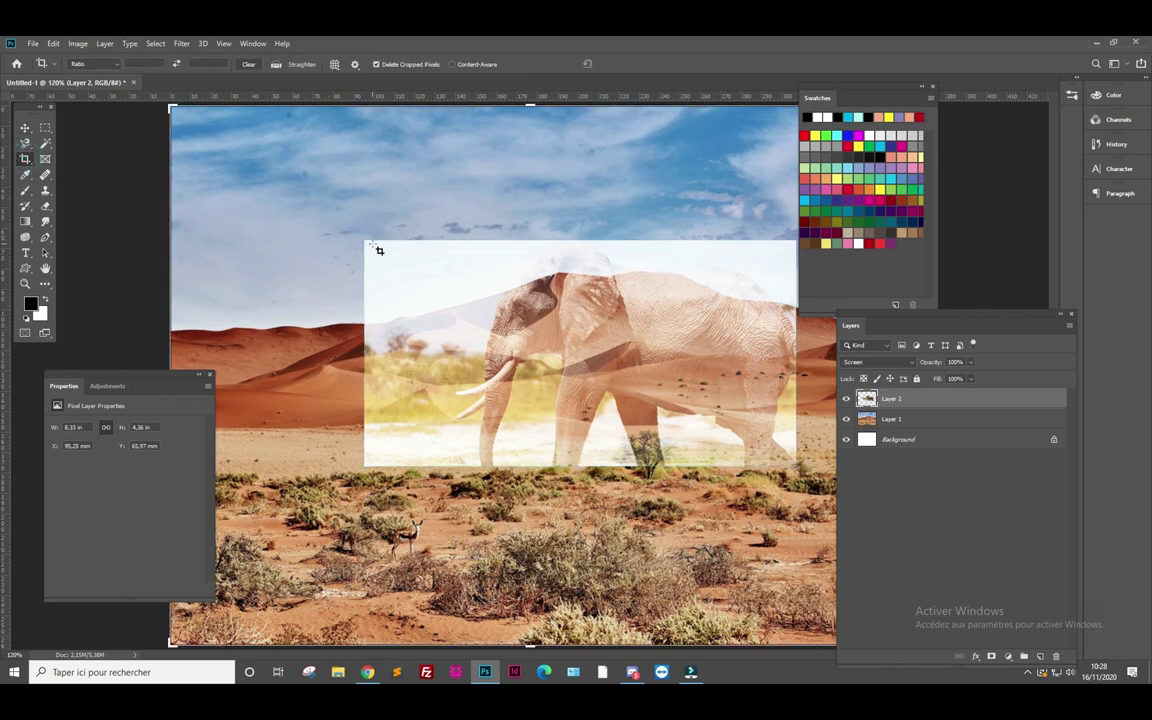
left_click_drag(409, 248, 780, 464)
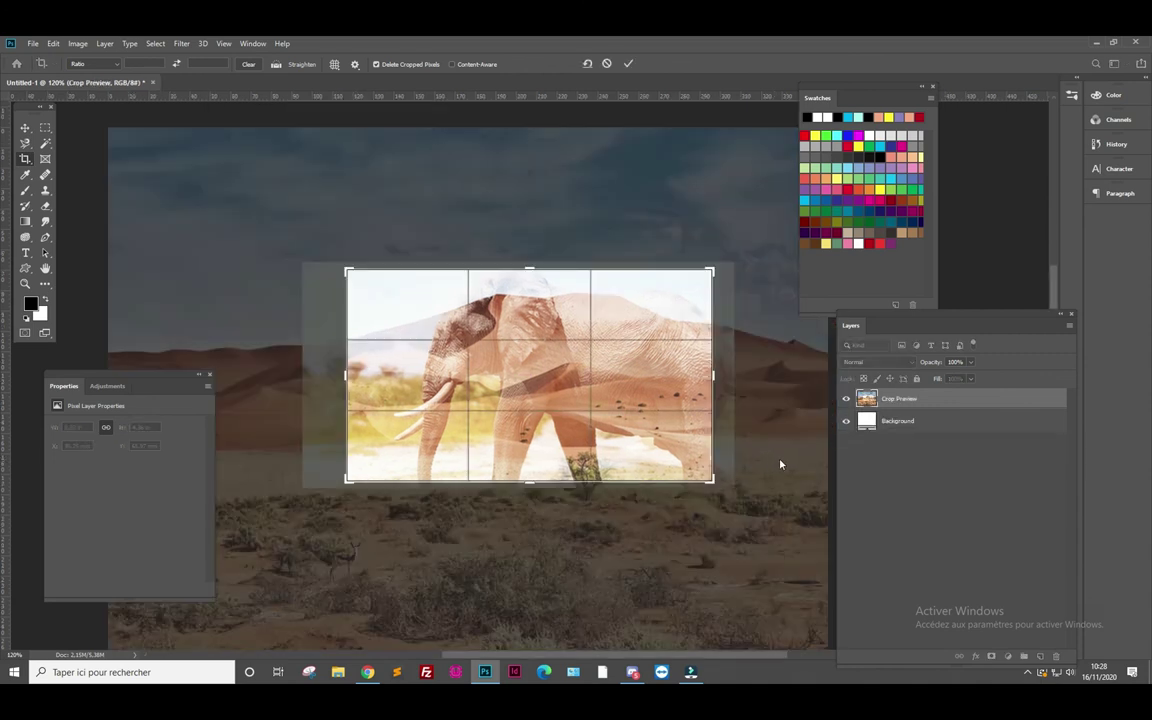
key("Return")
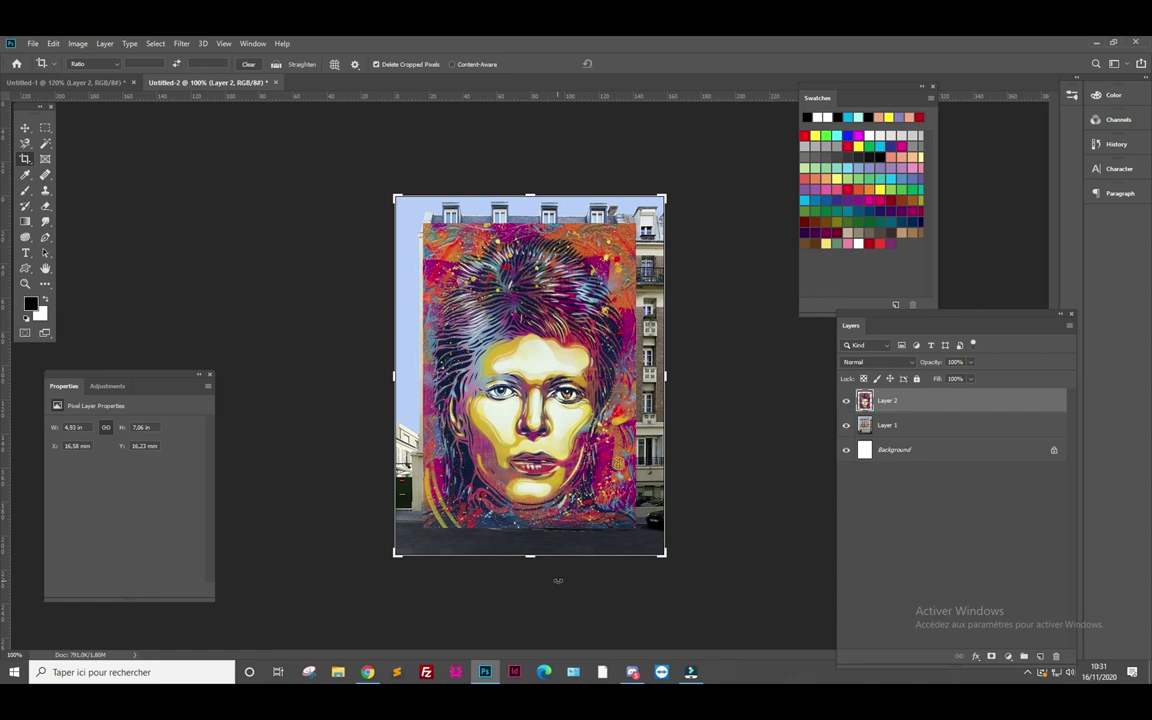
Step: Open the mural Layer 2's blend mode list to preview Darken
left_click(911, 364)
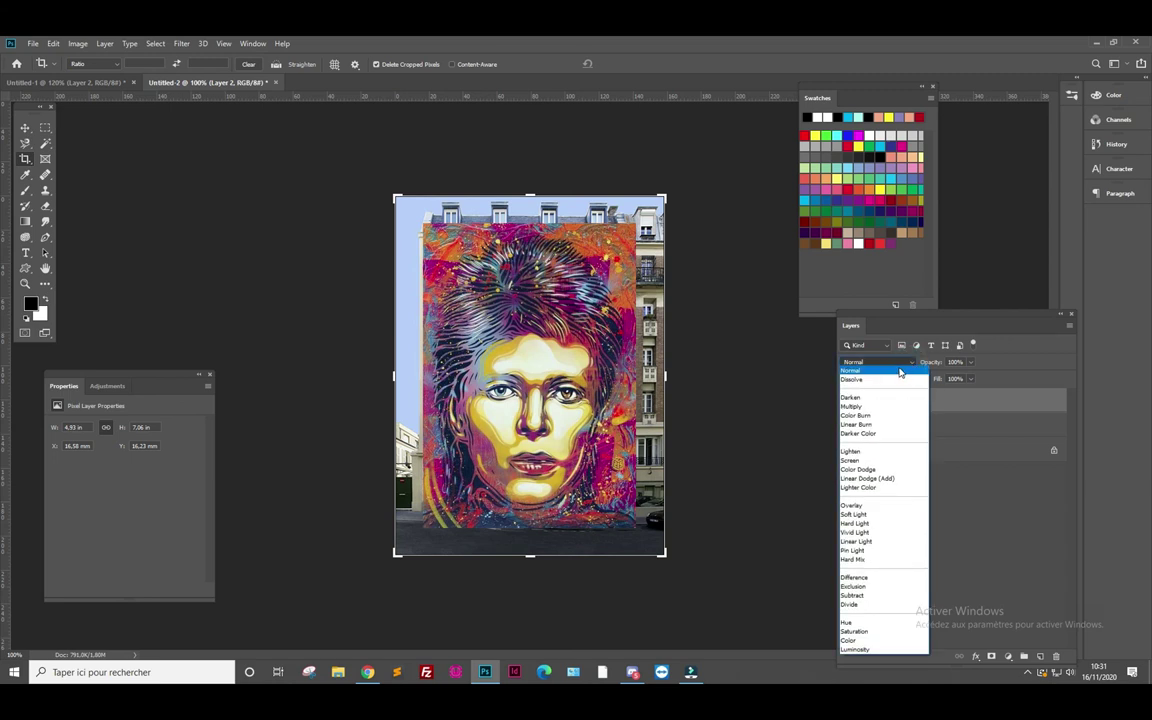
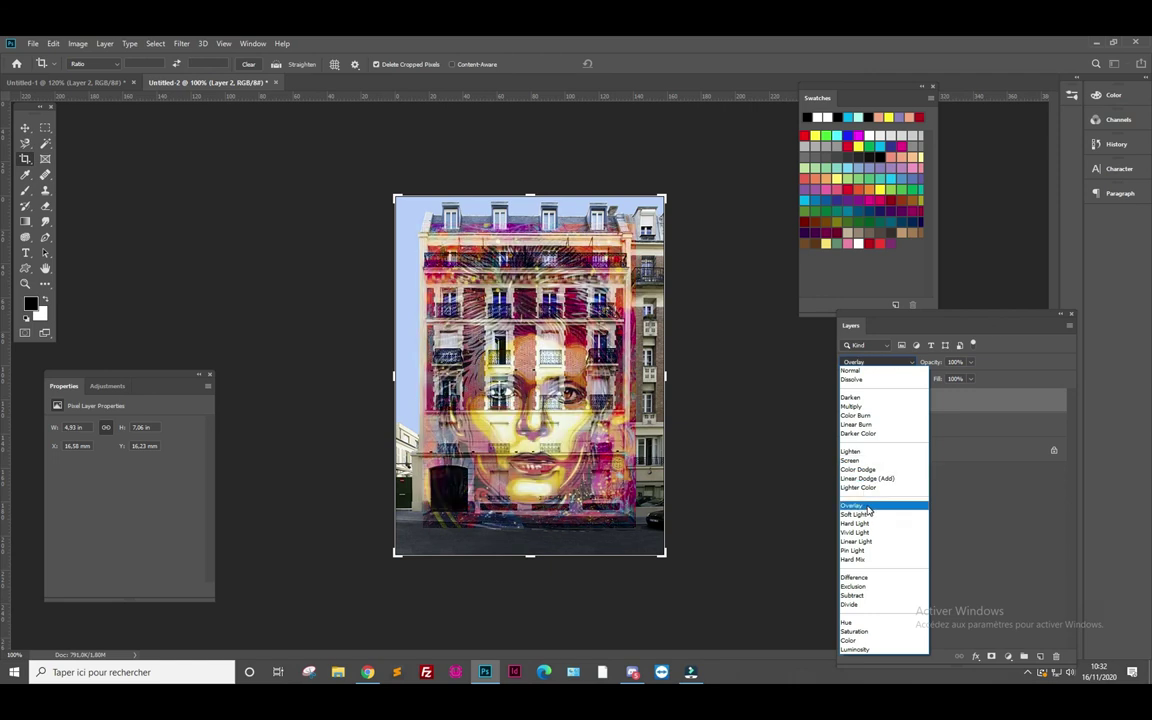
Step: Set the face layer (Layer 2) to Overlay blending and add a layer mask
left_click(868, 507)
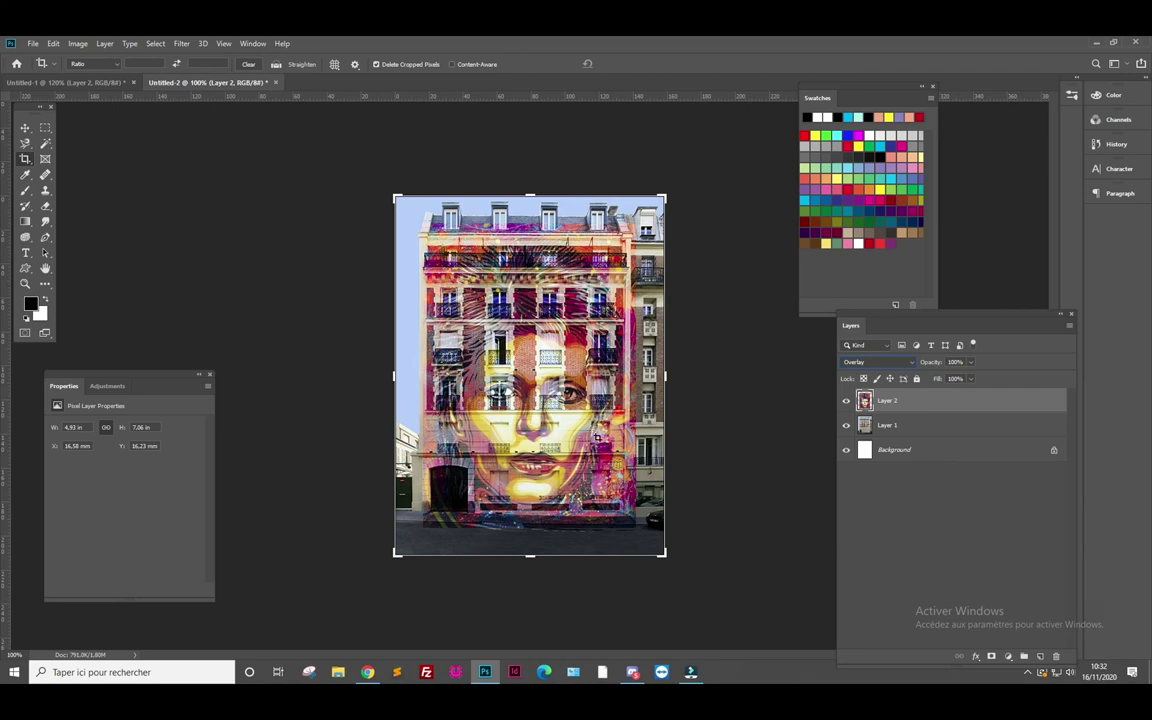
left_click(876, 362)
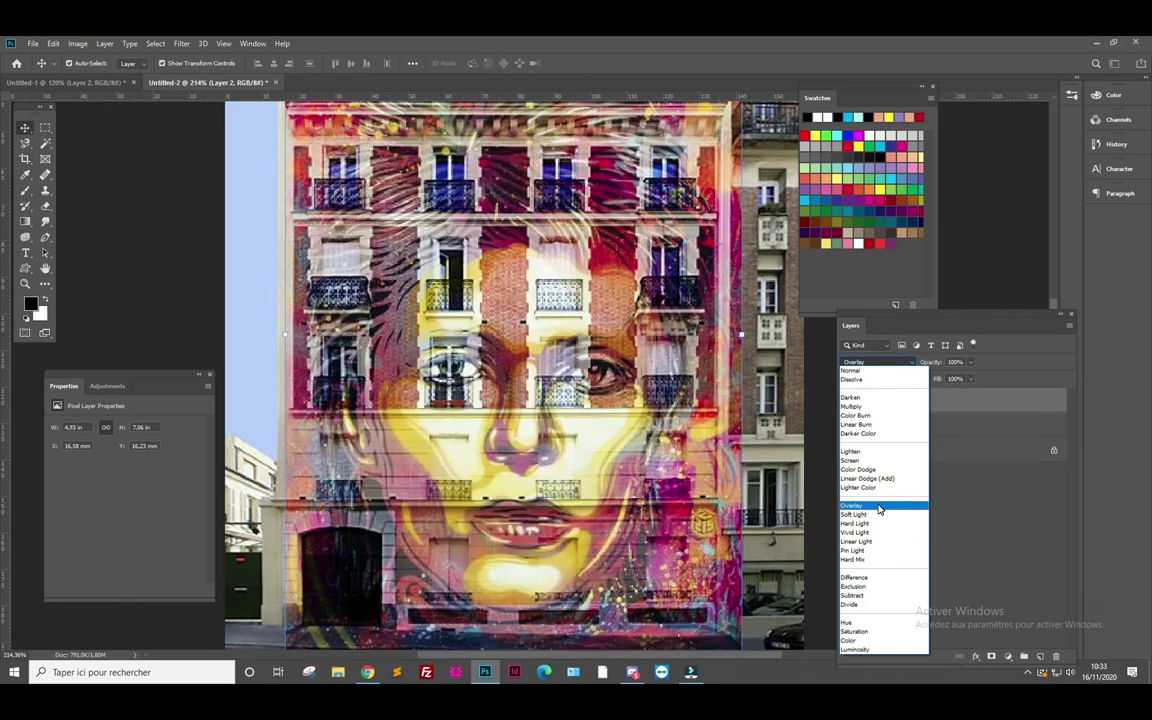
left_click(874, 506)
left_click(991, 657)
Step: Paint black on the mask with the Brush to hide the mural over the windows
key("b")
key("x")
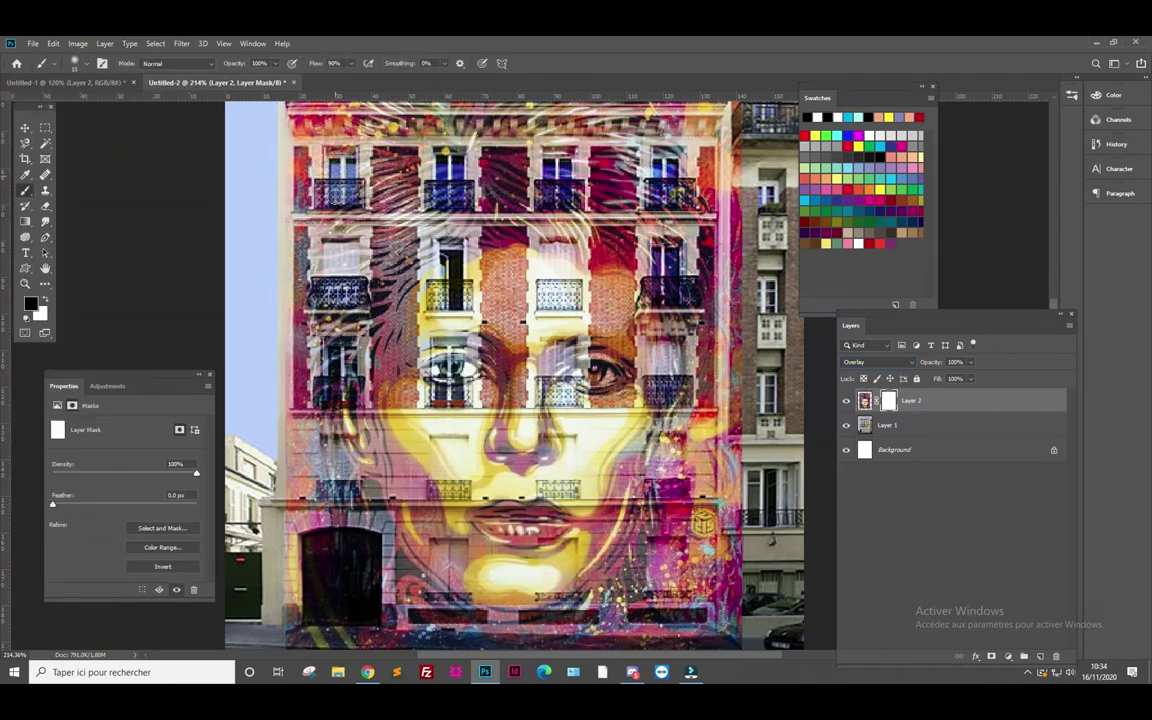
left_click_drag(651, 478, 784, 631)
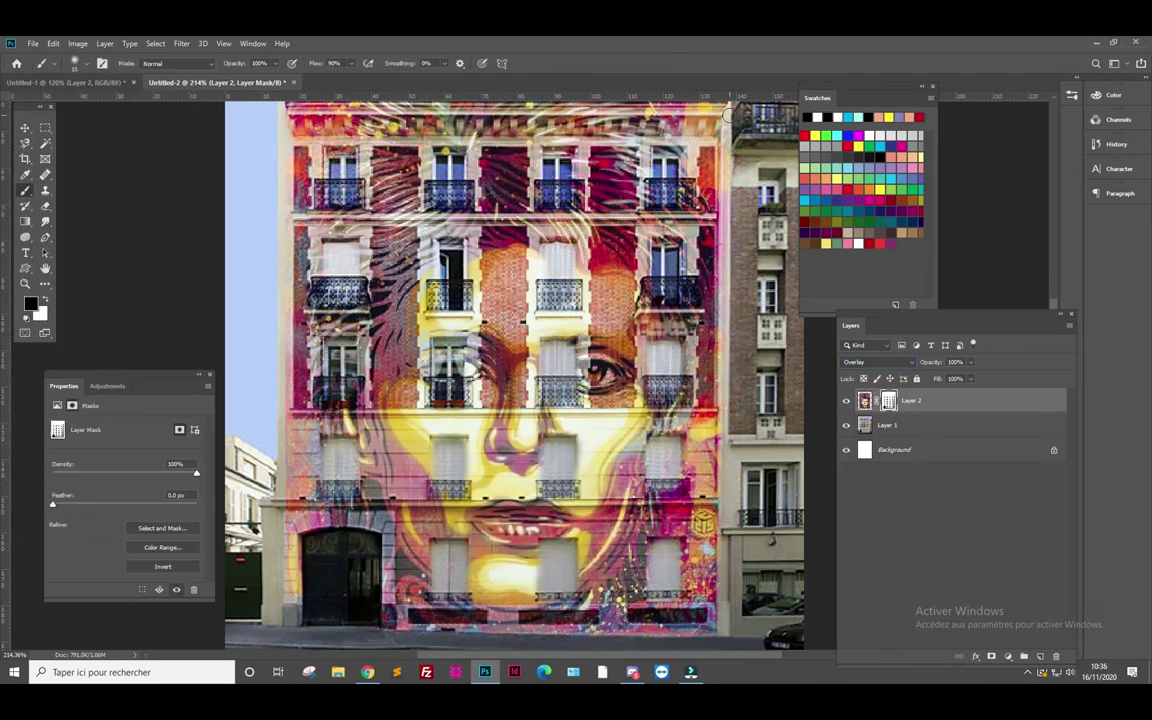
scroll(466, 224, "up", 3)
scroll(466, 224, "down", 4)
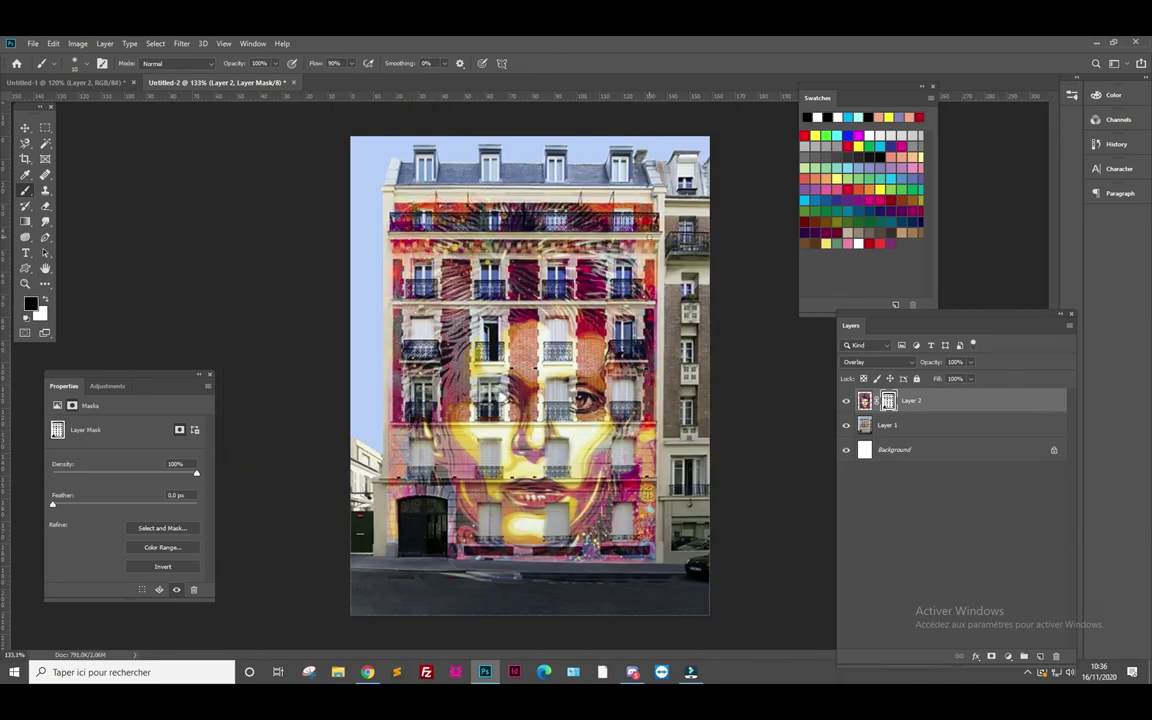
scroll(500, 470, "down", 2)
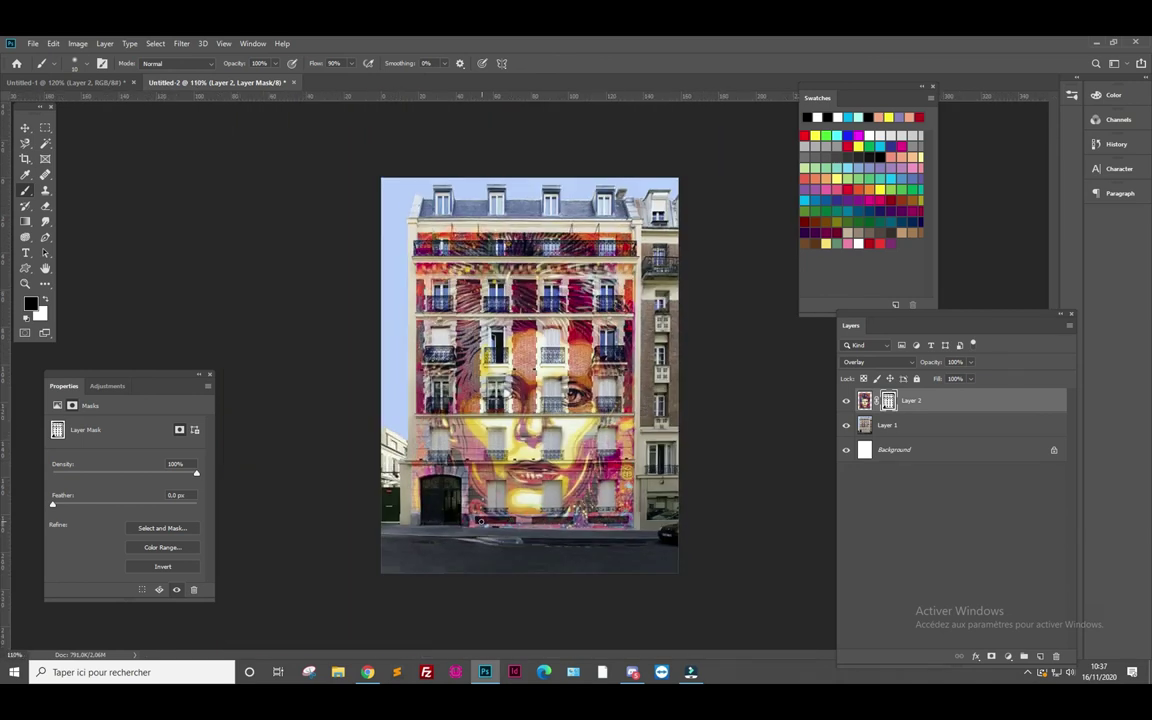
left_click(473, 519)
left_click(966, 405)
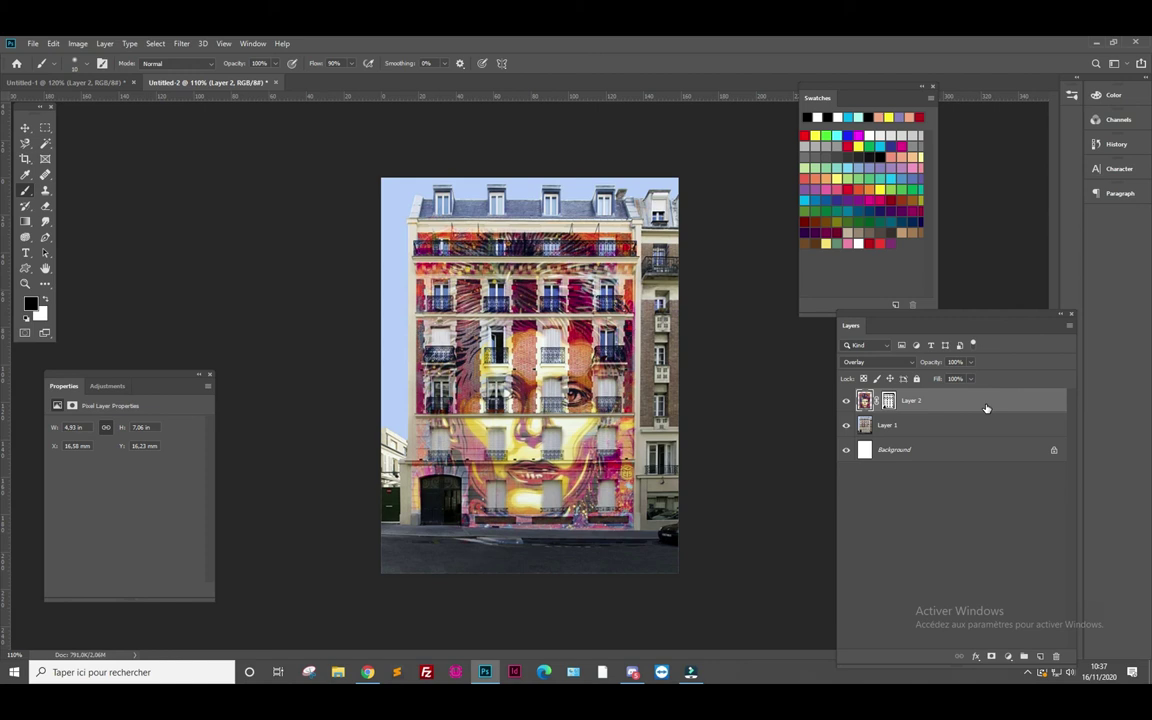
Step: Duplicate Layer 2 as Layer 2 copy and lower its opacity to about 16%
left_click_drag(985, 408, 1041, 655)
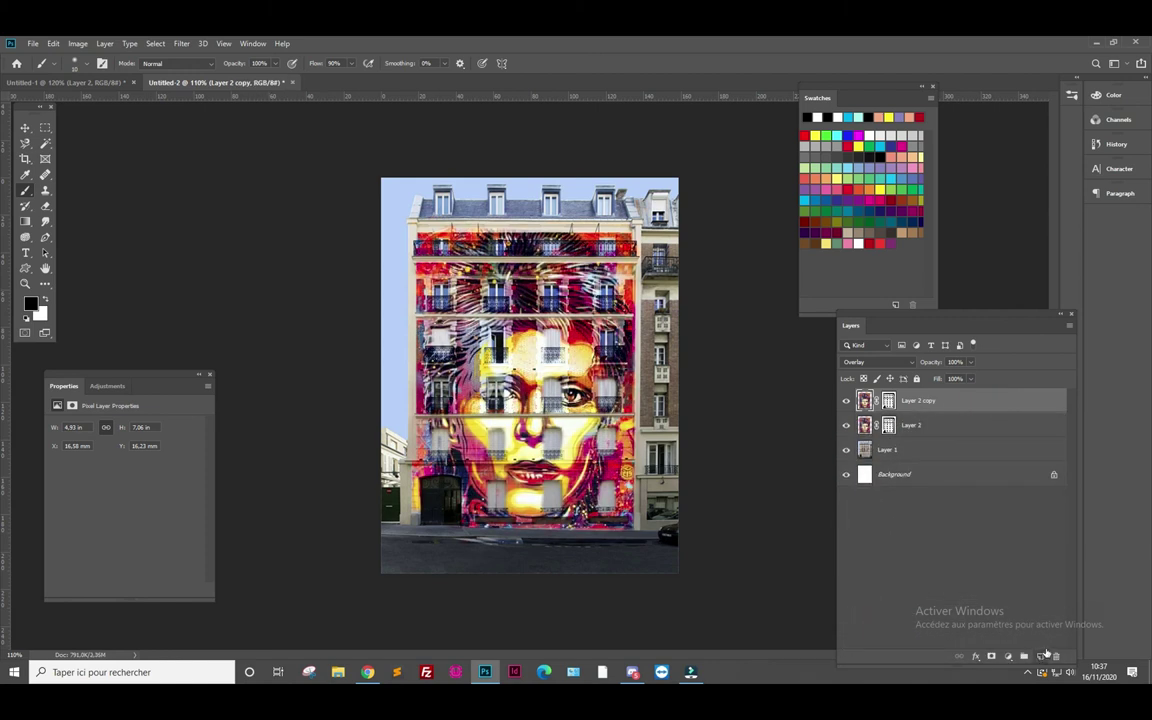
left_click(970, 362)
left_click_drag(972, 378, 926, 384)
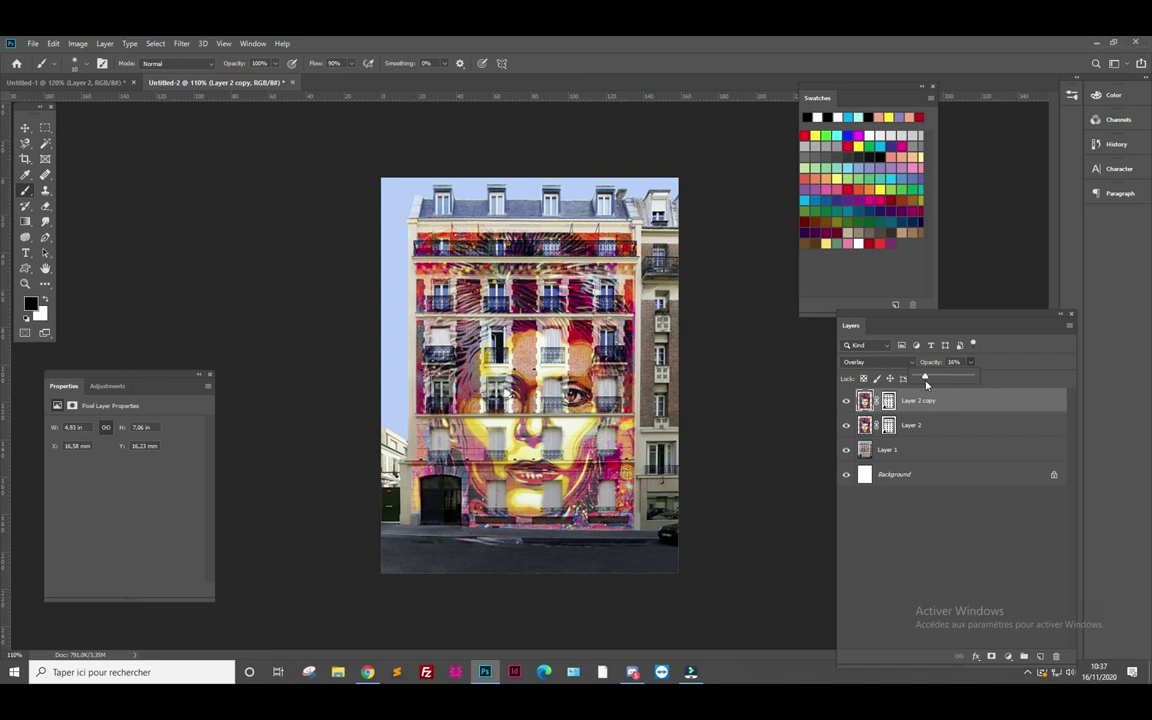